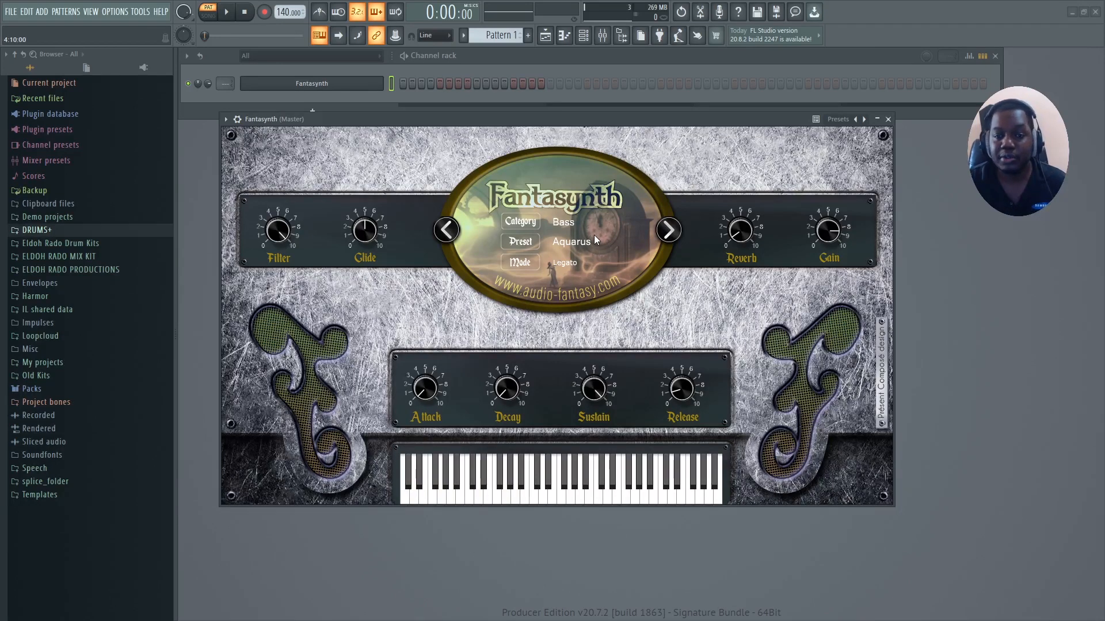
Look through the category, preset and mode options offered by the Fantasynth plugin.
{"action": "left_click_drag", "start_coordinate": [549, 119], "coordinate": [557, 134]}
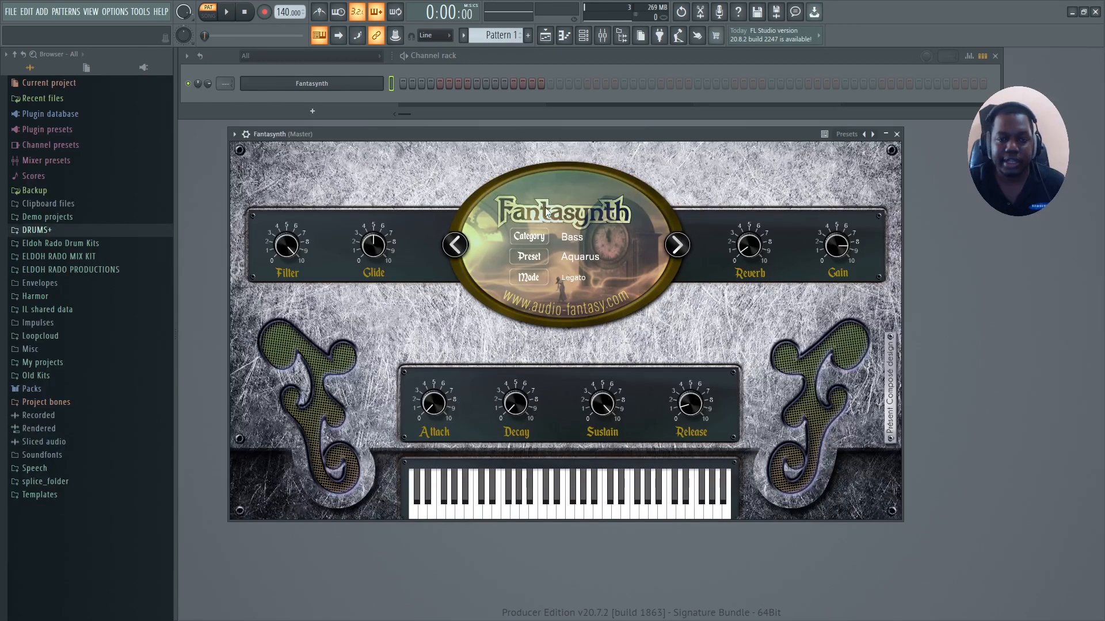
{"action": "left_click", "coordinate": [534, 237]}
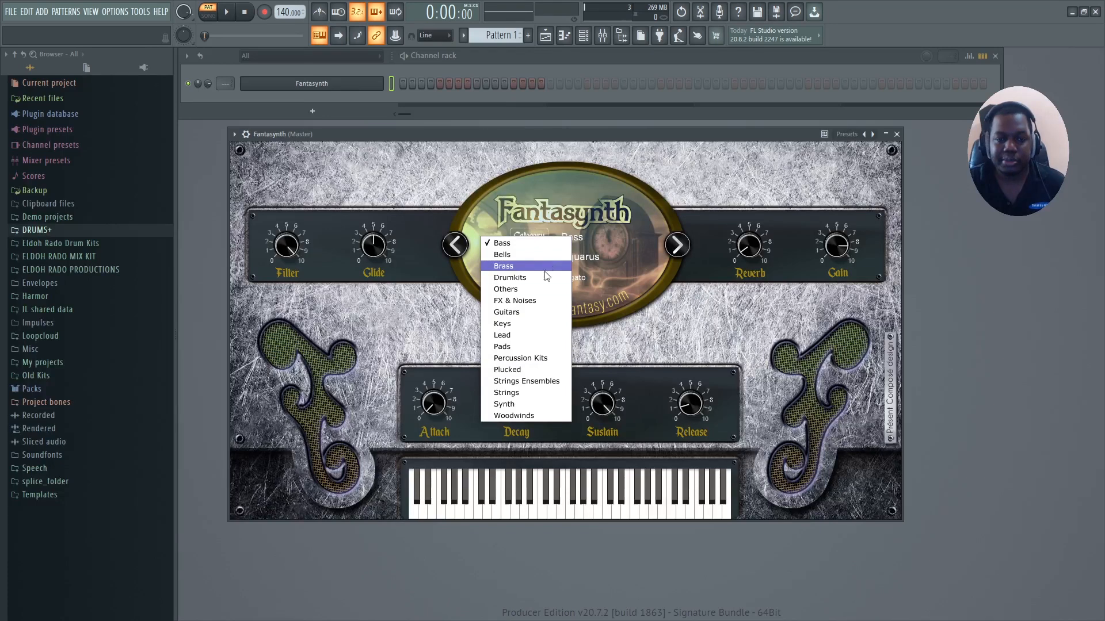
{"action": "left_click", "coordinate": [557, 253]}
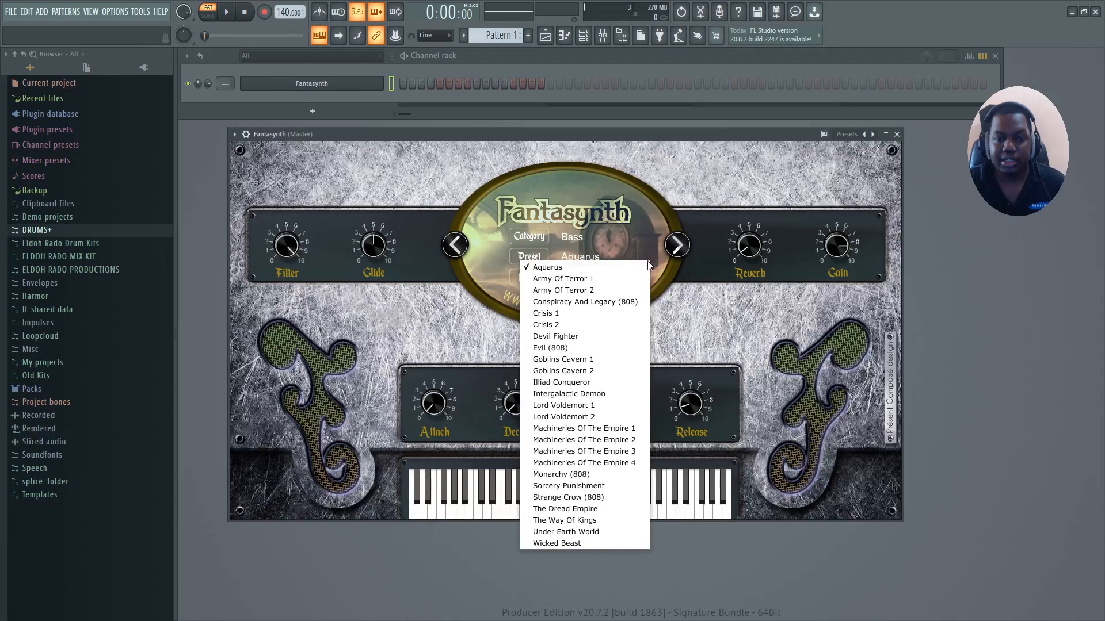
{"action": "left_click", "coordinate": [621, 197]}
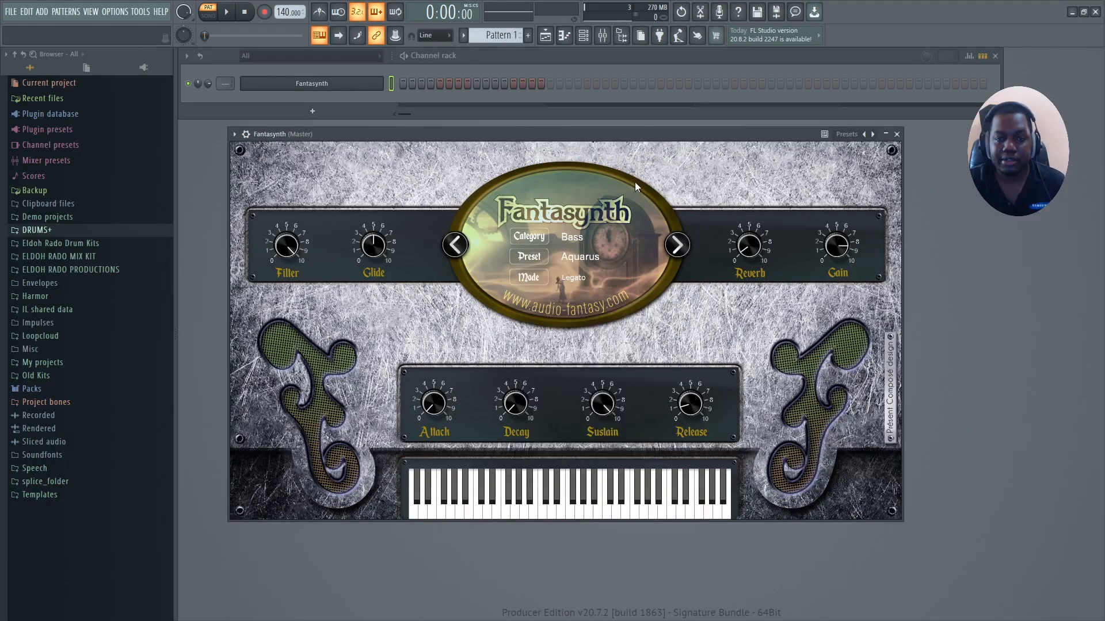
{"action": "left_click", "coordinate": [579, 281]}
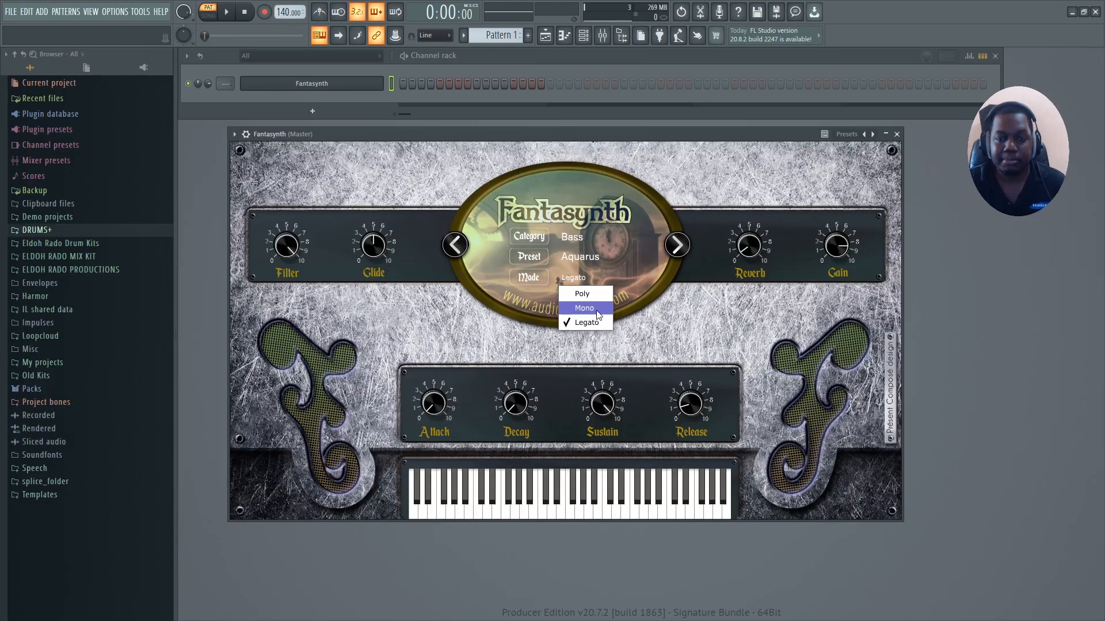
{"action": "left_click", "coordinate": [680, 196]}
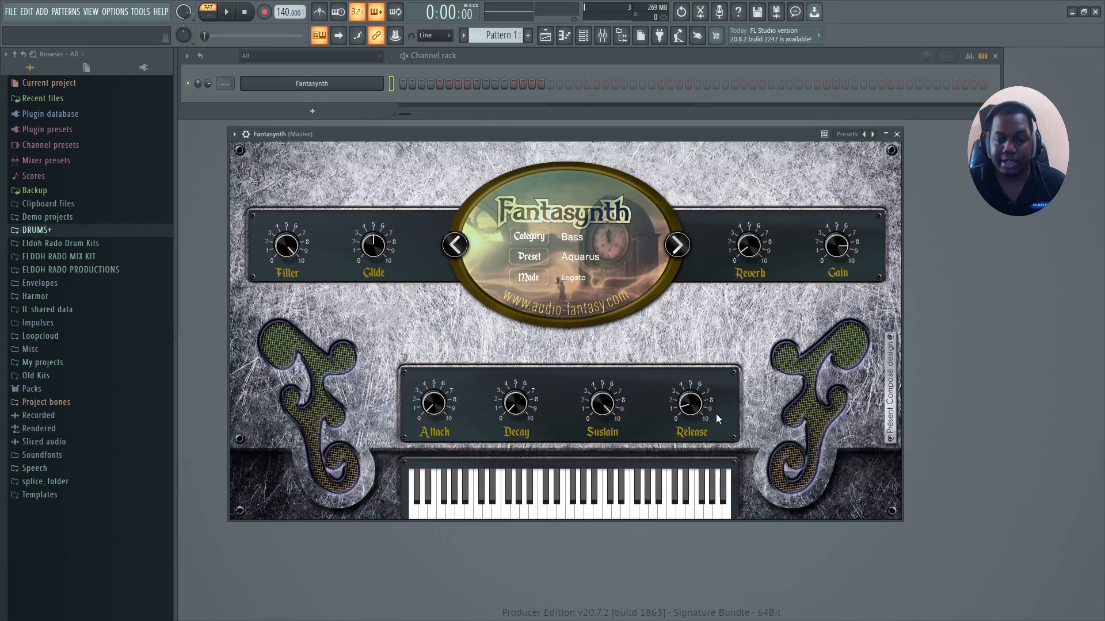
Play test notes on the Fantasynth keyboard and turn the Filter knob up.
{"action": "left_click", "coordinate": [638, 494]}
{"action": "left_click", "coordinate": [541, 506]}
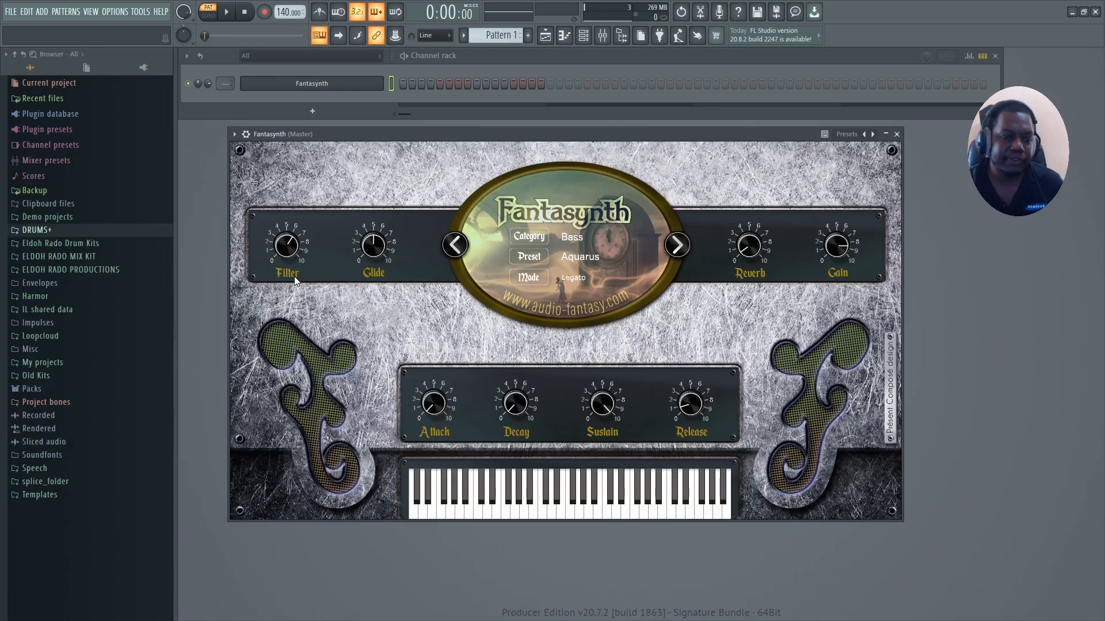
{"action": "left_click_drag", "start_coordinate": [288, 253], "coordinate": [320, 194]}
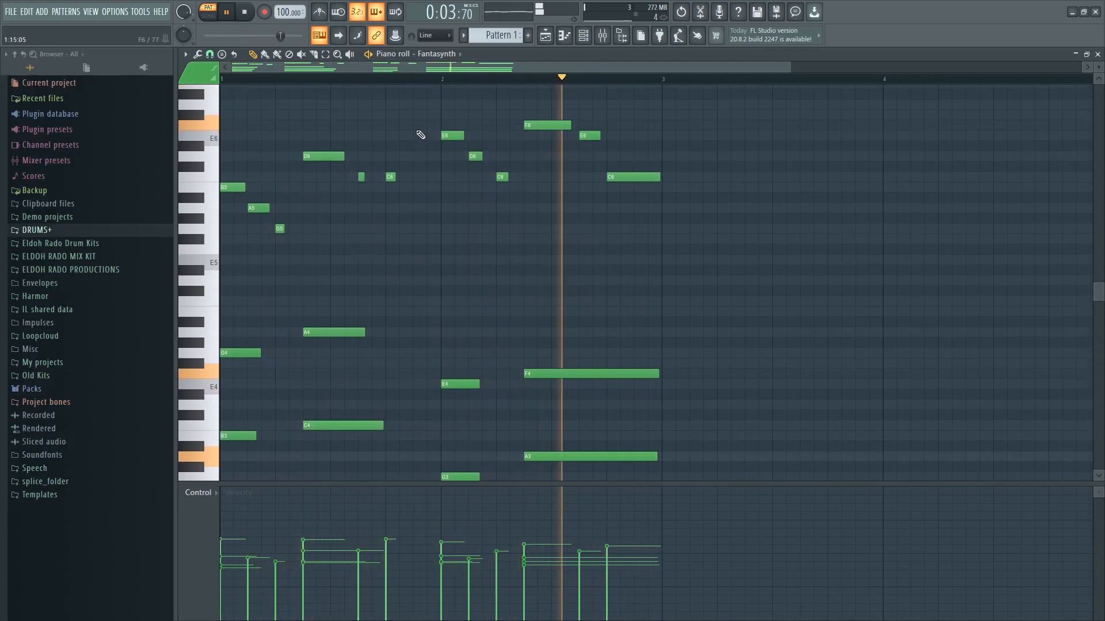
Duplicate all notes of the two-bar pattern into bars 3 and 4 and play the result.
{"action": "key", "text": "space"}
{"action": "key", "text": "ctrl+a"}
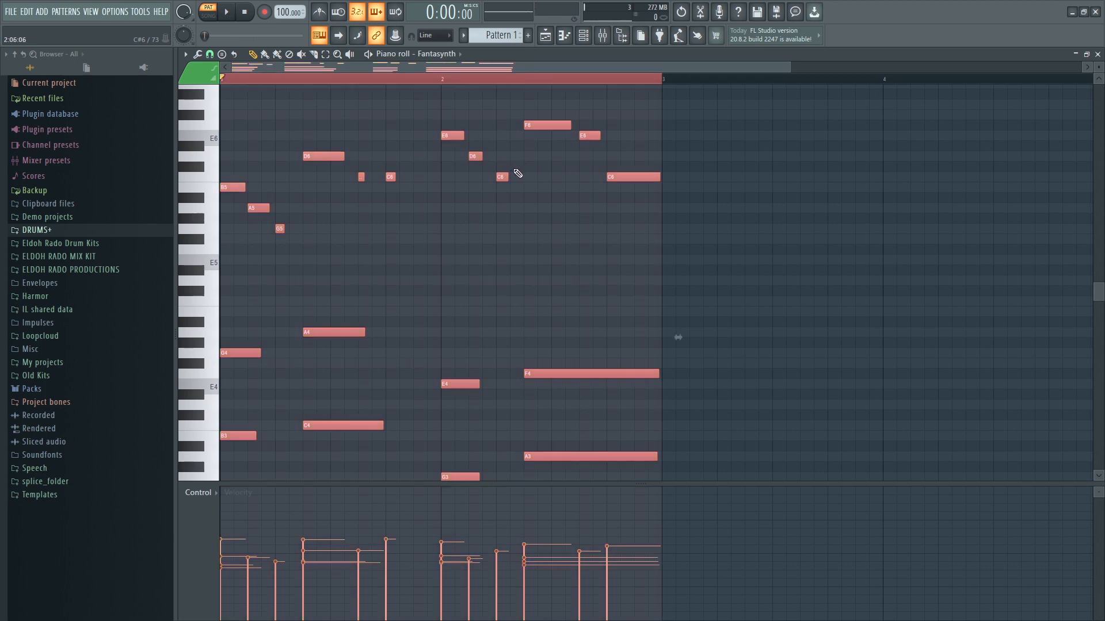
{"action": "key", "text": "ctrl+b"}
{"action": "key", "text": "space"}
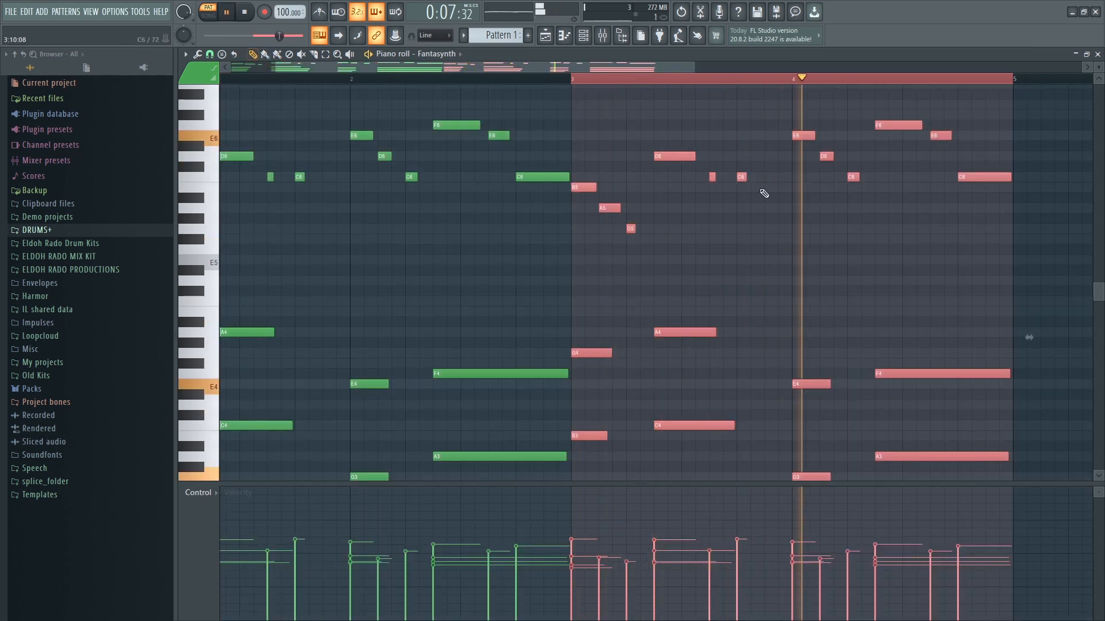
{"action": "key", "text": "space"}
Add a short G6 note above the F6 note in bar 4 and play the melody.
{"action": "scroll", "coordinate": [986, 173], "scroll_direction": "up", "scroll_amount": 5}
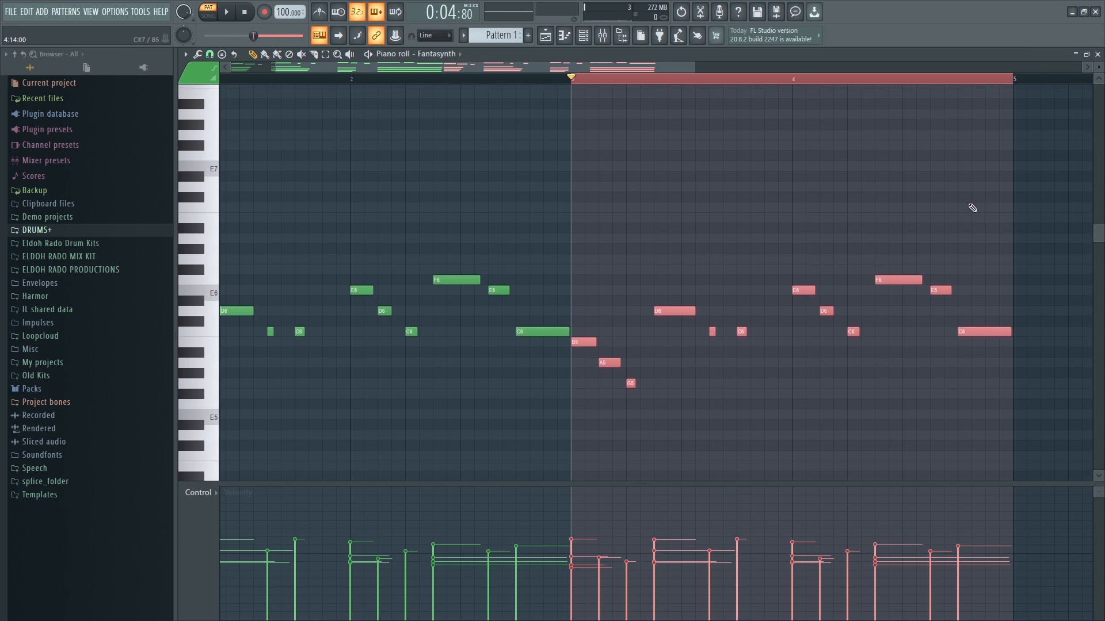
{"action": "left_click", "coordinate": [886, 240]}
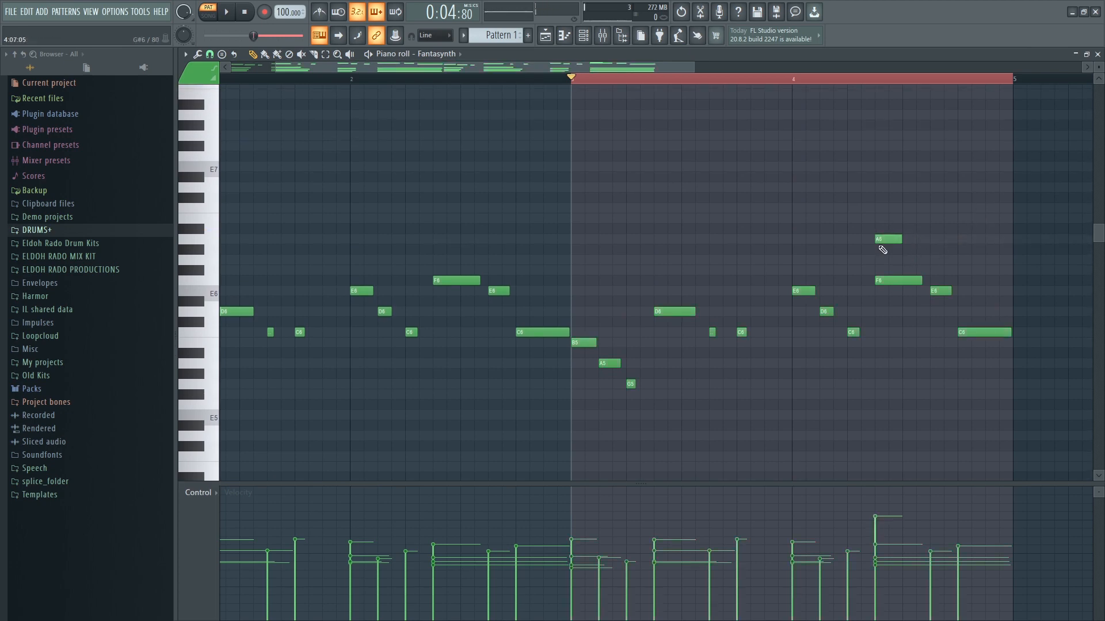
{"action": "left_click", "coordinate": [883, 247]}
{"action": "left_click_drag", "start_coordinate": [883, 250], "coordinate": [883, 272]}
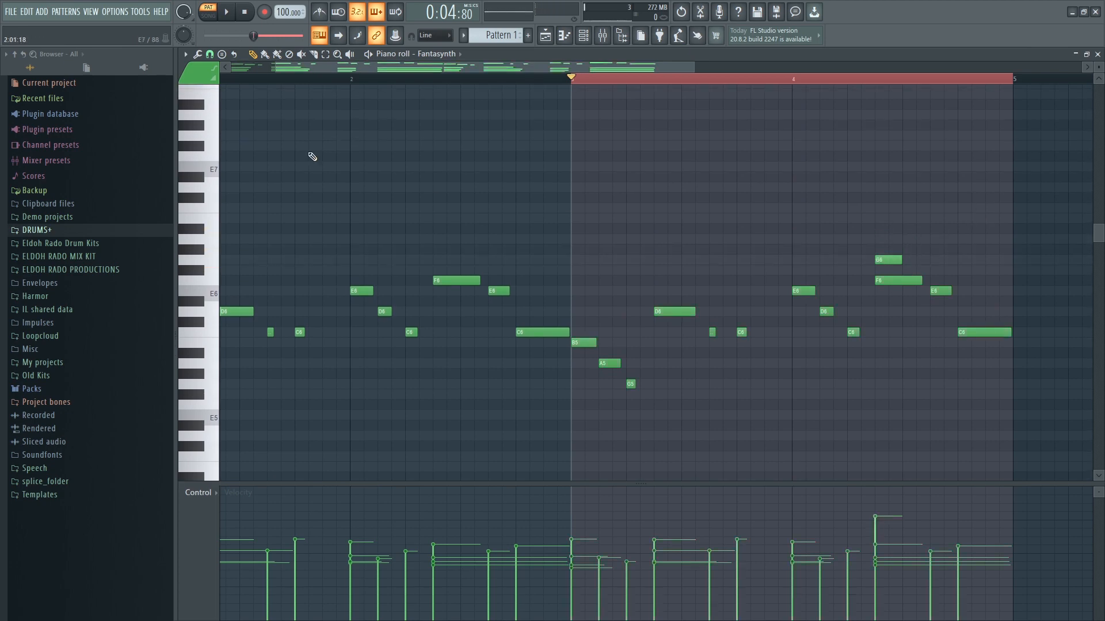
{"action": "key", "text": "space"}
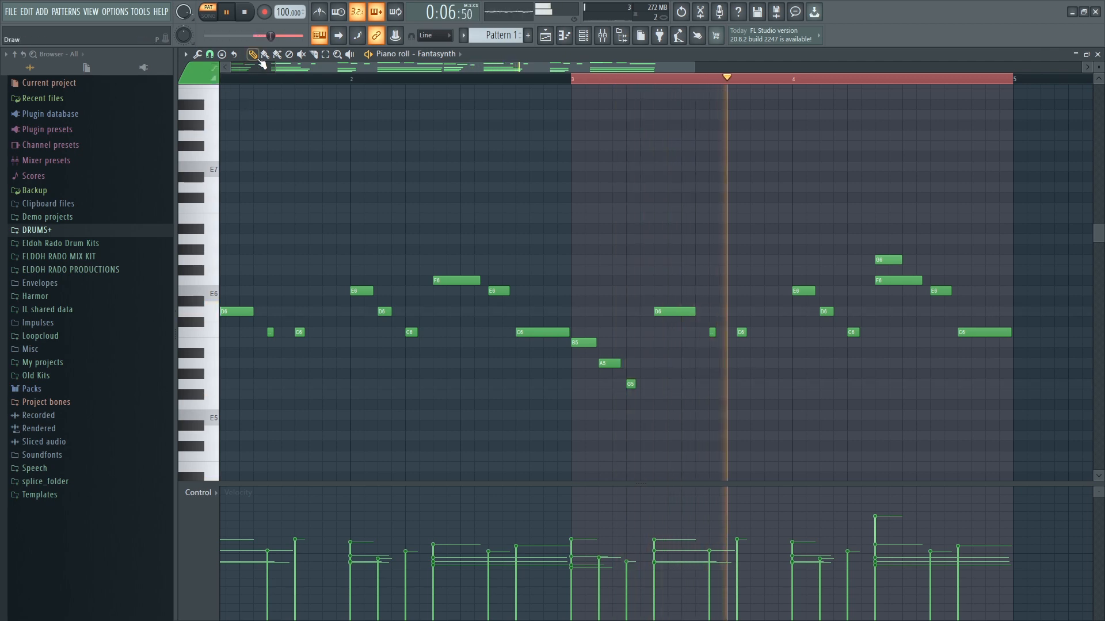
Mute the F6 melody note in bar 4 and play back from just before it.
{"action": "left_click", "coordinate": [302, 55]}
{"action": "left_click", "coordinate": [908, 280]}
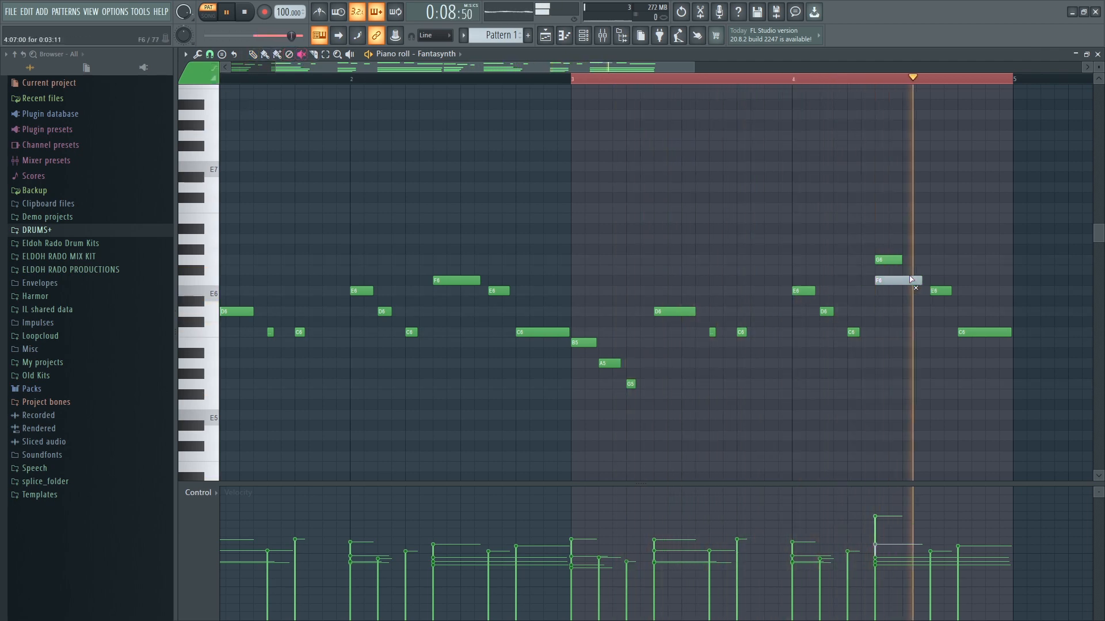
{"action": "key", "text": "space"}
{"action": "key", "text": "space"}
{"action": "left_click", "coordinate": [861, 79]}
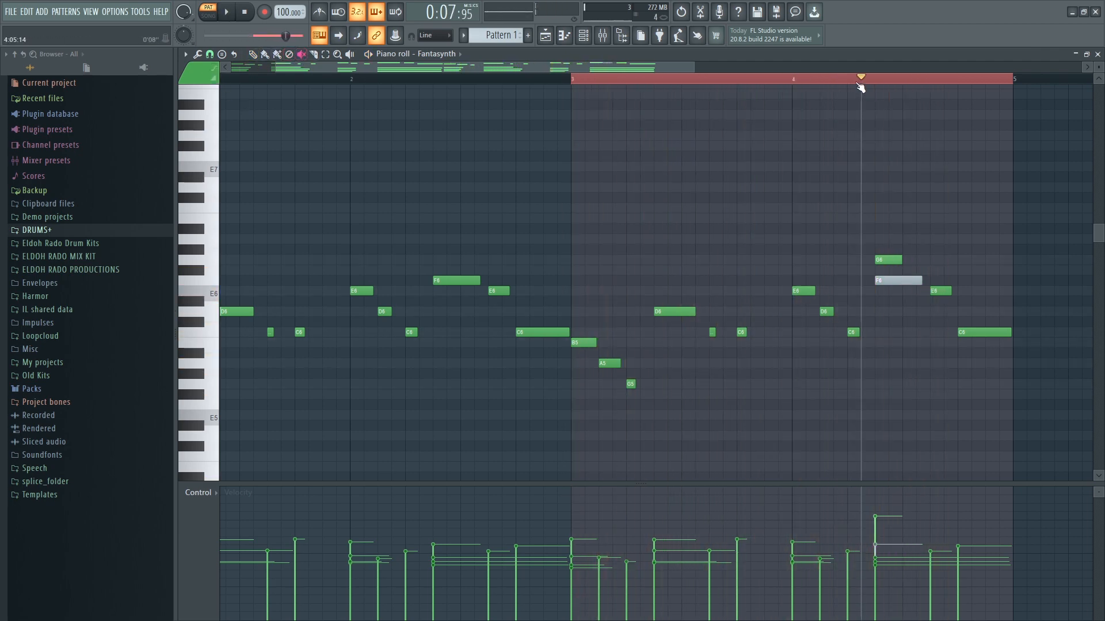
{"action": "left_click", "coordinate": [861, 83]}
{"action": "left_click", "coordinate": [863, 84]}
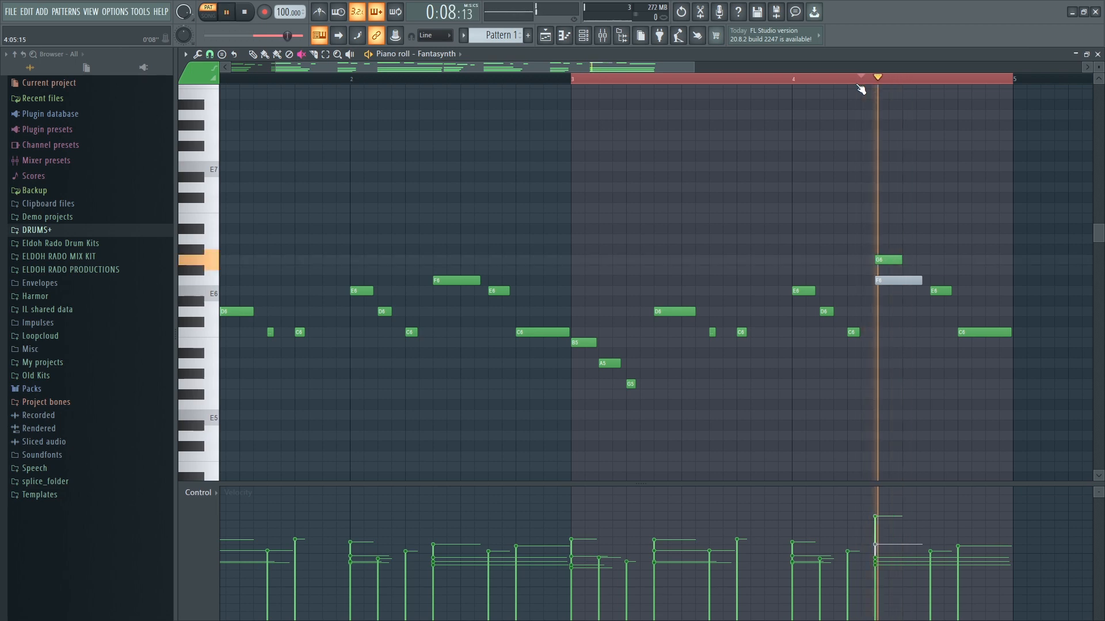
{"action": "key", "text": "space"}
Try other pitches for the added short note in bar 4, lowering it to F6 and E6 while playing back.
{"action": "scroll", "coordinate": [874, 162], "scroll_direction": "down", "scroll_amount": 4}
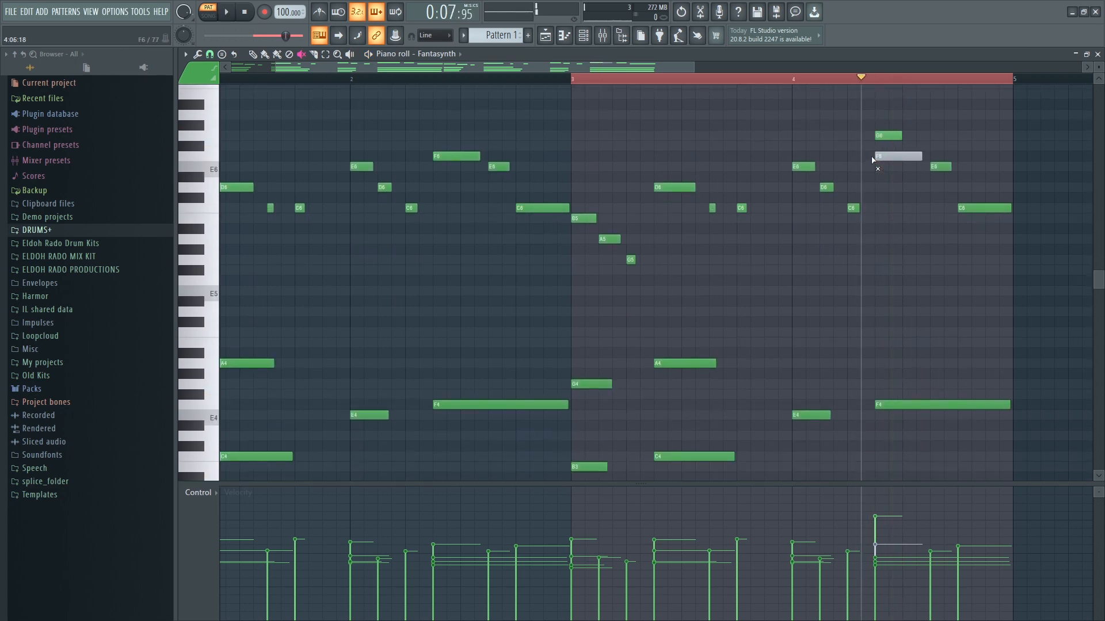
{"action": "left_click", "coordinate": [210, 137]}
{"action": "left_click", "coordinate": [210, 137]}
{"action": "left_click", "coordinate": [212, 141]}
{"action": "left_click", "coordinate": [206, 139]}
{"action": "key", "text": "space"}
{"action": "key", "text": "space"}
{"action": "key", "text": "space"}
{"action": "key", "text": "space"}
{"action": "left_click", "coordinate": [891, 136]}
{"action": "left_click_drag", "start_coordinate": [891, 136], "coordinate": [892, 156]}
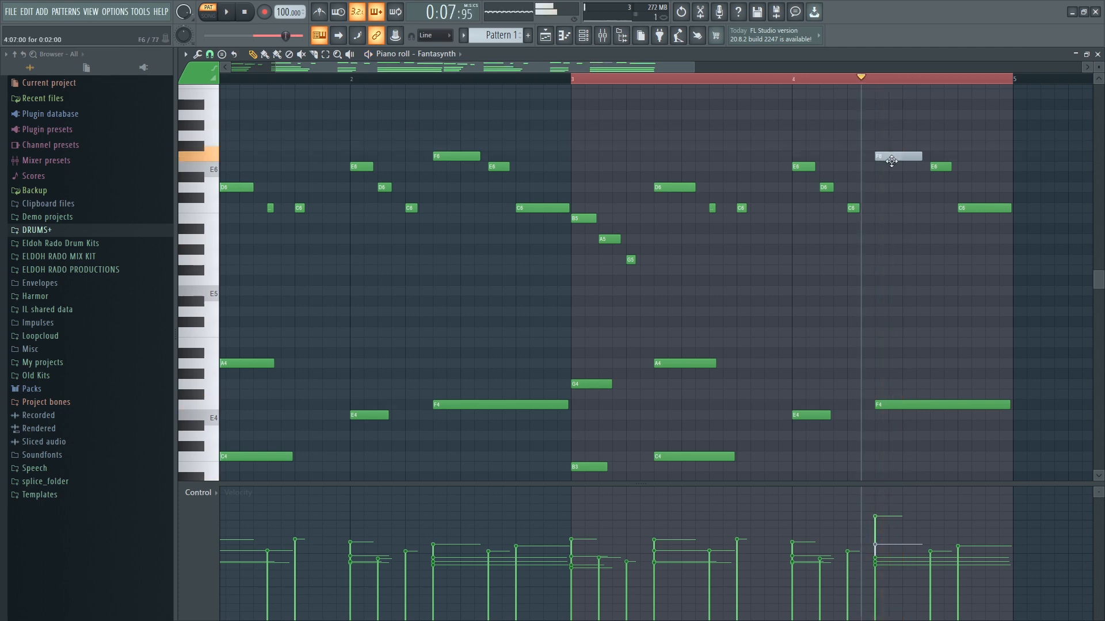
{"action": "key", "text": "space"}
{"action": "key", "text": "space"}
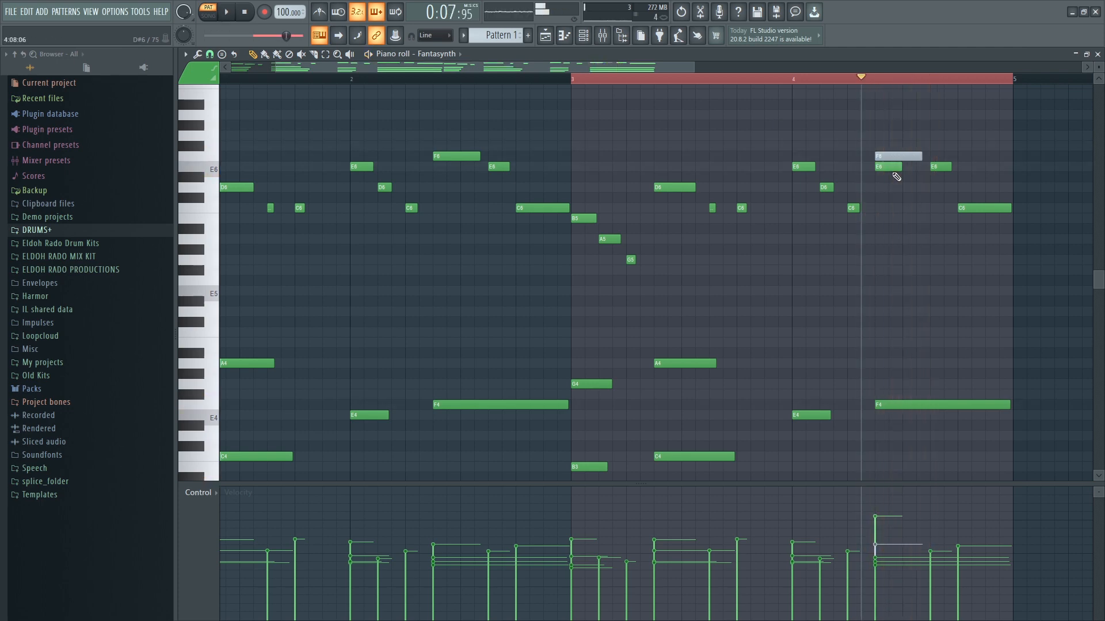
Play the four-bar melody from the start to check the changed ending.
{"action": "scroll", "coordinate": [896, 177], "scroll_direction": "down", "scroll_amount": 3}
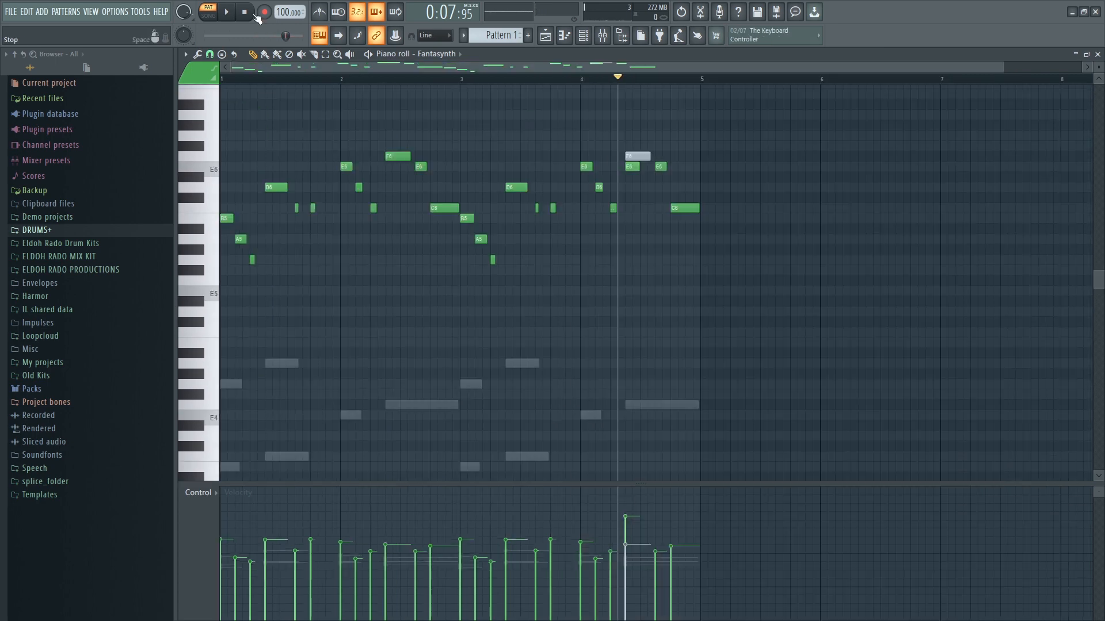
{"action": "left_click", "coordinate": [244, 12]}
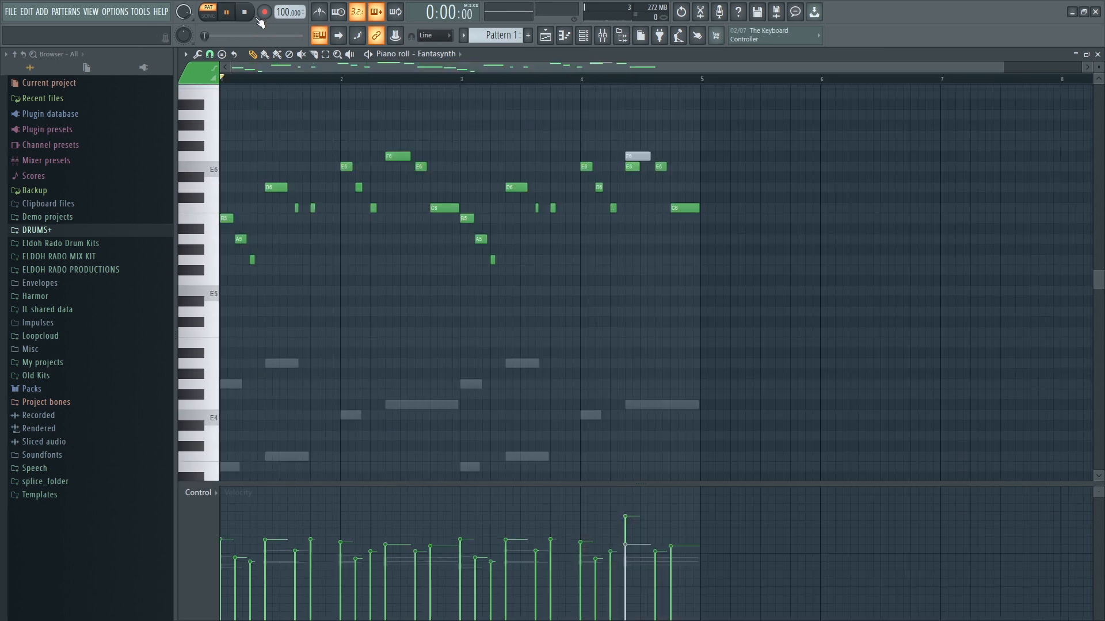
{"action": "key", "text": "space"}
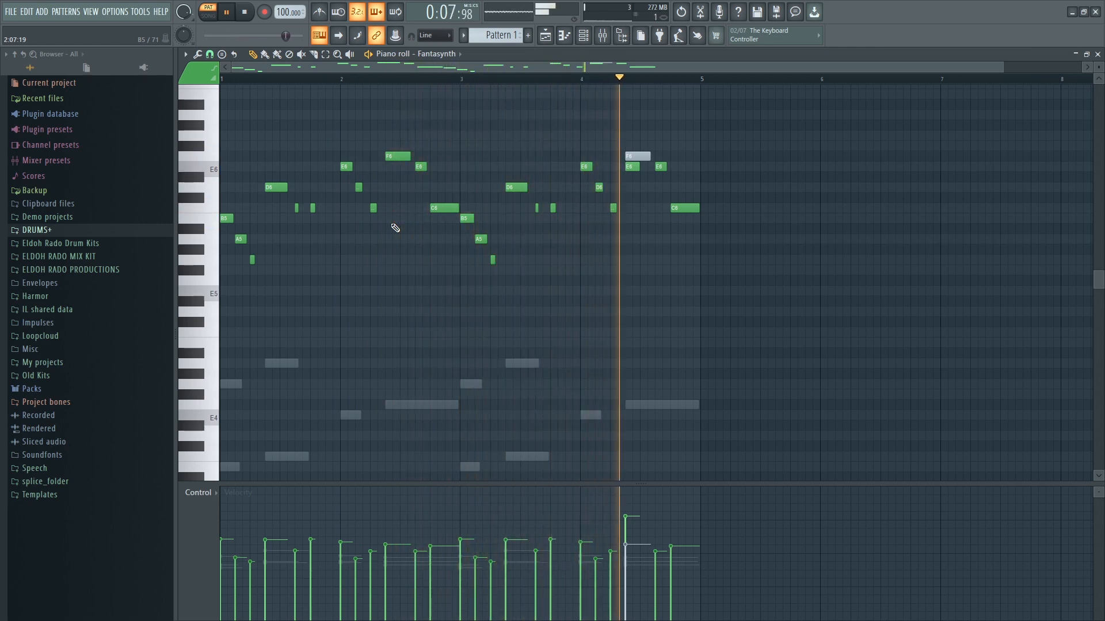
{"action": "key", "text": "space"}
Place the short bar 4 note at F6, lower the muted note to E6, and play the passage.
{"action": "right_click", "coordinate": [632, 166]}
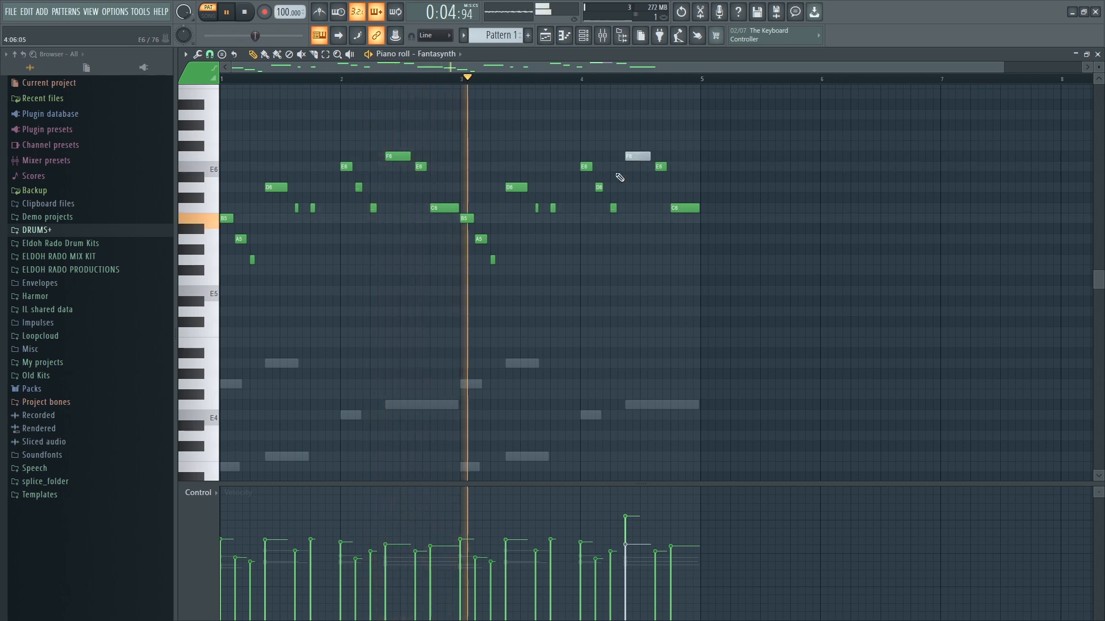
{"action": "scroll", "coordinate": [499, 237], "scroll_direction": "down", "scroll_amount": 4}
{"action": "scroll", "coordinate": [508, 210], "scroll_direction": "up", "scroll_amount": 5}
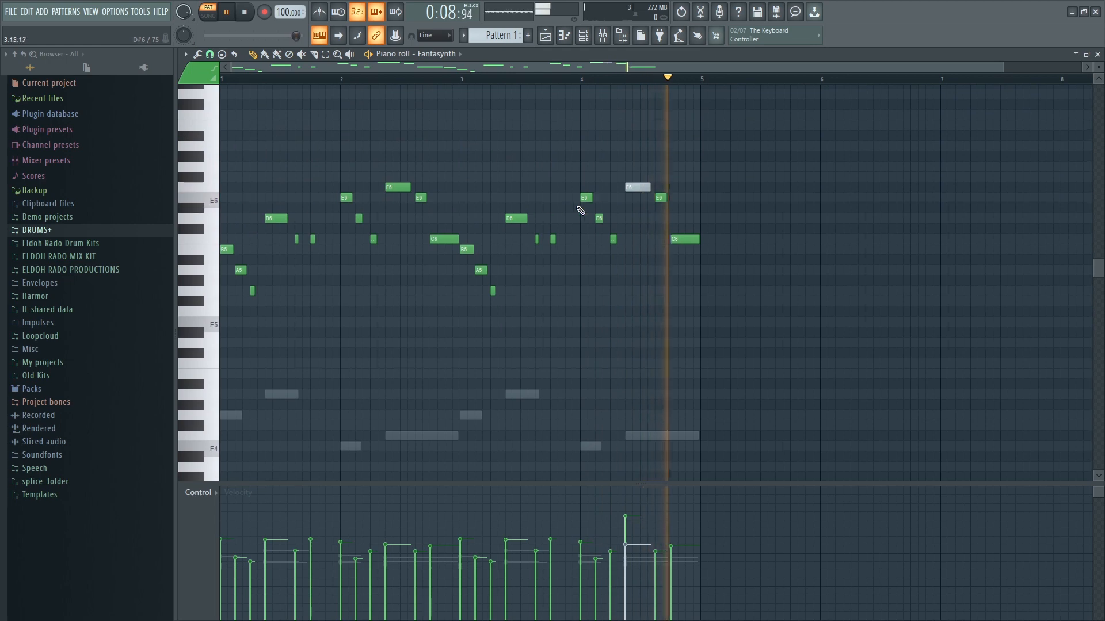
{"action": "left_click_drag", "start_coordinate": [634, 189], "coordinate": [637, 204]}
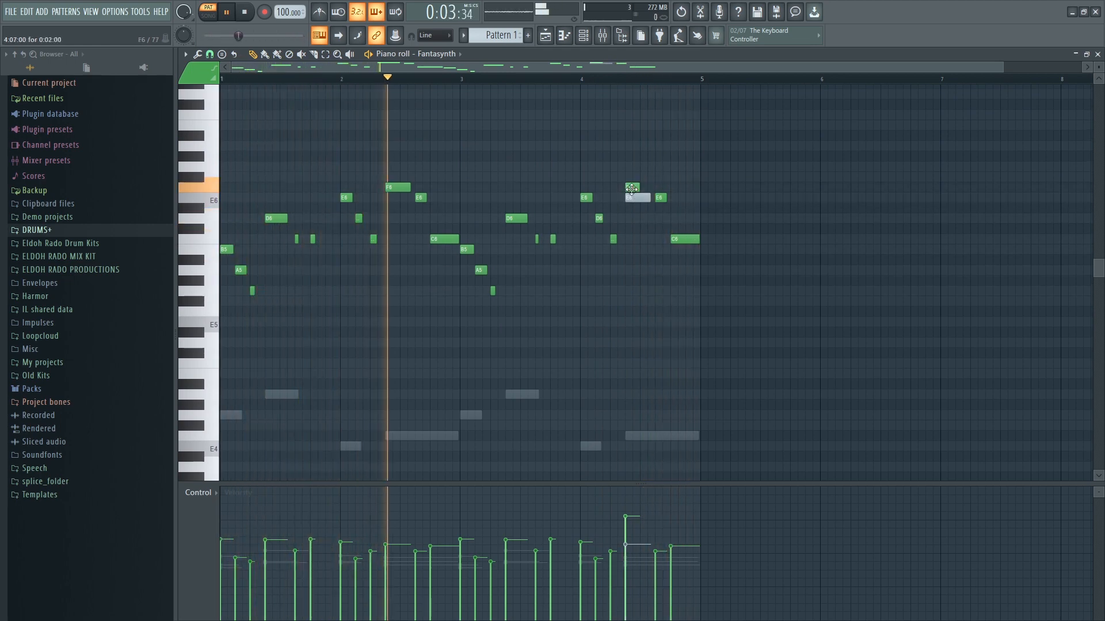
{"action": "key", "text": "space"}
{"action": "key", "text": "space"}
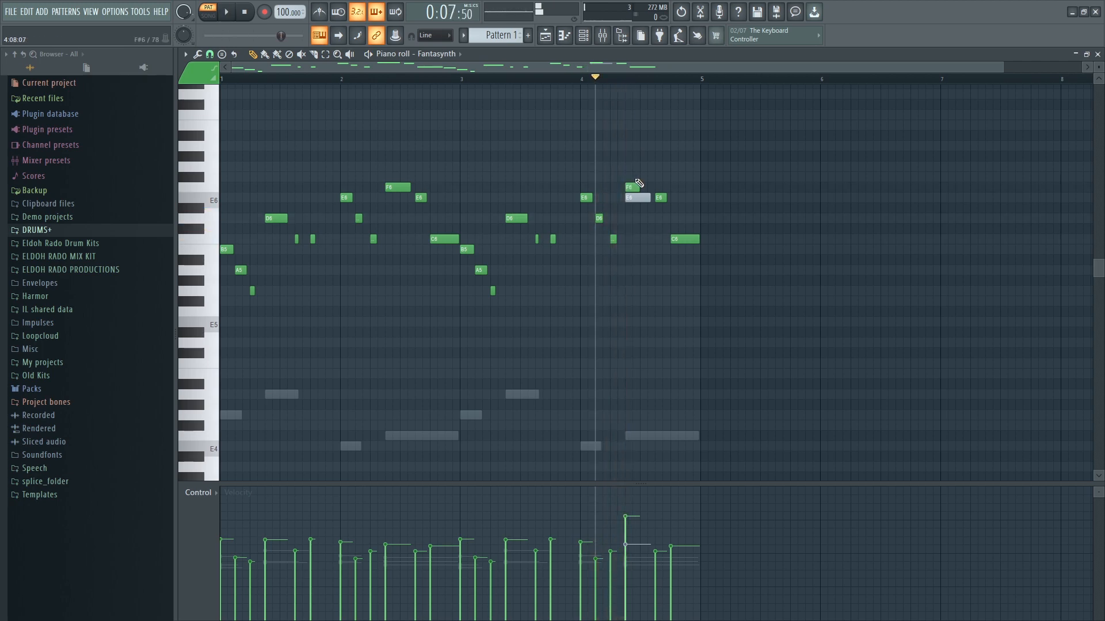
Try a longer note after the short one in bar 4 at G6 and F#6, play it, and delete it.
{"action": "left_click", "coordinate": [644, 167]}
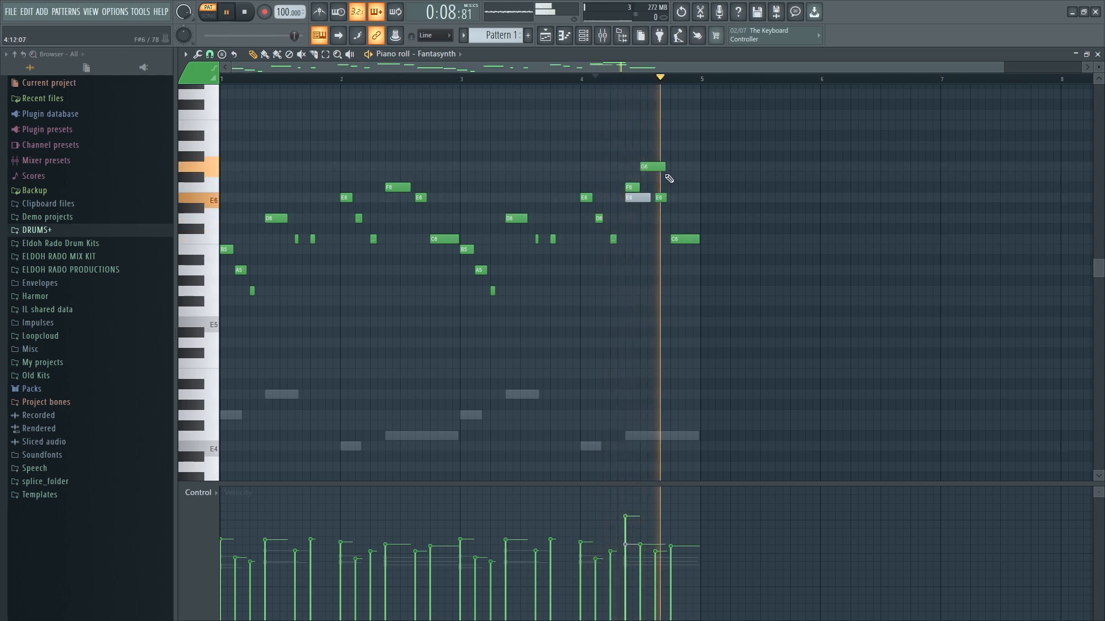
{"action": "key", "text": "space"}
{"action": "left_click_drag", "start_coordinate": [651, 168], "coordinate": [651, 180]}
{"action": "key", "text": "space"}
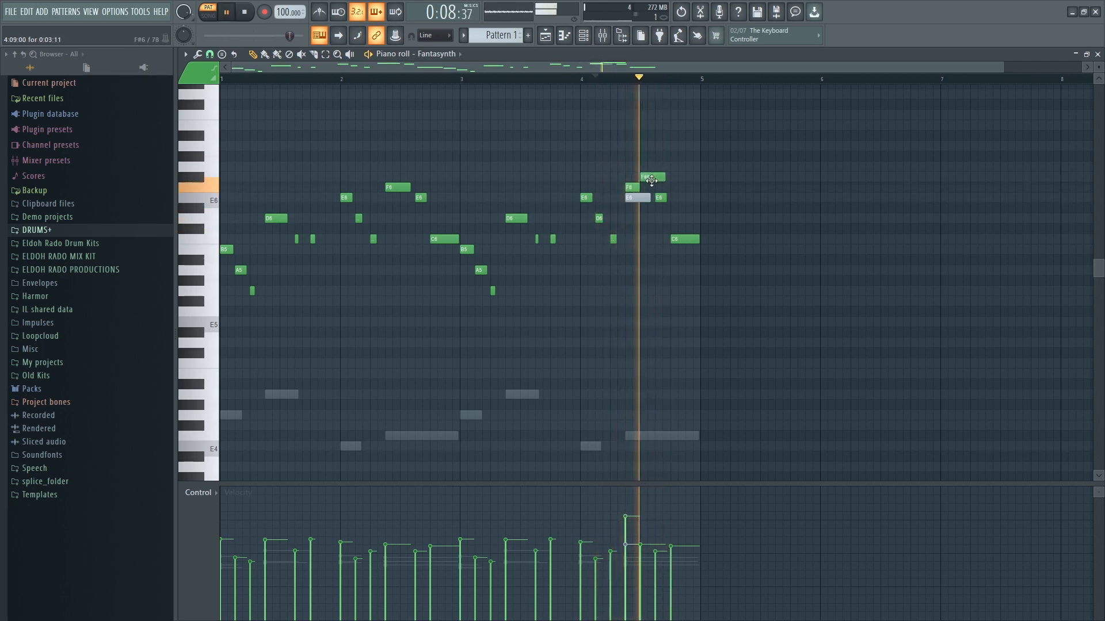
{"action": "key", "text": "space"}
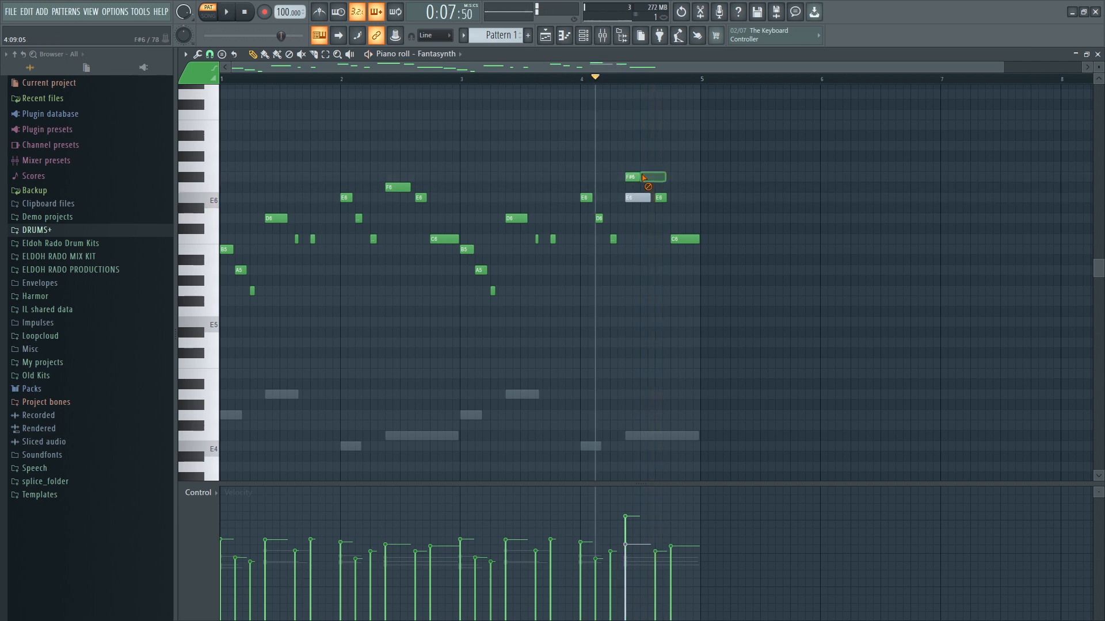
{"action": "key", "text": "space"}
{"action": "key", "text": "space"}
Lower the short note in bar 4 to D6 and play back the ending.
{"action": "left_click_drag", "start_coordinate": [638, 175], "coordinate": [630, 219]}
{"action": "key", "text": "space"}
{"action": "key", "text": "space"}
{"action": "key", "text": "space"}
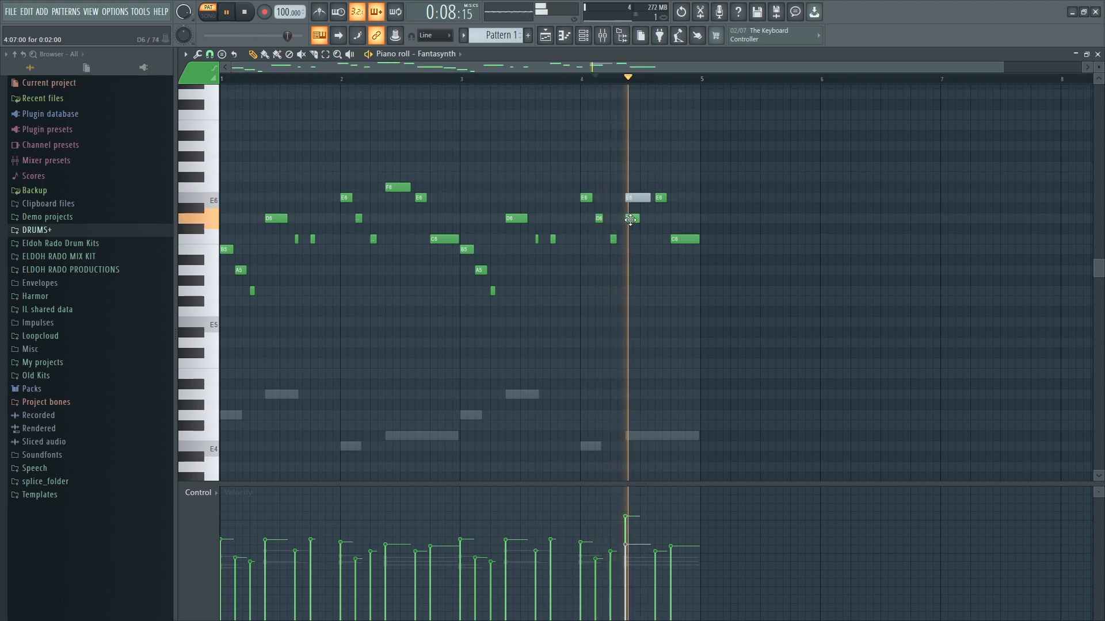
{"action": "key", "text": "space"}
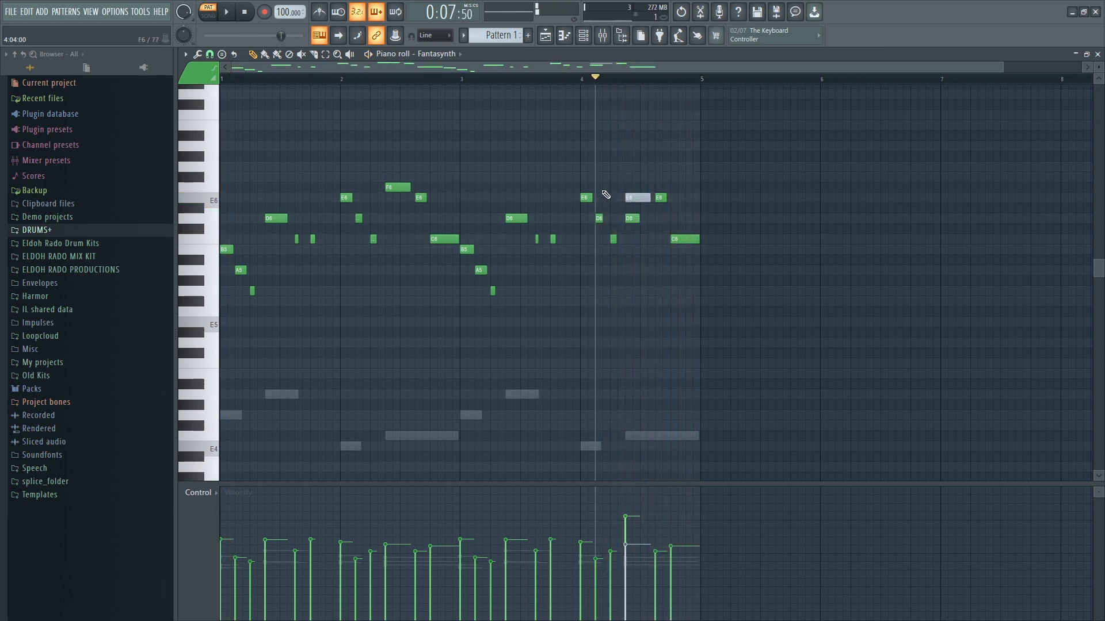
Listen to the edited melody once more and close the piano roll.
{"action": "key", "text": "space"}
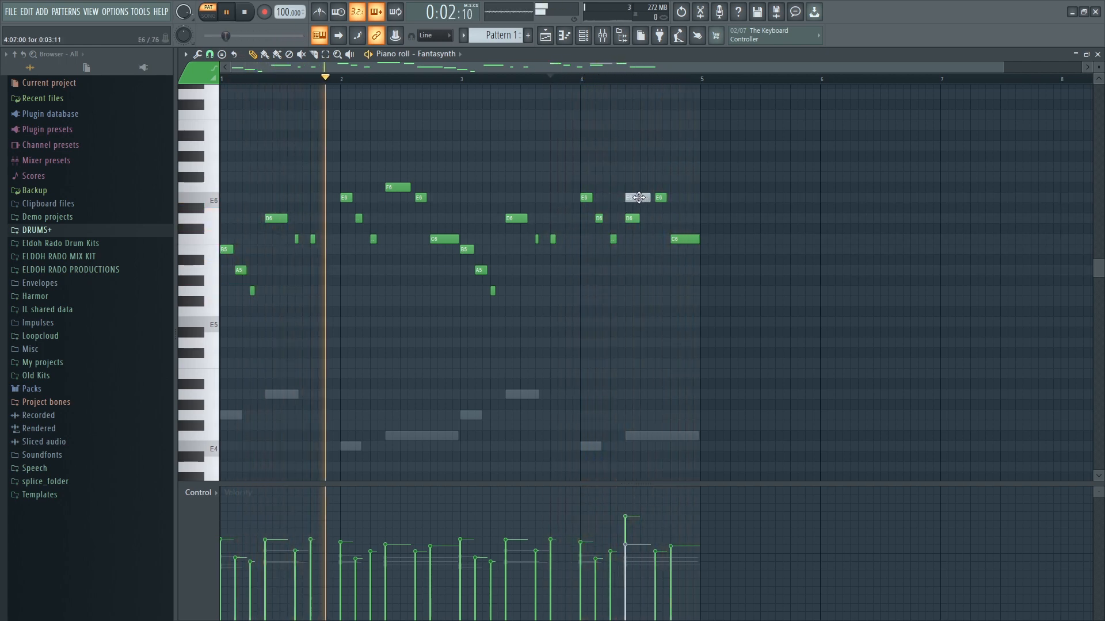
{"action": "key", "text": "space"}
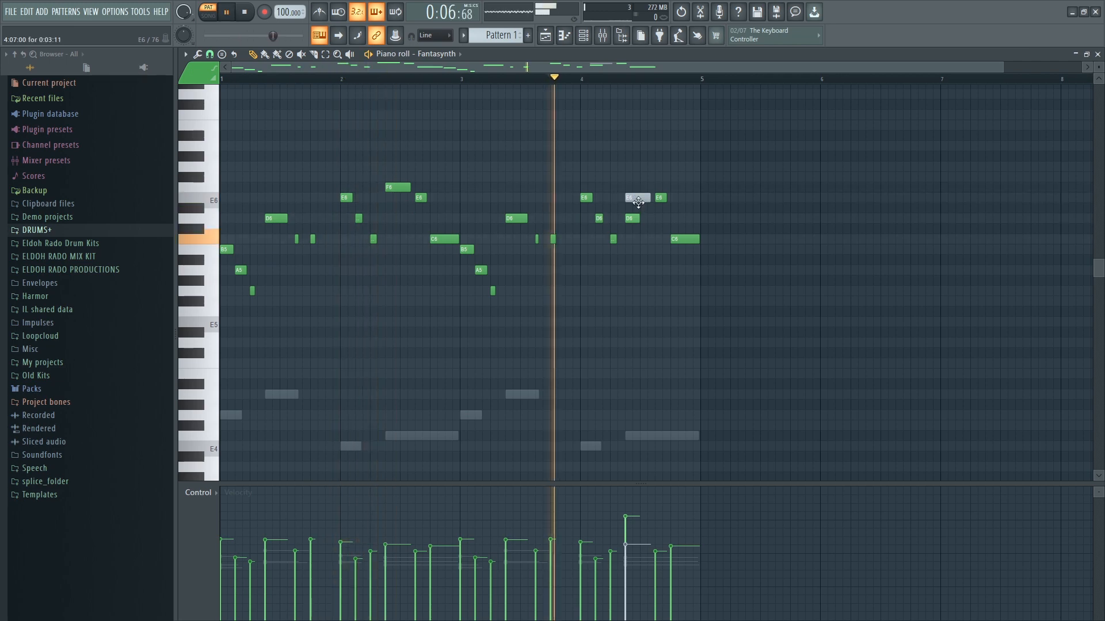
{"action": "left_click", "coordinate": [1089, 56]}
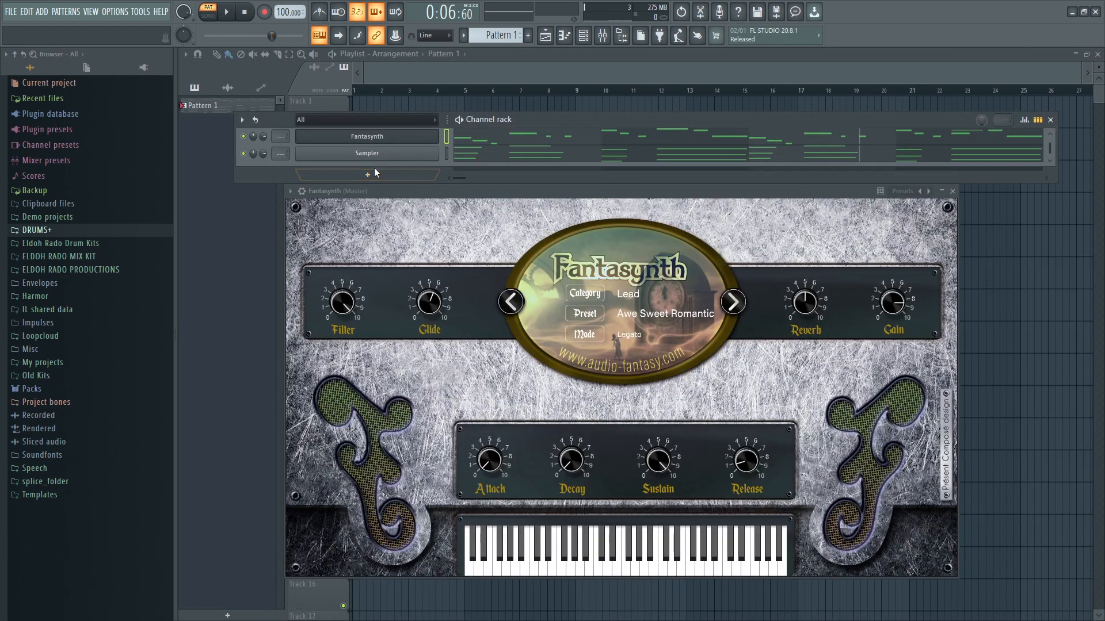
Add a second Fantasynth channel and choose its Strings Ensembles category with the Black Cauldron (Cel. Pizz.) preset.
{"action": "left_click", "coordinate": [371, 171]}
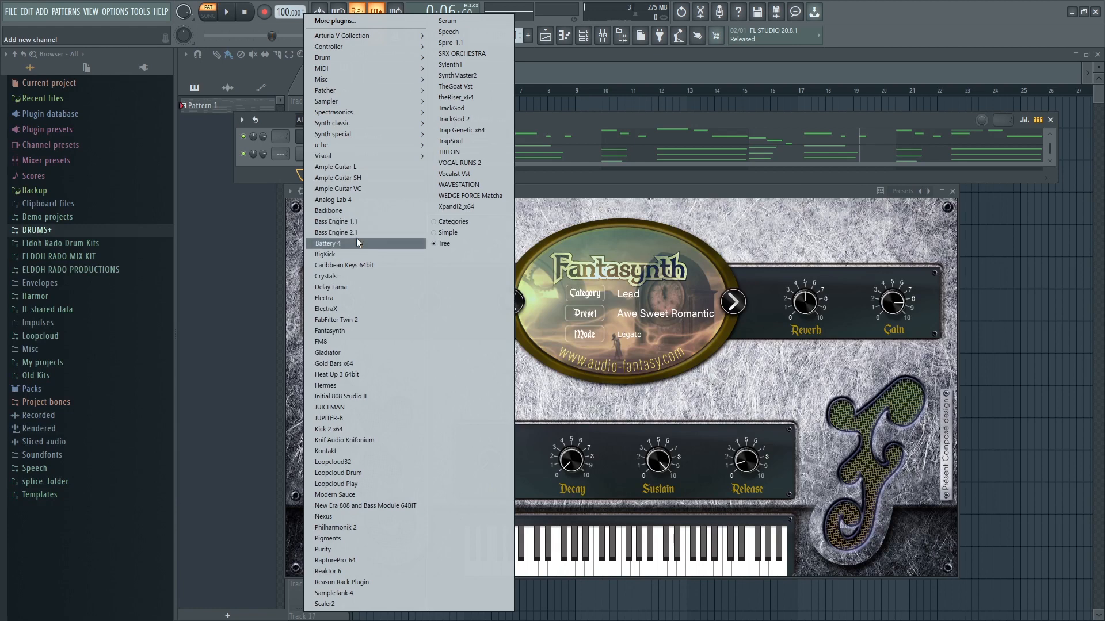
{"action": "left_click", "coordinate": [343, 331]}
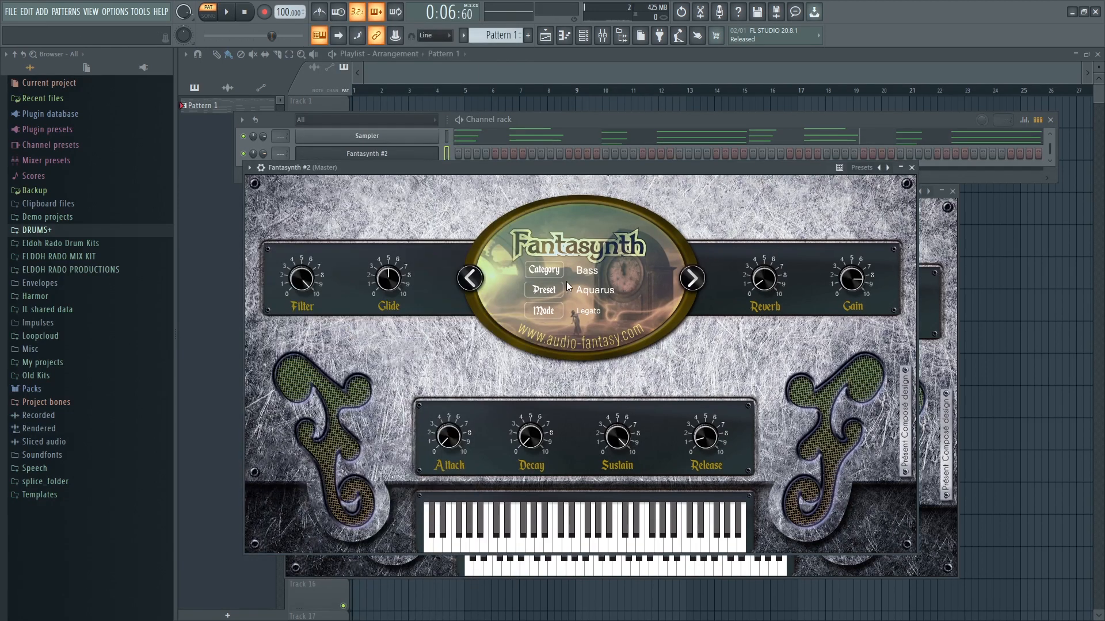
{"action": "left_click", "coordinate": [589, 272]}
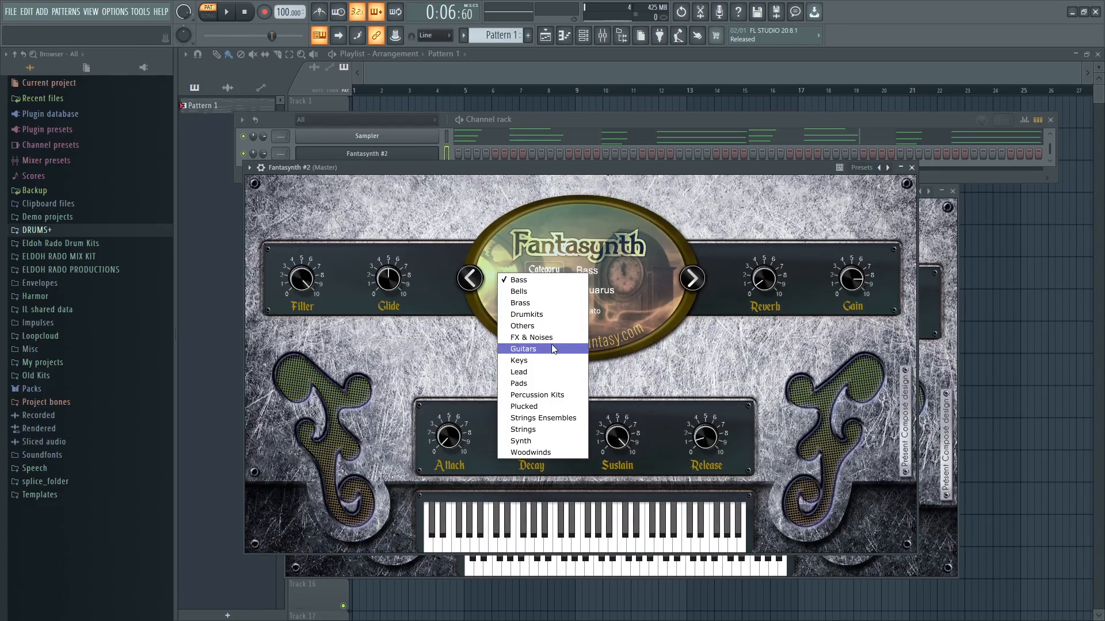
{"action": "left_click", "coordinate": [546, 417]}
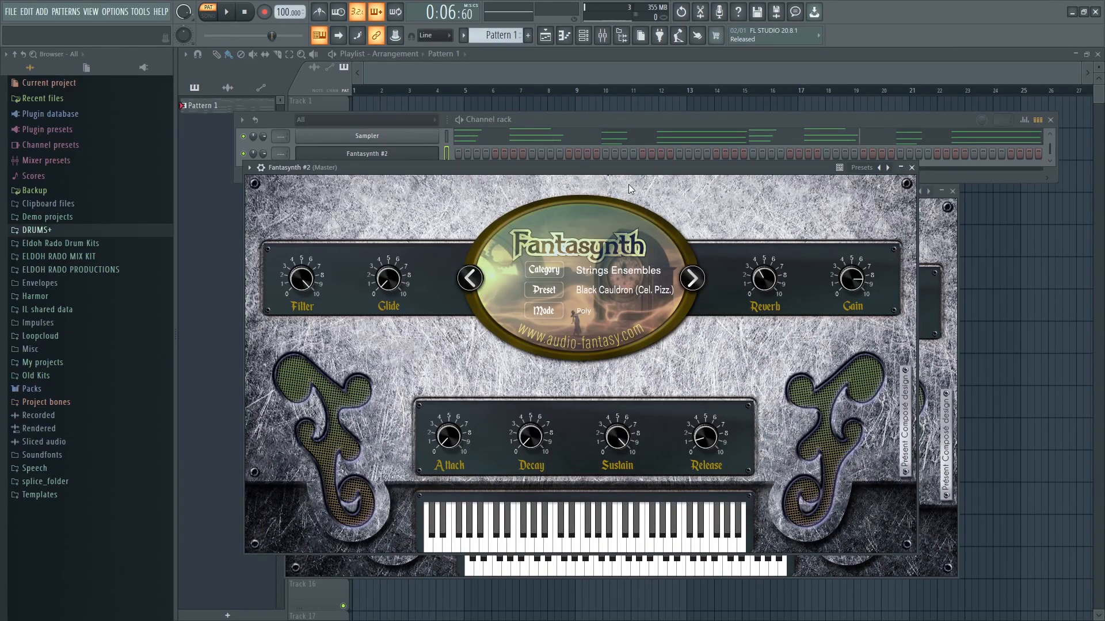
Copy the Sampler channel's chord notes and paste them into the Fantasynth #2 channel.
{"action": "left_click", "coordinate": [474, 122]}
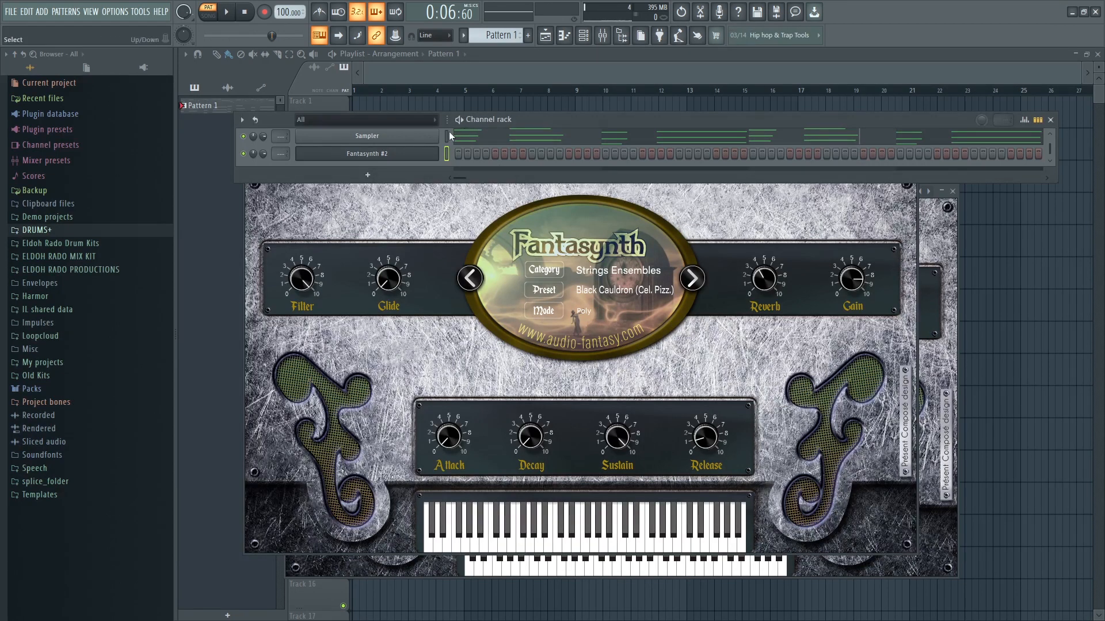
{"action": "right_click", "coordinate": [403, 138]}
{"action": "left_click", "coordinate": [551, 146]}
{"action": "right_click", "coordinate": [386, 155]}
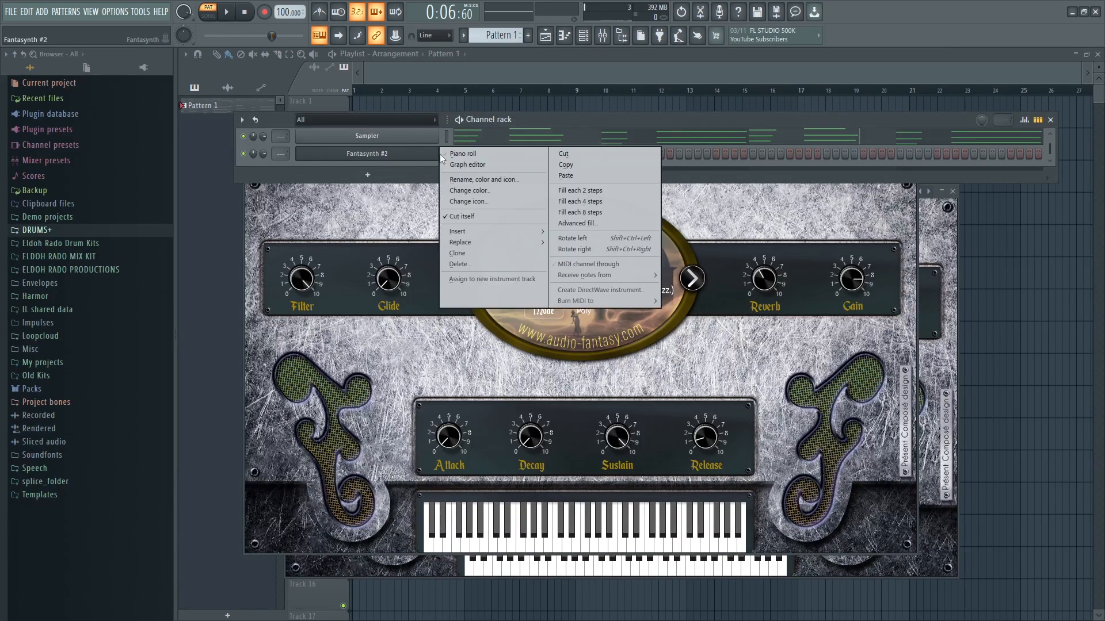
{"action": "left_click", "coordinate": [580, 175]}
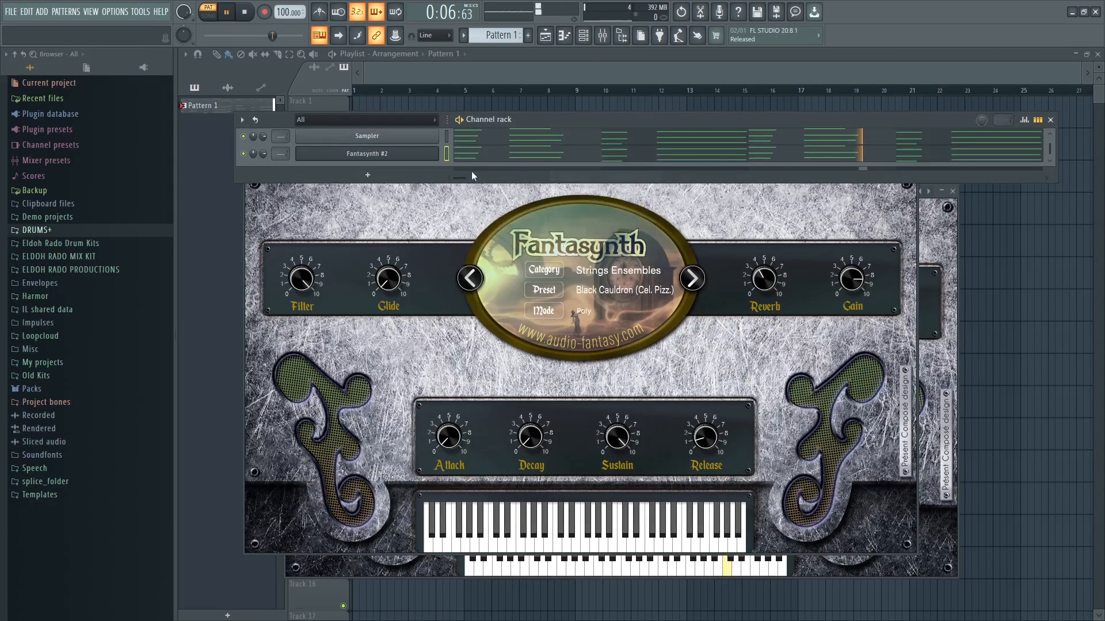
Open the piano roll of Fantasynth #2 and play back the pasted chords.
{"action": "right_click", "coordinate": [324, 153]}
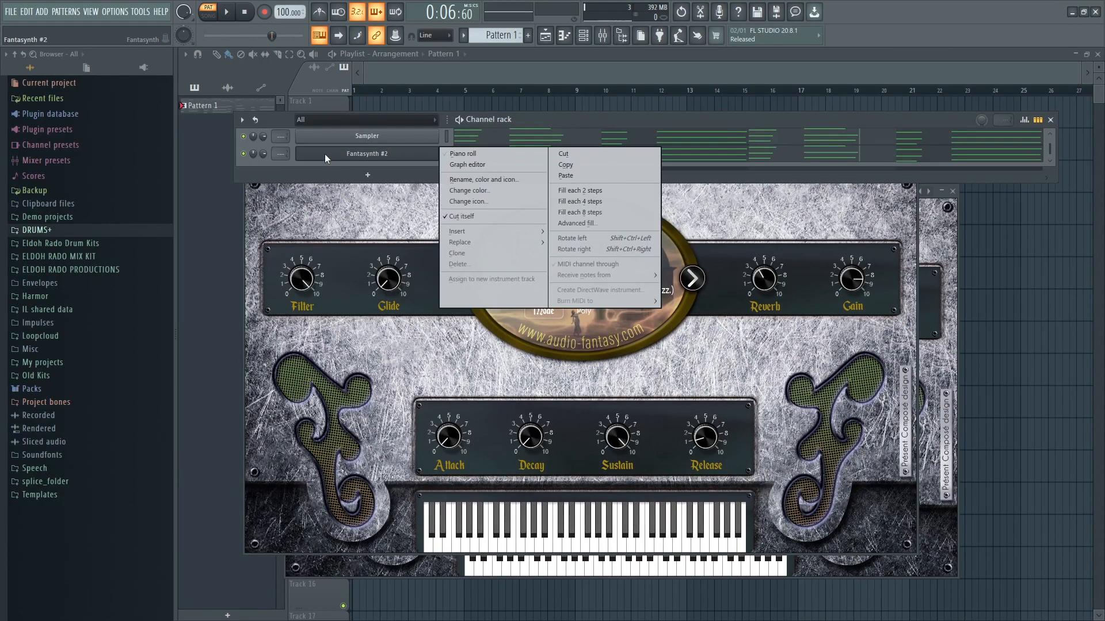
{"action": "left_click", "coordinate": [448, 154]}
{"action": "scroll", "coordinate": [420, 167], "scroll_direction": "down", "scroll_amount": 6}
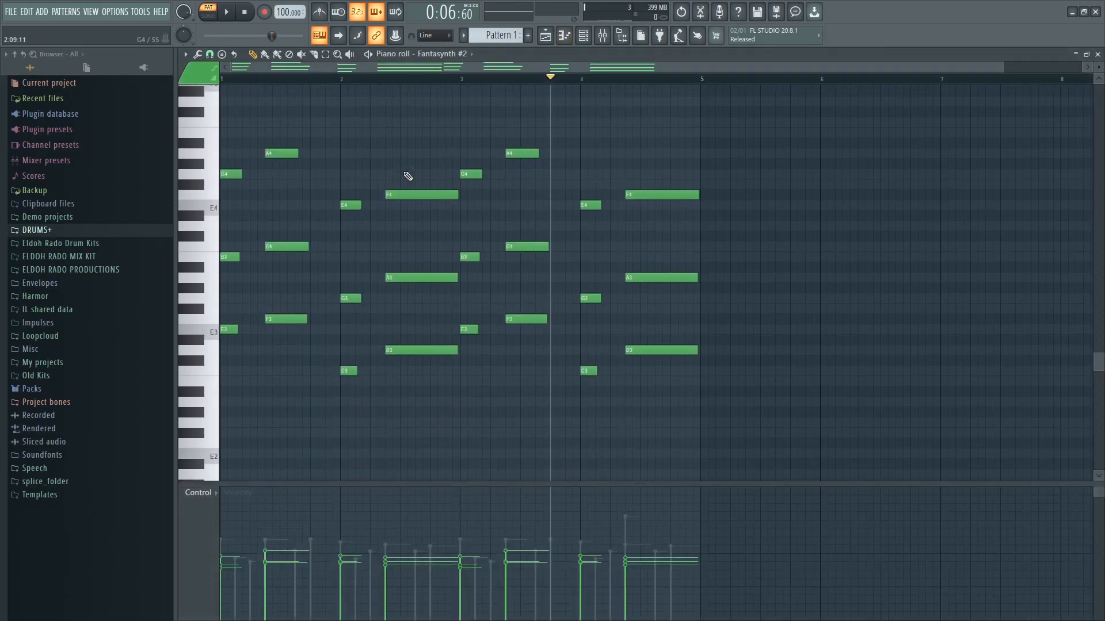
{"action": "key", "text": "space"}
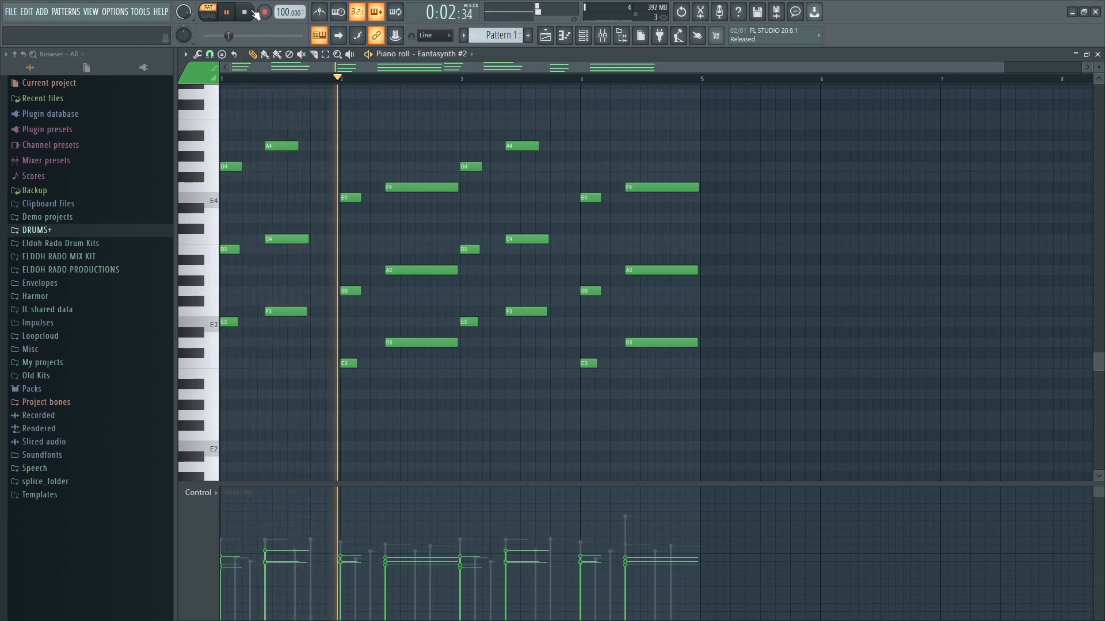
{"action": "key", "text": "space"}
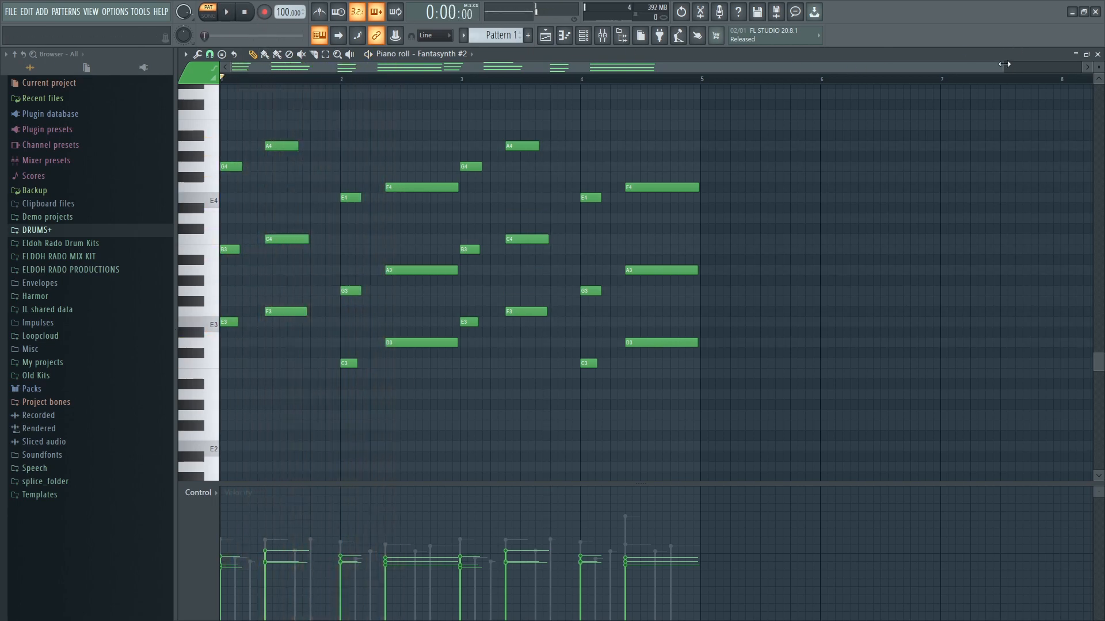
Slice the first chord of bar 1 at step 3, shift its tail to step 4, and play the result.
{"action": "left_click_drag", "start_coordinate": [1008, 65], "coordinate": [469, 66]}
{"action": "key", "text": "space"}
{"action": "key", "text": "space"}
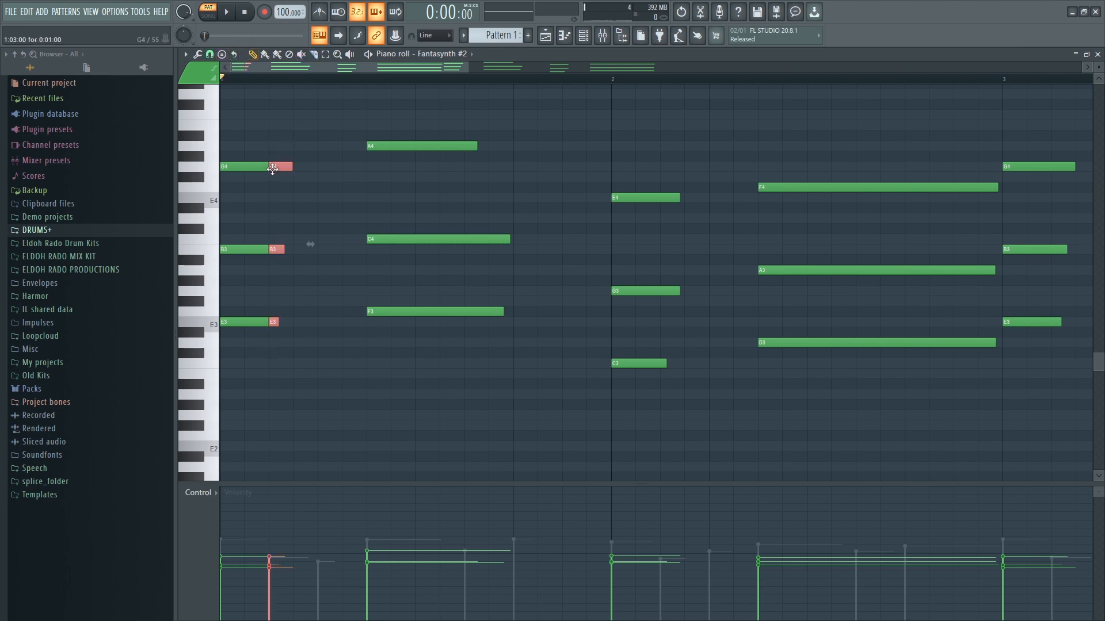
{"action": "left_click_drag", "start_coordinate": [272, 168], "coordinate": [297, 168]}
{"action": "key", "text": "space"}
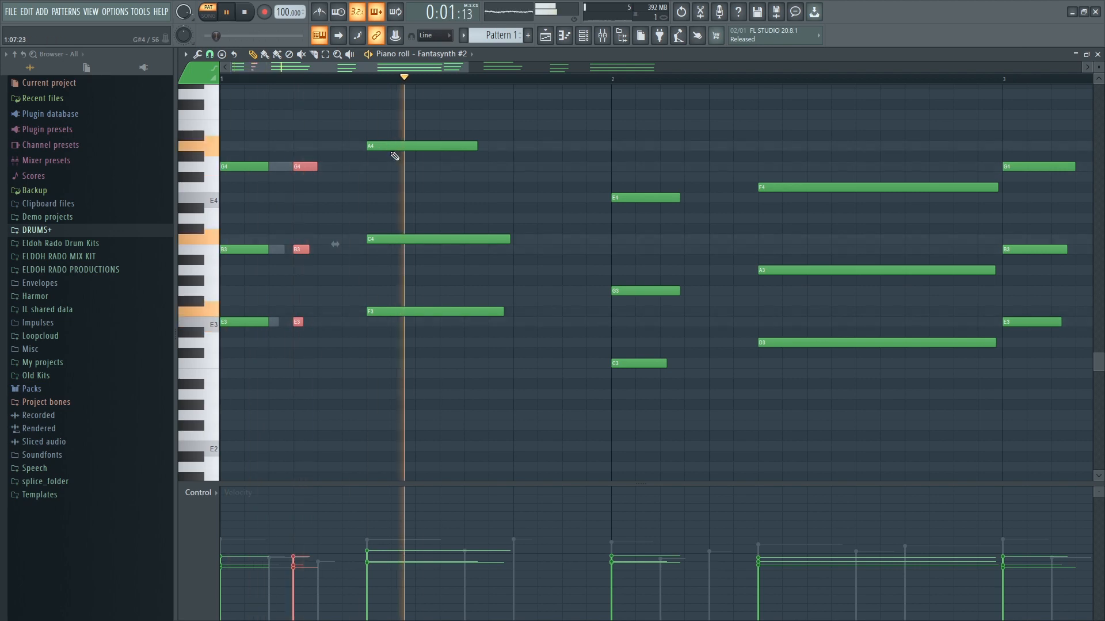
{"action": "key", "text": "space"}
{"action": "key", "text": "space"}
{"action": "key", "text": "space"}
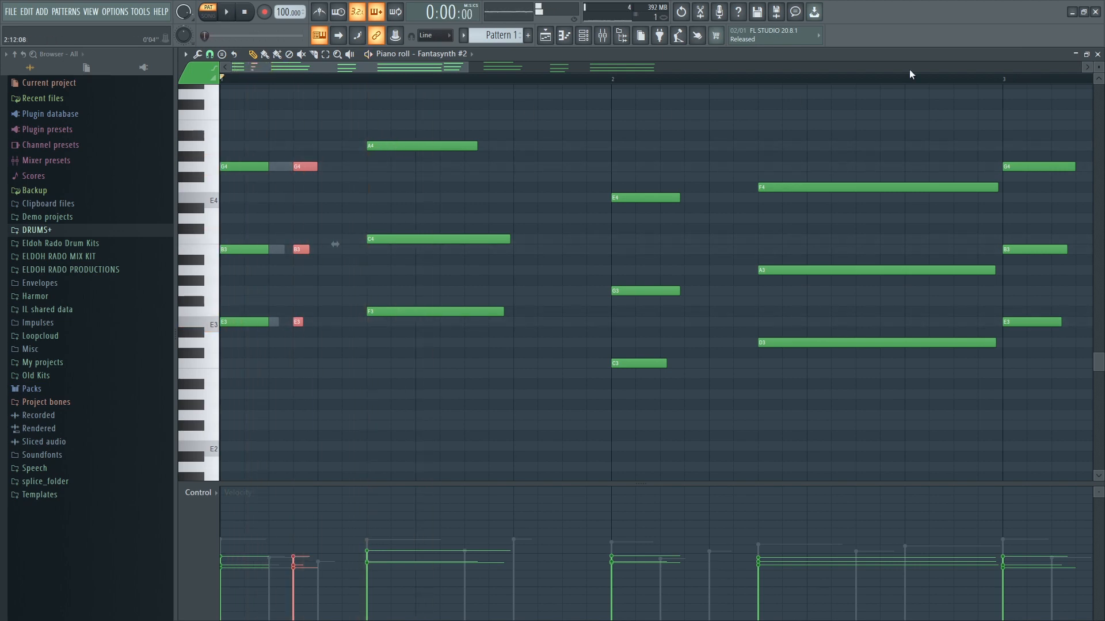
Mute the Sampler and original Fantasynth channels, play the strings alone, and enlarge the channel rack to show all three channels.
{"action": "left_click", "coordinate": [1098, 53]}
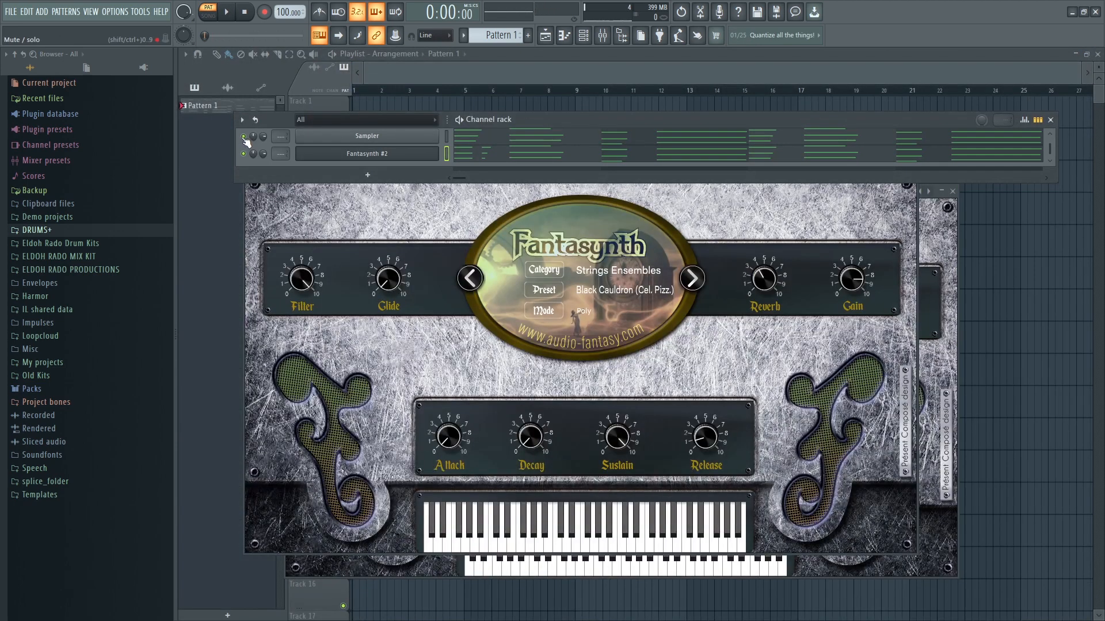
{"action": "left_click", "coordinate": [244, 137]}
{"action": "key", "text": "space"}
{"action": "key", "text": "space"}
{"action": "scroll", "coordinate": [261, 154], "scroll_direction": "up", "scroll_amount": 2}
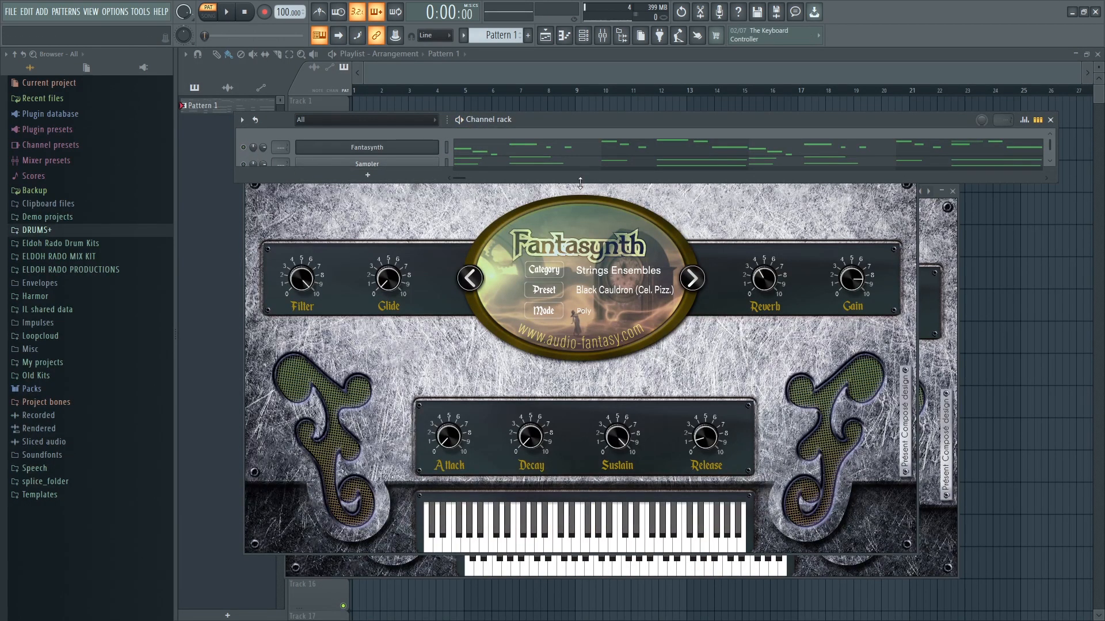
{"action": "left_click_drag", "start_coordinate": [580, 183], "coordinate": [580, 219]}
Reopen the piano roll of Fantasynth #2, slice the second chord of bar 1 at step 10, and play it back.
{"action": "right_click", "coordinate": [421, 184]}
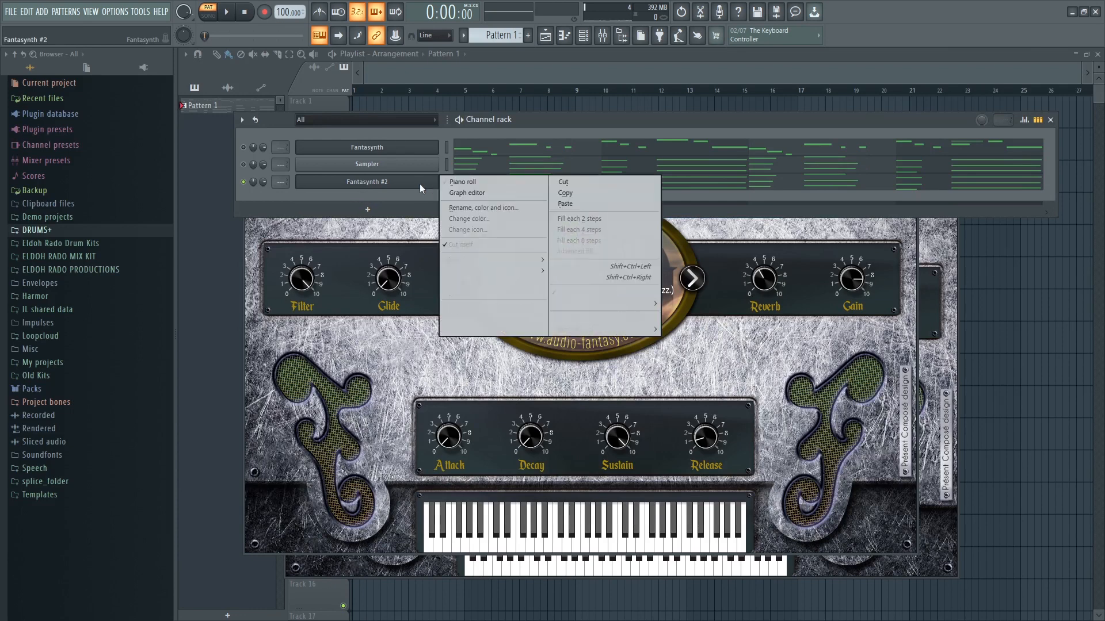
{"action": "left_click", "coordinate": [461, 183]}
{"action": "key", "text": "space"}
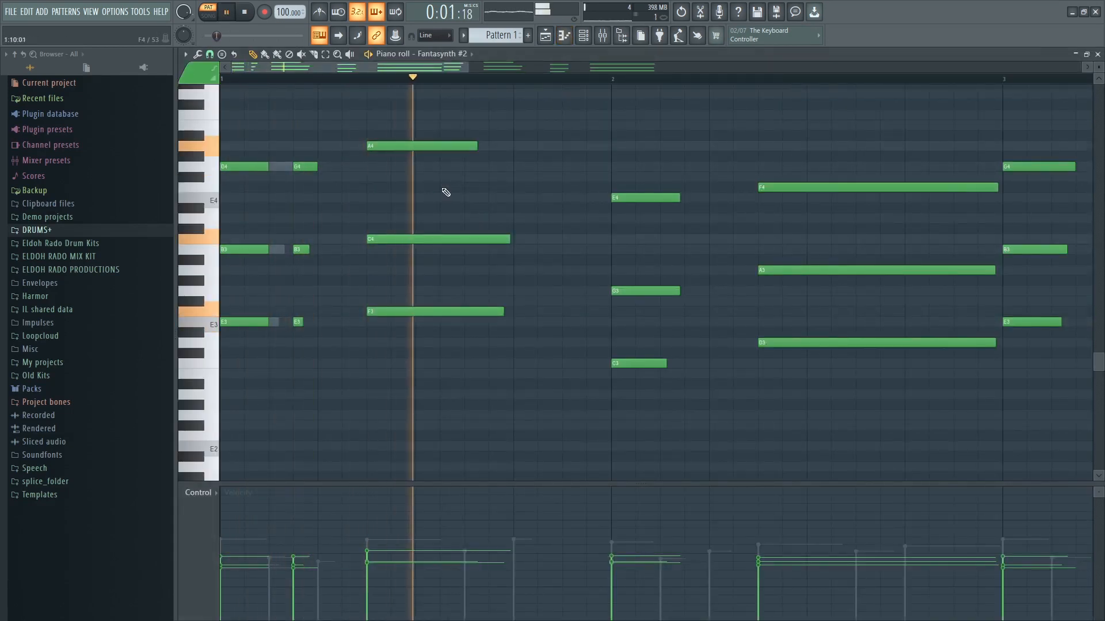
{"action": "key", "text": "space"}
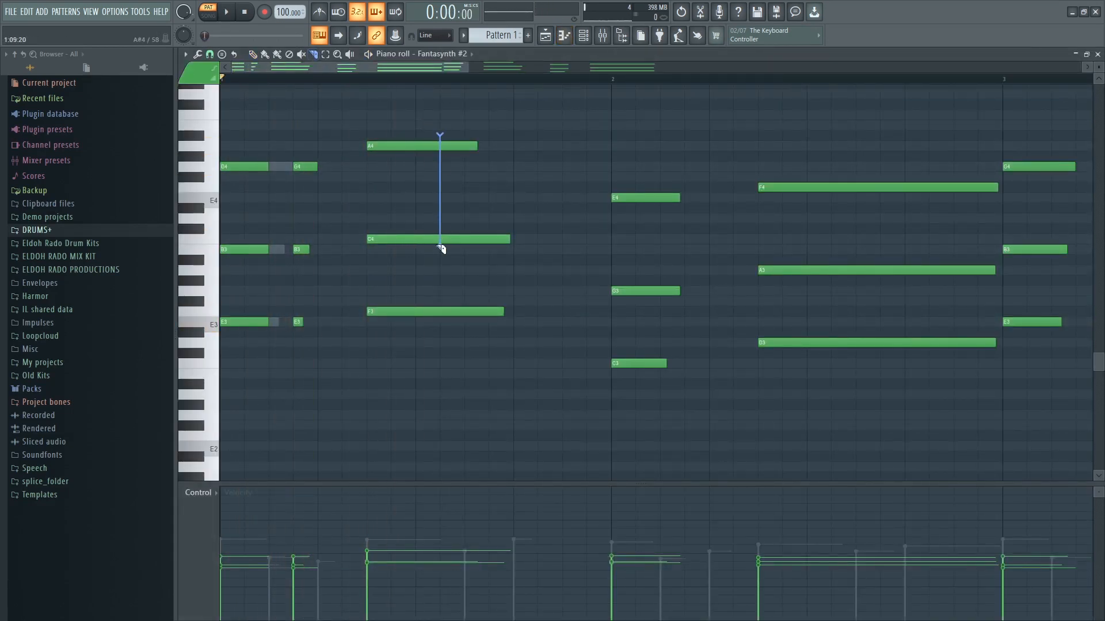
{"action": "left_click_drag", "start_coordinate": [441, 326], "coordinate": [441, 326]}
{"action": "key", "text": "space"}
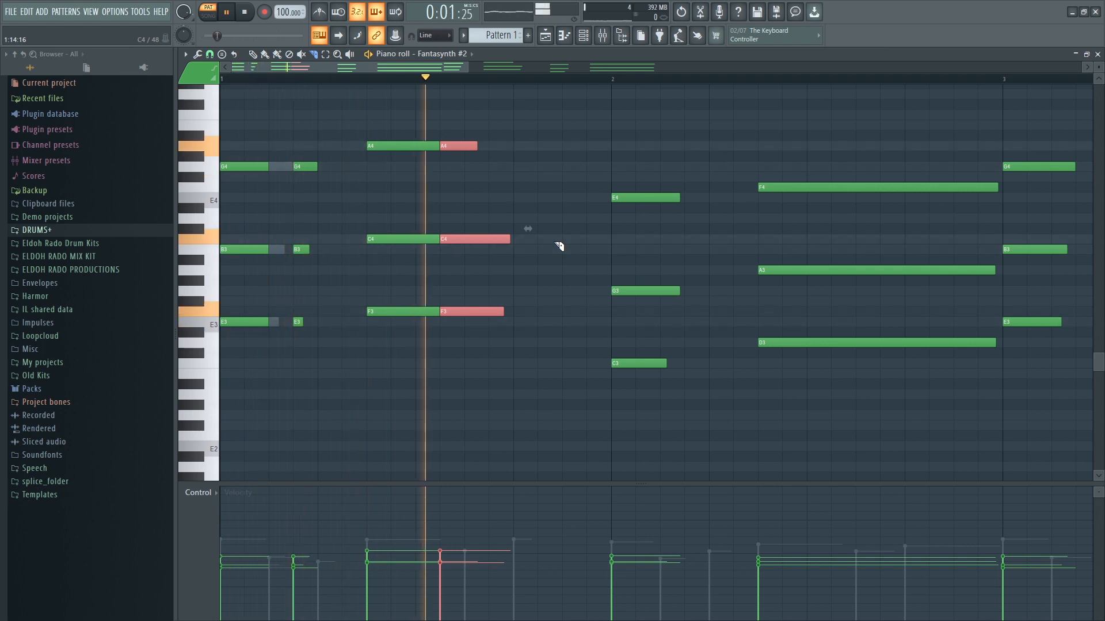
{"action": "key", "text": "space"}
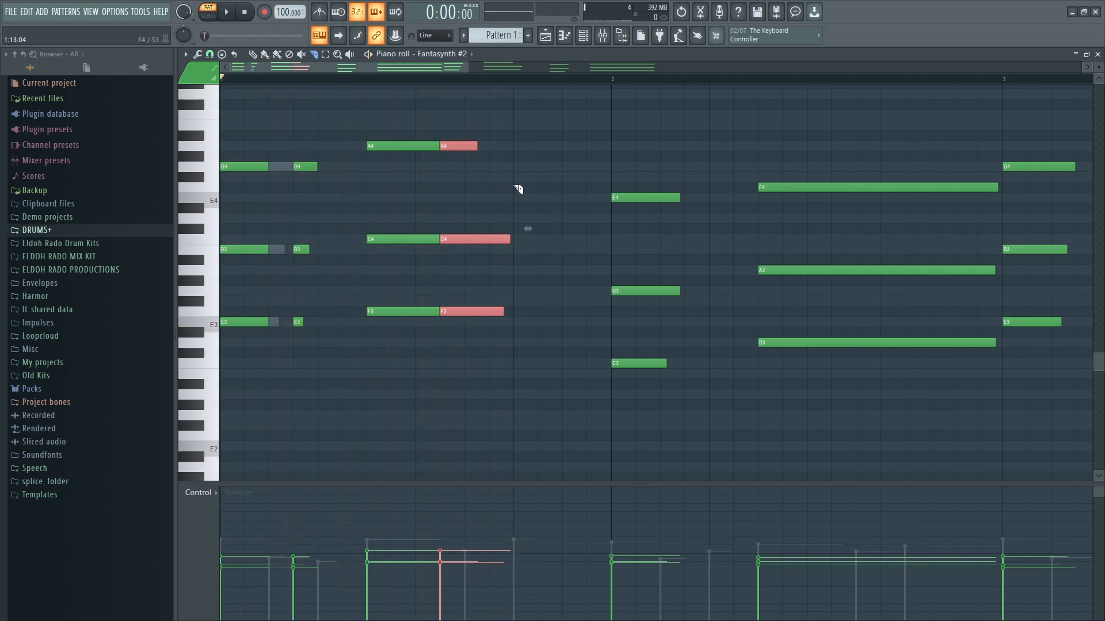
Duplicate the sliced tail of bar 1's second chord to step 13 and play the passage.
{"action": "left_click_drag", "start_coordinate": [558, 369], "coordinate": [524, 144]}
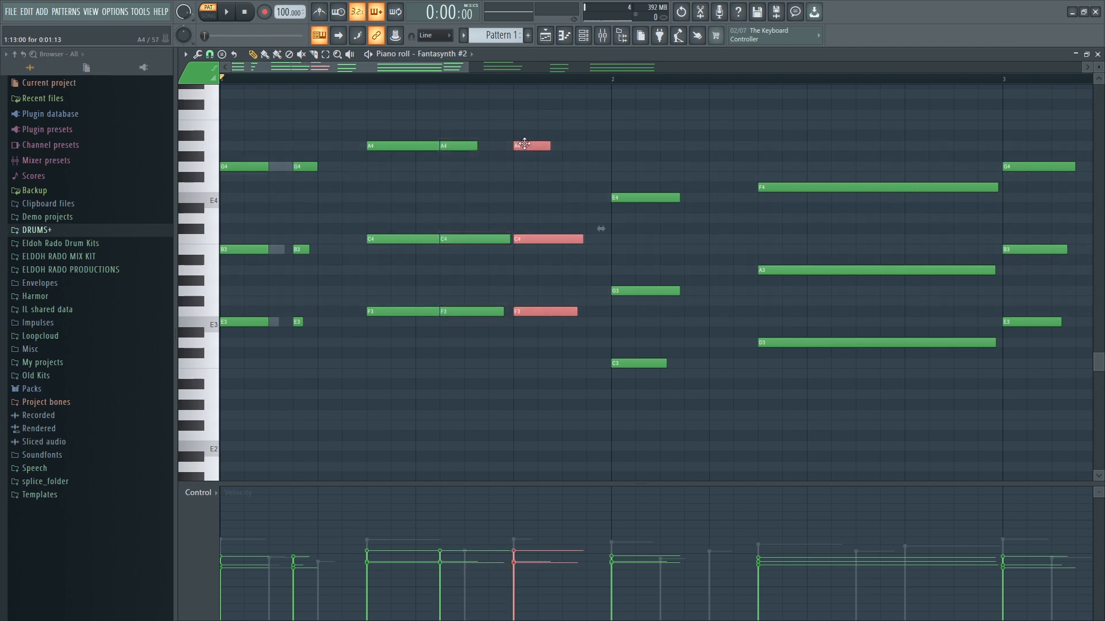
{"action": "key", "text": "space"}
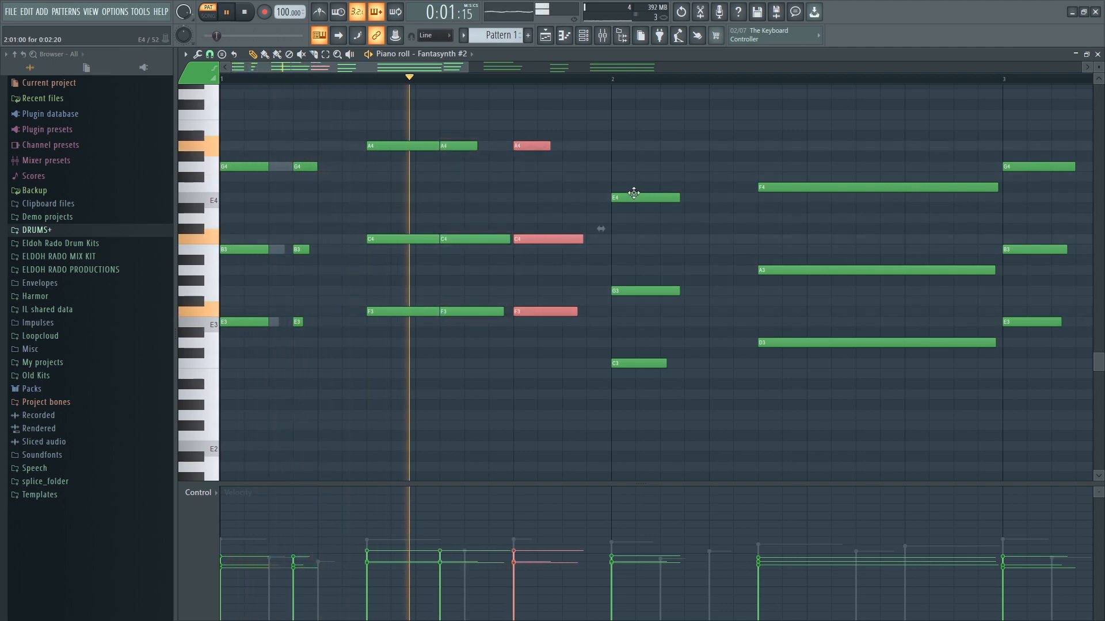
{"action": "key", "text": "space"}
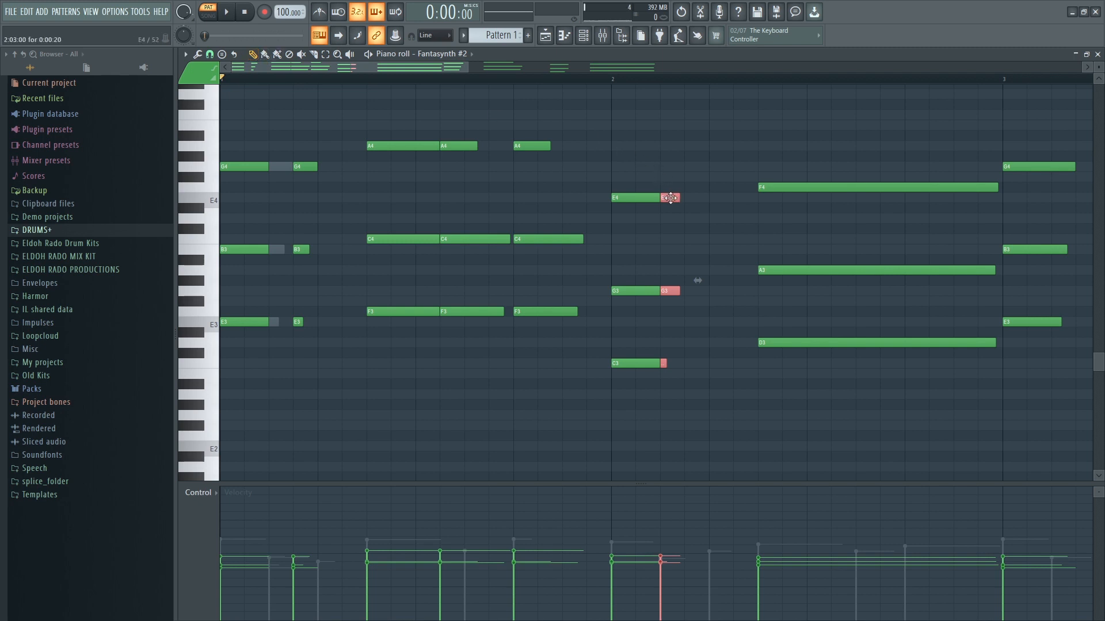
Slice the first chord of bar 2 at step 3, shift its tail to step 4, and play the passage.
{"action": "left_click_drag", "start_coordinate": [670, 197], "coordinate": [695, 197]}
{"action": "key", "text": "space"}
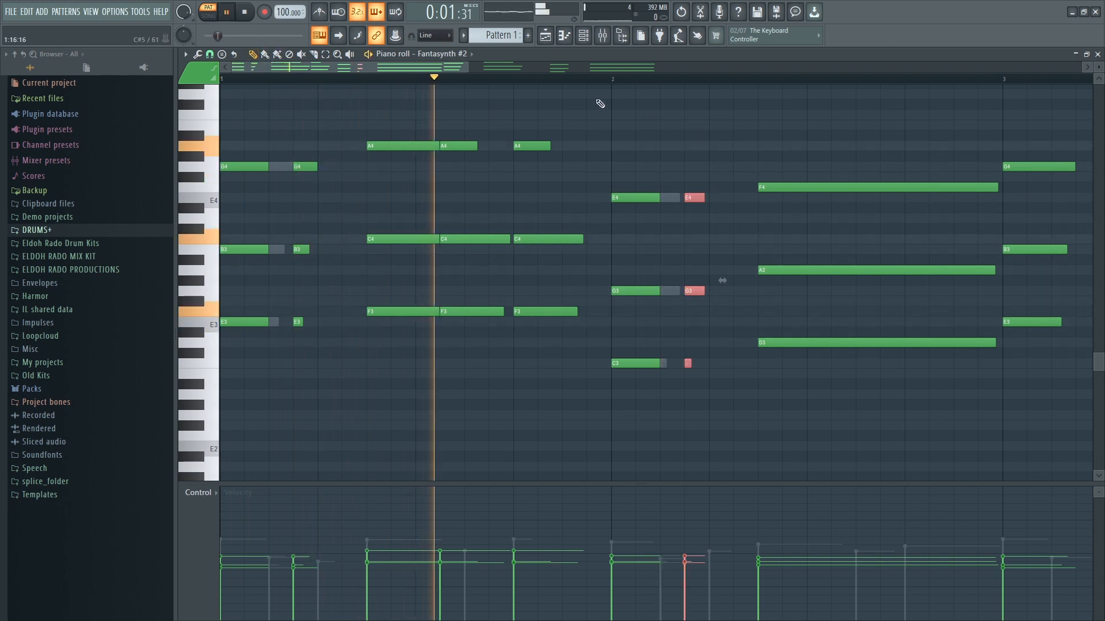
{"action": "left_click_drag", "start_coordinate": [417, 68], "coordinate": [510, 67]}
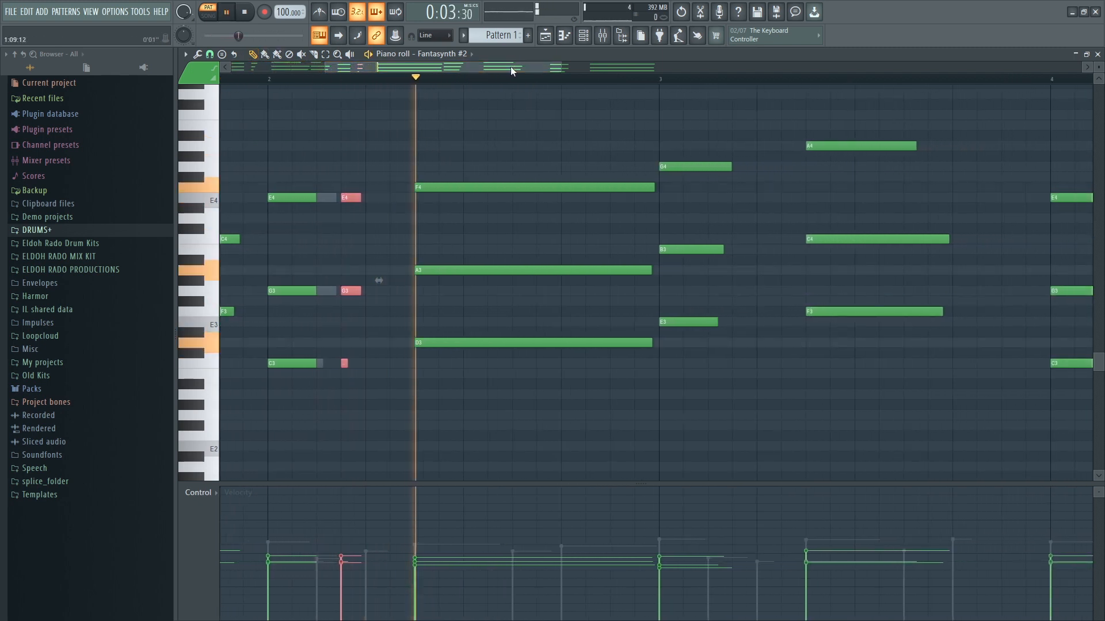
{"action": "key", "text": "space"}
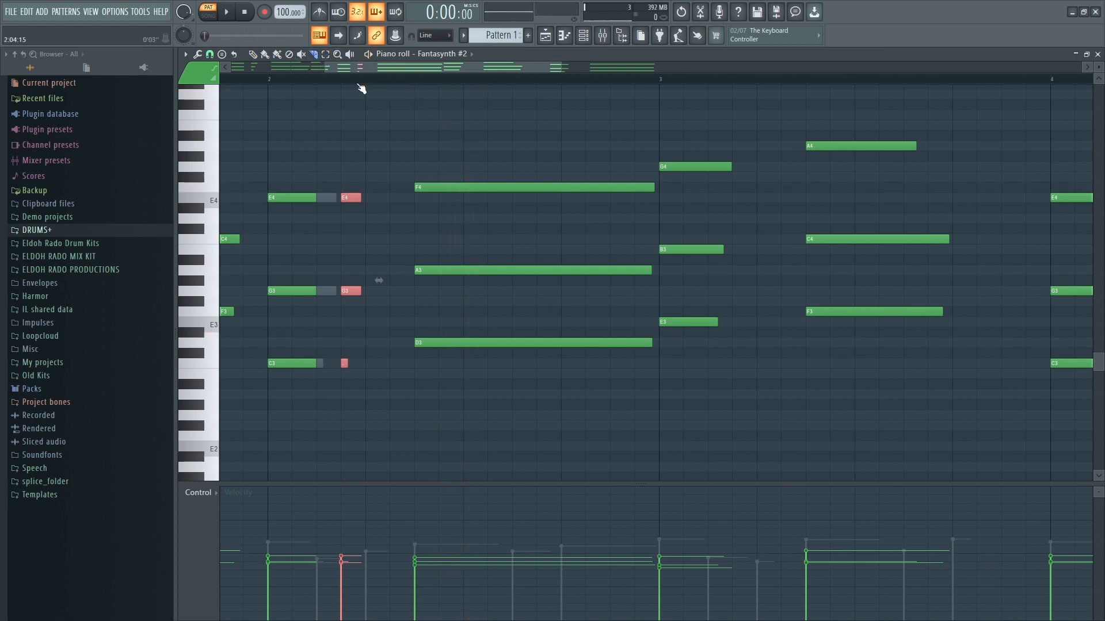
Slice the long chord of bar 2 at steps 10 and 13 and play it from step 3 of that bar.
{"action": "left_click", "coordinate": [317, 79]}
{"action": "key", "text": "space"}
{"action": "key", "text": "space"}
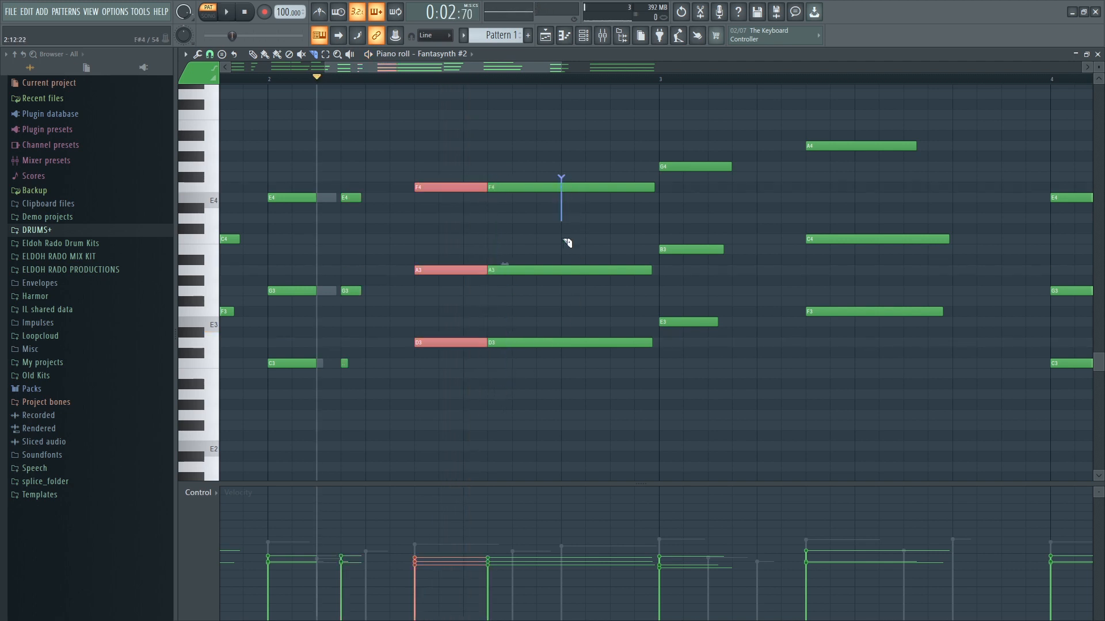
{"action": "left_click_drag", "start_coordinate": [568, 380], "coordinate": [567, 379]}
{"action": "key", "text": "space"}
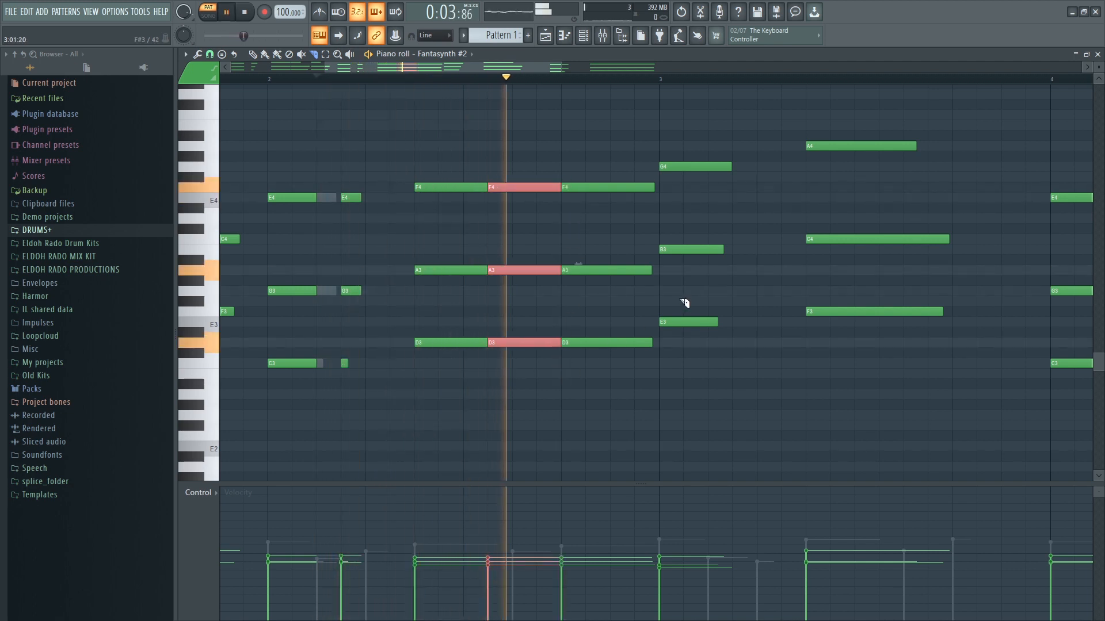
{"action": "key", "text": "space"}
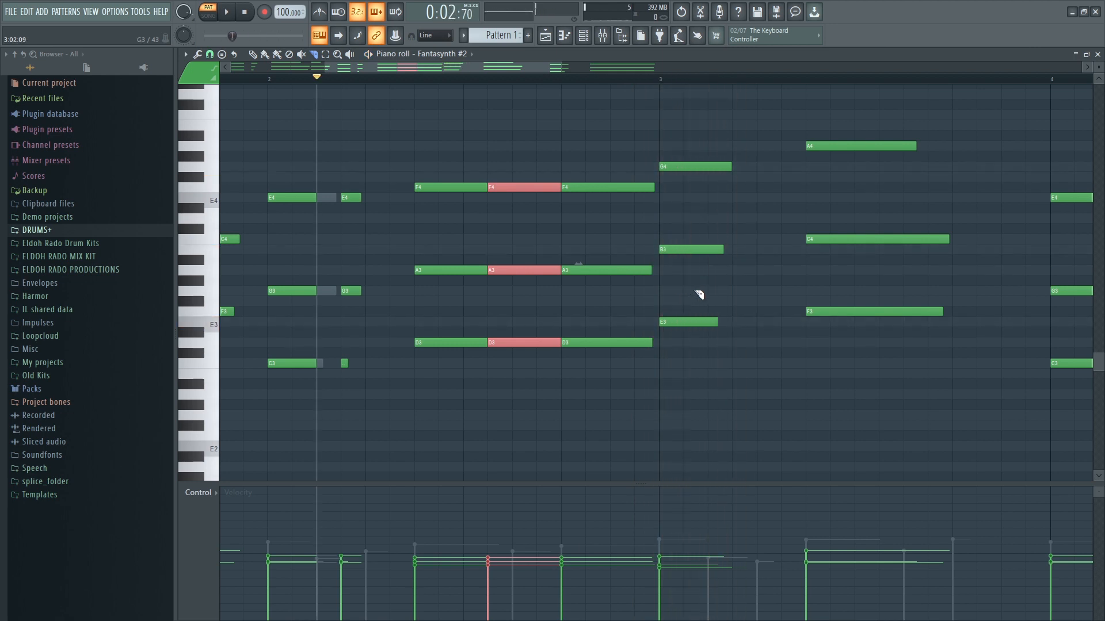
Slice the first chord of bar 3 at step 3, shift its tail to step 4, and play through the bar.
{"action": "left_click_drag", "start_coordinate": [707, 359], "coordinate": [706, 359]}
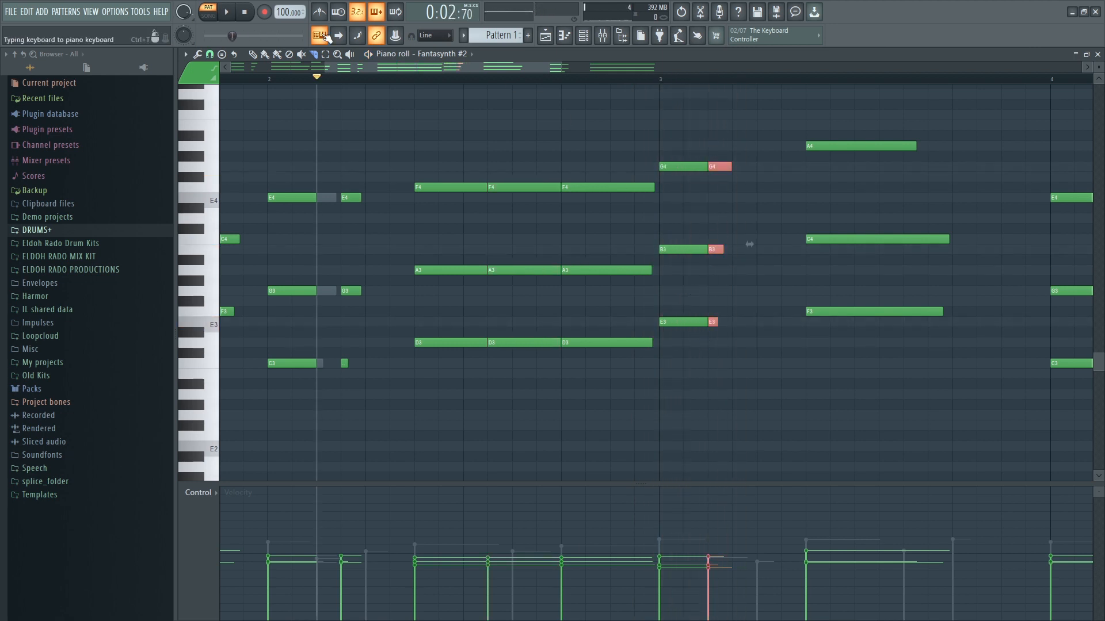
{"action": "left_click", "coordinate": [252, 53]}
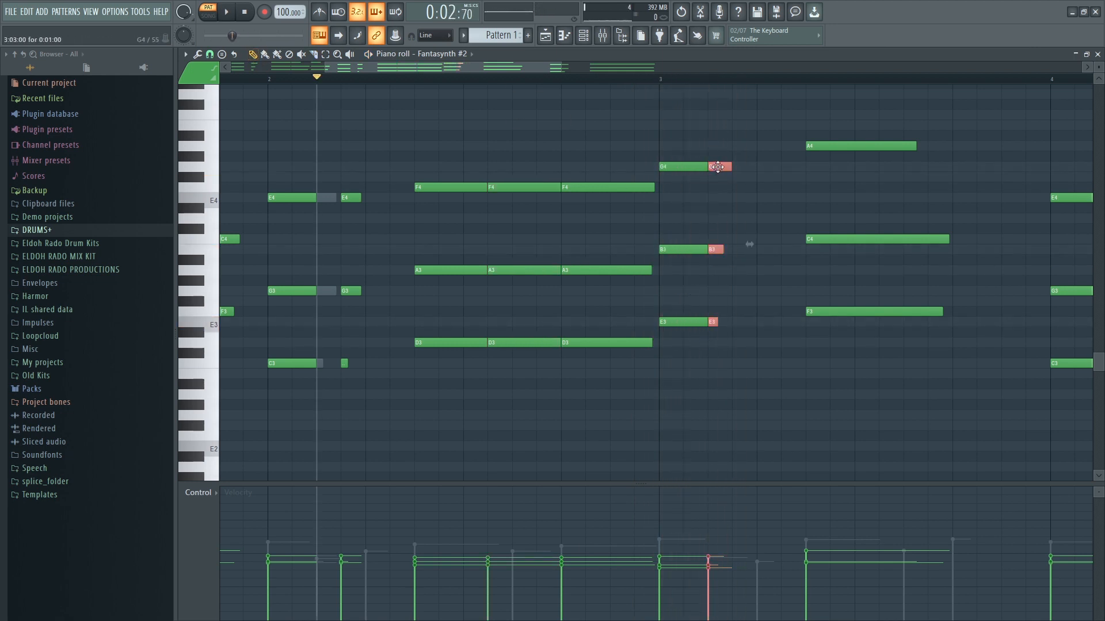
{"action": "left_click_drag", "start_coordinate": [717, 167], "coordinate": [742, 167]}
{"action": "key", "text": "space"}
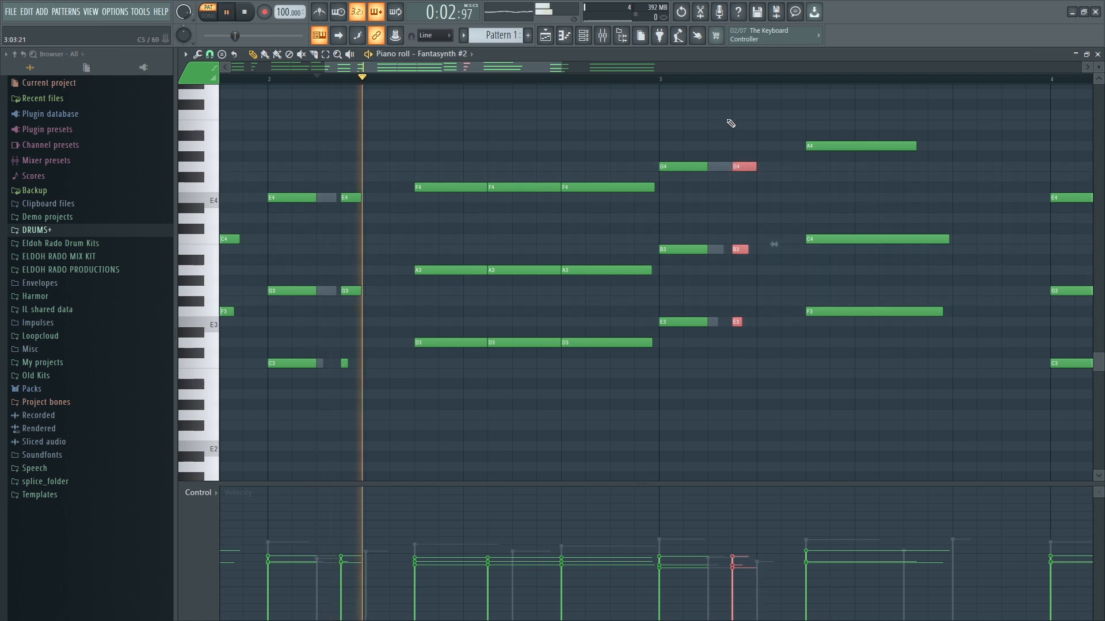
{"action": "left_click_drag", "start_coordinate": [543, 67], "coordinate": [648, 68]}
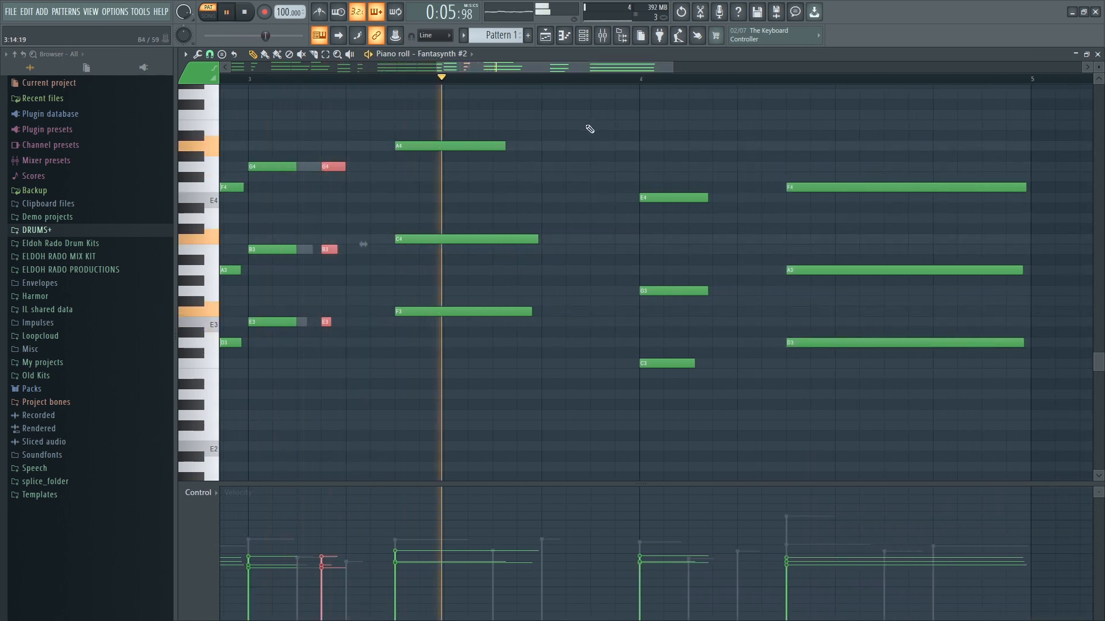
{"action": "key", "text": "space"}
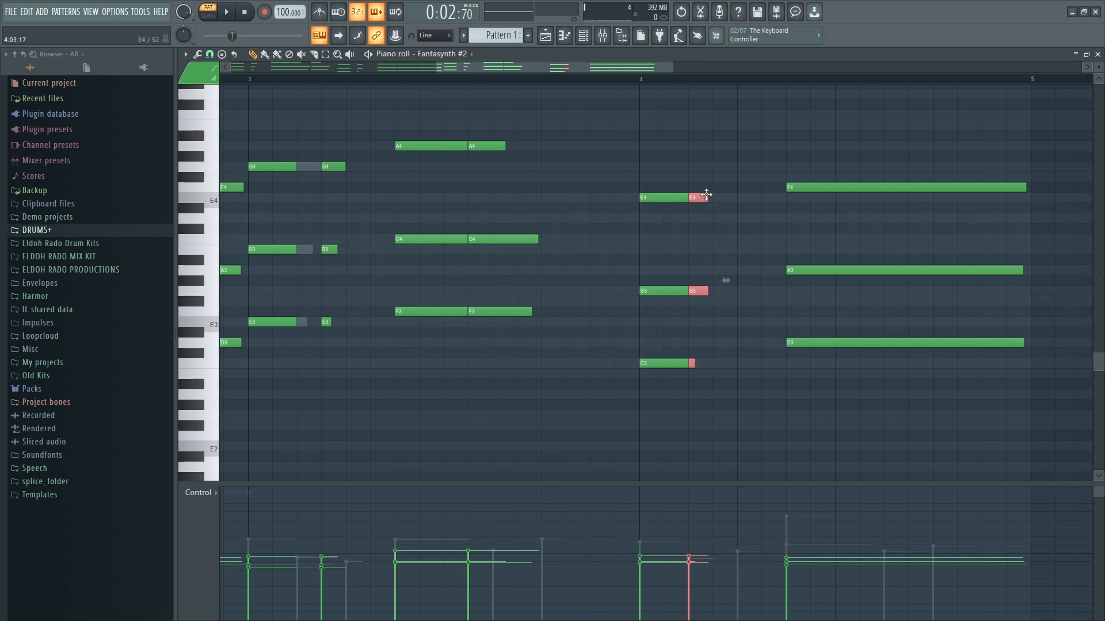
Shift the sliced tail of bar 4's first chord to step 4 and play through the bar.
{"action": "left_click_drag", "start_coordinate": [706, 195], "coordinate": [716, 192]}
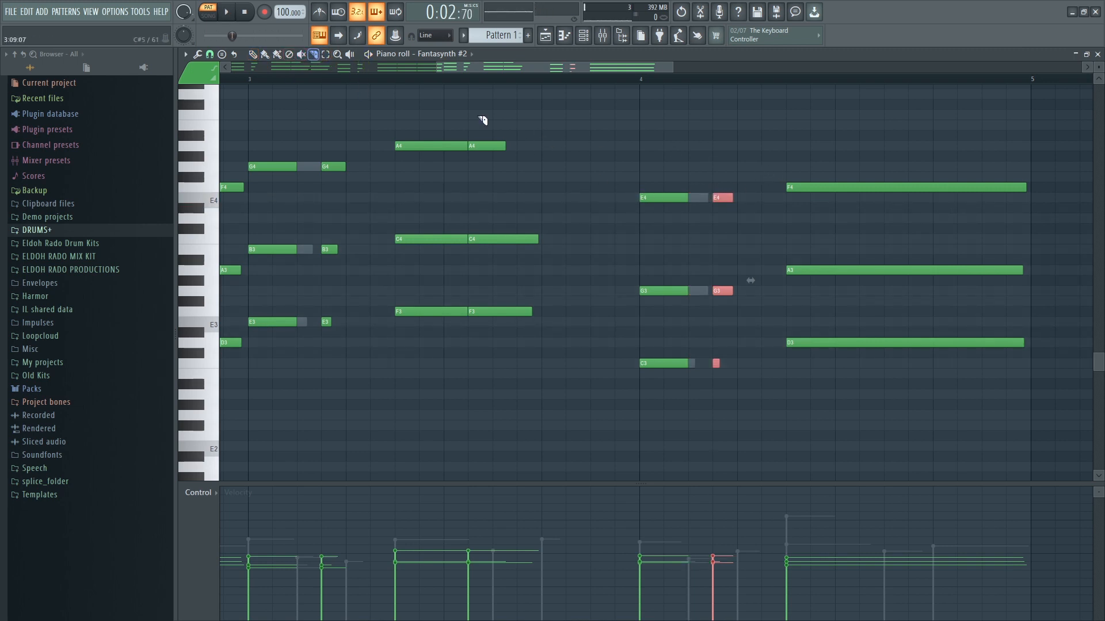
{"action": "key", "text": "space"}
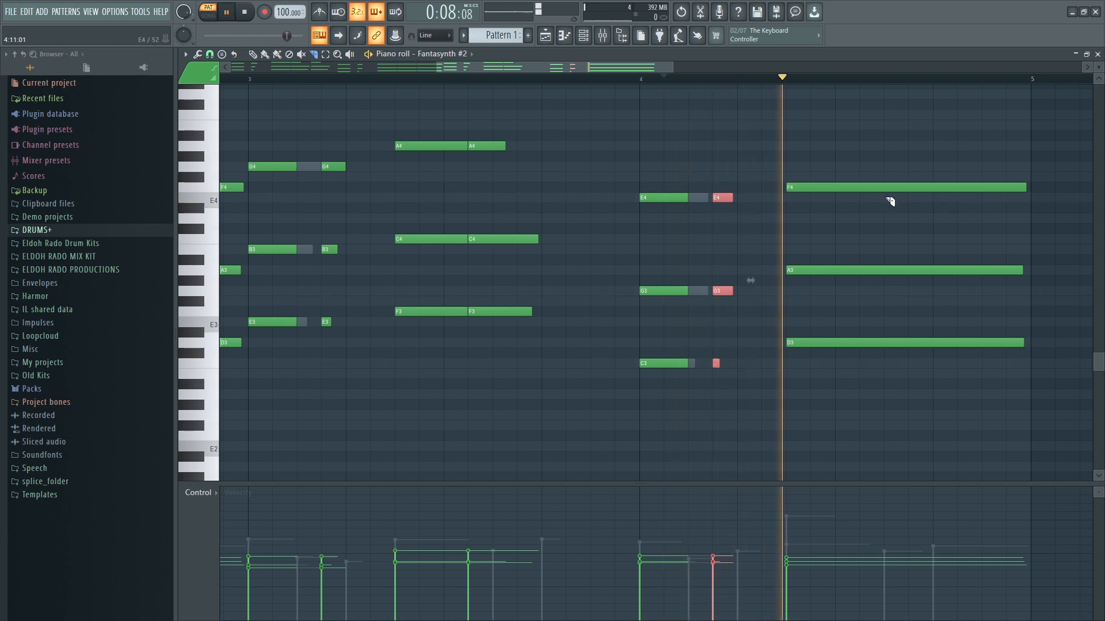
{"action": "key", "text": "space"}
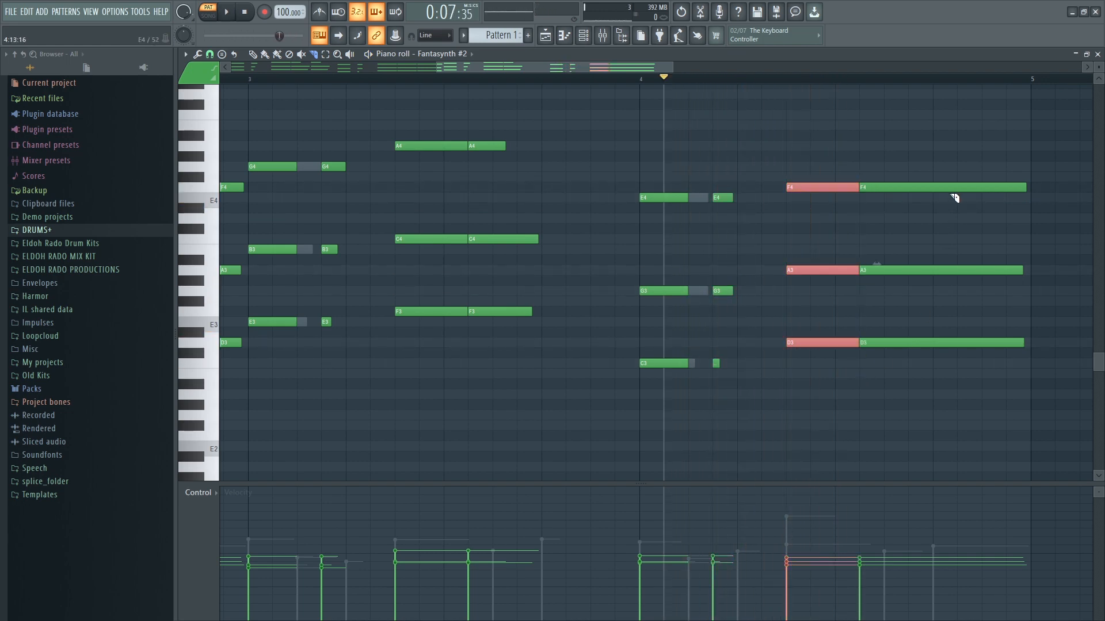
Slice the long chord of bar 4 at steps 10 and 13 and play the pattern with all four bars in view.
{"action": "left_click_drag", "start_coordinate": [933, 369], "coordinate": [935, 376]}
{"action": "key", "text": "space"}
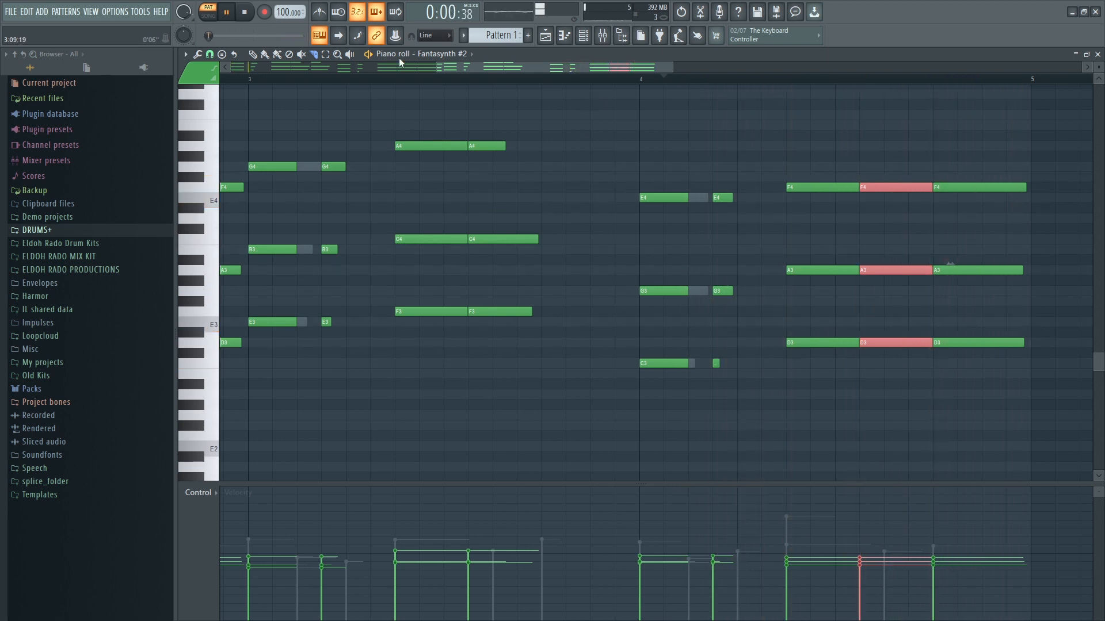
{"action": "left_click_drag", "start_coordinate": [434, 67], "coordinate": [228, 70]}
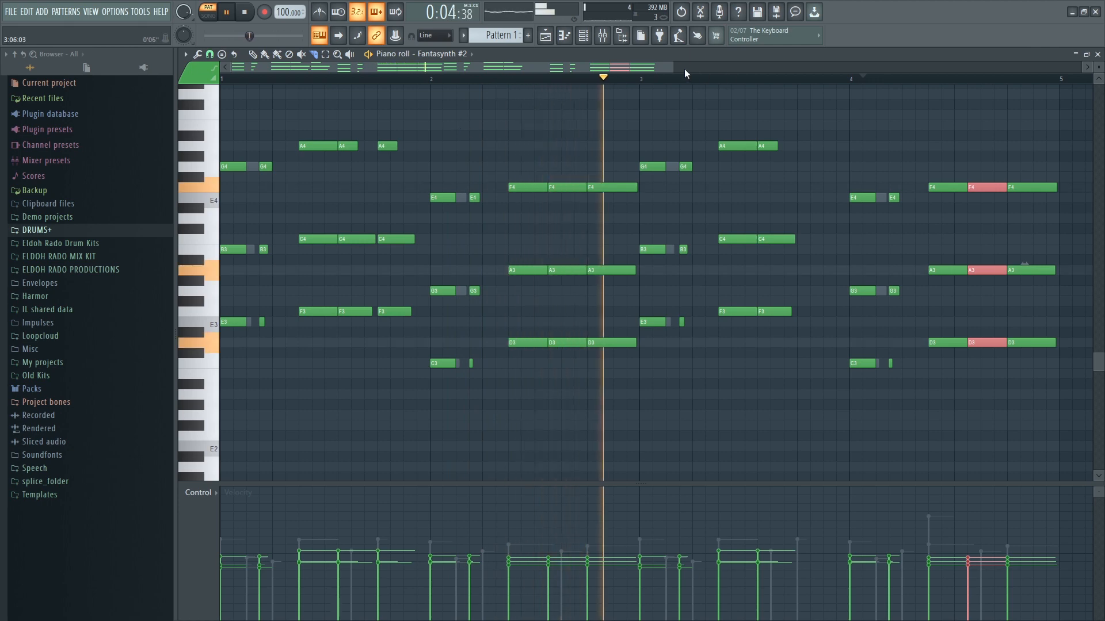
{"action": "left_click_drag", "start_coordinate": [667, 70], "coordinate": [829, 70]}
{"action": "key", "text": "space"}
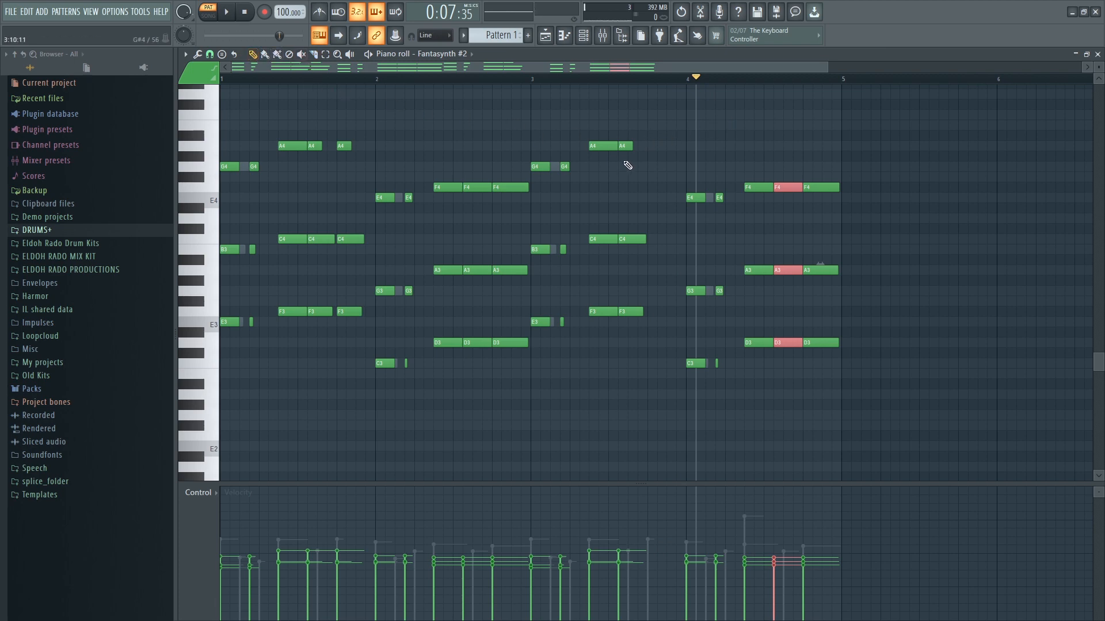
Duplicate the sliced tail of bar 3's second chord to step 13 and play the passage.
{"action": "left_click_drag", "start_coordinate": [628, 328], "coordinate": [629, 329]}
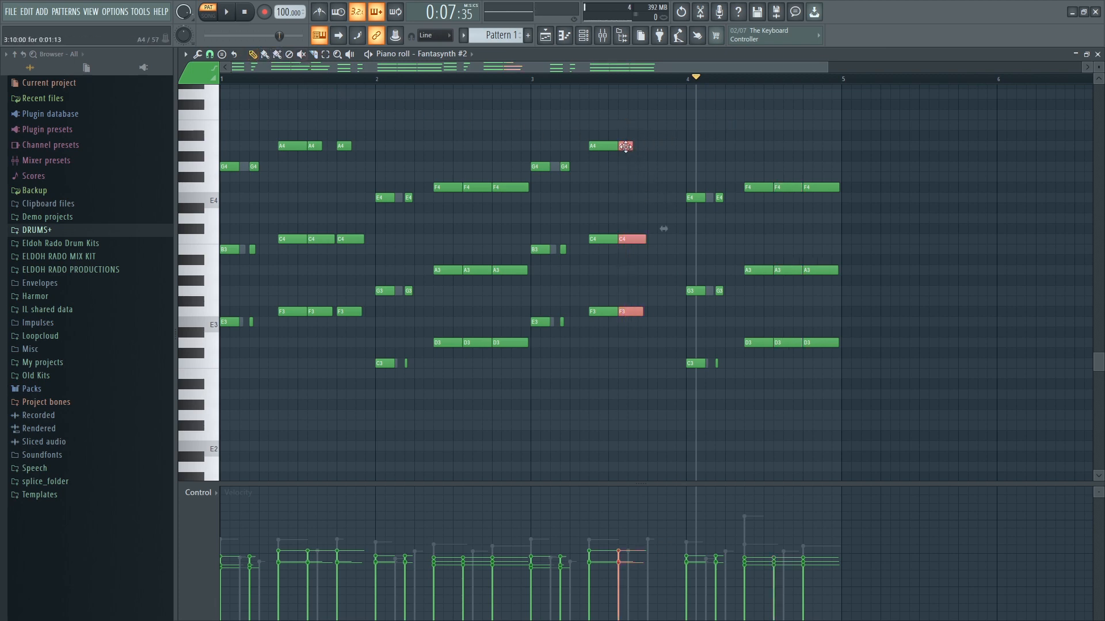
{"action": "left_click_drag", "start_coordinate": [625, 146], "coordinate": [651, 146], "text": "shift"}
{"action": "key", "text": "space"}
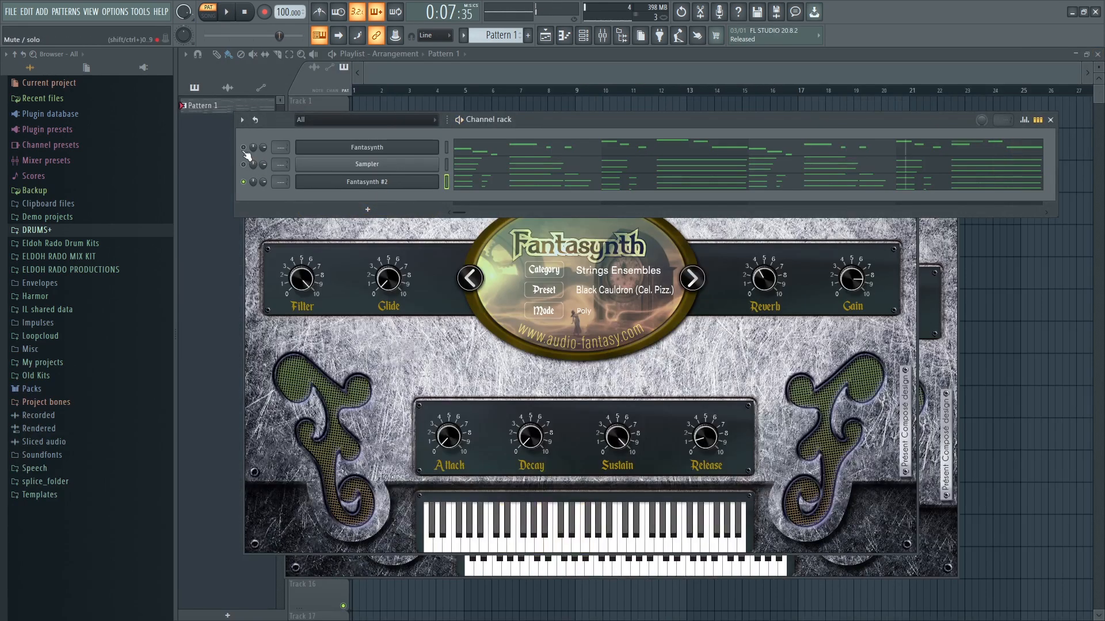
Unmute the first Fantasynth channel and play the melody together with the pizzicato chords.
{"action": "left_click", "coordinate": [244, 148]}
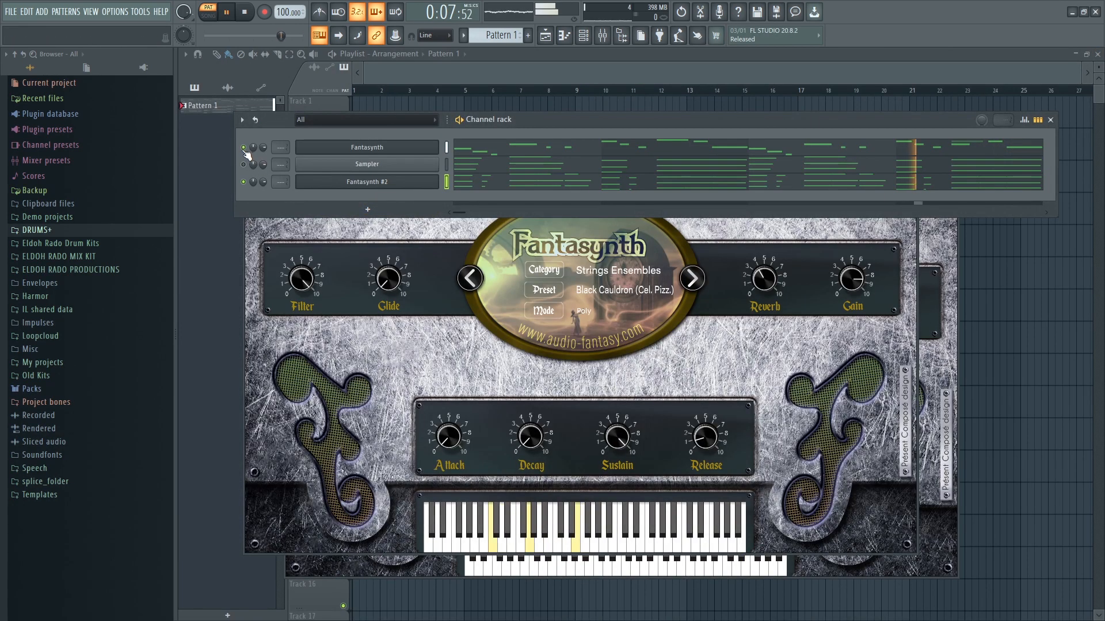
{"action": "key", "text": "space"}
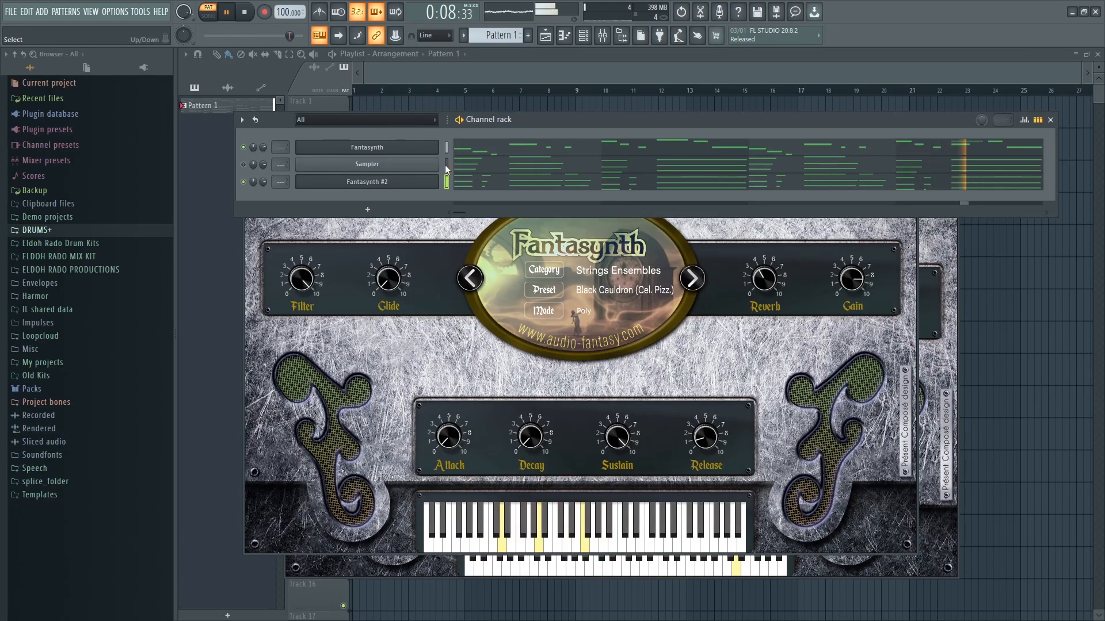
Audition the Black Cauldron (Cel. Stacc.), Blue Valley and Dazzled Tricks presets on Fantasynth #2 during playback.
{"action": "left_click", "coordinate": [652, 292]}
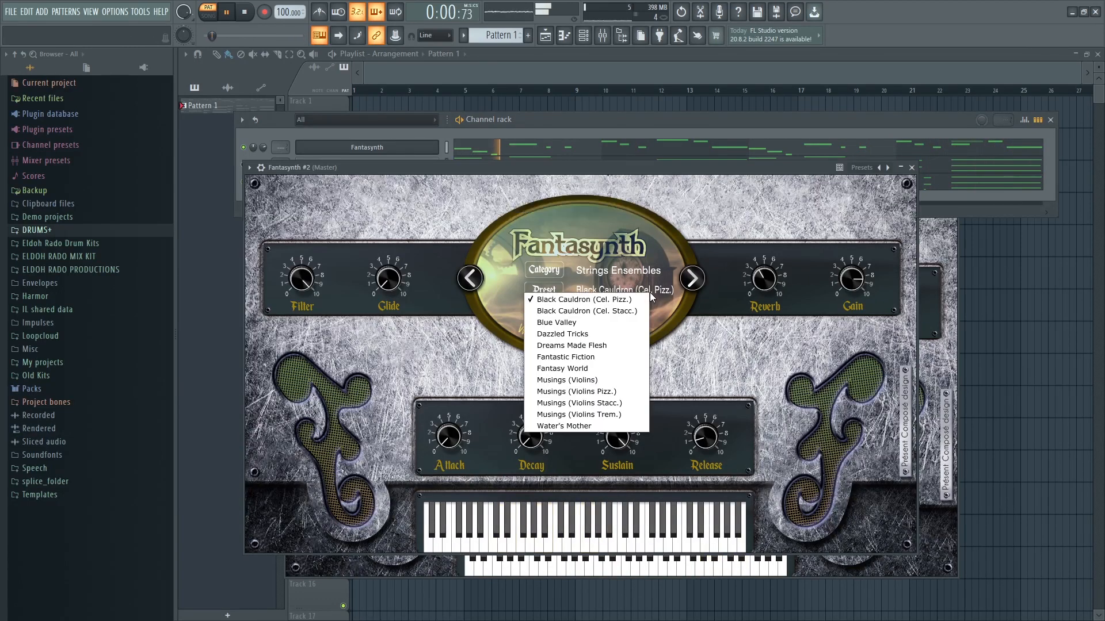
{"action": "left_click", "coordinate": [612, 314]}
{"action": "left_click", "coordinate": [614, 311]}
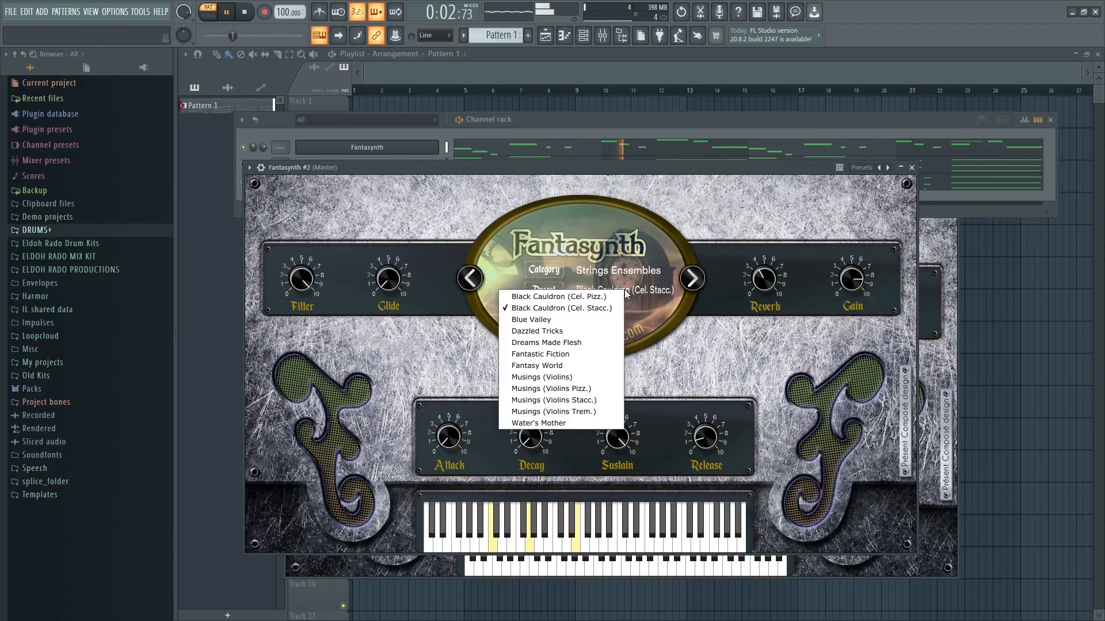
{"action": "left_click", "coordinate": [609, 320]}
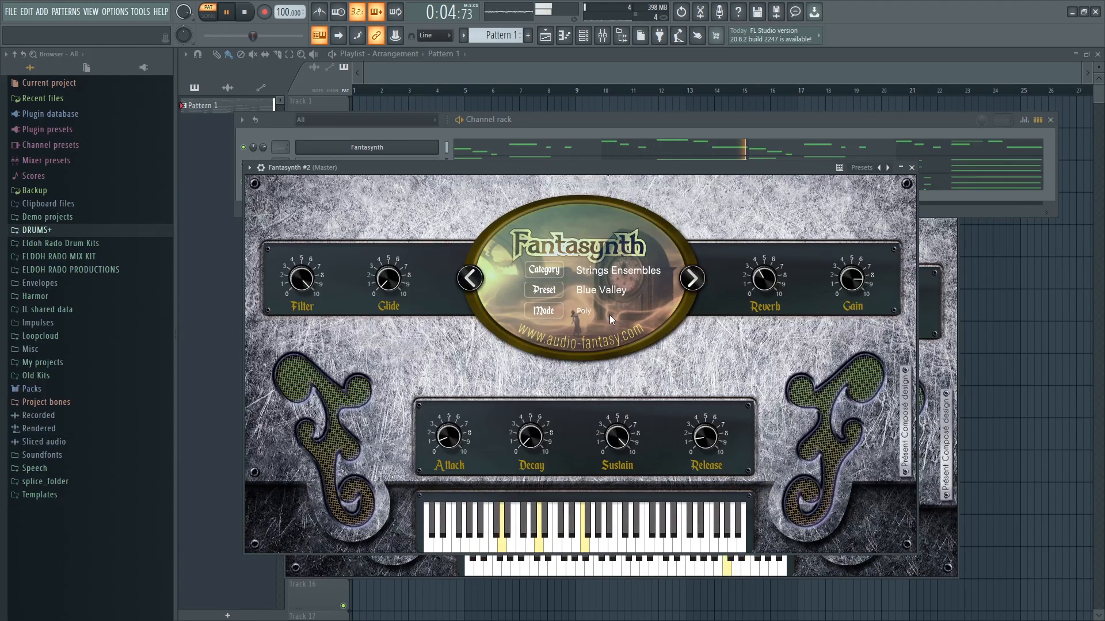
{"action": "left_click", "coordinate": [608, 294]}
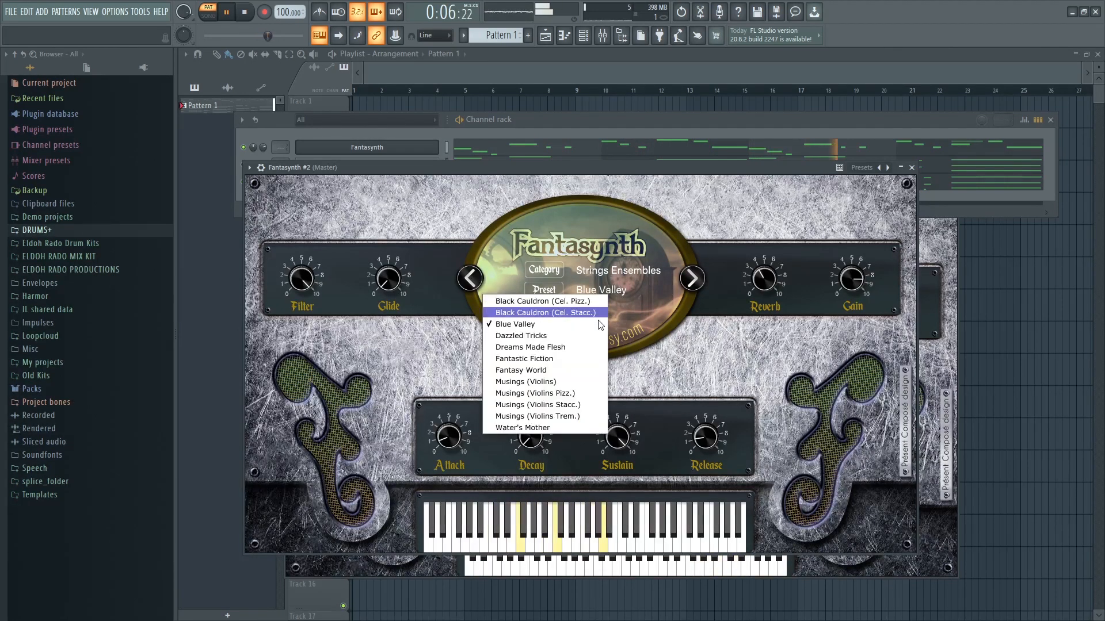
{"action": "left_click", "coordinate": [562, 339]}
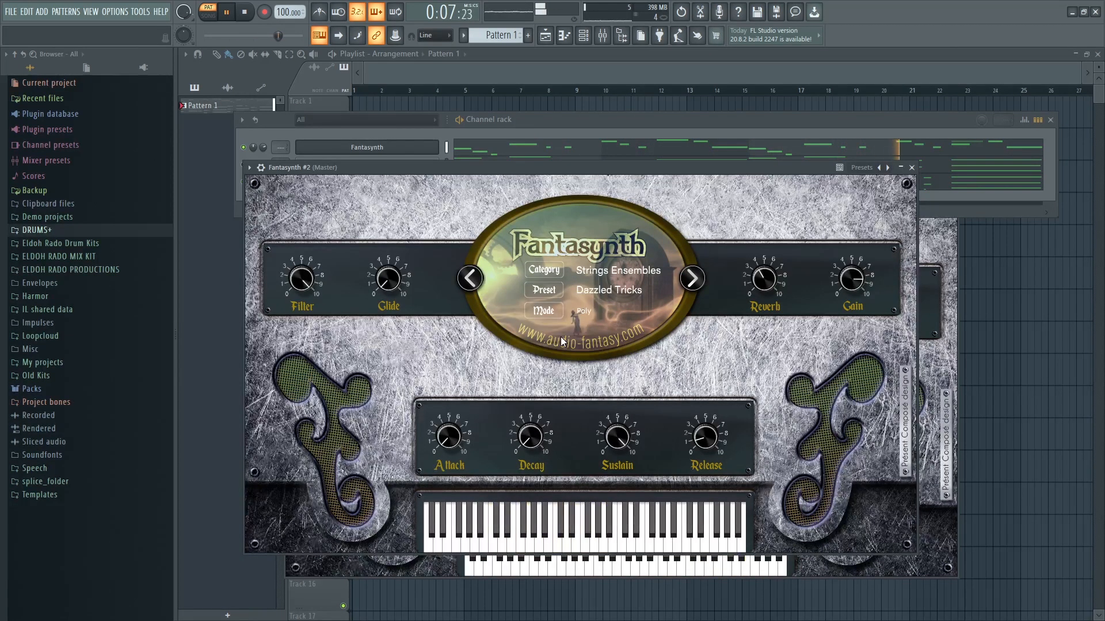
Audition the remaining Strings Ensembles presets on Fantasynth #2 one by one, through the Musings variants to Water's Mother, and stop playback.
{"action": "left_click", "coordinate": [690, 279]}
{"action": "left_click", "coordinate": [691, 279]}
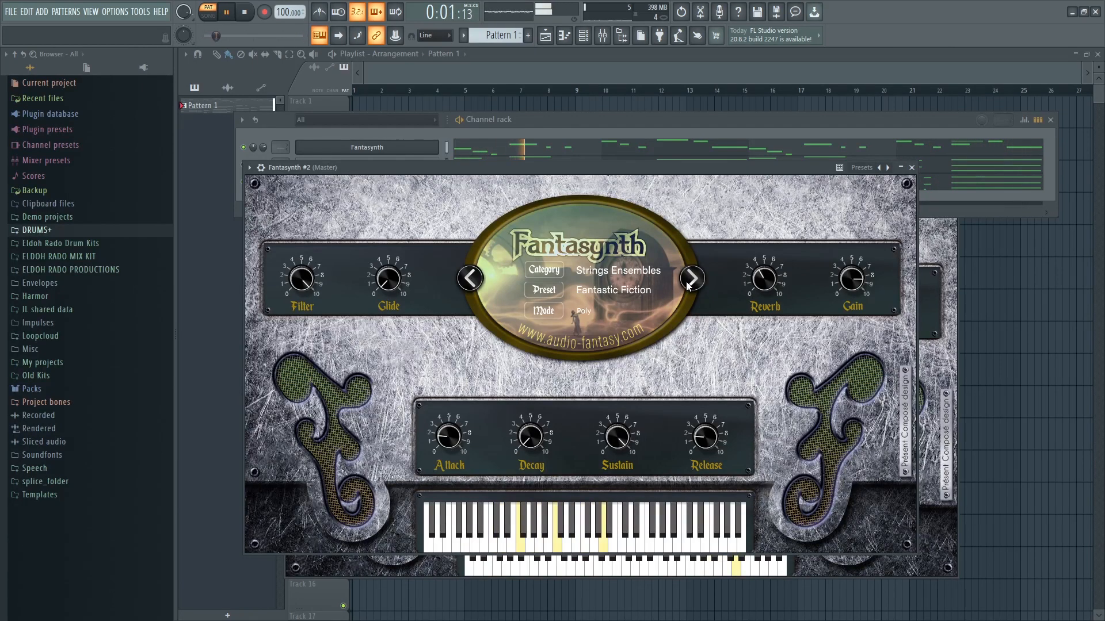
{"action": "left_click", "coordinate": [687, 284]}
{"action": "left_click", "coordinate": [688, 284]}
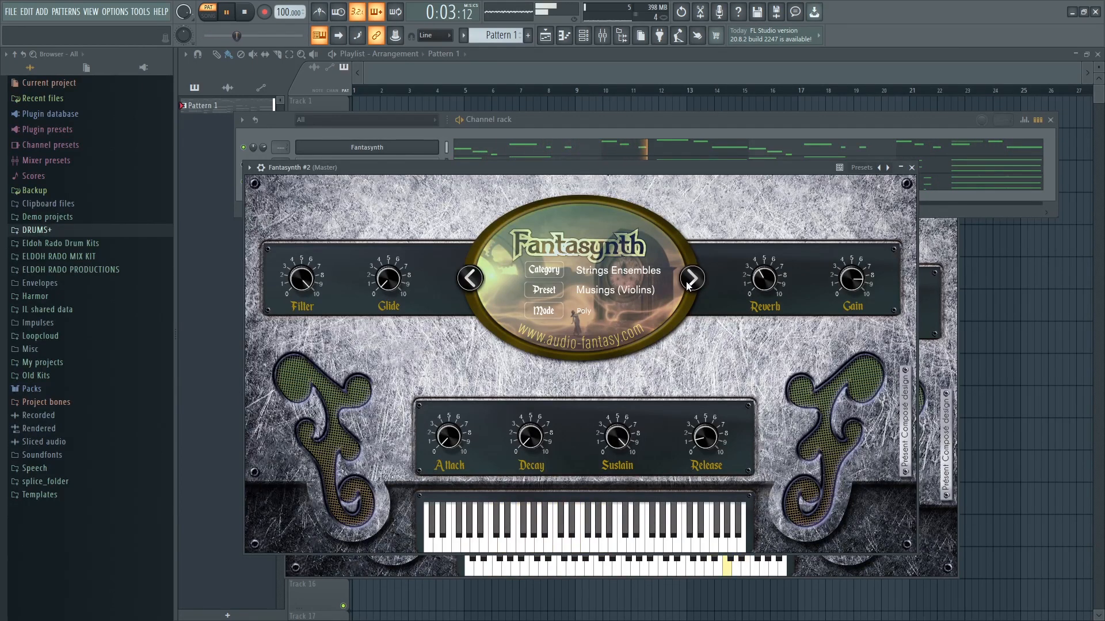
{"action": "left_click", "coordinate": [688, 285]}
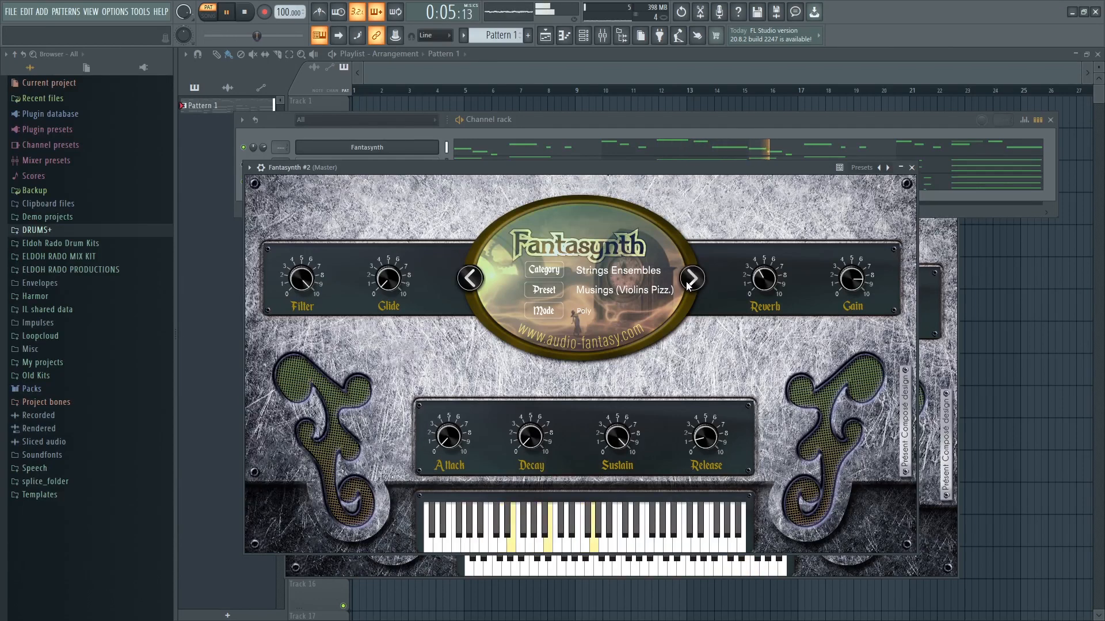
{"action": "left_click", "coordinate": [688, 284]}
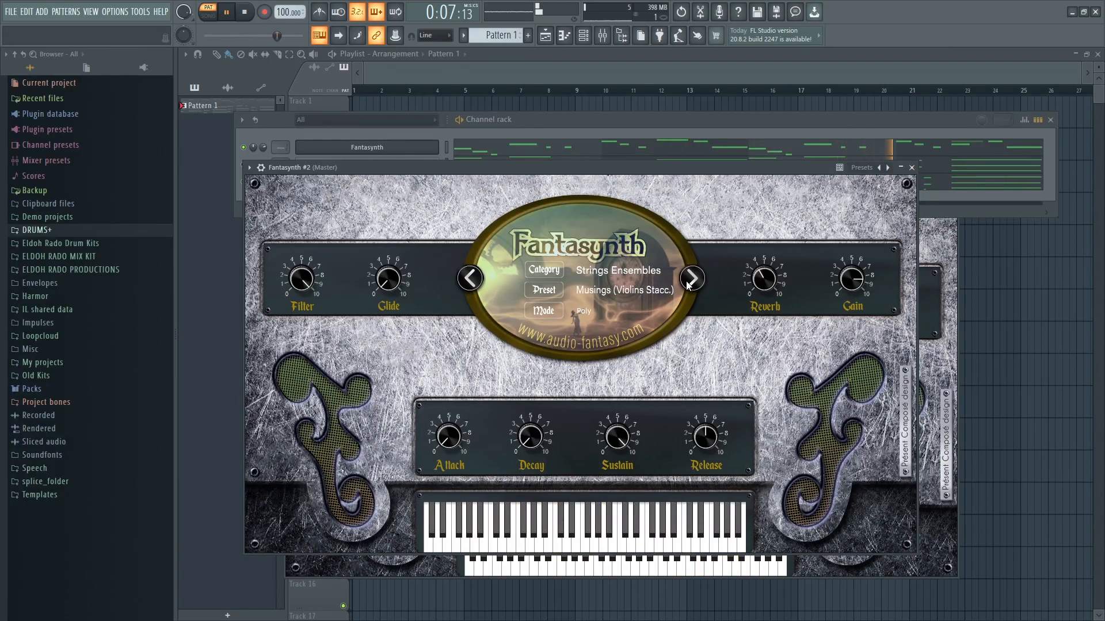
{"action": "left_click", "coordinate": [688, 285]}
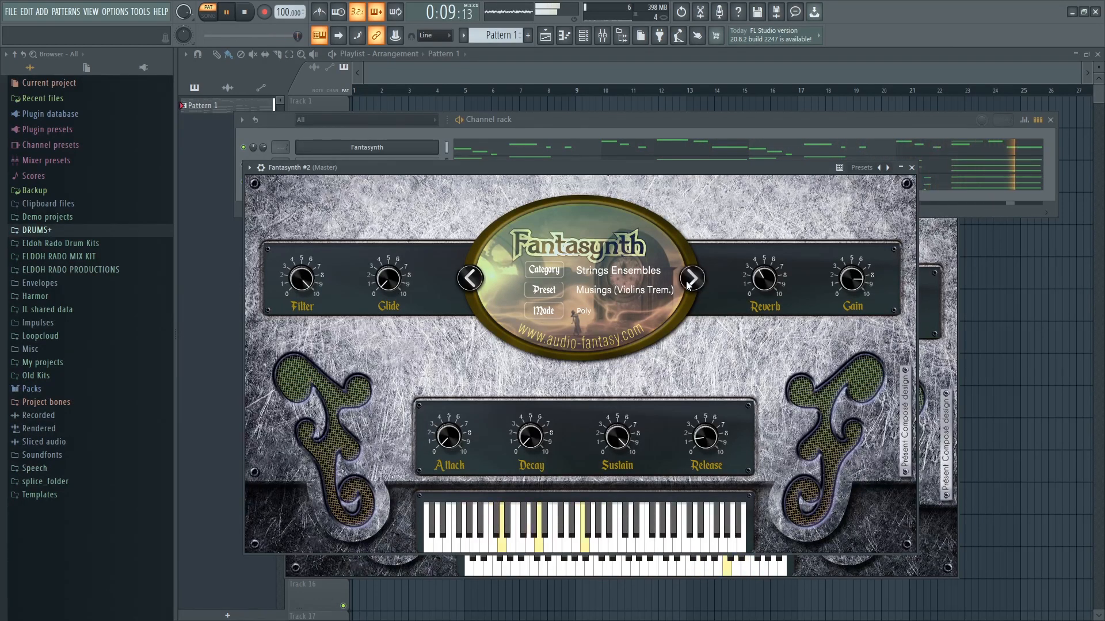
{"action": "left_click", "coordinate": [688, 284]}
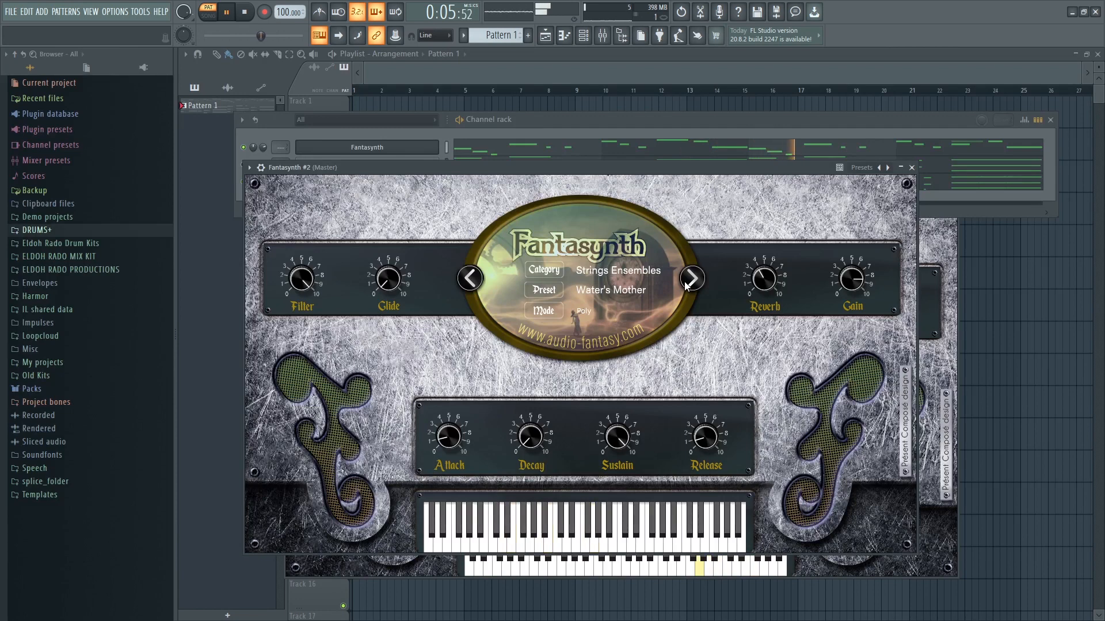
{"action": "left_click", "coordinate": [685, 284]}
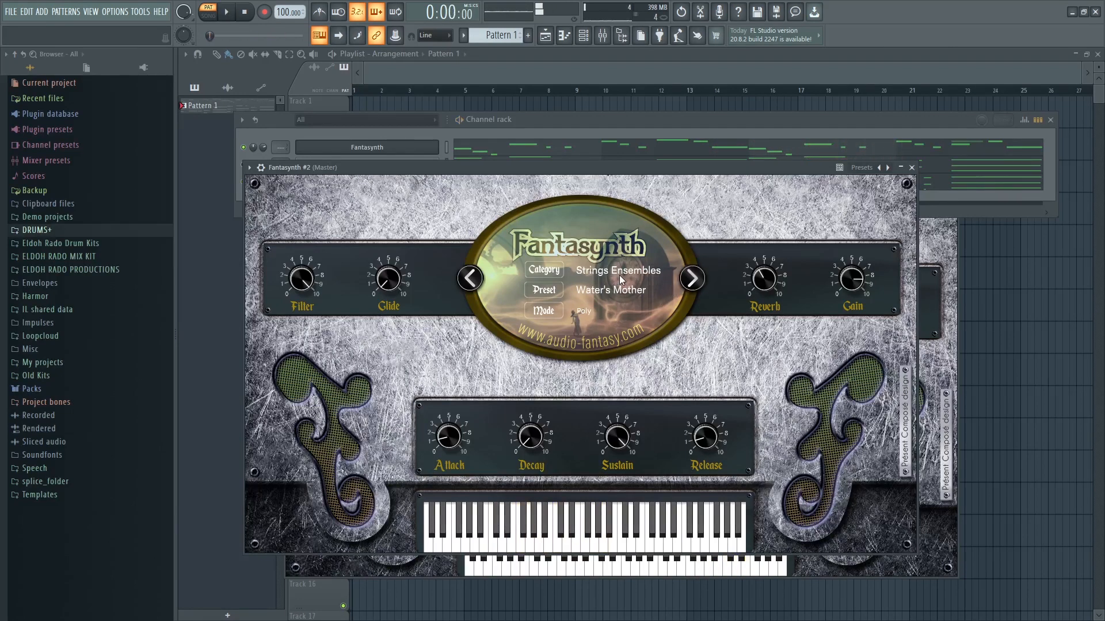
{"action": "key", "text": "space"}
Switch Fantasynth #2 to the Strings category with the Amulet (Vln. Pizz.) preset, play it, and uncover the channel rack.
{"action": "left_click", "coordinate": [544, 270]}
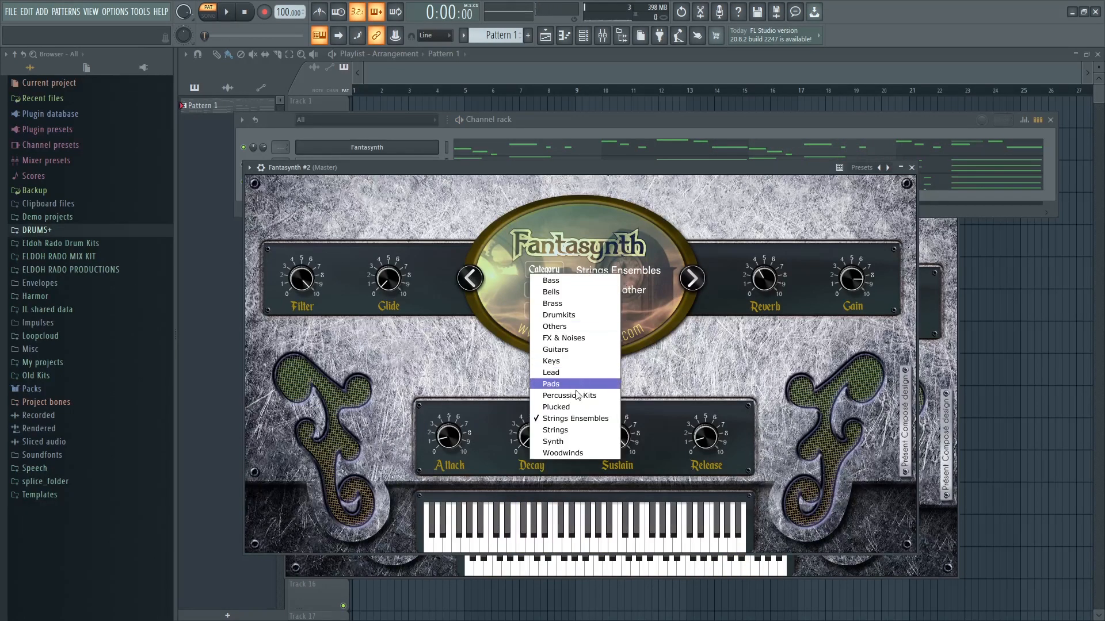
{"action": "left_click", "coordinate": [569, 431]}
{"action": "left_click", "coordinate": [690, 287]}
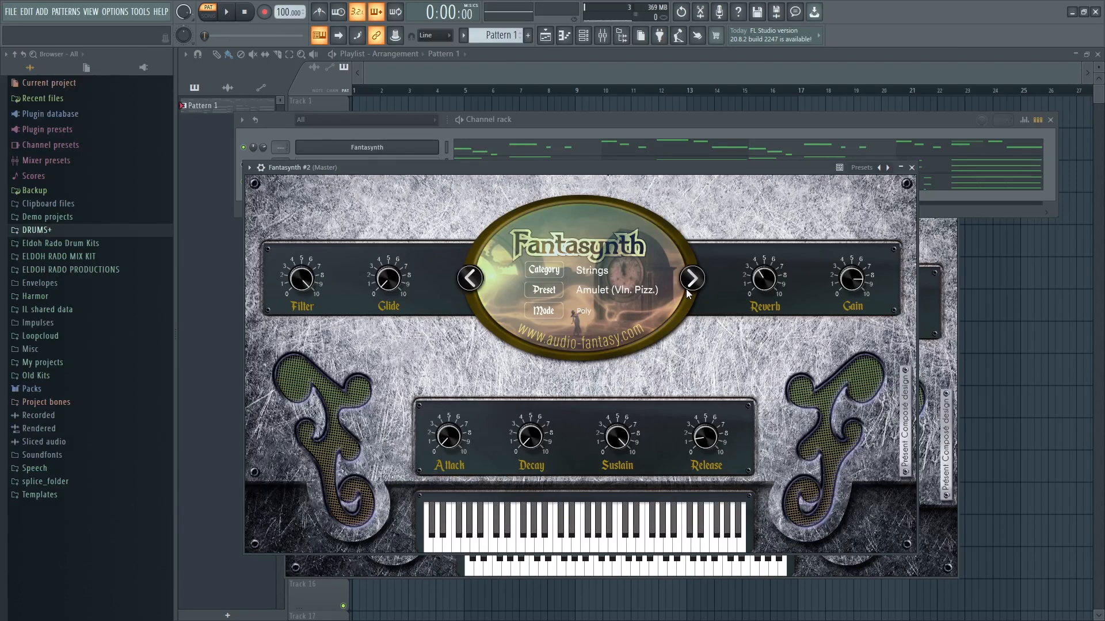
{"action": "key", "text": "space"}
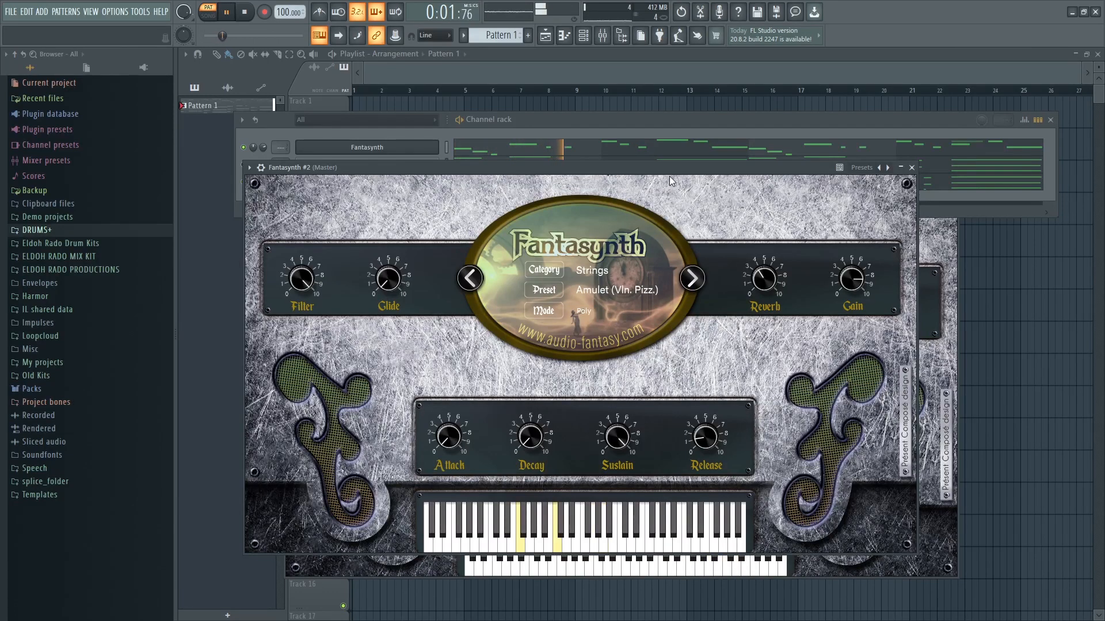
{"action": "left_click_drag", "start_coordinate": [668, 168], "coordinate": [670, 214]}
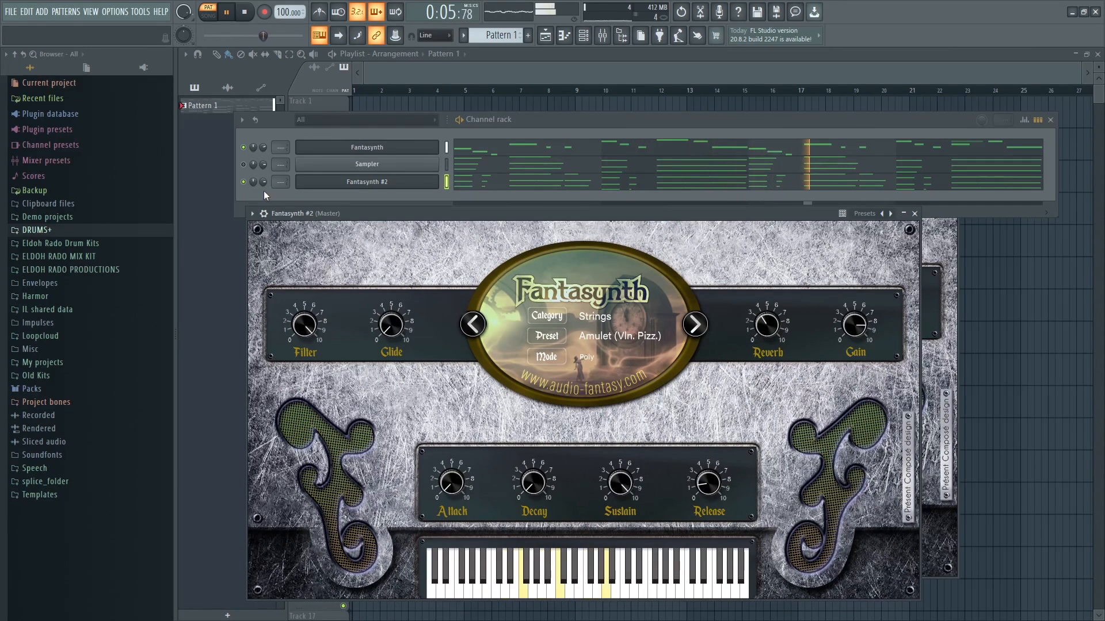
Load TR5 Classic Clipper into slot 3 of the Master mixer track.
{"action": "left_click", "coordinate": [602, 35]}
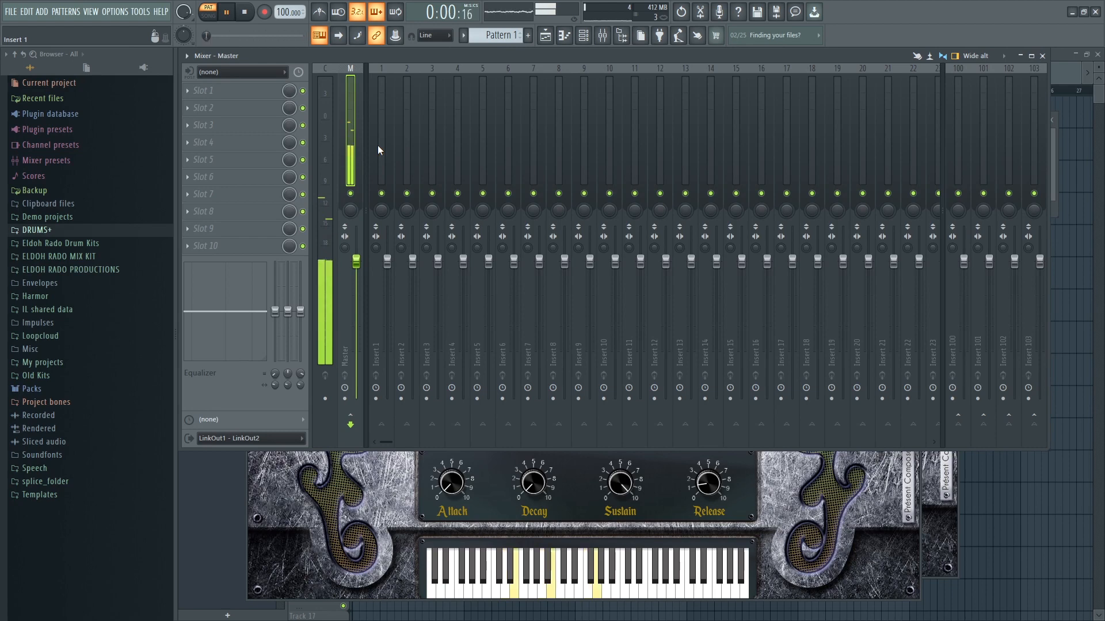
{"action": "key", "text": "space"}
{"action": "left_click", "coordinate": [241, 125]}
{"action": "mouse_move", "coordinate": [253, 140]}
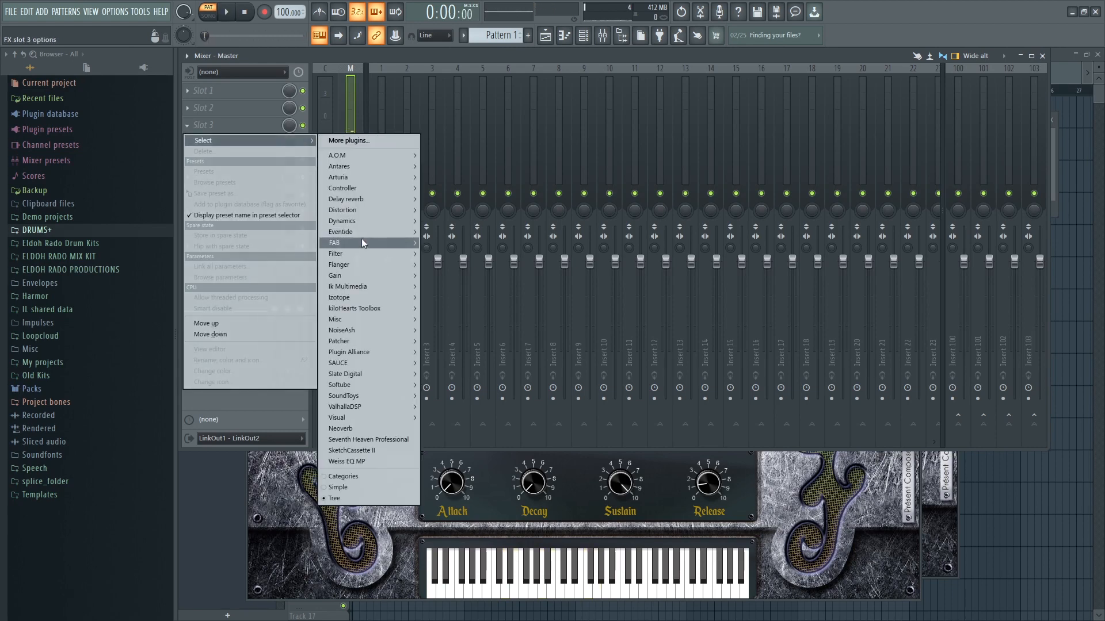
{"action": "mouse_move", "coordinate": [377, 291]}
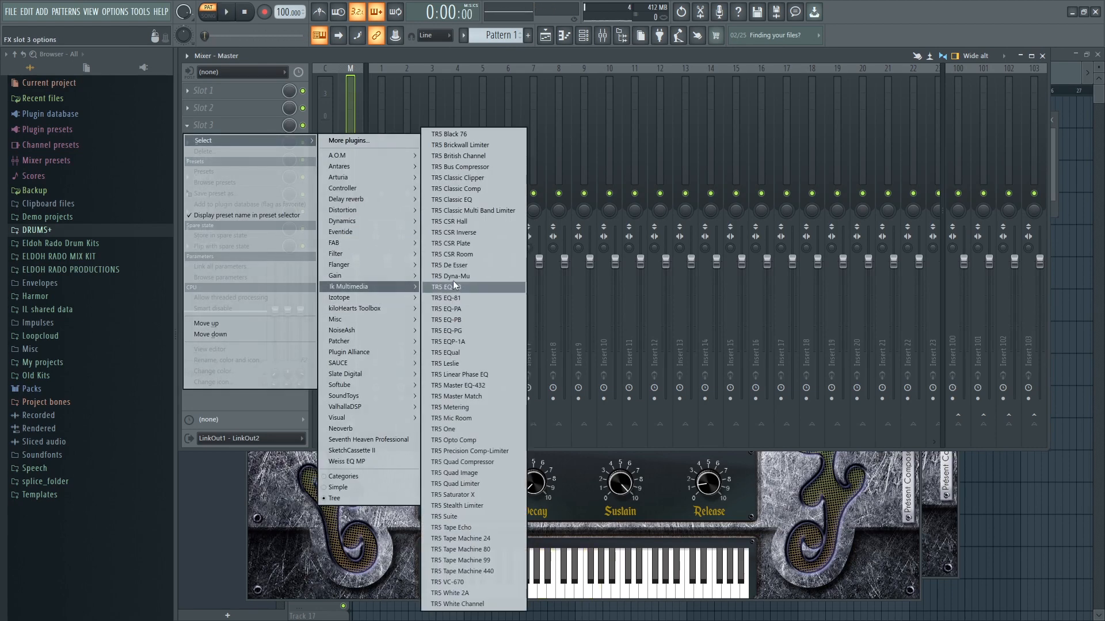
{"action": "left_click", "coordinate": [465, 178]}
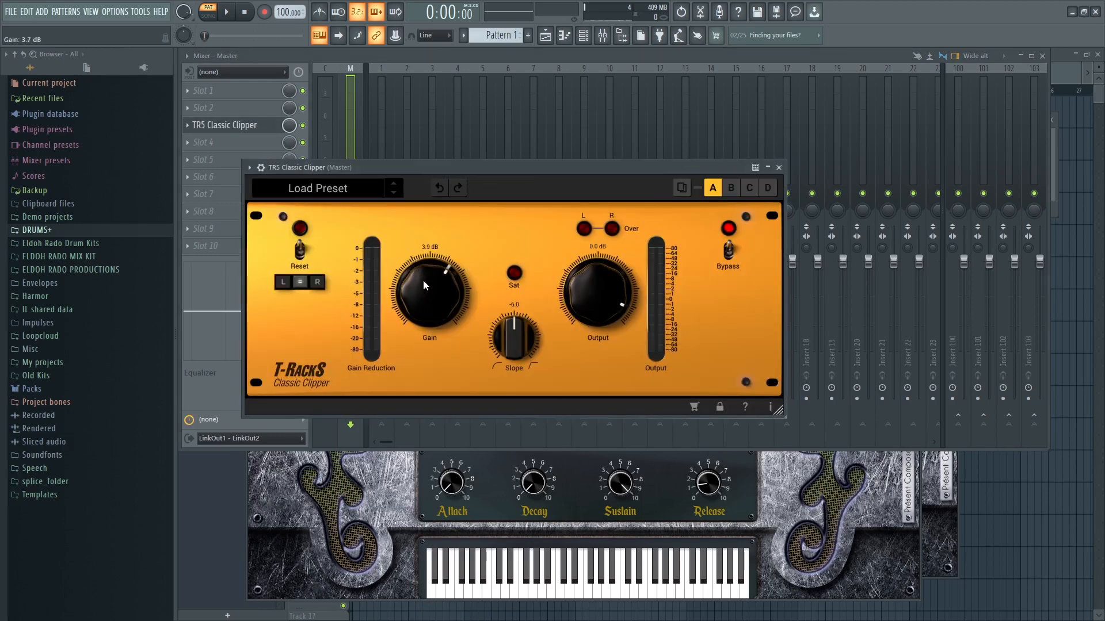
Set the Classic Clipper's gain to about 4.6 dB during playback and close the plugin.
{"action": "left_click_drag", "start_coordinate": [559, 168], "coordinate": [573, 160]}
{"action": "key", "text": "space"}
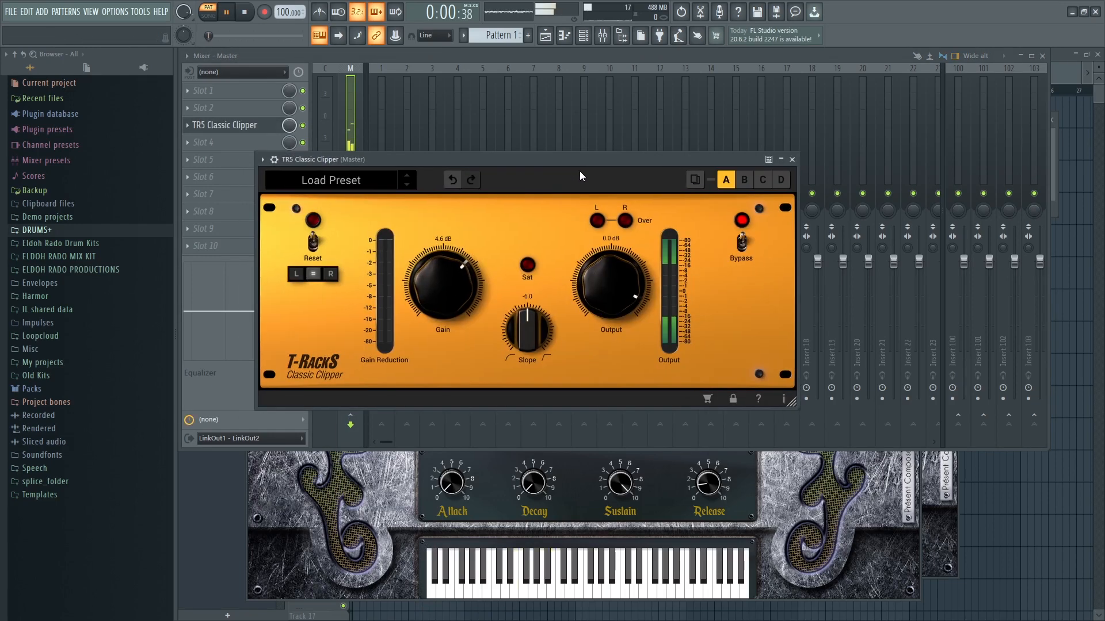
{"action": "left_click_drag", "start_coordinate": [451, 267], "coordinate": [450, 271]}
{"action": "left_click", "coordinate": [792, 160]}
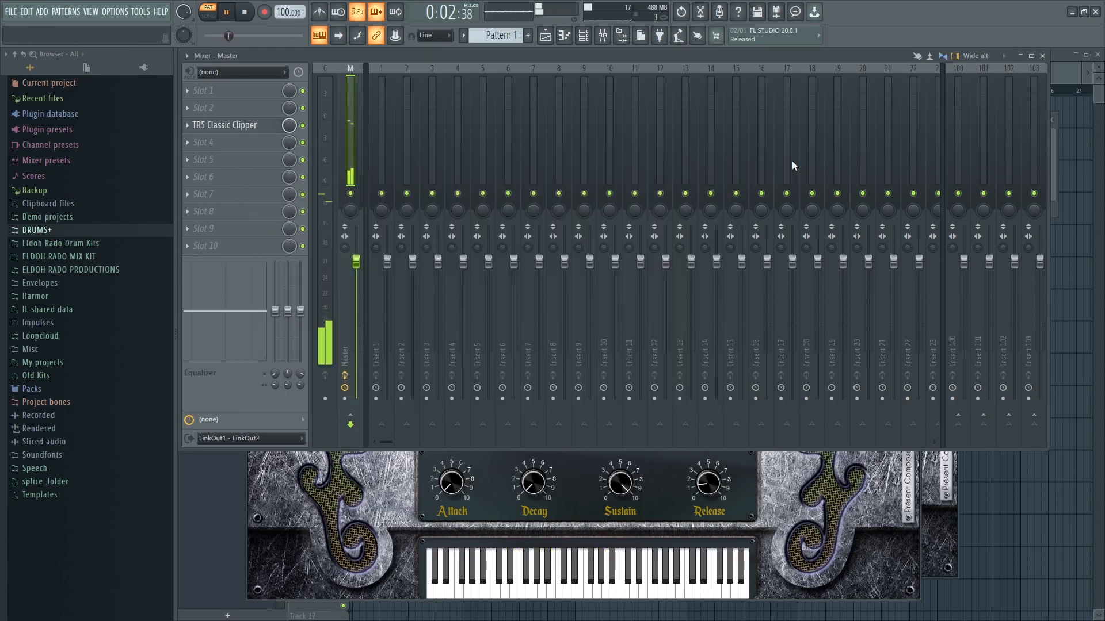
Route the Fantasynth channel to mixer track 1, assign a mixer track to Fantasynth #2, and select Insert 1.
{"action": "left_click", "coordinate": [584, 37]}
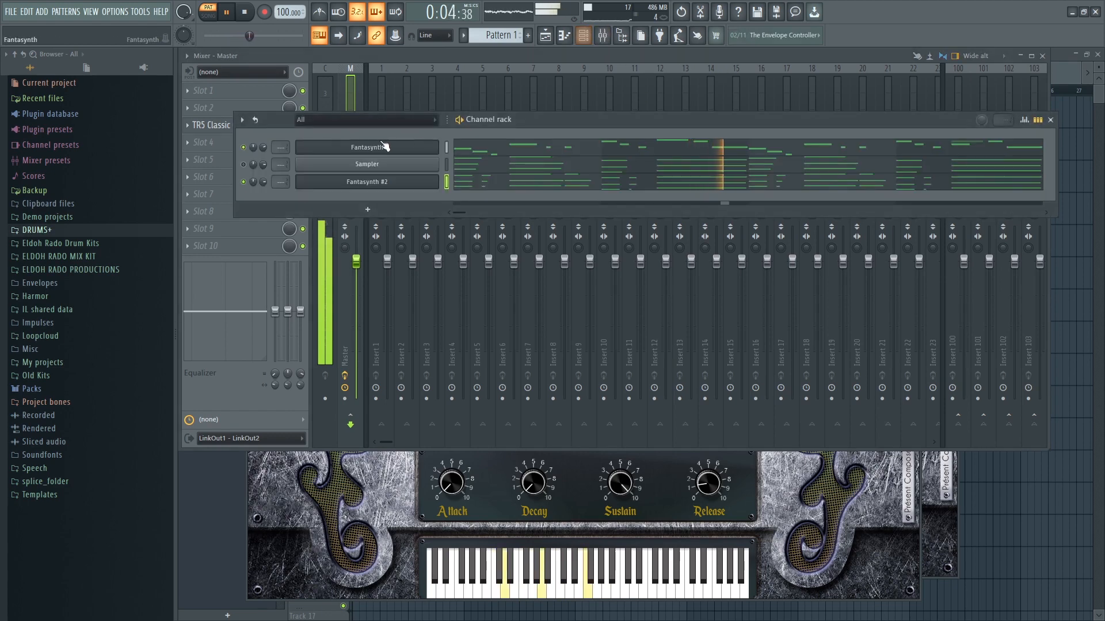
{"action": "key", "text": "space"}
{"action": "scroll", "coordinate": [277, 146], "scroll_direction": "up", "scroll_amount": 1}
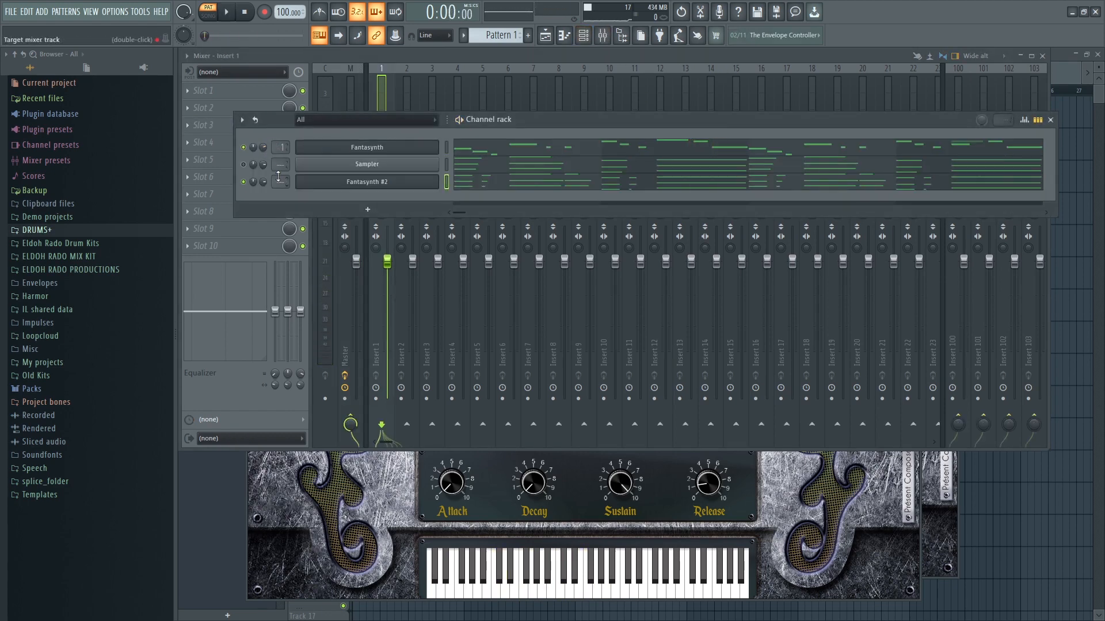
{"action": "scroll", "coordinate": [279, 181], "scroll_direction": "up", "scroll_amount": 1}
{"action": "left_click", "coordinate": [390, 85]}
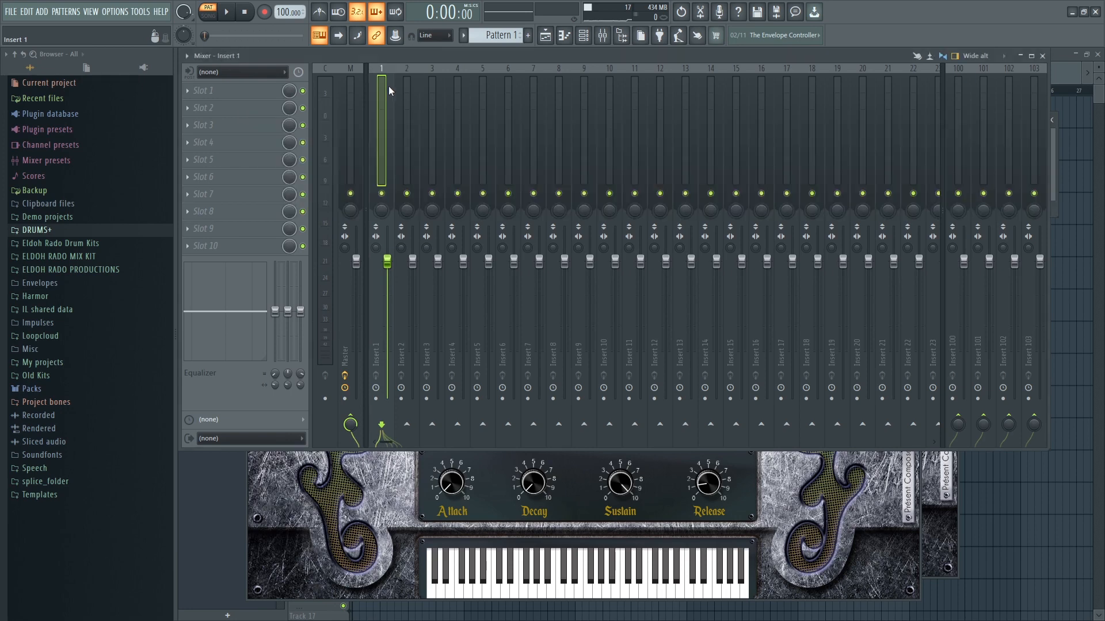
Load Fruity Parametric EQ 2 into slot 1 of the Insert 1 mixer track.
{"action": "left_click", "coordinate": [243, 96]}
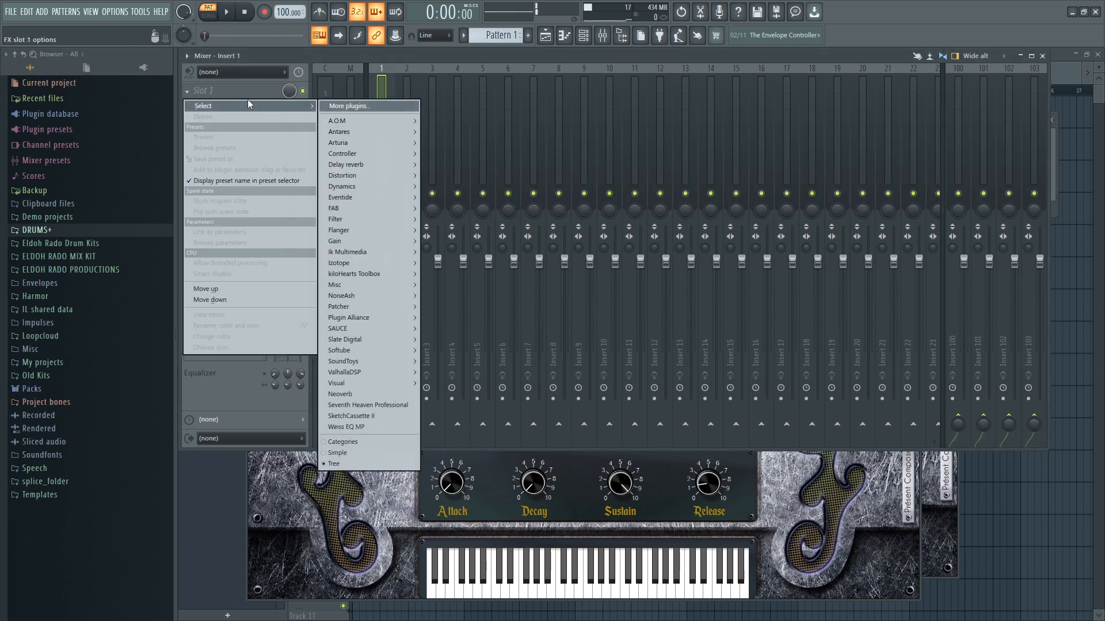
{"action": "mouse_move", "coordinate": [365, 218]}
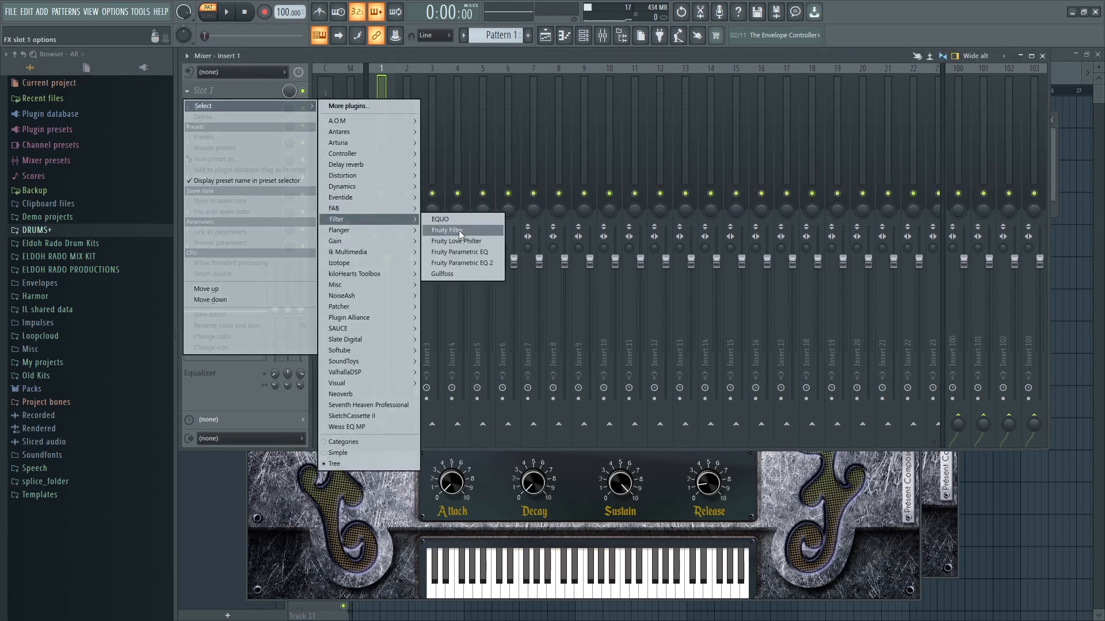
{"action": "left_click", "coordinate": [459, 260]}
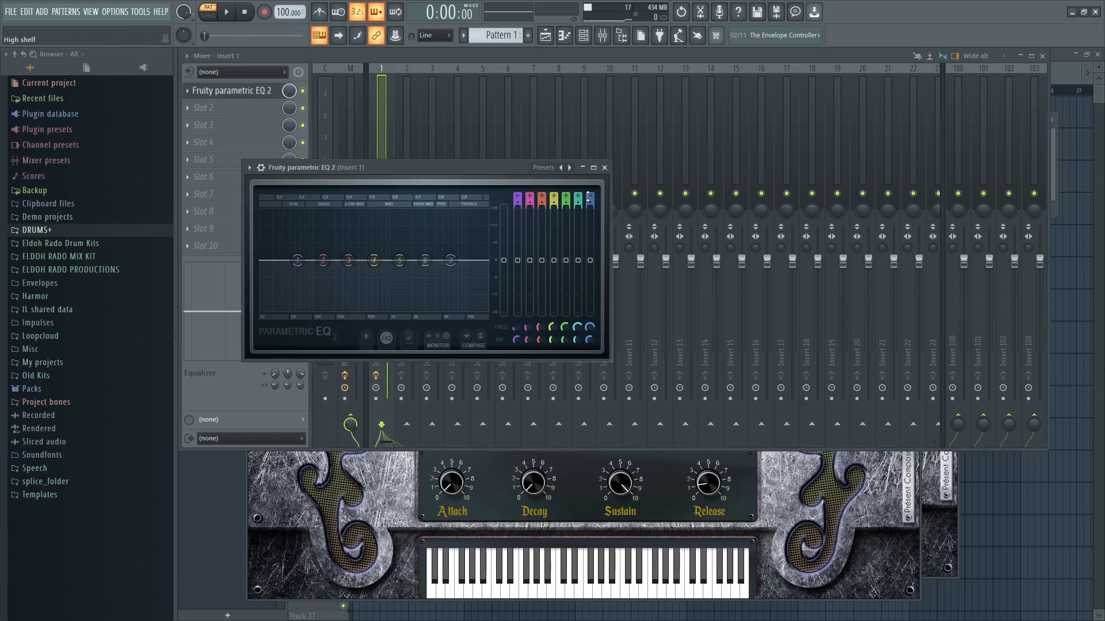
Make band 7 of Insert 1's EQ a low pass, lower its cutoff slightly during playback, and close the EQ.
{"action": "left_click_drag", "start_coordinate": [590, 199], "coordinate": [590, 239]}
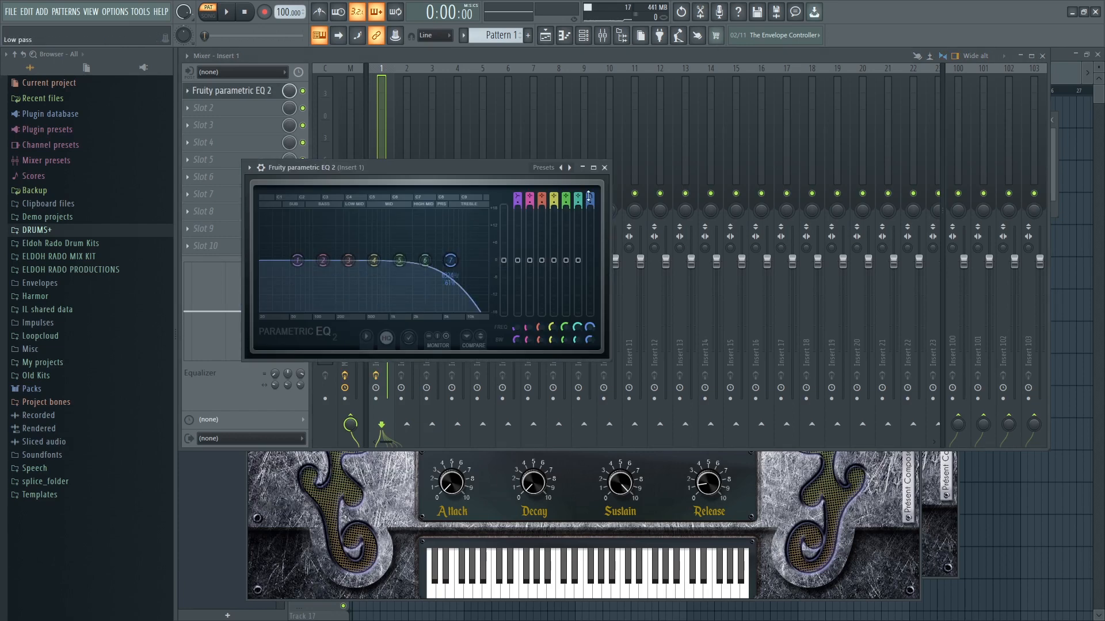
{"action": "key", "text": "space"}
{"action": "left_click_drag", "start_coordinate": [450, 260], "coordinate": [400, 261]}
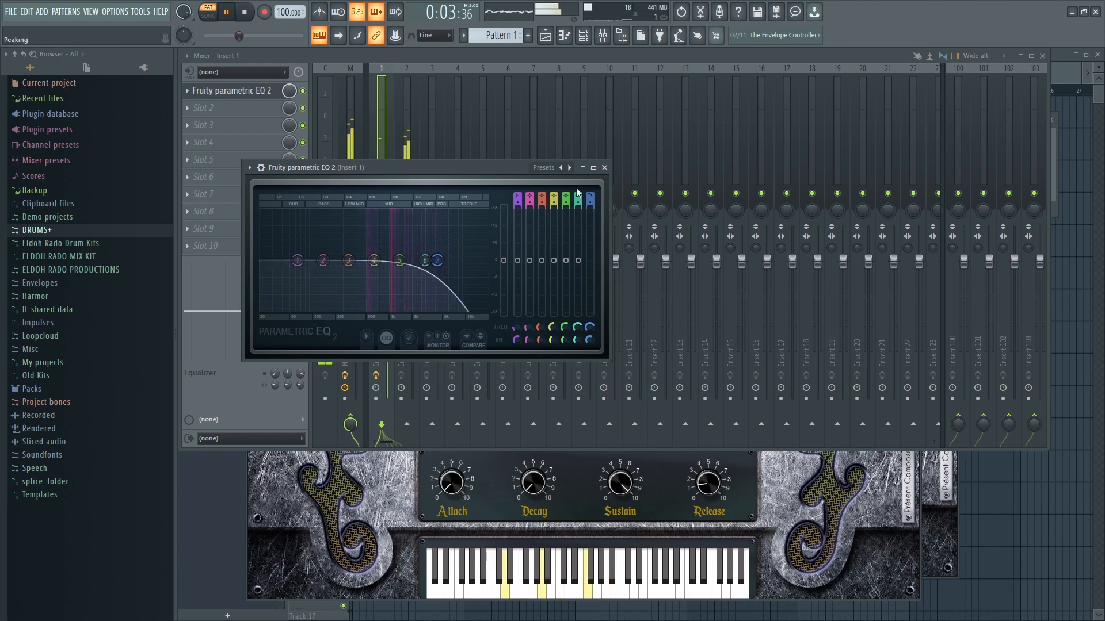
{"action": "left_click", "coordinate": [604, 168]}
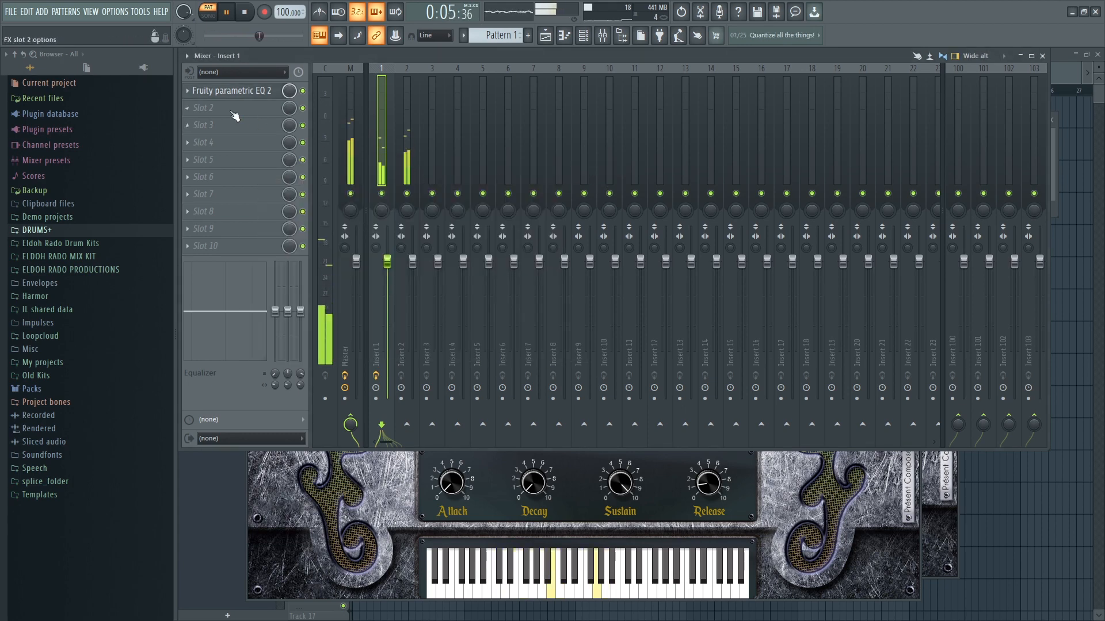
Copy Insert 1's Fruity Parametric EQ 2 with its low-pass setting to slot 1 of Insert 2.
{"action": "left_click", "coordinate": [187, 91]}
{"action": "left_click_drag", "start_coordinate": [202, 159], "coordinate": [407, 133]}
{"action": "left_click_drag", "start_coordinate": [437, 197], "coordinate": [619, 164]}
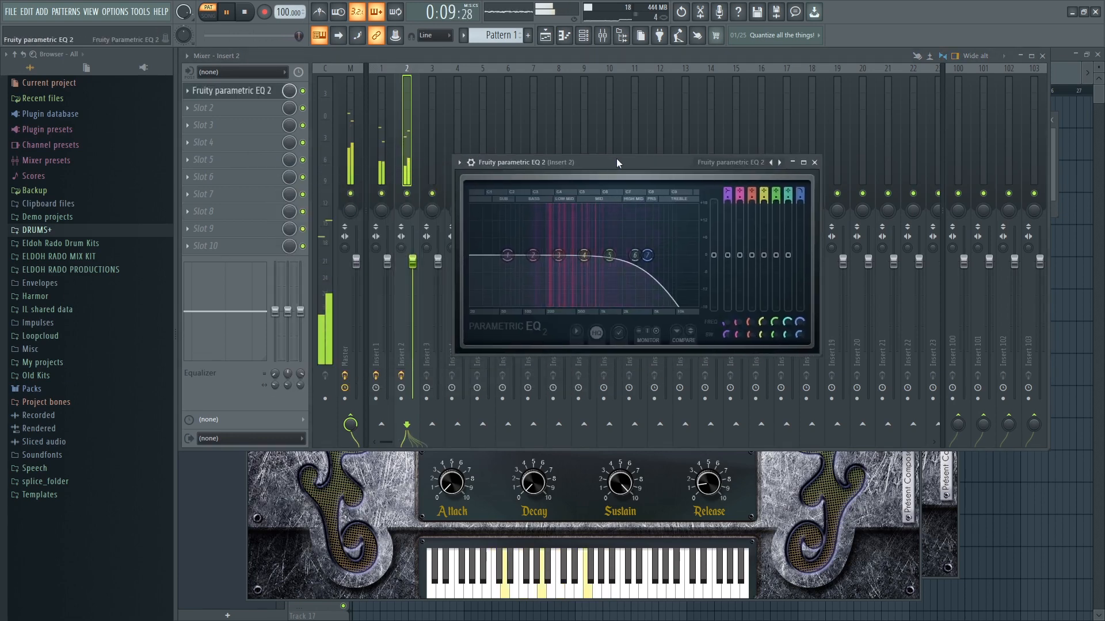
{"action": "left_click", "coordinate": [251, 99]}
{"action": "left_click", "coordinate": [251, 98]}
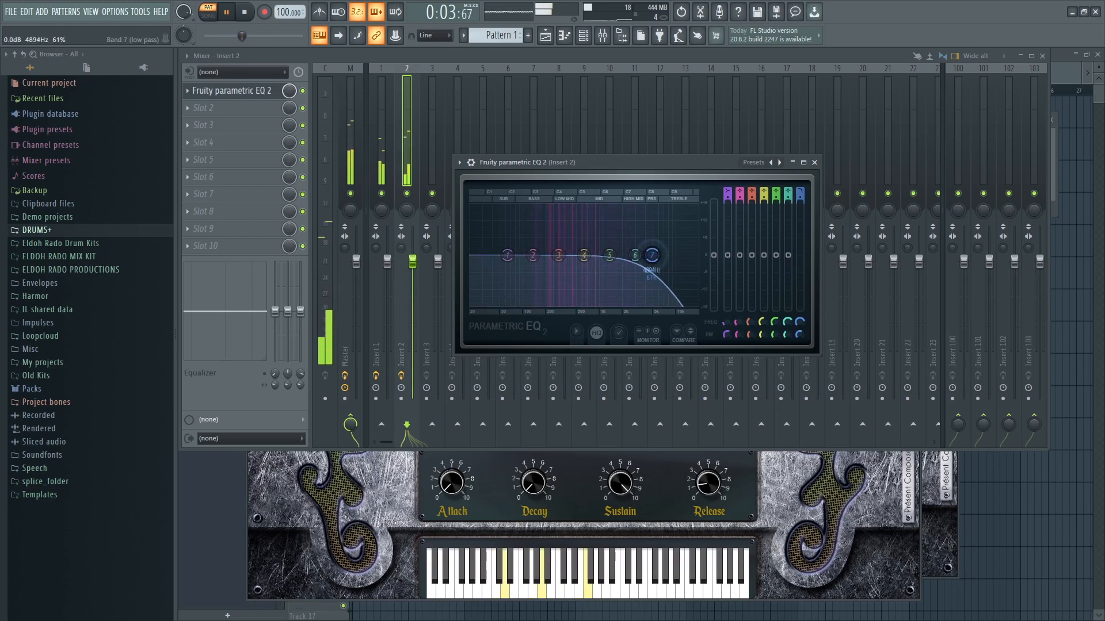
Set the band 7 low-pass cutoff on Insert 2 to about 4894 Hz, then close the EQ and the mixer.
{"action": "left_click_drag", "start_coordinate": [648, 255], "coordinate": [653, 255]}
{"action": "left_click", "coordinate": [814, 162]}
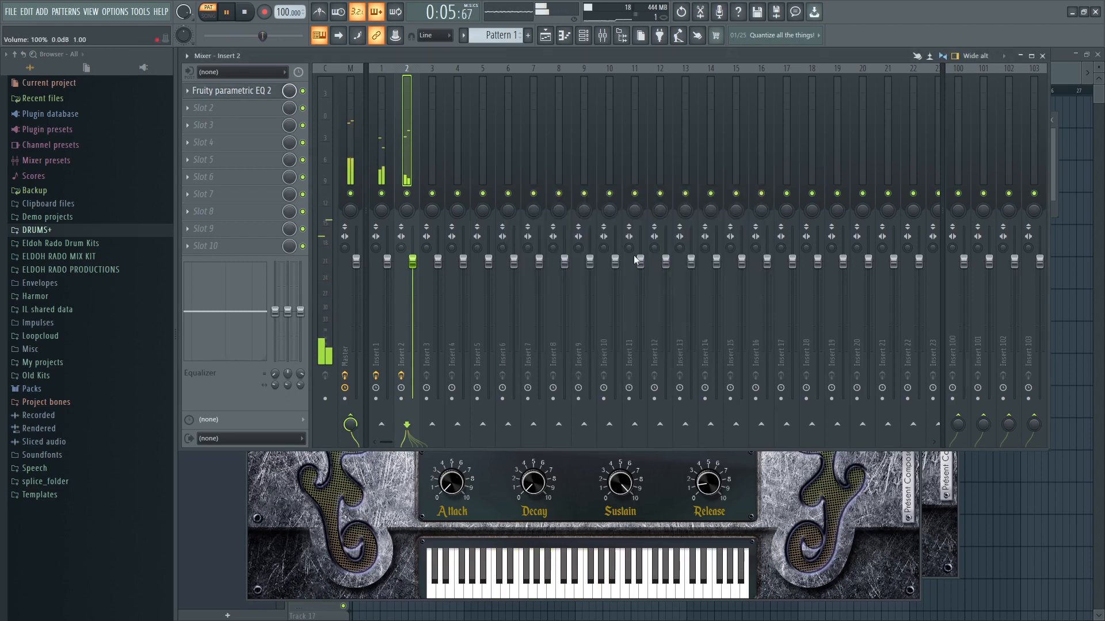
{"action": "left_click", "coordinate": [1042, 55]}
{"action": "key", "text": "space"}
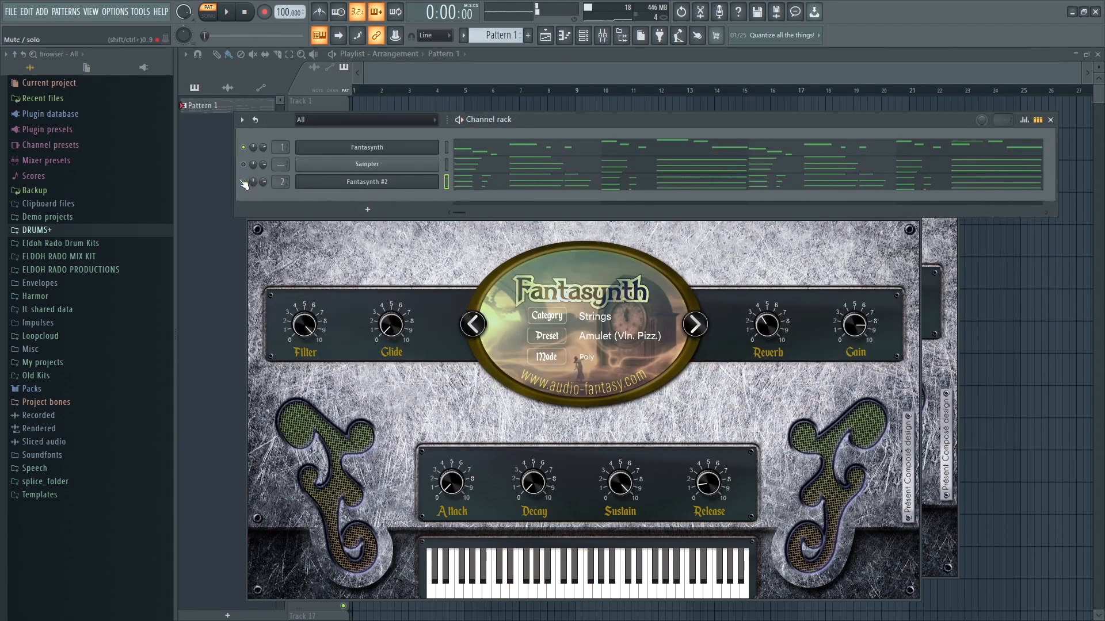
Move the Fantasynth #2 channel above Sampler in the channel rack and play back the two layered melodies.
{"action": "key", "text": "alt+Up"}
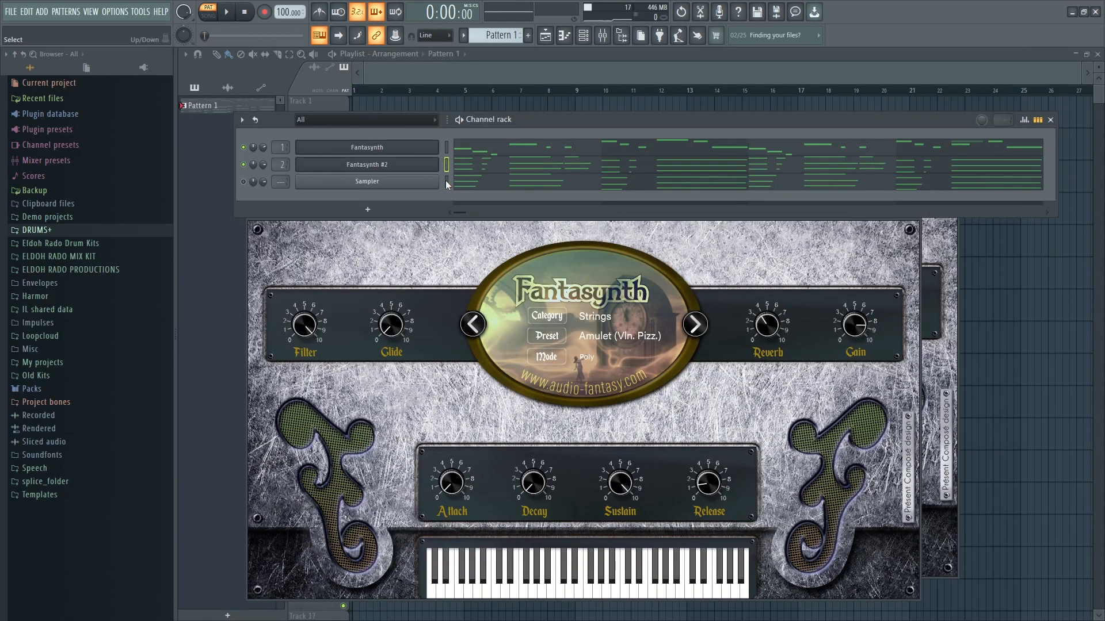
{"action": "left_click_drag", "start_coordinate": [536, 119], "coordinate": [535, 107]}
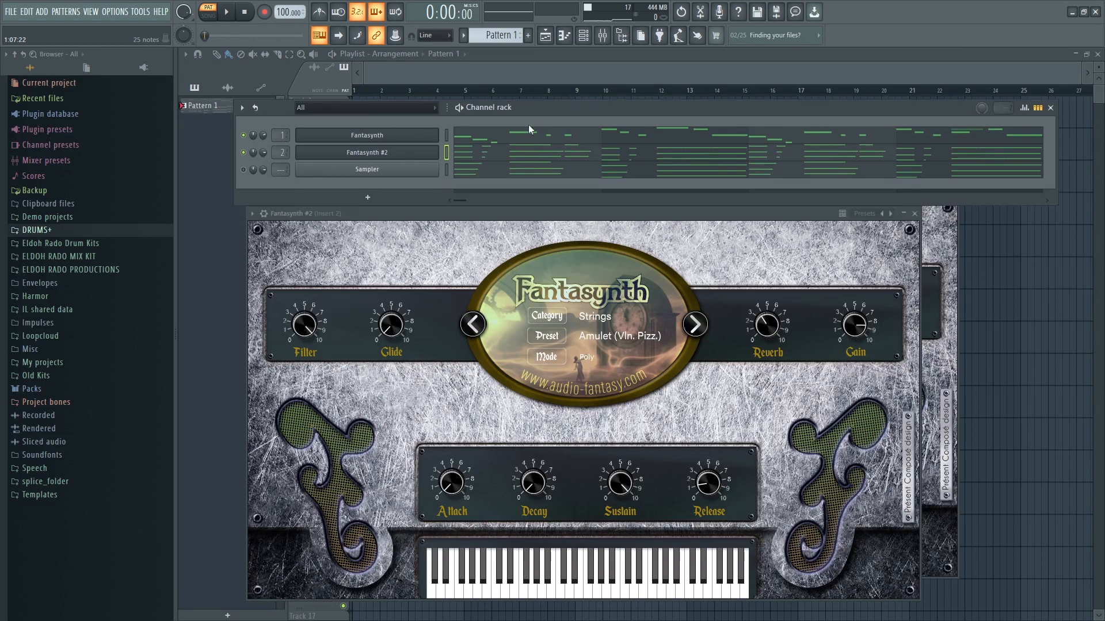
{"action": "key", "text": "space"}
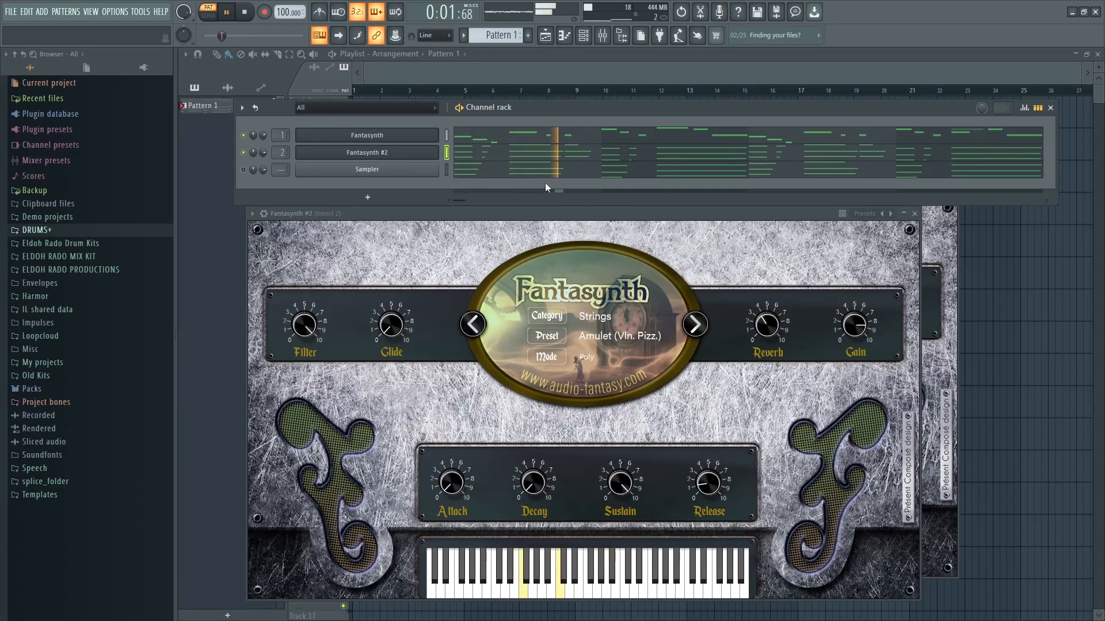
{"action": "left_click_drag", "start_coordinate": [498, 107], "coordinate": [499, 122]}
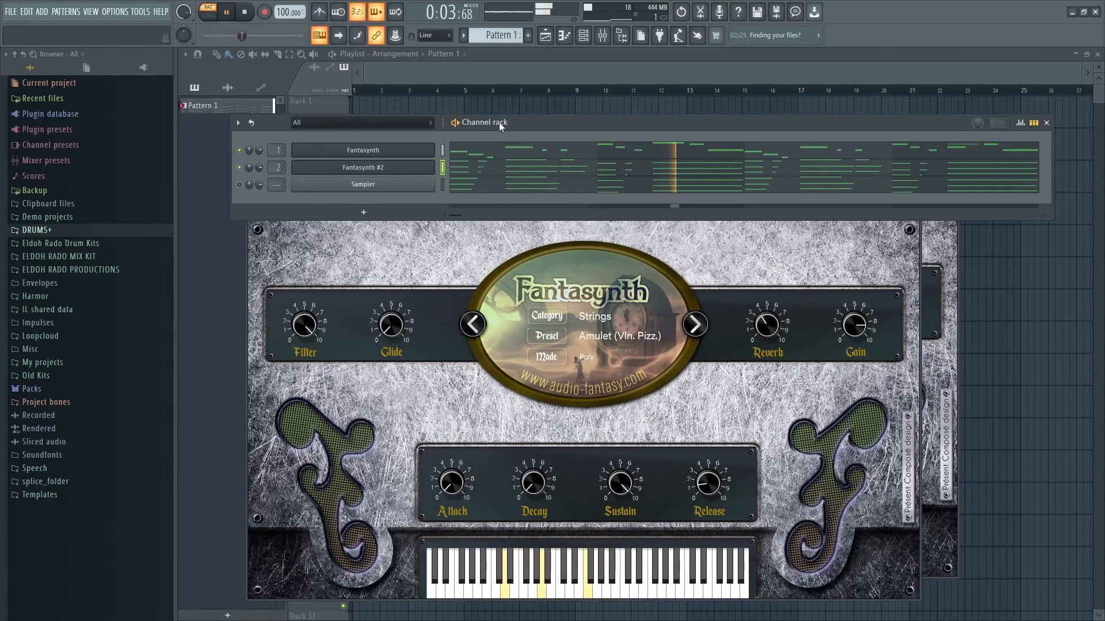
{"action": "key", "text": "space"}
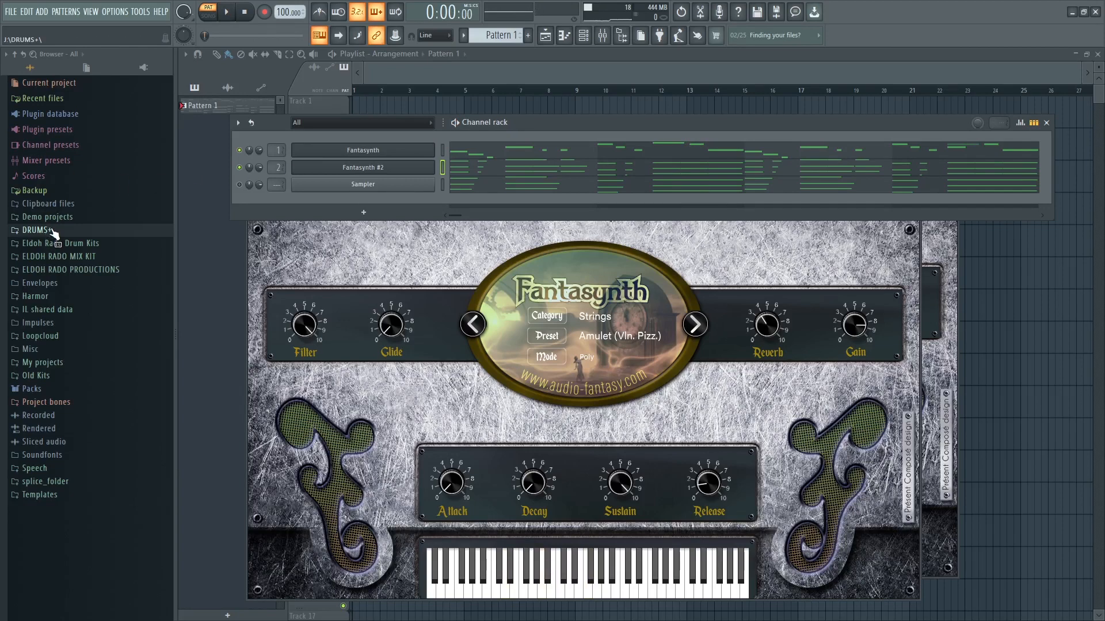
Expand the Wav Supply folder inside DRUMS+ in the browser and look over the sound categories of Fantasynth #2.
{"action": "left_click", "coordinate": [36, 230]}
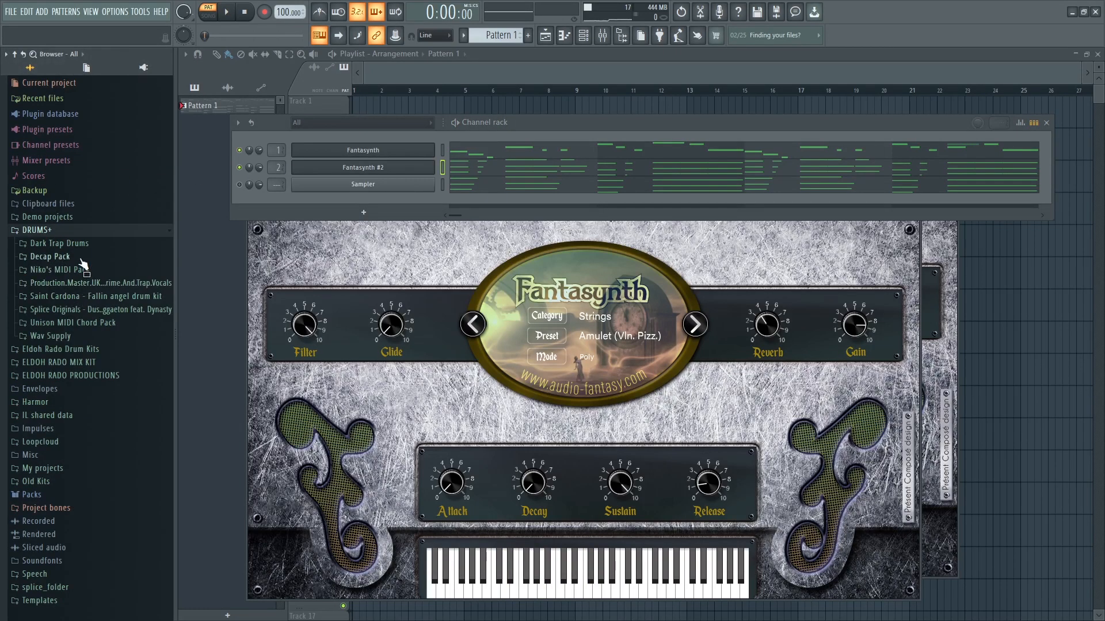
{"action": "left_click", "coordinate": [69, 336]}
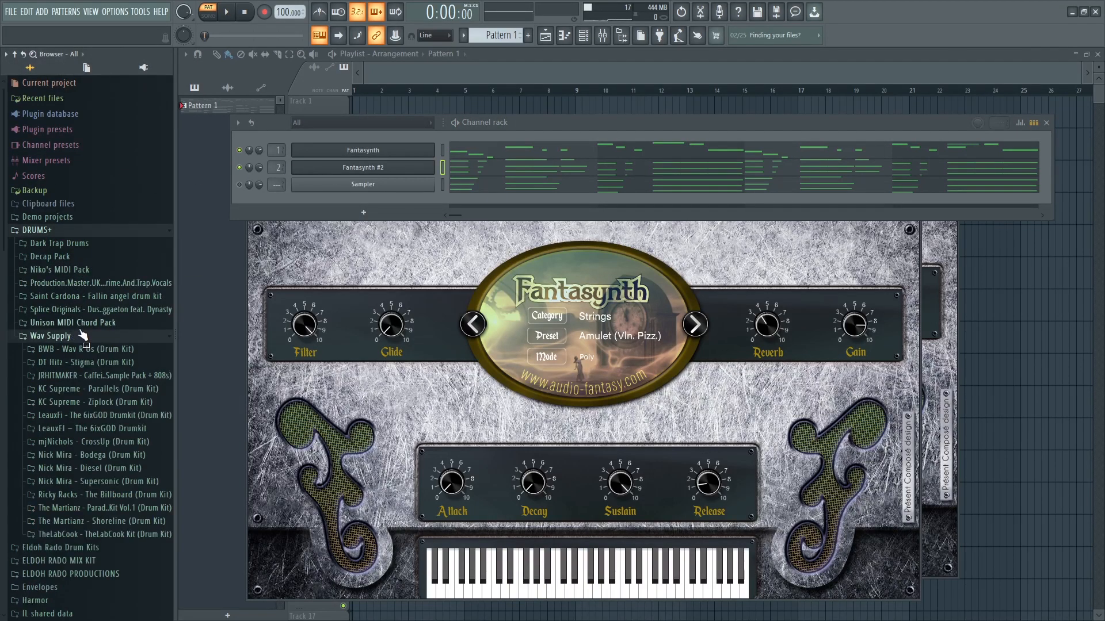
{"action": "scroll", "coordinate": [79, 327], "scroll_direction": "down", "scroll_amount": 2}
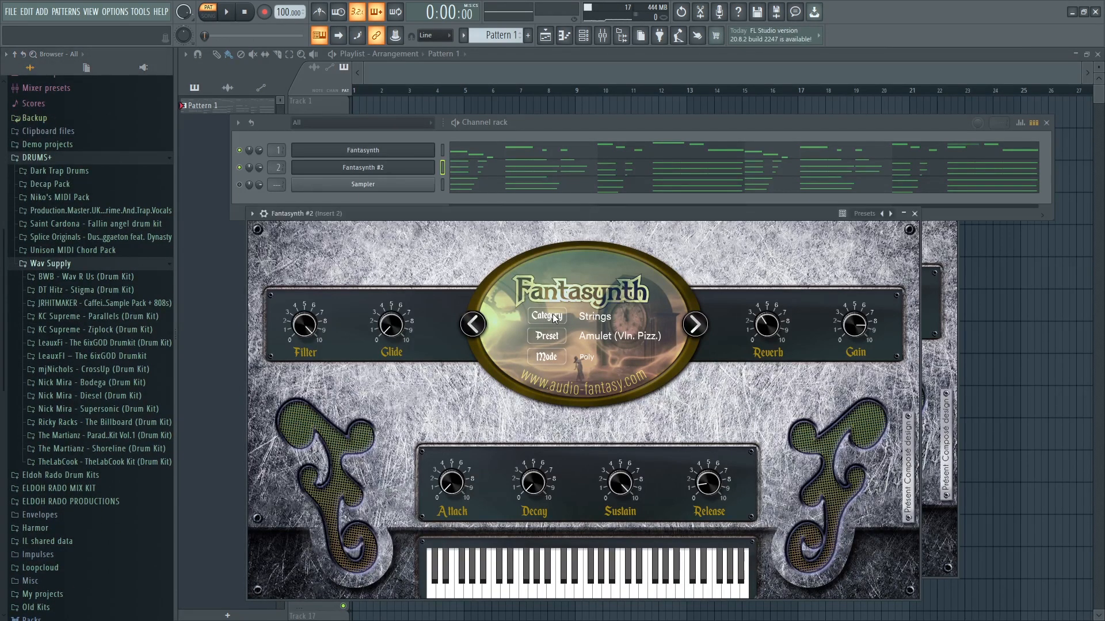
{"action": "left_click", "coordinate": [588, 318]}
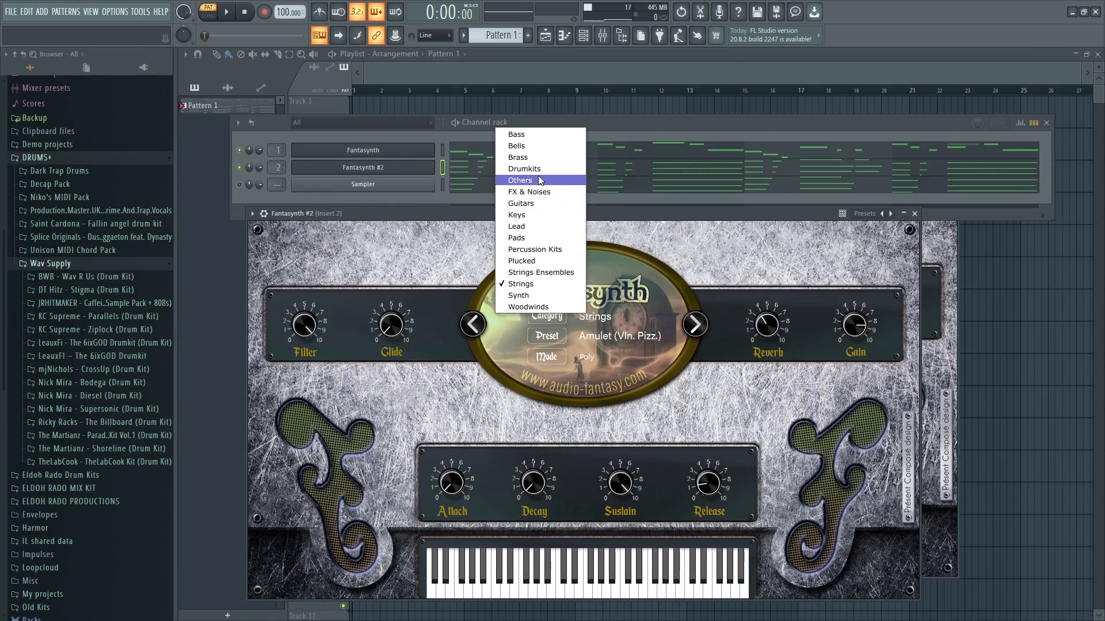
{"action": "left_click", "coordinate": [651, 215]}
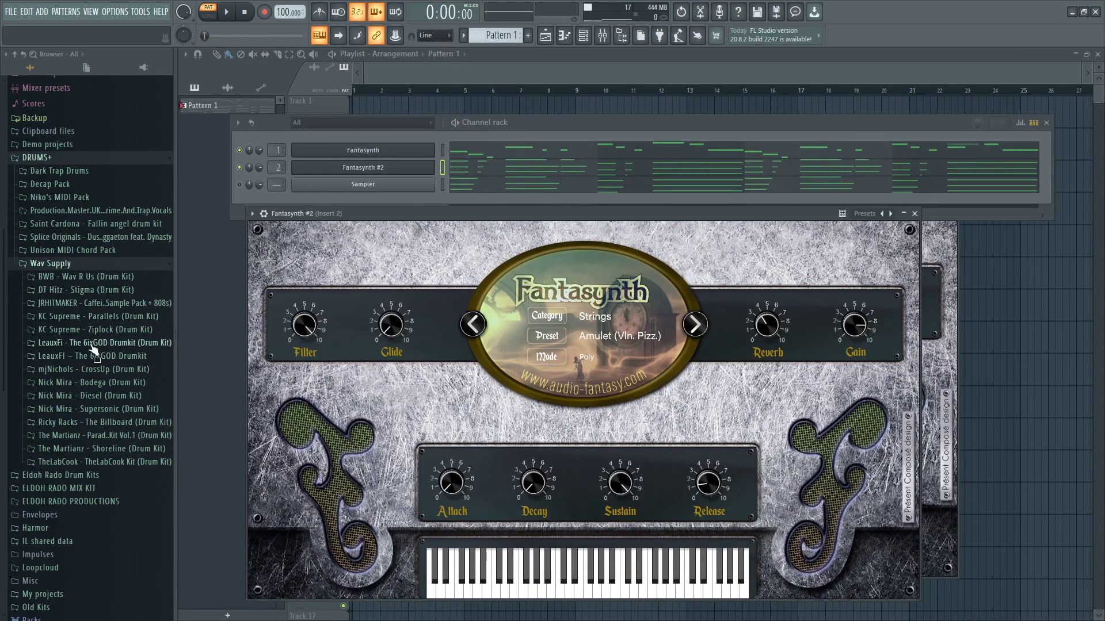
Audition the BWB WAV R US kicks, add KICK (2) as a new channel, and move Sampler to the top of the rack.
{"action": "left_click", "coordinate": [106, 278]}
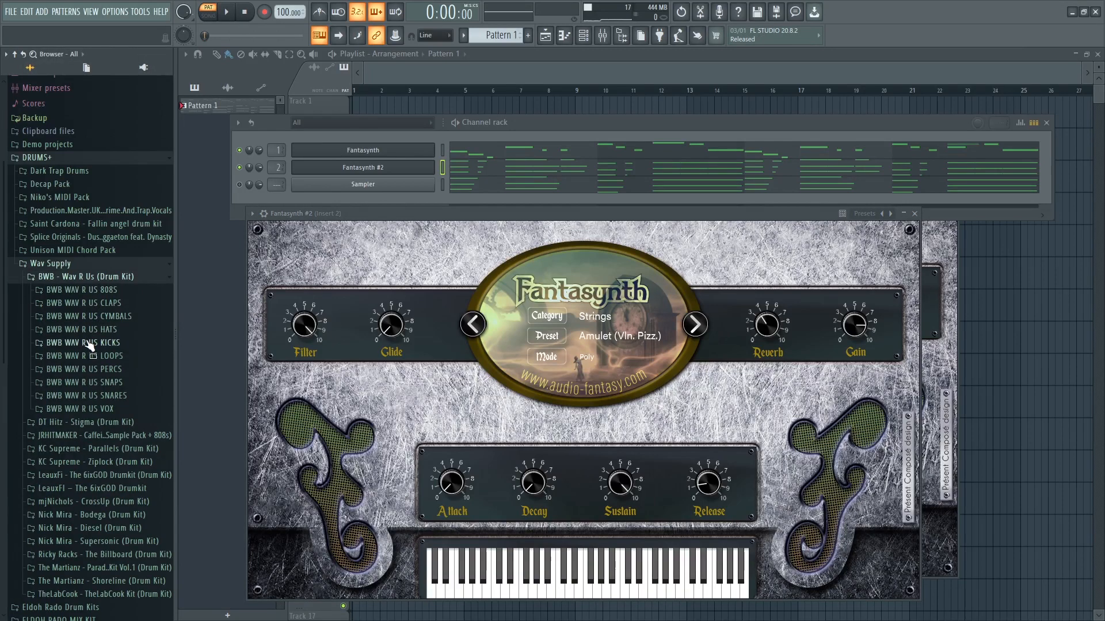
{"action": "left_click", "coordinate": [96, 343]}
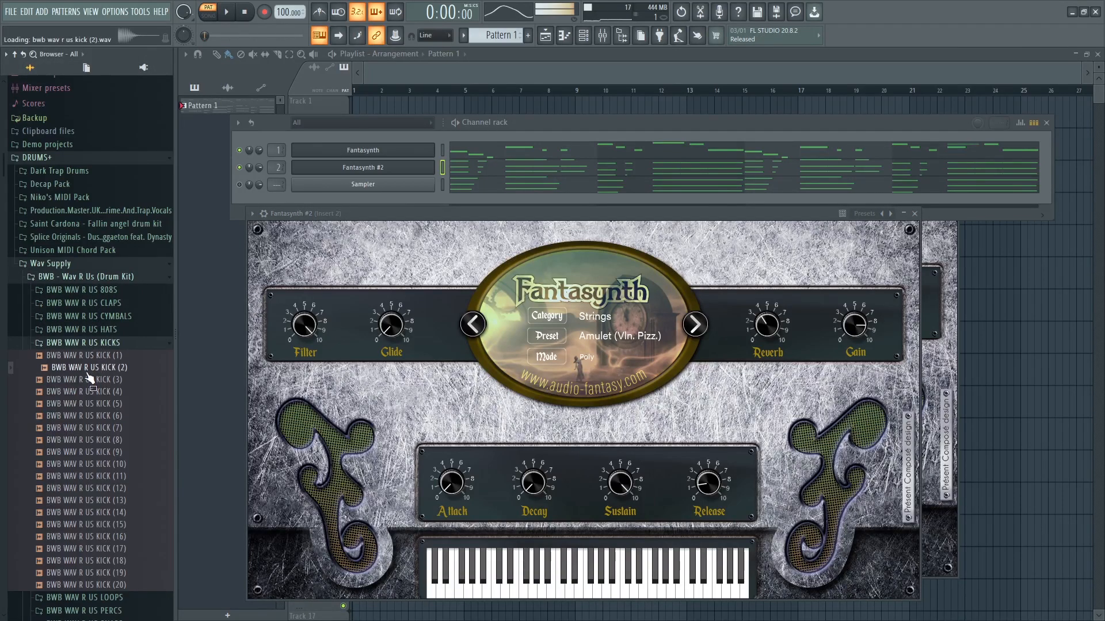
{"action": "left_click", "coordinate": [90, 380]}
{"action": "left_click", "coordinate": [94, 369]}
{"action": "left_click_drag", "start_coordinate": [117, 359], "coordinate": [369, 197]}
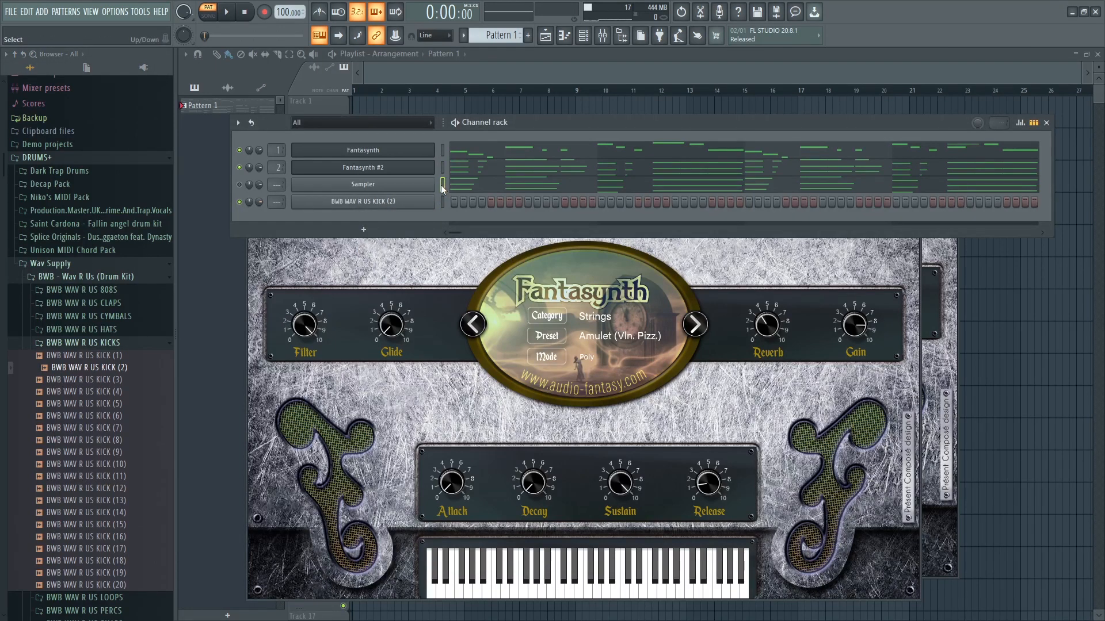
{"action": "key", "text": "alt+Up"}
{"action": "key", "text": "alt+Up"}
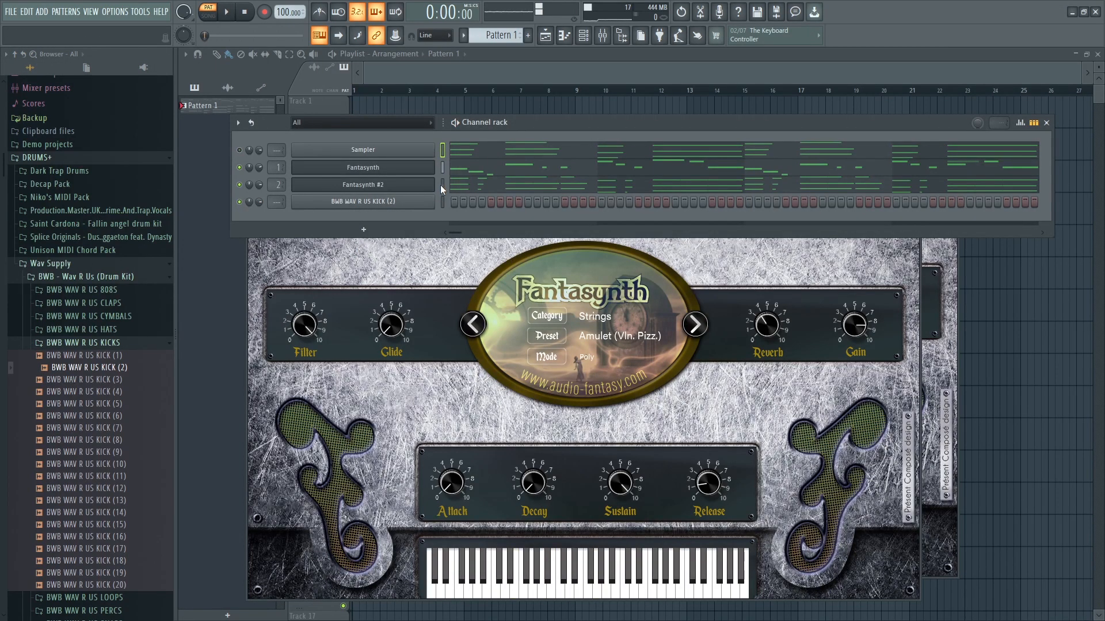
Add BWB WAV R US HAT (1) from the kit's hi-hats folder as a new channel below the kick.
{"action": "left_click", "coordinate": [114, 343]}
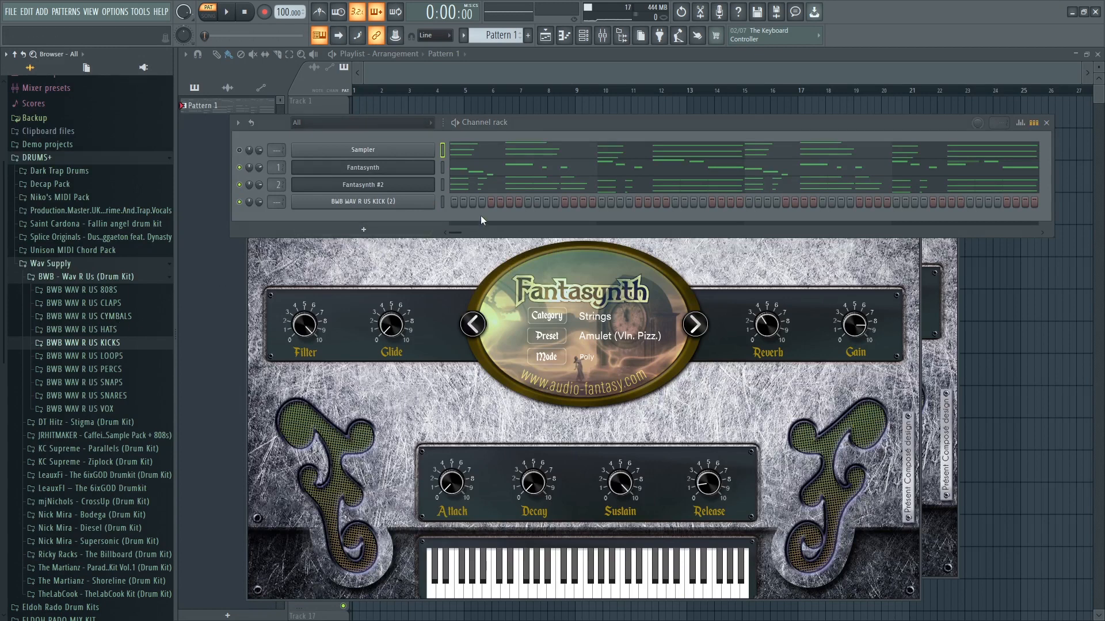
{"action": "left_click", "coordinate": [108, 330]}
{"action": "left_click", "coordinate": [107, 343]}
{"action": "left_click", "coordinate": [105, 356]}
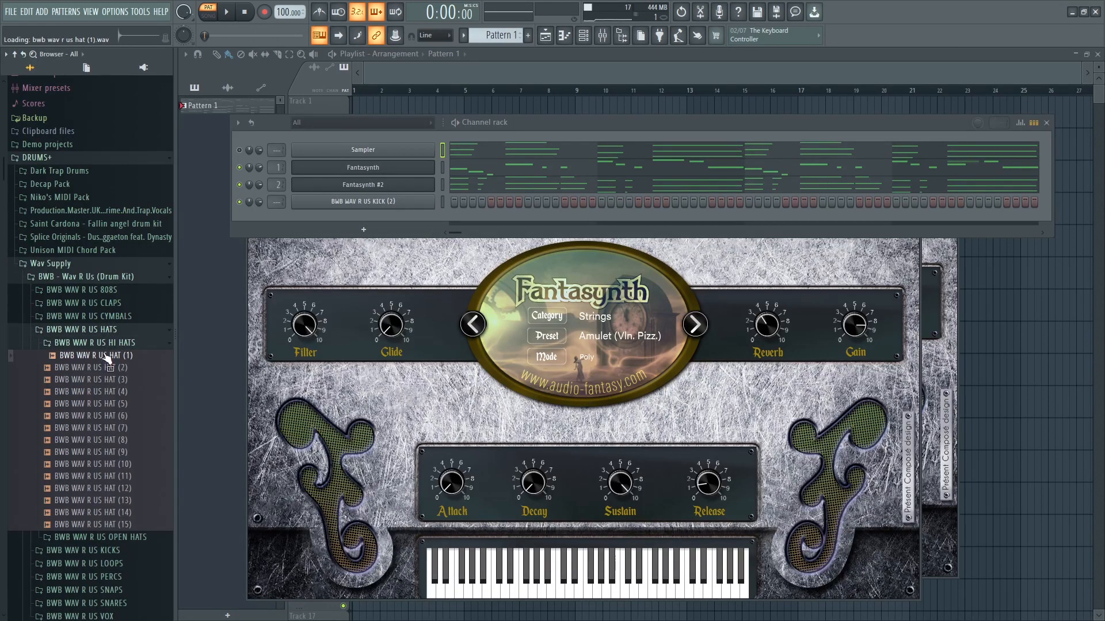
{"action": "left_click_drag", "start_coordinate": [106, 356], "coordinate": [374, 236]}
{"action": "left_click", "coordinate": [102, 330]}
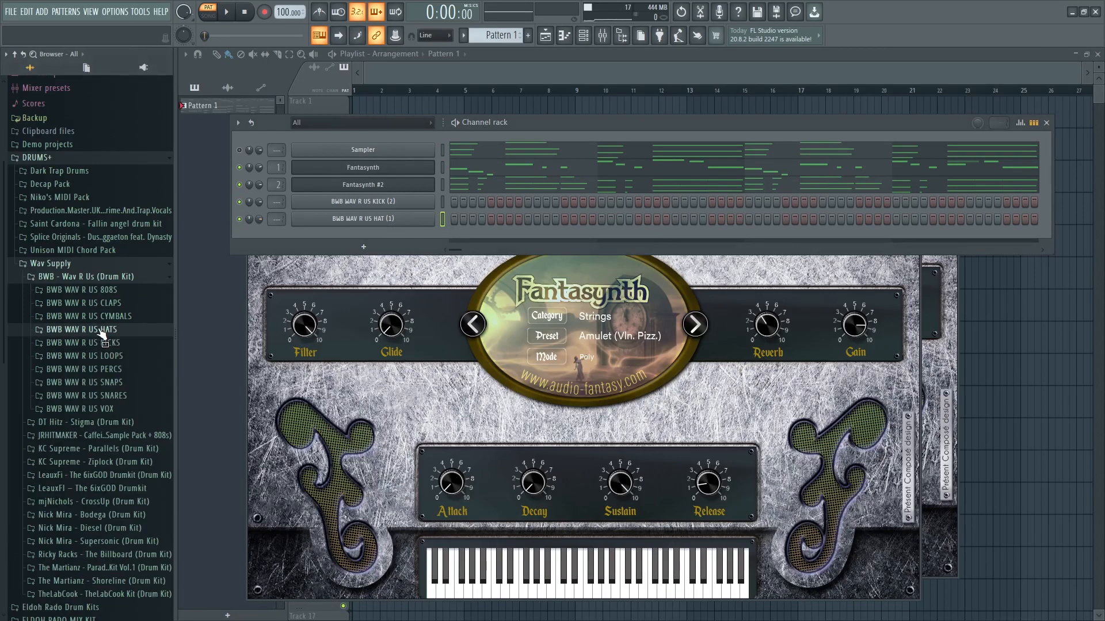
Audition several BWB WAV R US snares and add SNARE (3) as a new channel below the hat.
{"action": "left_click", "coordinate": [105, 384]}
{"action": "left_click", "coordinate": [105, 384]}
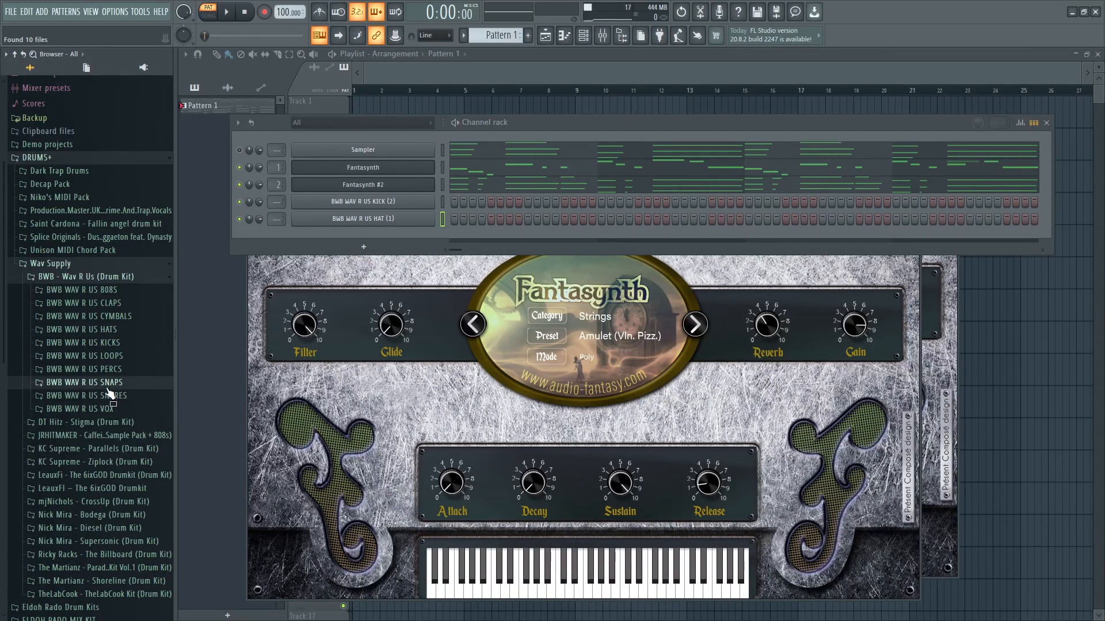
{"action": "left_click", "coordinate": [105, 397]}
{"action": "left_click", "coordinate": [114, 388]}
{"action": "left_click", "coordinate": [114, 377]}
{"action": "left_click", "coordinate": [114, 365]}
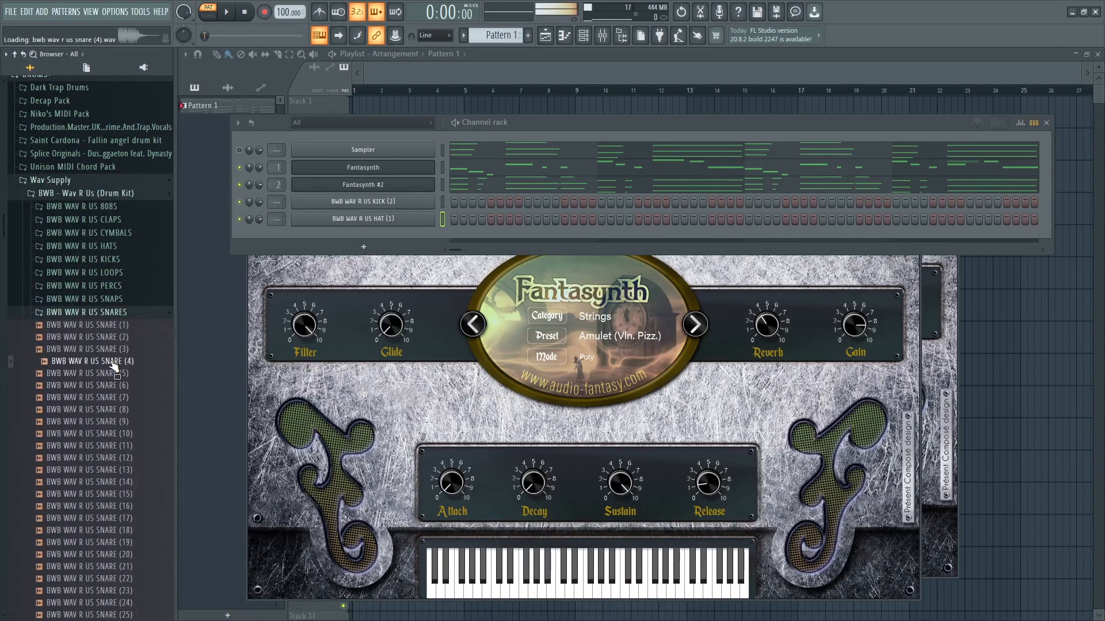
{"action": "left_click", "coordinate": [114, 341]}
{"action": "left_click", "coordinate": [113, 349]}
{"action": "left_click", "coordinate": [113, 361]}
{"action": "left_click", "coordinate": [114, 373]}
{"action": "left_click", "coordinate": [114, 385]}
{"action": "left_click", "coordinate": [115, 349]}
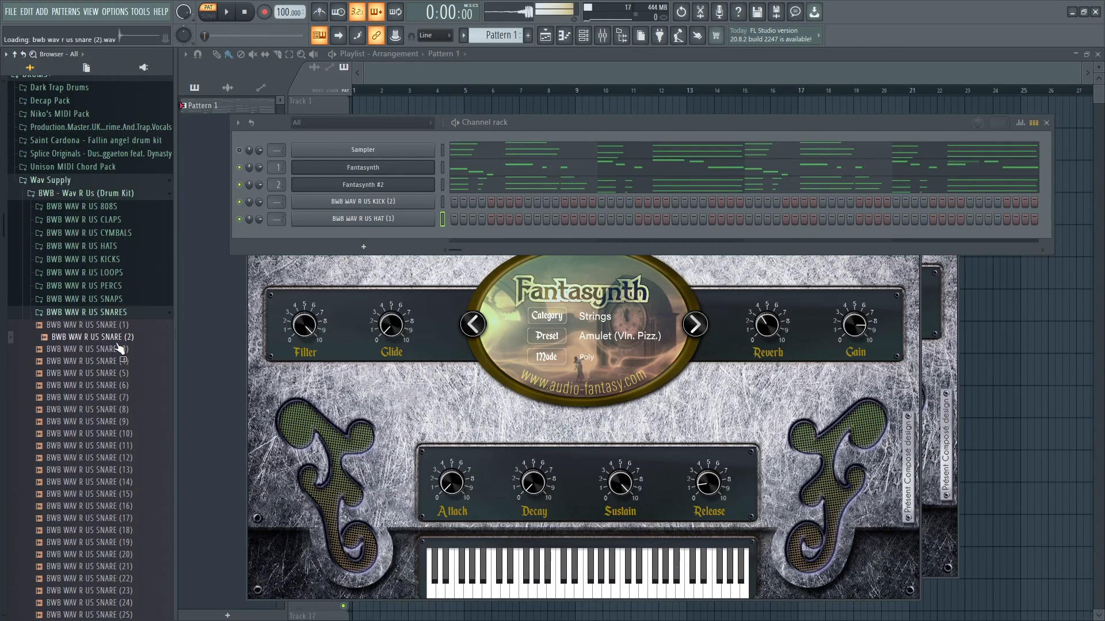
{"action": "left_click_drag", "start_coordinate": [115, 349], "coordinate": [372, 237]}
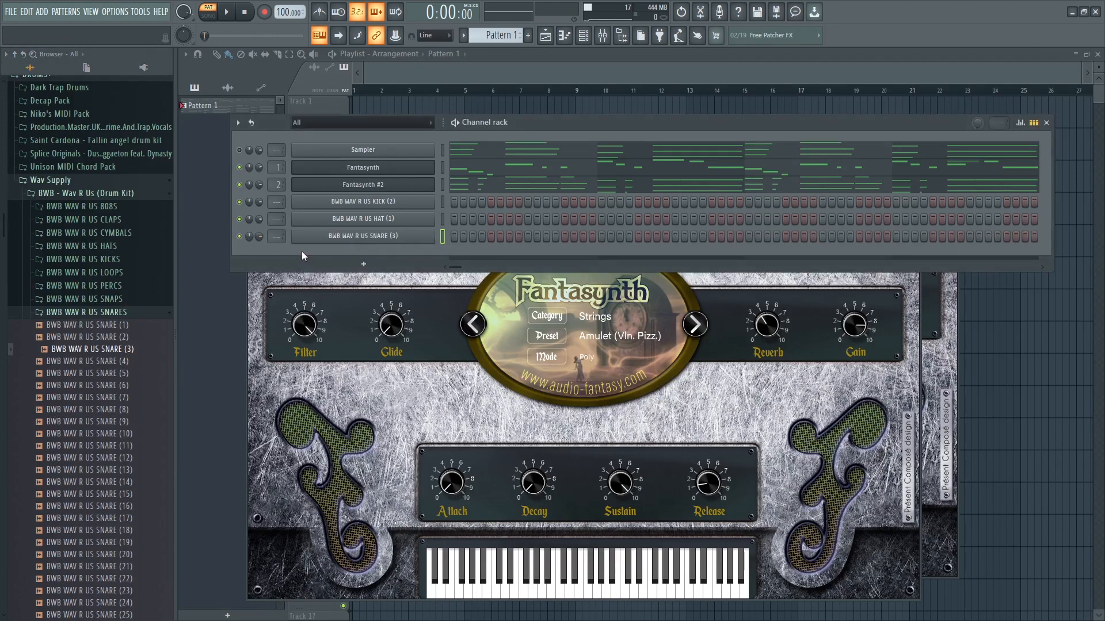
{"action": "key", "text": "space"}
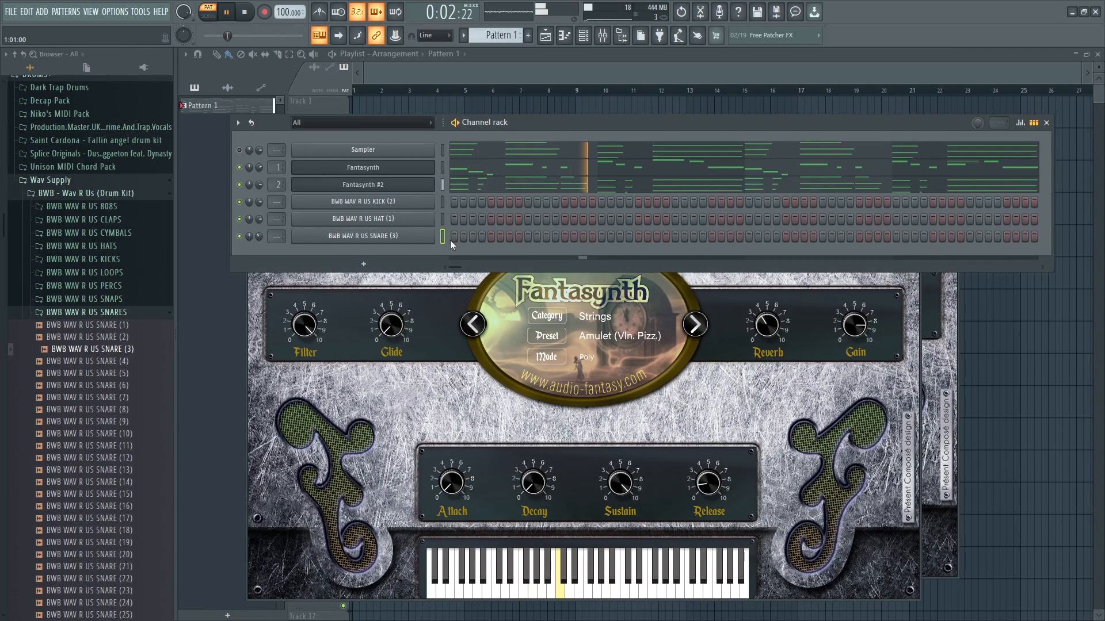
{"action": "left_click", "coordinate": [452, 220]}
{"action": "left_click", "coordinate": [481, 219]}
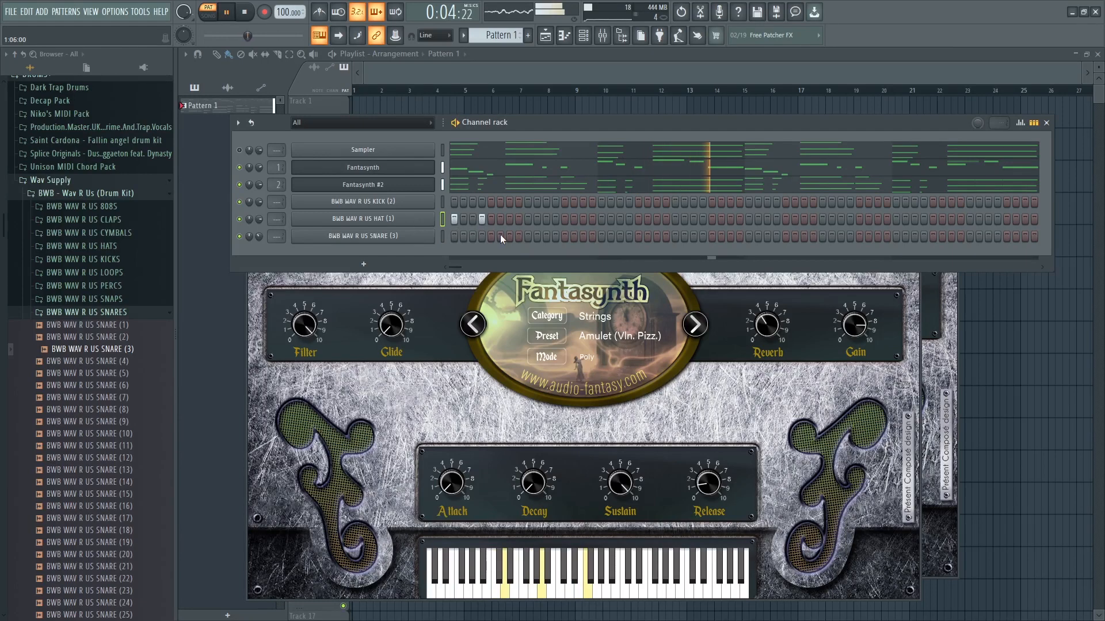
{"action": "key", "text": "space"}
{"action": "right_click", "coordinate": [455, 220]}
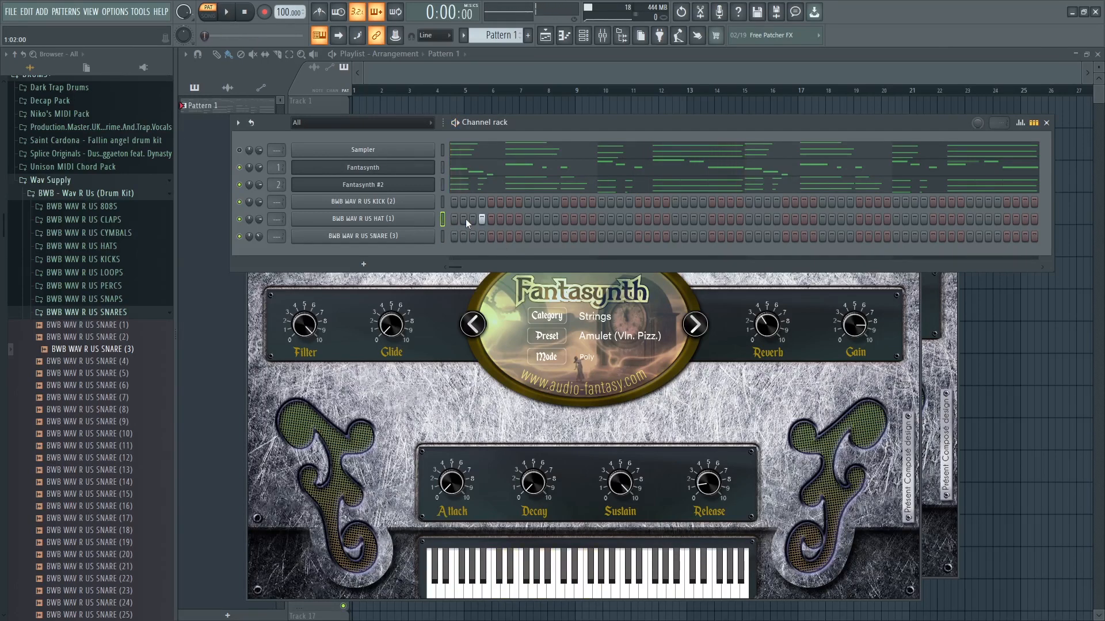
Program kicks on steps 1 and 4, a hat on step 6 and a snare on step 7, and play the pattern.
{"action": "left_click", "coordinate": [482, 202]}
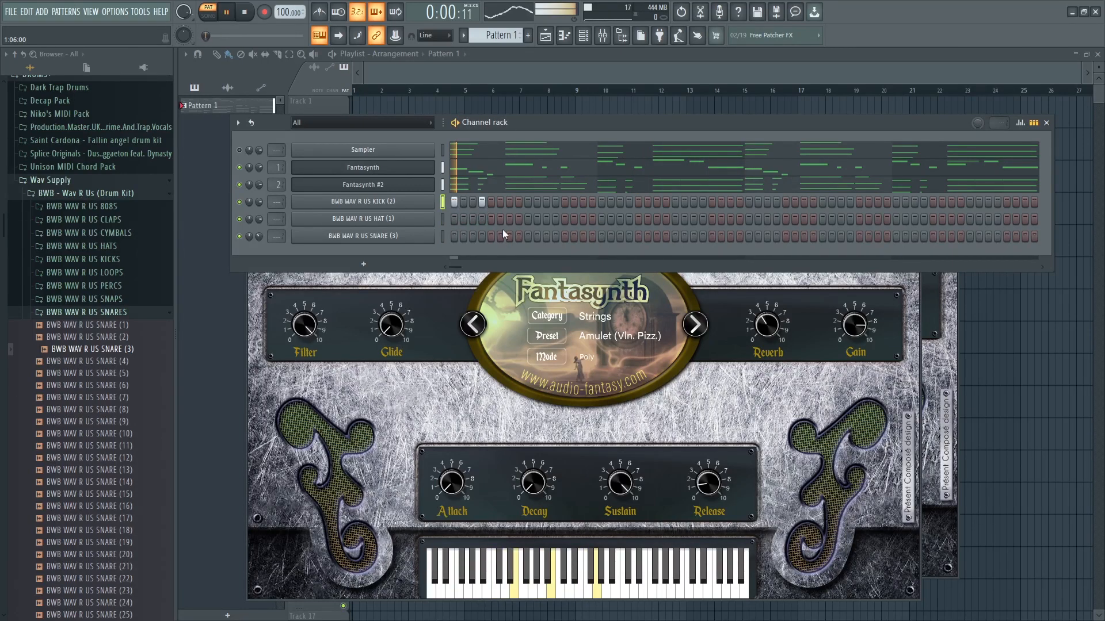
{"action": "left_click", "coordinate": [501, 202]}
{"action": "left_click", "coordinate": [508, 236]}
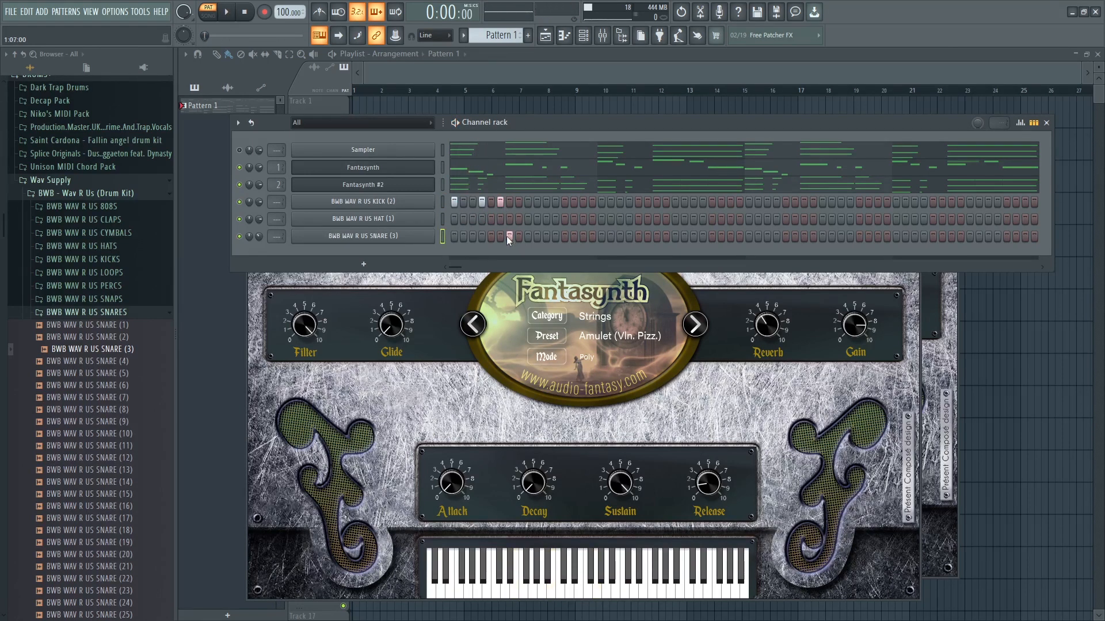
{"action": "left_click", "coordinate": [501, 203]}
{"action": "left_click", "coordinate": [501, 220]}
{"action": "key", "text": "space"}
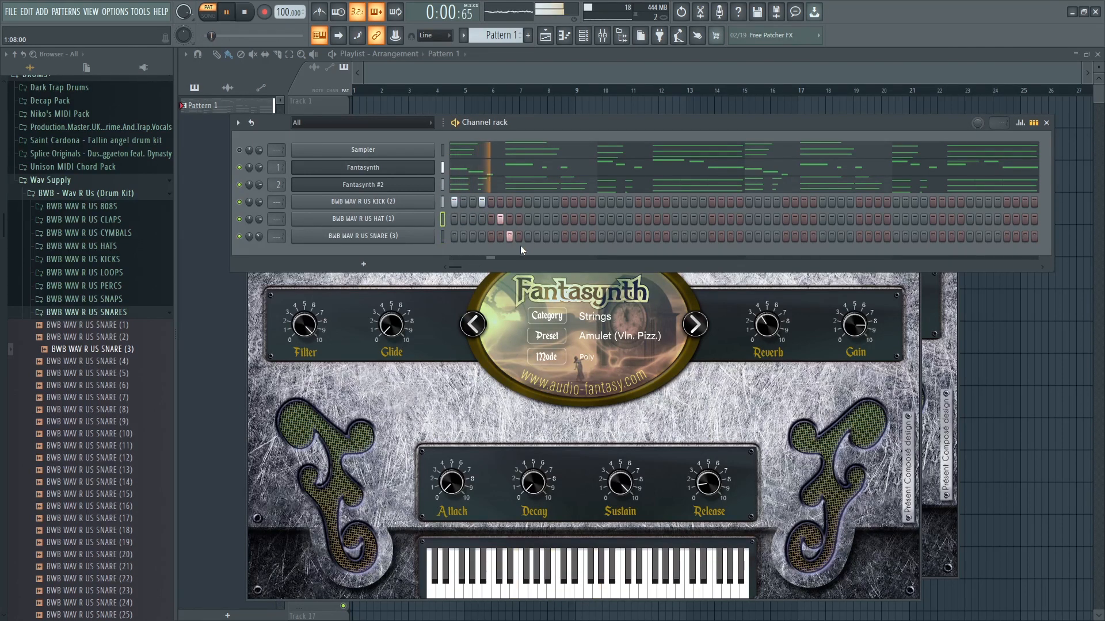
{"action": "key", "text": "space"}
{"action": "key", "text": "space"}
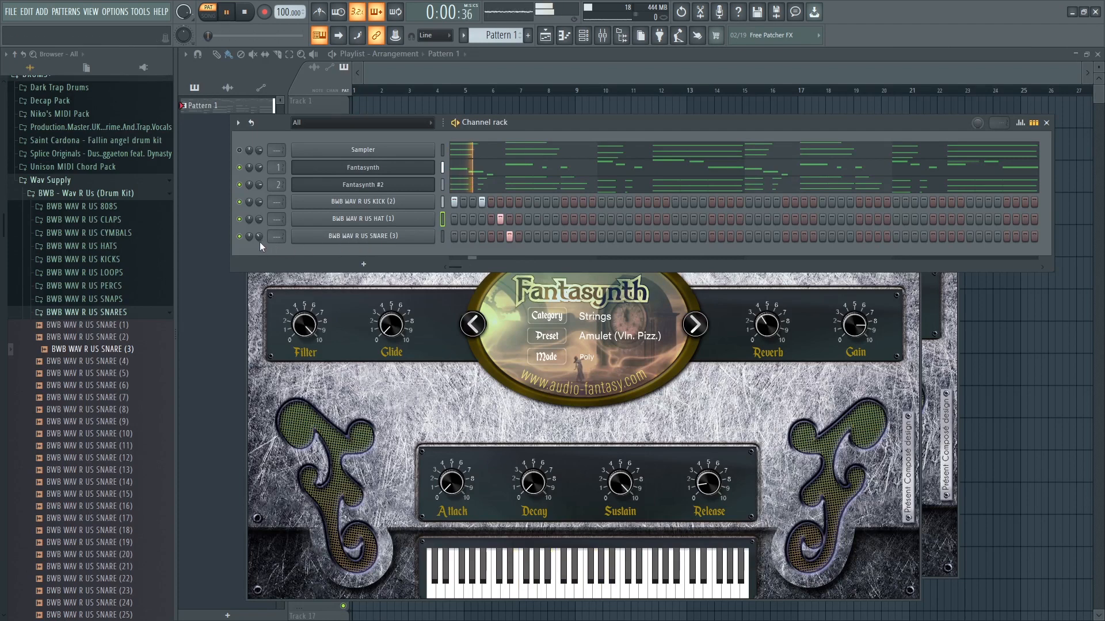
{"action": "key", "text": "space"}
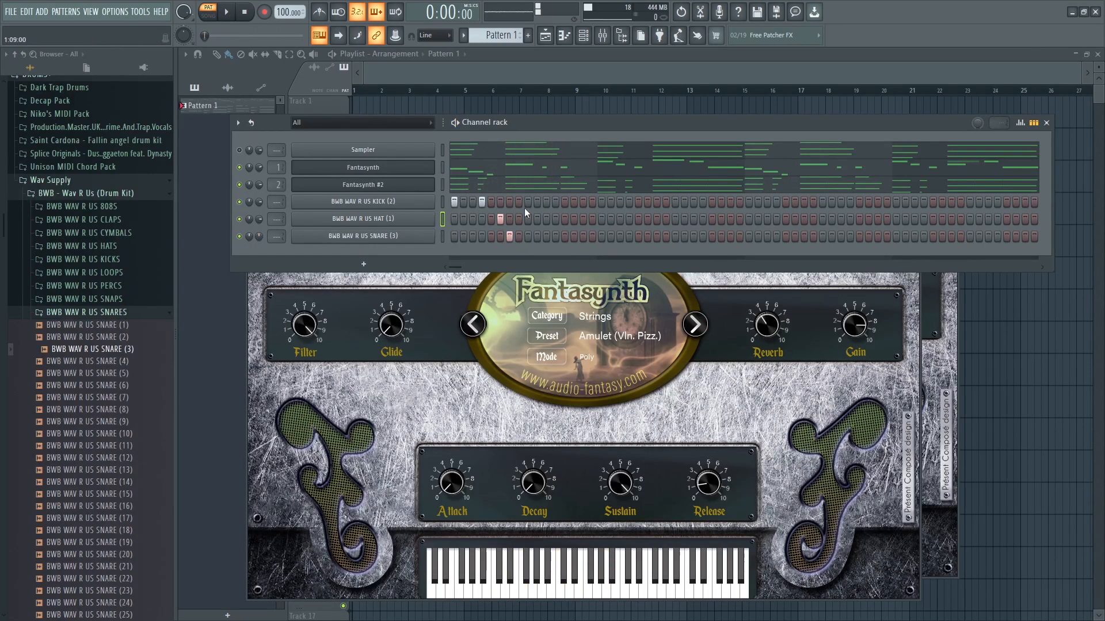
Try kicks on steps 9 and 12, then remove them in favour of a kick on step 11.
{"action": "left_click", "coordinate": [555, 202]}
{"action": "key", "text": "space"}
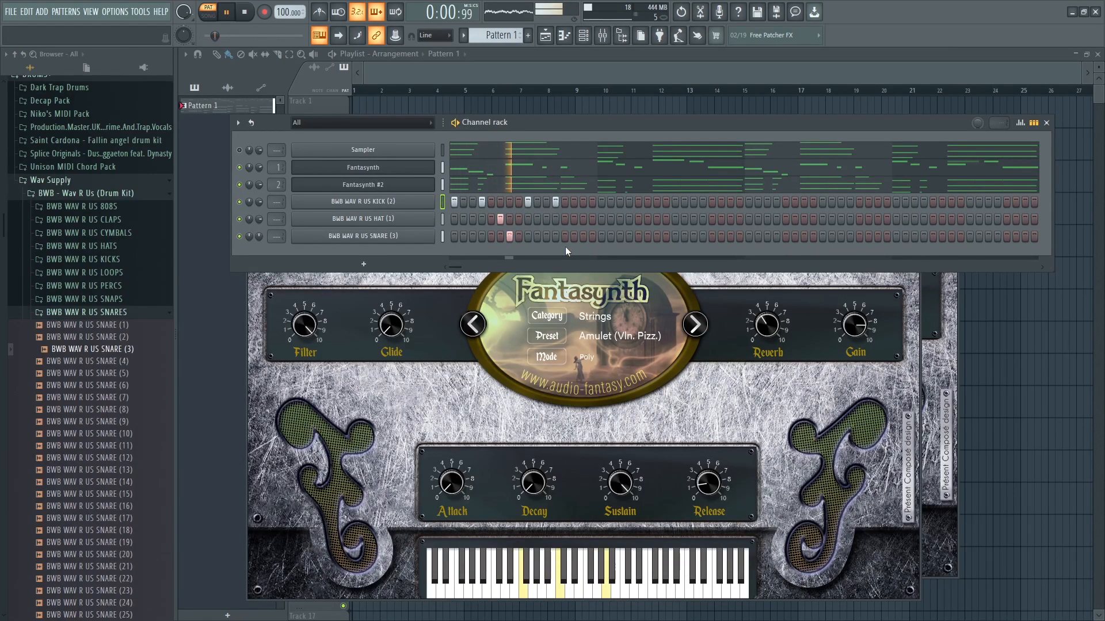
{"action": "right_click", "coordinate": [529, 203]}
{"action": "left_click", "coordinate": [546, 202]}
{"action": "right_click", "coordinate": [555, 203]}
{"action": "key", "text": "space"}
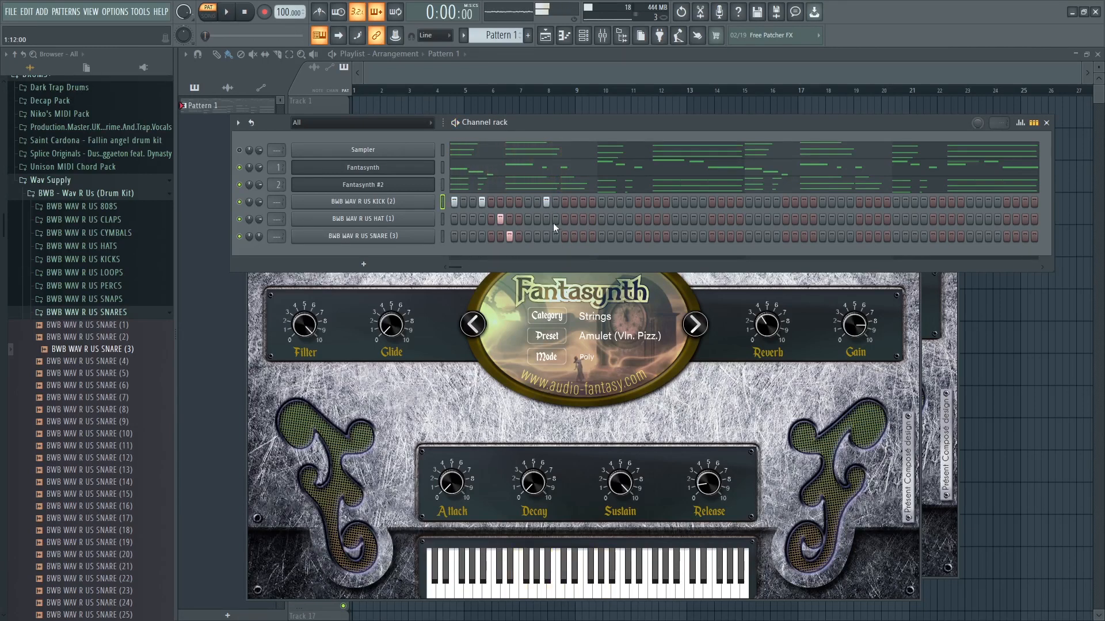
Add a hat hit on step 10 and play the pattern back.
{"action": "key", "text": "space"}
{"action": "left_click", "coordinate": [537, 219]}
{"action": "key", "text": "space"}
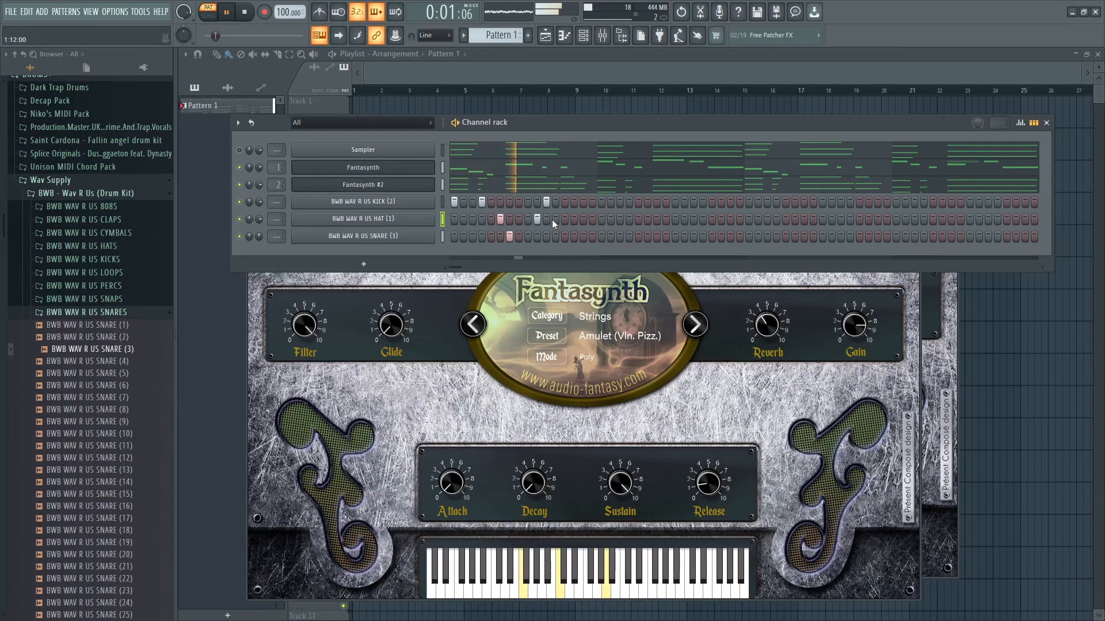
{"action": "key", "text": "space"}
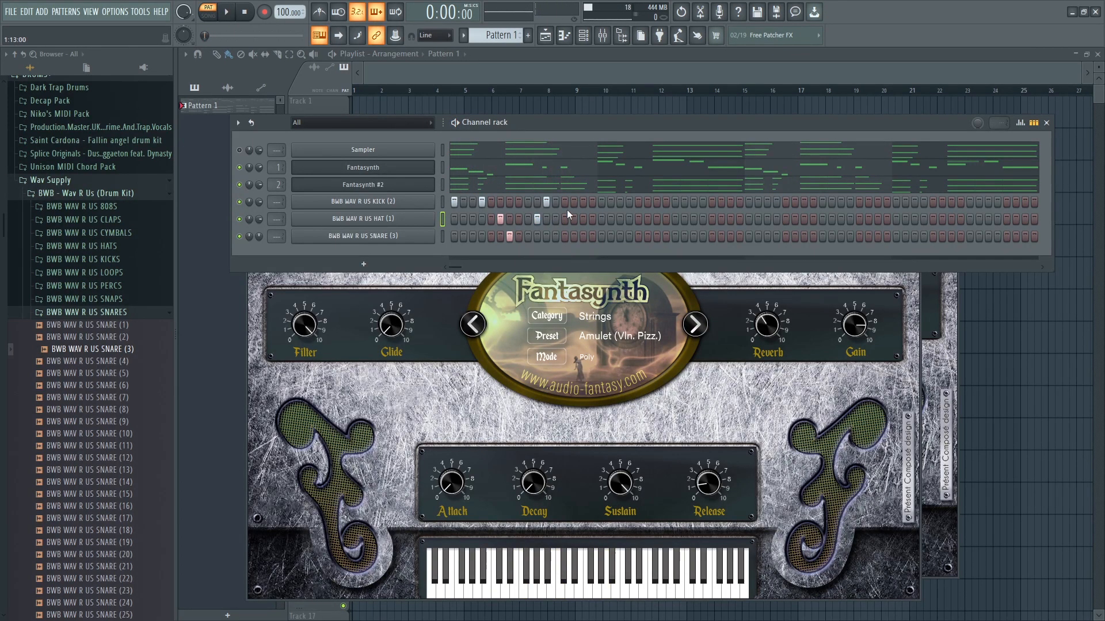
Try kicks on steps 13, 14 and 15 and a snare on step 15, auditioning and removing each.
{"action": "left_click", "coordinate": [565, 202]}
{"action": "left_click", "coordinate": [583, 235]}
{"action": "key", "text": "space"}
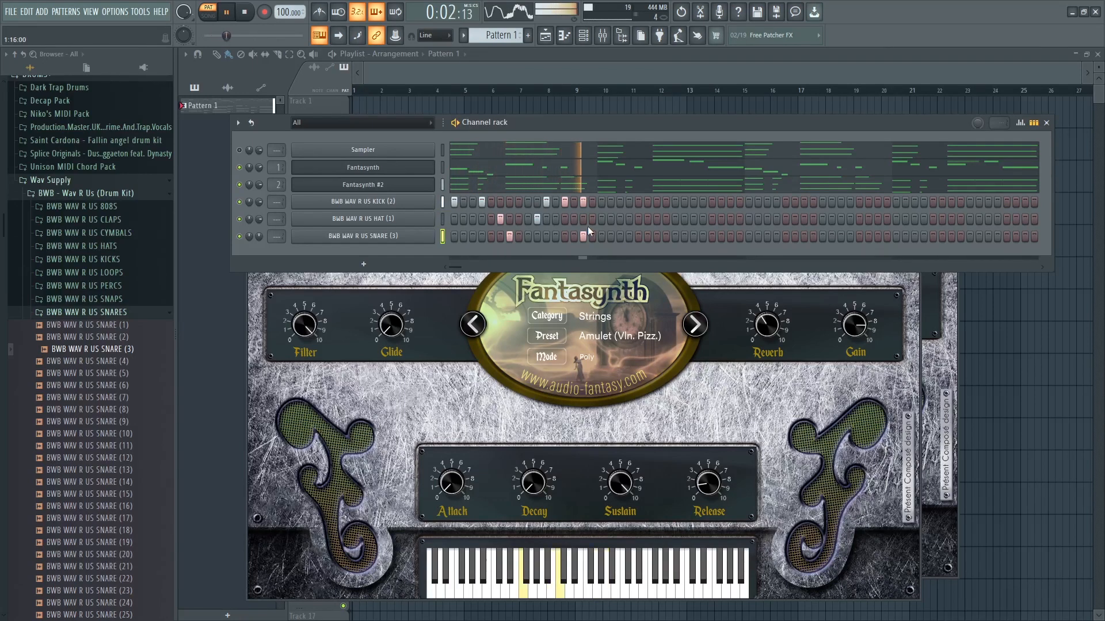
{"action": "key", "text": "space"}
{"action": "right_click", "coordinate": [584, 233]}
{"action": "right_click", "coordinate": [582, 203]}
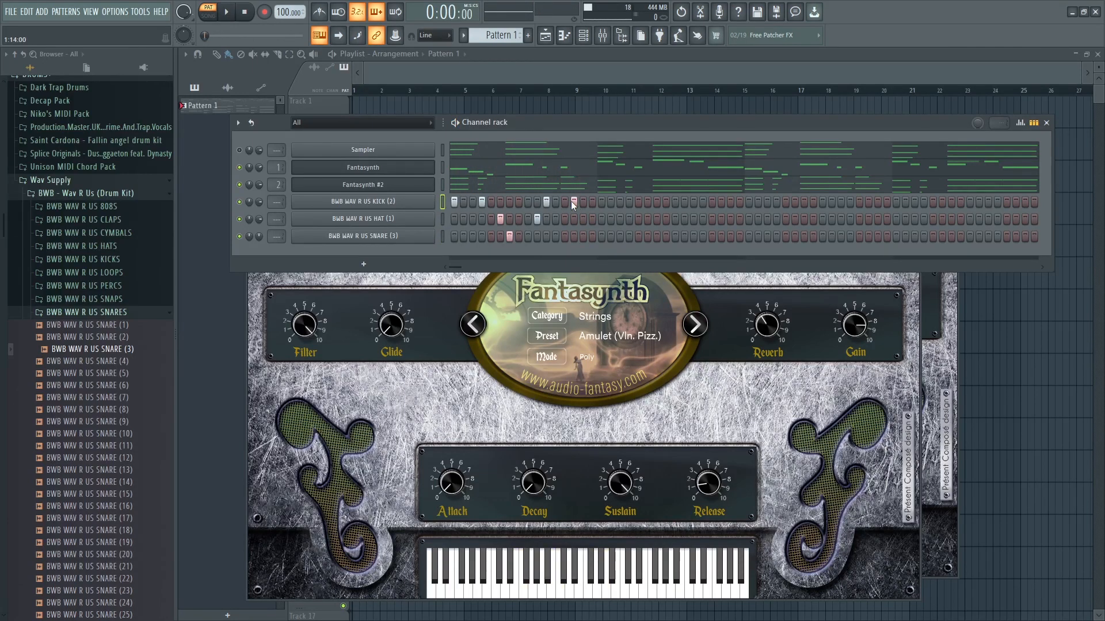
{"action": "key", "text": "space"}
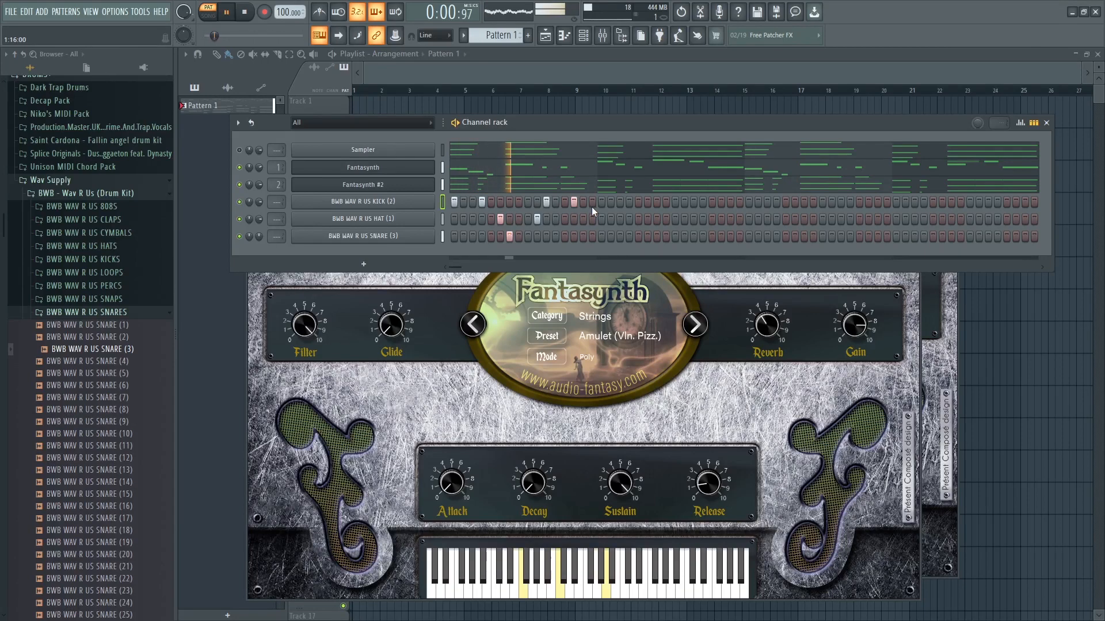
{"action": "key", "text": "space"}
{"action": "right_click", "coordinate": [575, 203]}
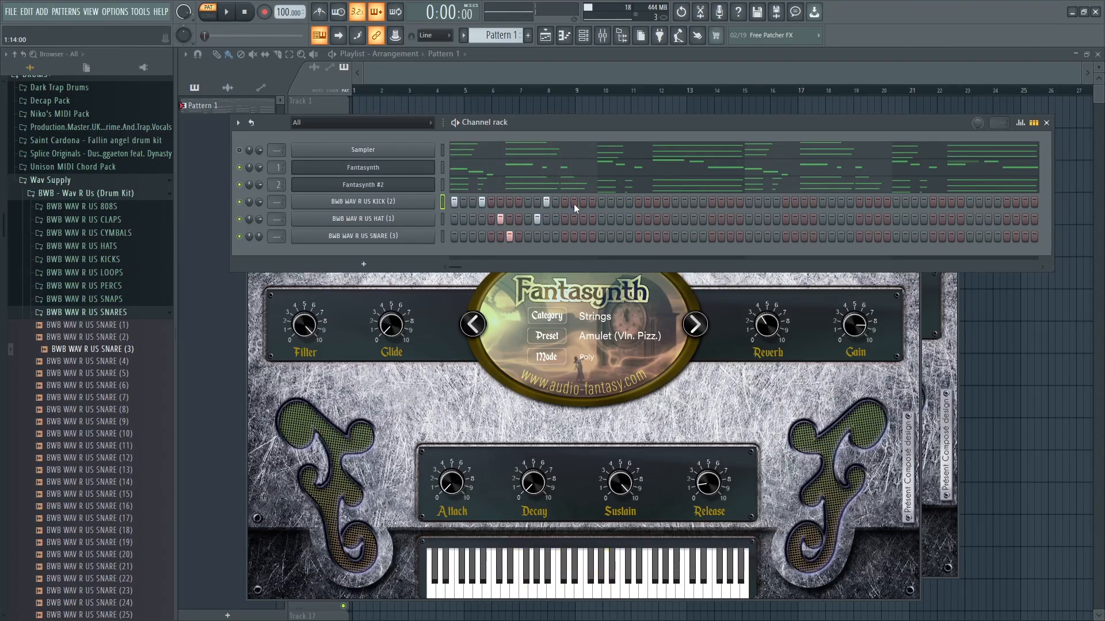
Test a snare on step 14, move it to step 13, and play the pattern back.
{"action": "key", "text": "space"}
{"action": "right_click", "coordinate": [571, 236]}
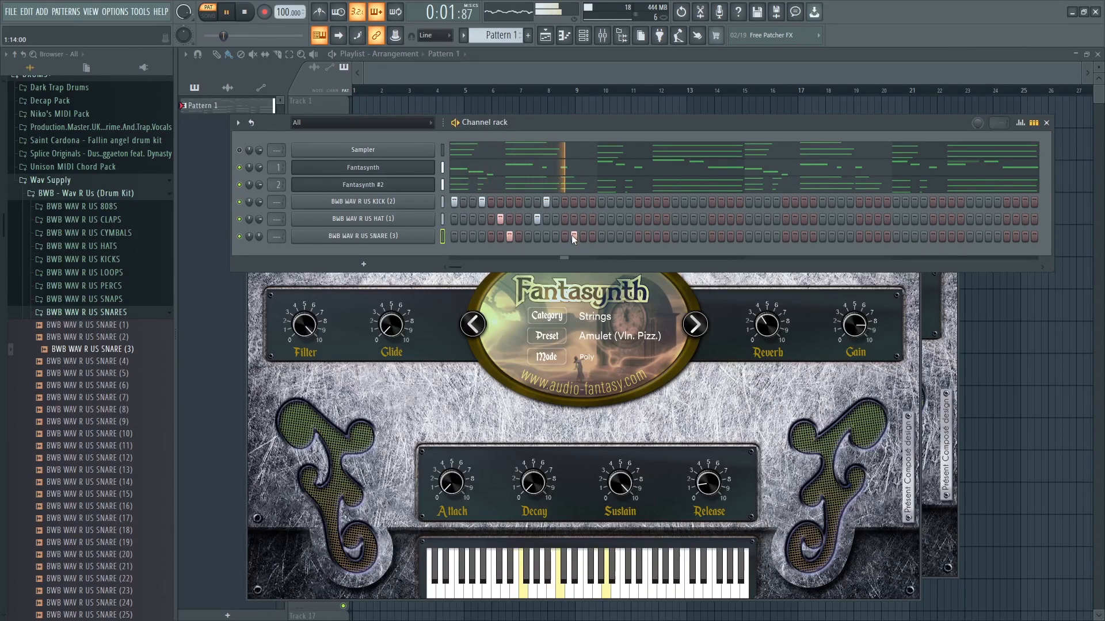
{"action": "key", "text": "space"}
{"action": "left_click", "coordinate": [564, 237]}
{"action": "key", "text": "space"}
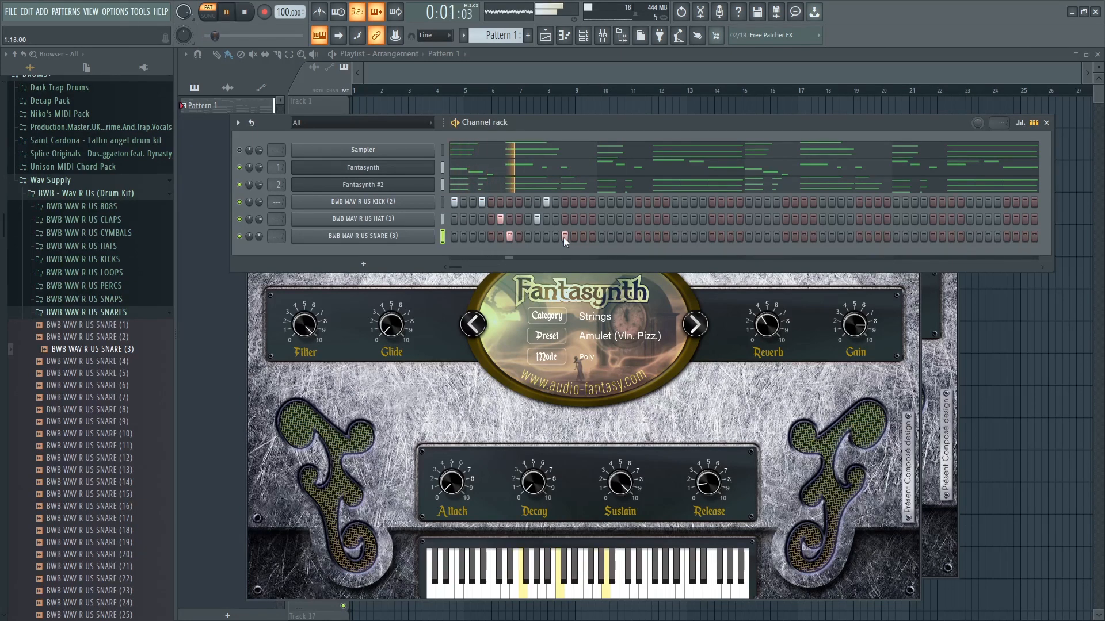
{"action": "key", "text": "space"}
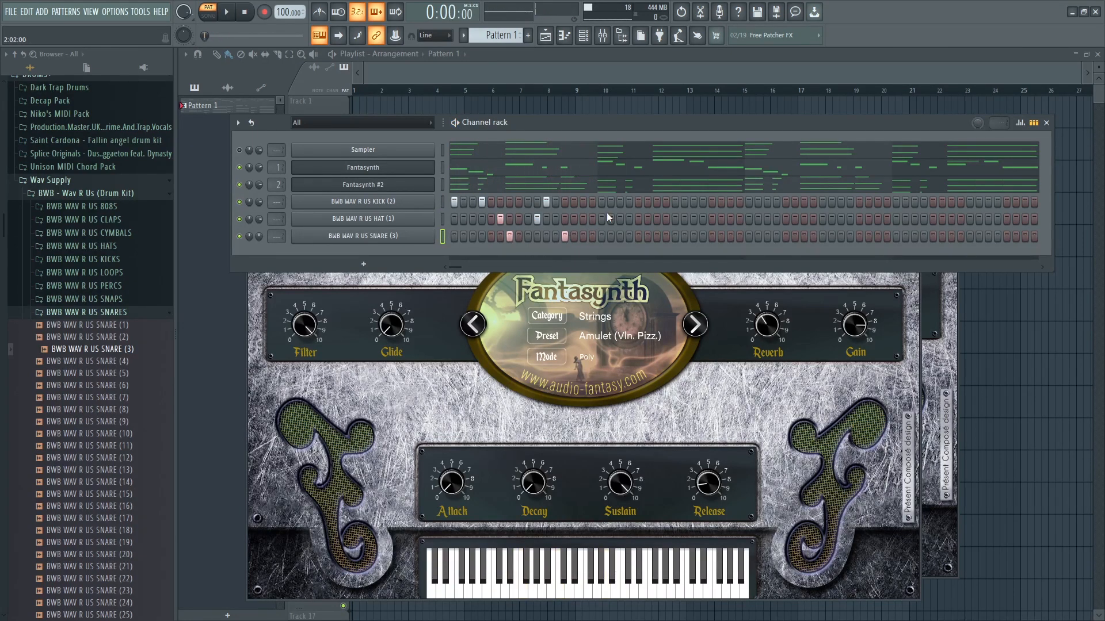
Add kicks on steps 17 and 20, a hat on step 22, and snares on steps 15 and 23.
{"action": "left_click", "coordinate": [602, 202]}
{"action": "key", "text": "space"}
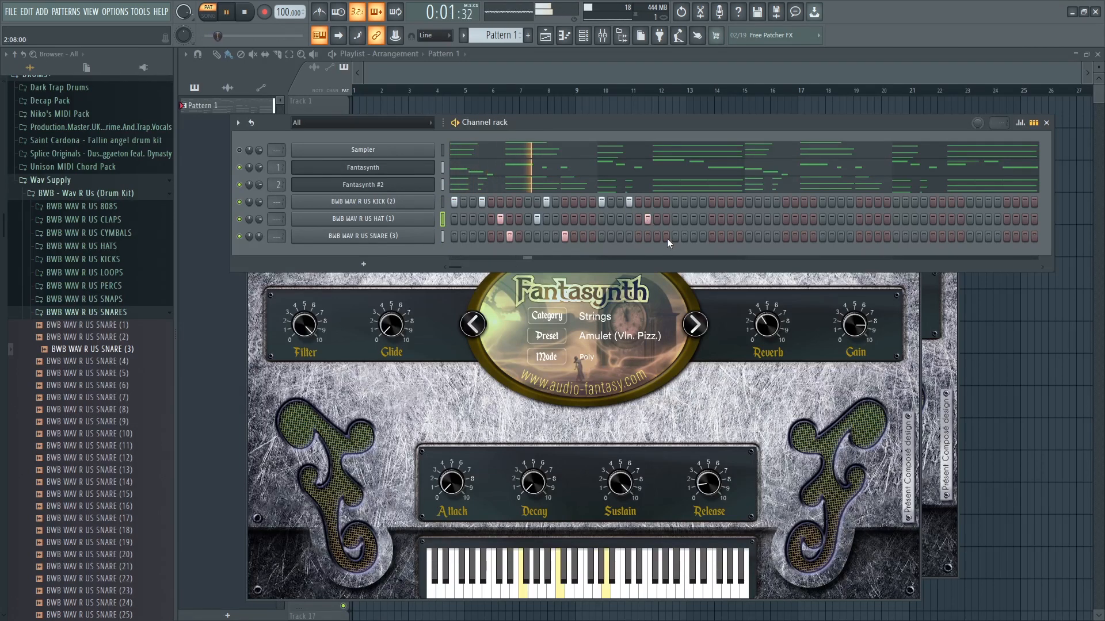
{"action": "left_click", "coordinate": [587, 237]}
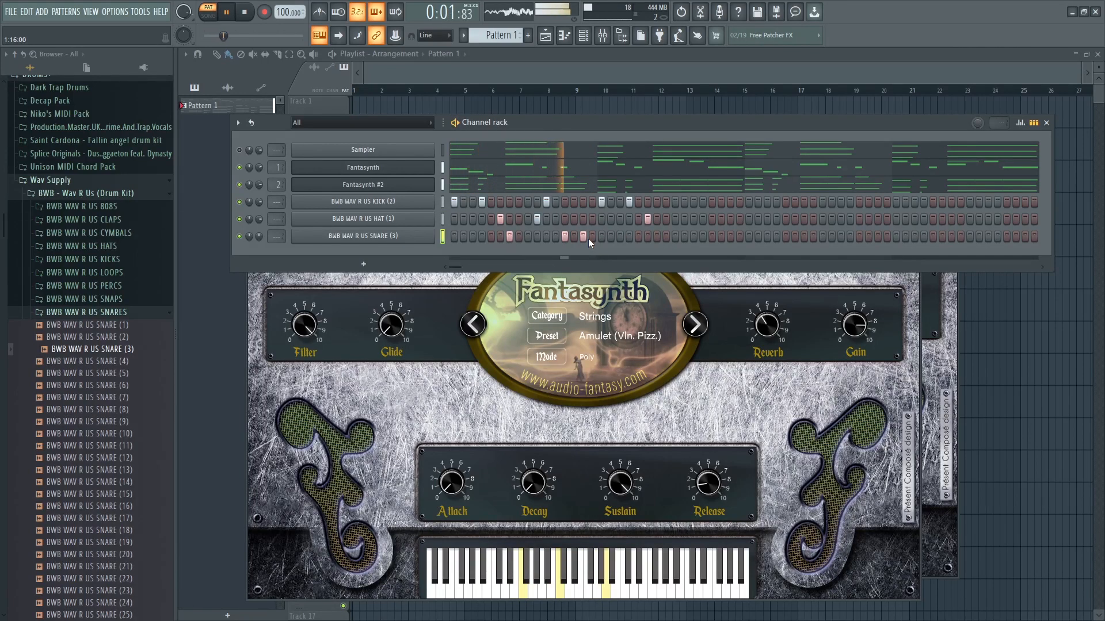
{"action": "key", "text": "space"}
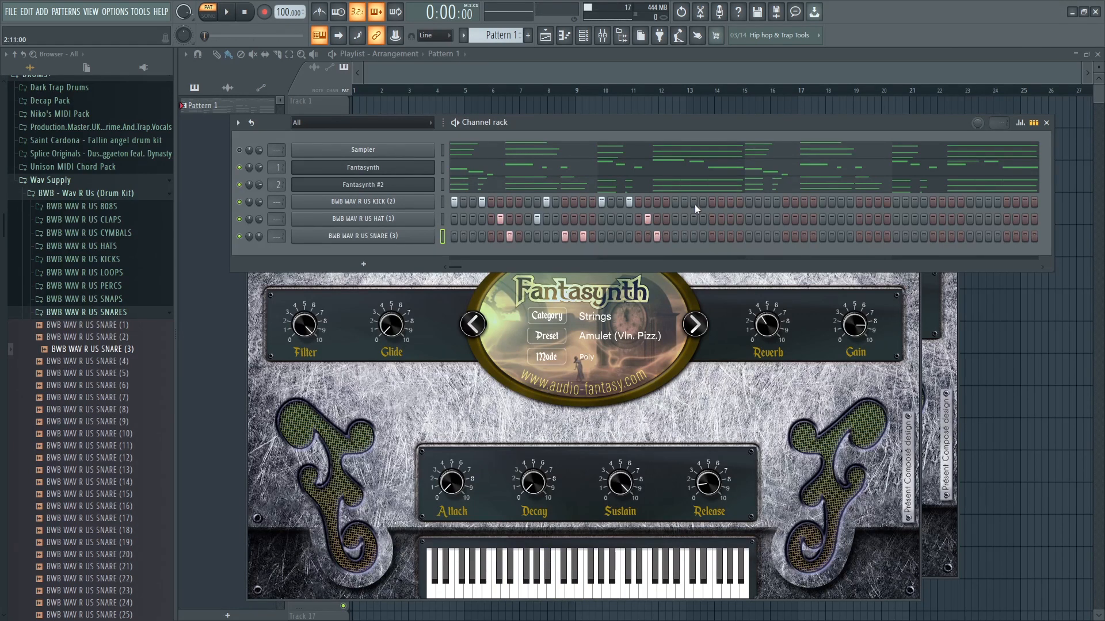
Add kicks on steps 27 and 31 and snares on steps 29 and 31, and listen to the pattern.
{"action": "key", "text": "space"}
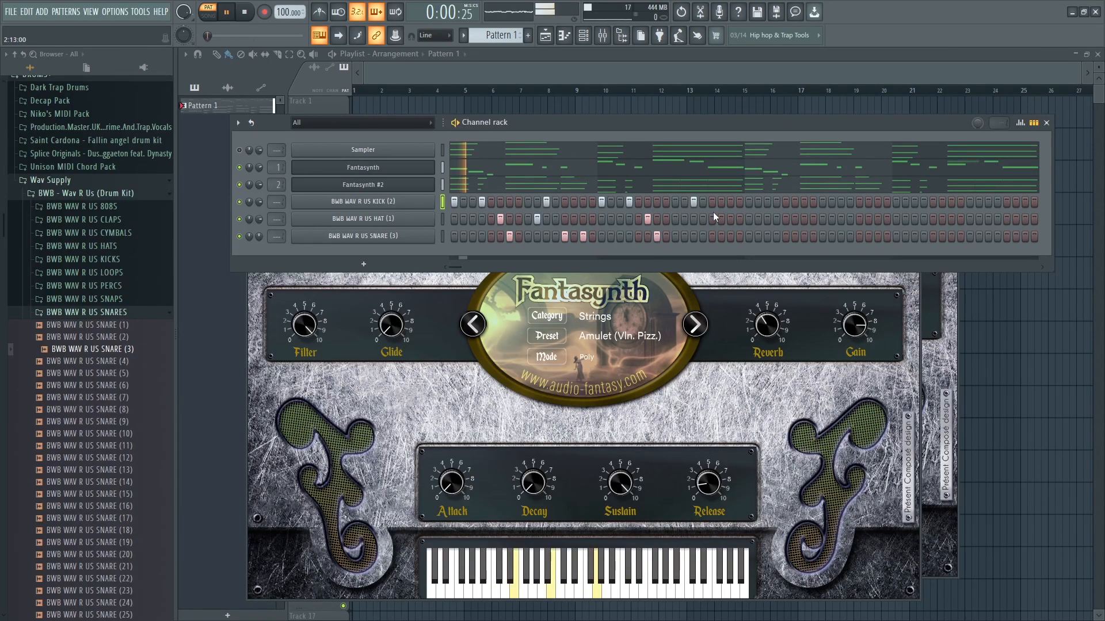
{"action": "left_click", "coordinate": [712, 236]}
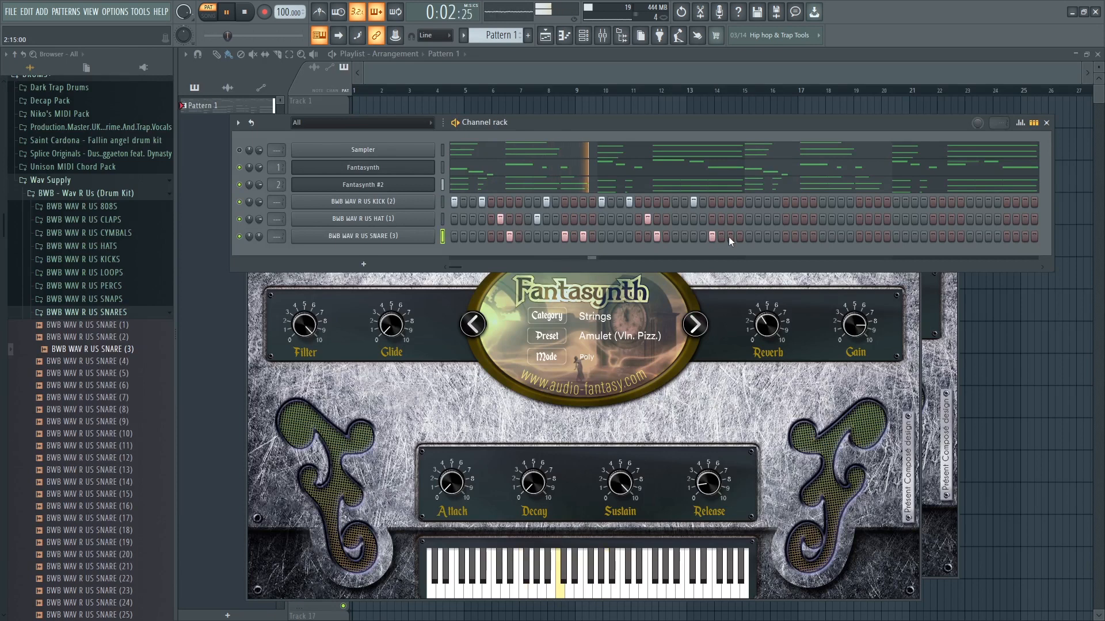
{"action": "left_click", "coordinate": [730, 236]}
{"action": "left_click", "coordinate": [730, 202]}
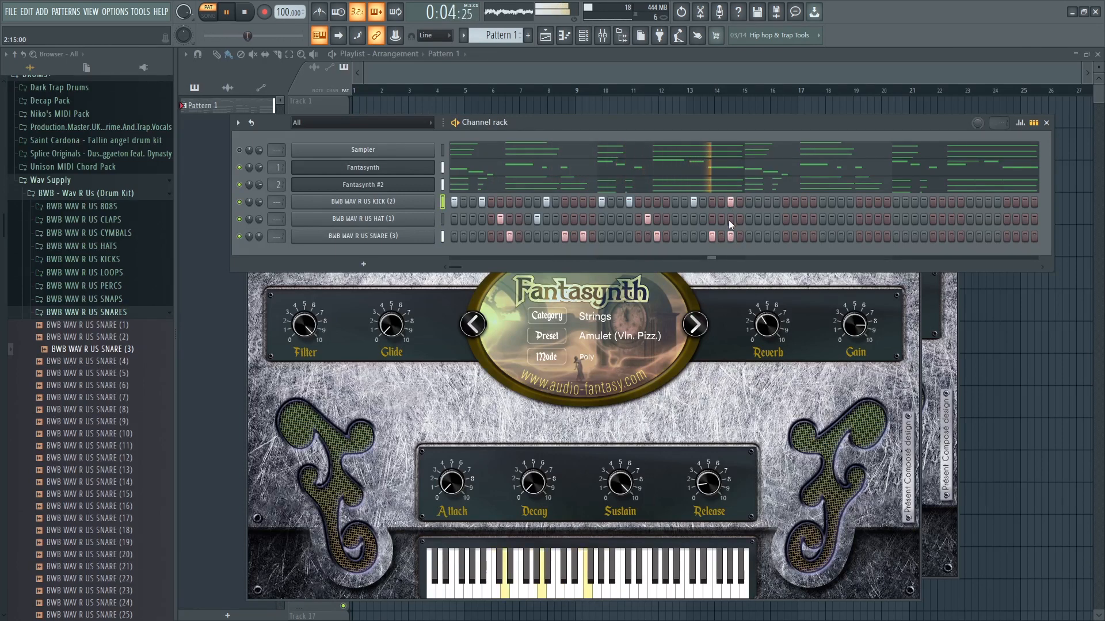
{"action": "key", "text": "space"}
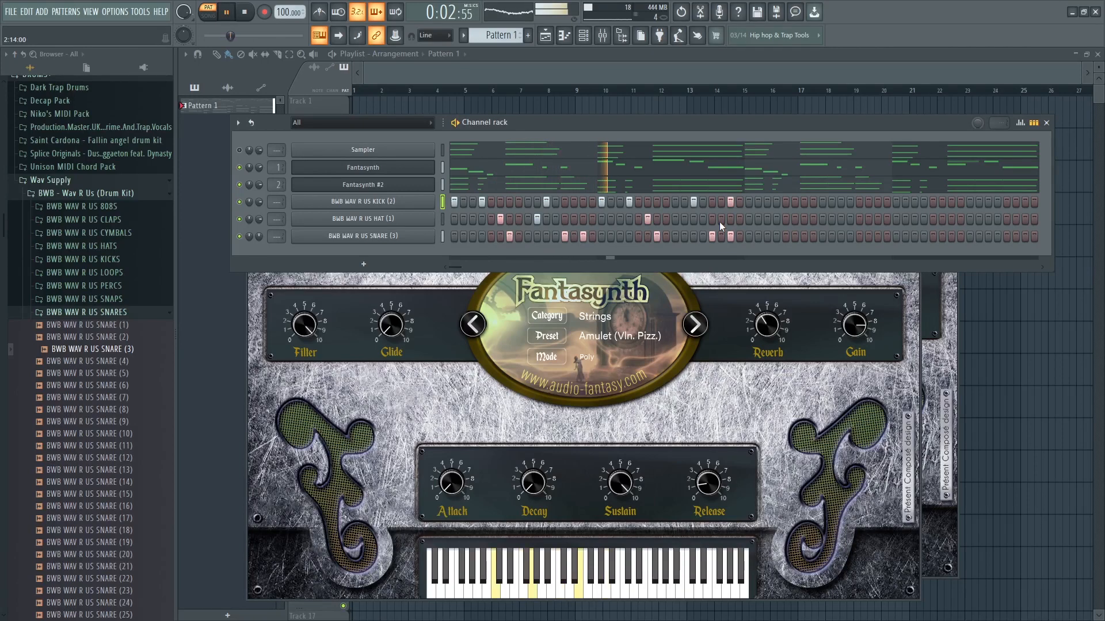
{"action": "key", "text": "space"}
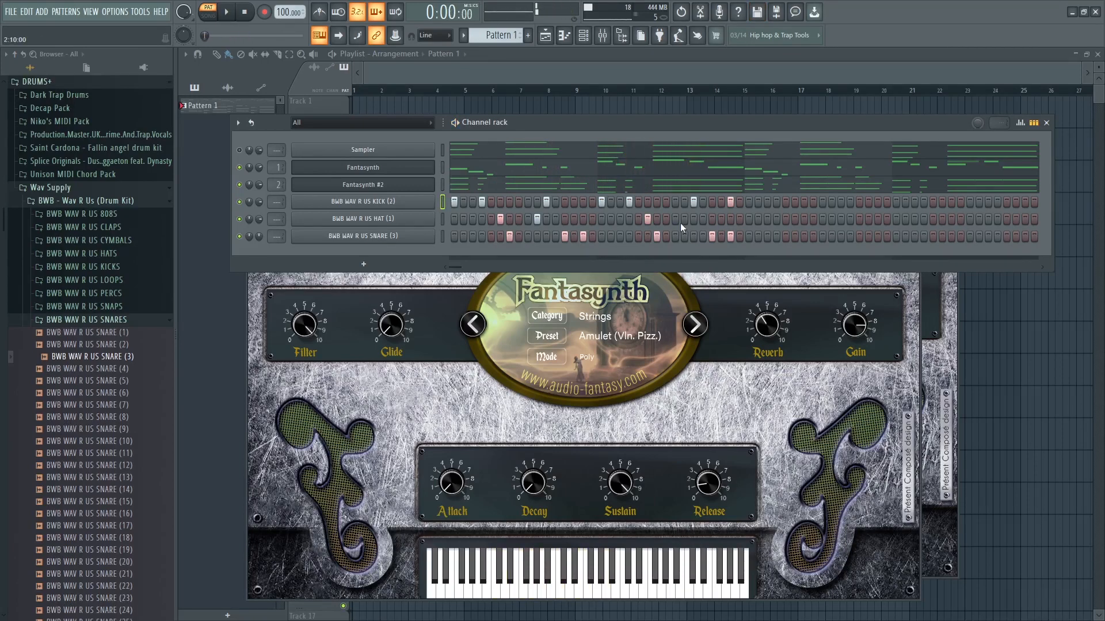
Add a hat hit on step 26 and set the hat channel's volume to 65%.
{"action": "key", "text": "space"}
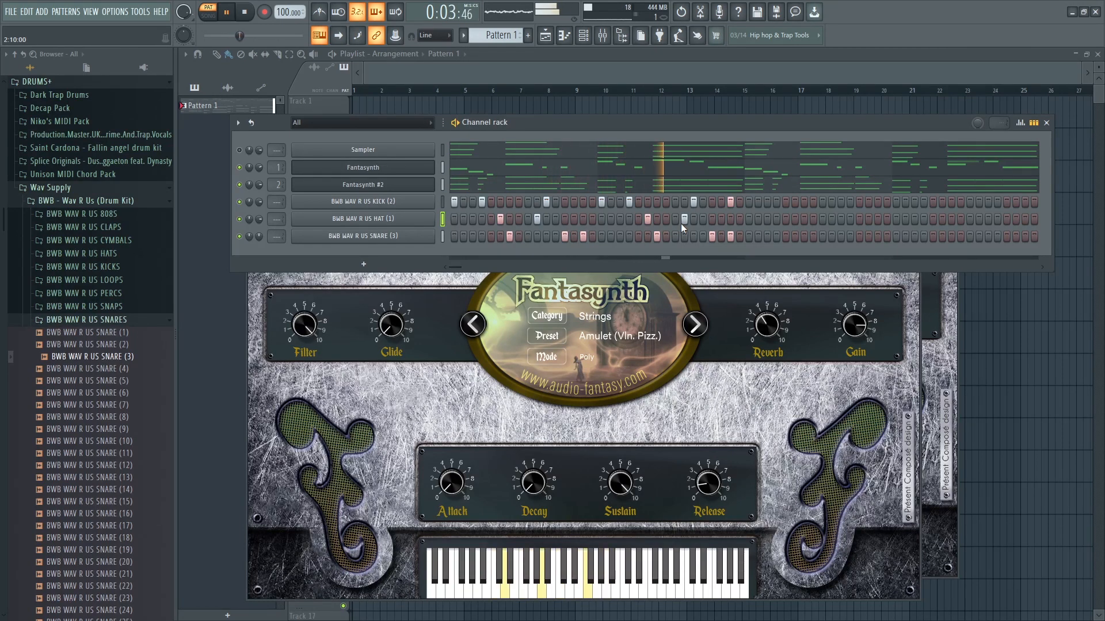
{"action": "key", "text": "space"}
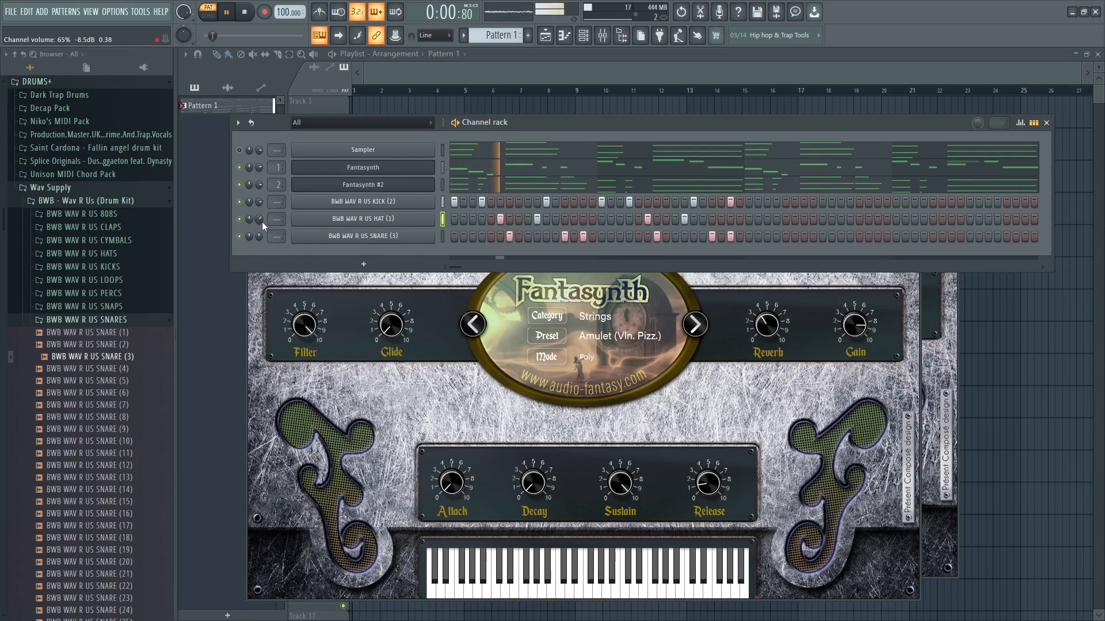
{"action": "key", "text": "space"}
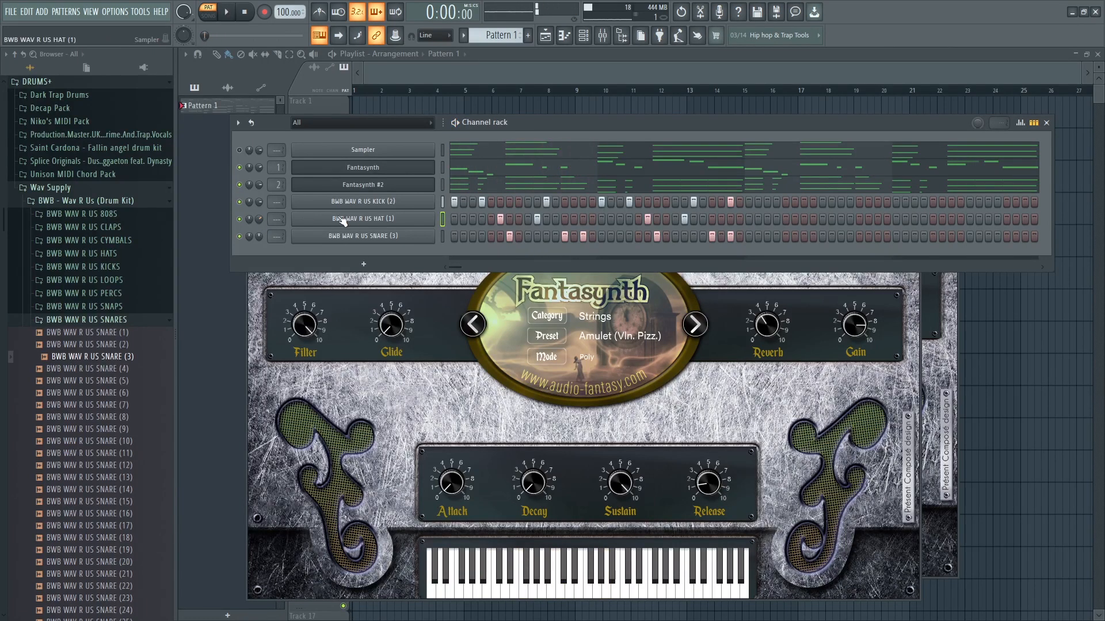
Open the BWB WAV R US HAT (1) channel in the piano roll and set the snap to 1/3 step.
{"action": "right_click", "coordinate": [344, 221]}
{"action": "left_click", "coordinate": [483, 220]}
{"action": "key", "text": "space"}
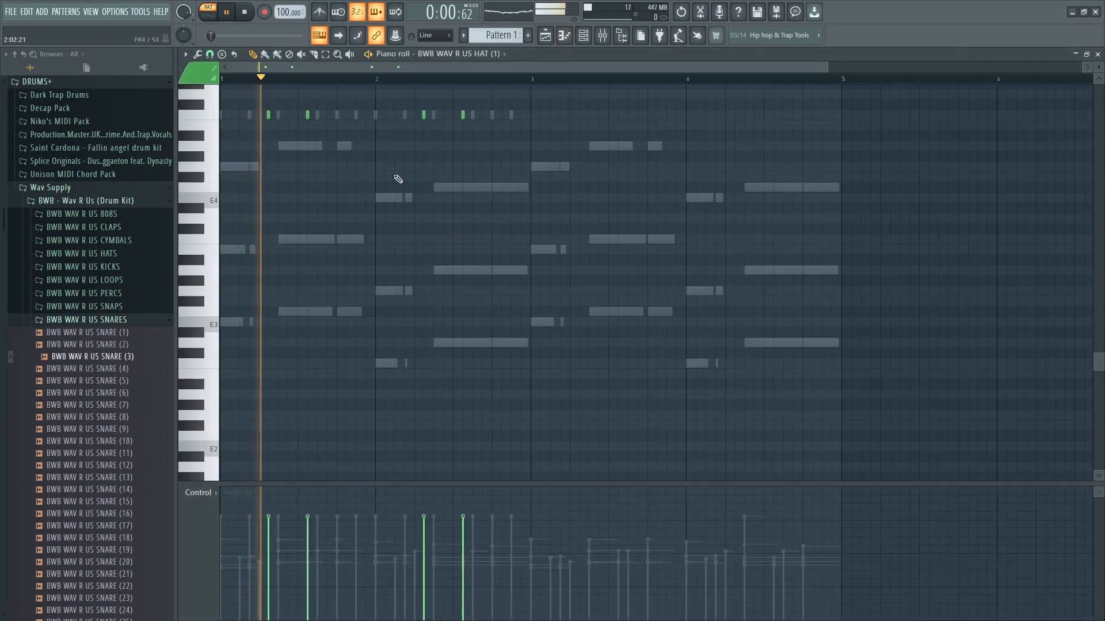
{"action": "scroll", "coordinate": [397, 226], "scroll_direction": "up", "scroll_amount": 3}
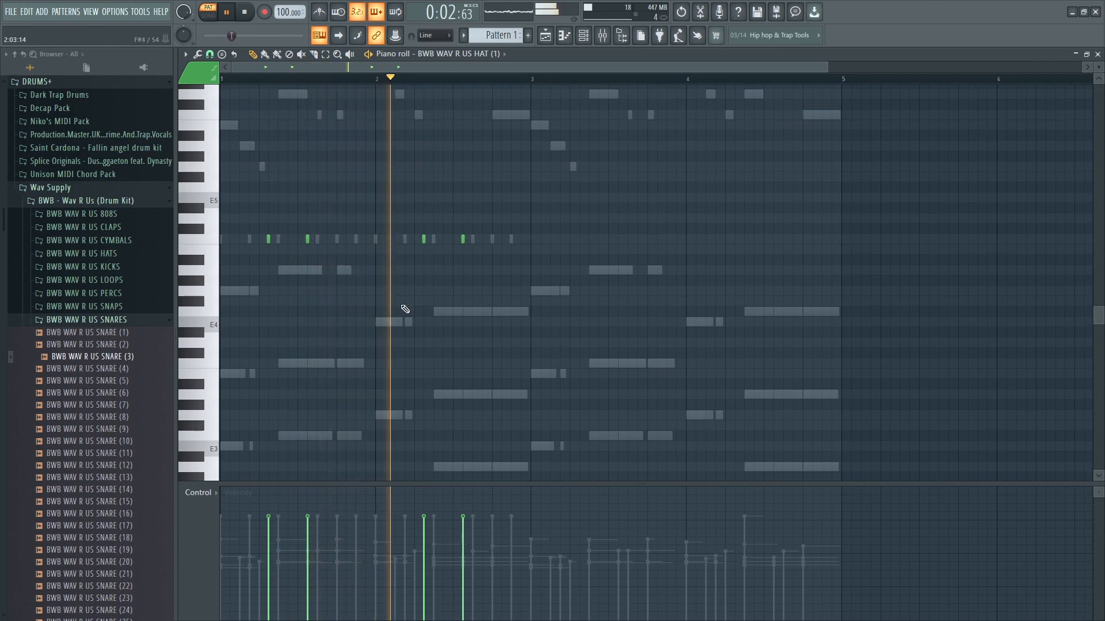
{"action": "key", "text": "space"}
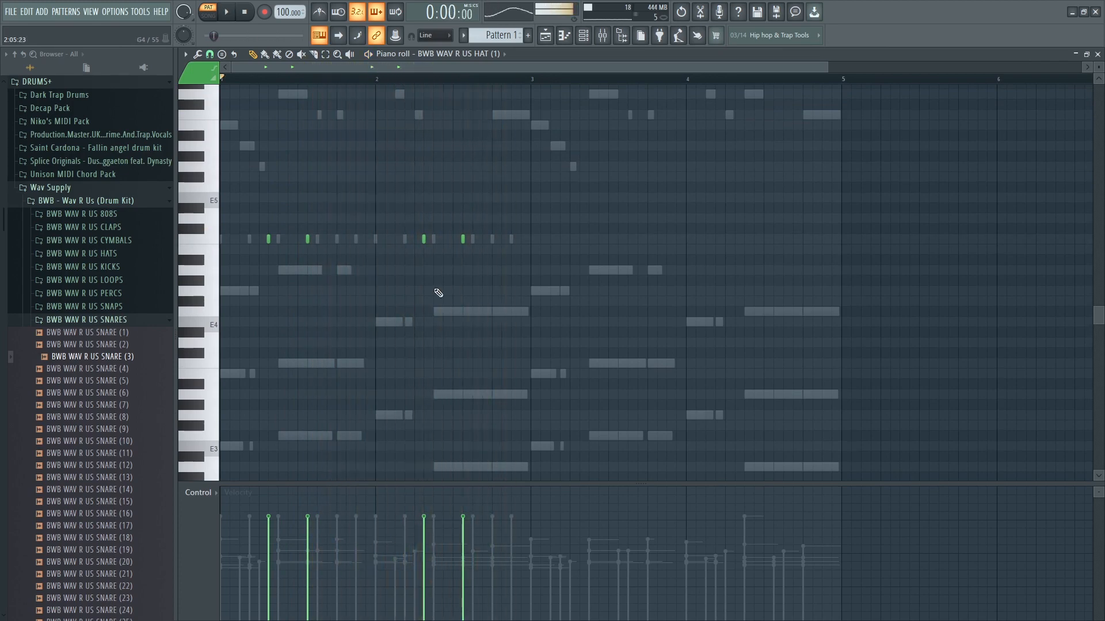
{"action": "left_click", "coordinate": [210, 56]}
{"action": "left_click", "coordinate": [222, 146]}
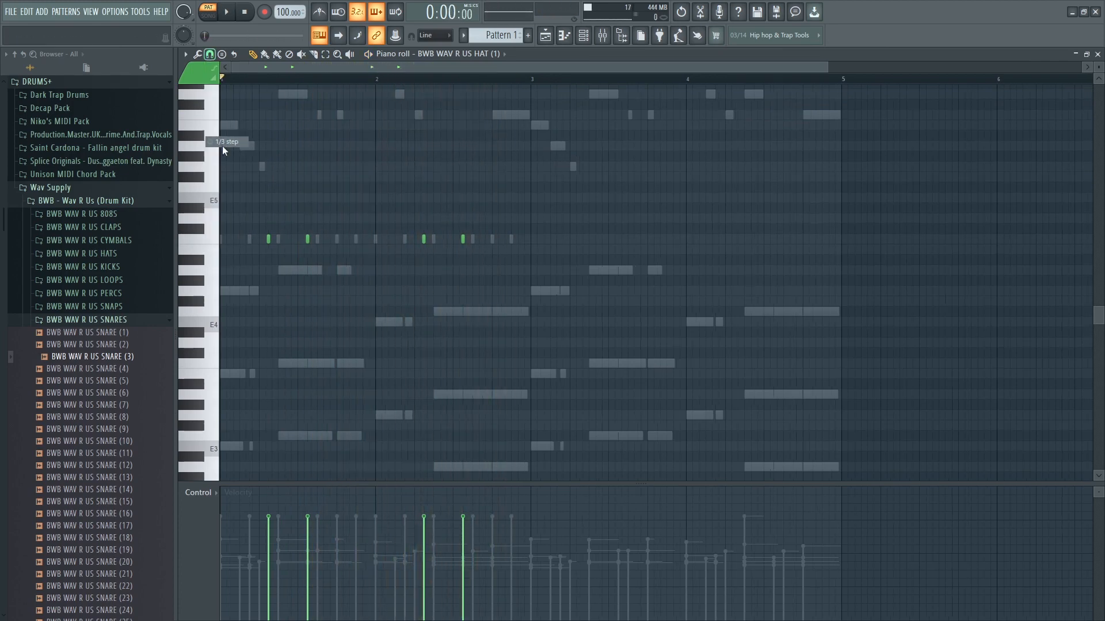
Try a roll of three C5 hat notes spaced 1/3 step apart, starting on step 14 of bar 2.
{"action": "left_click_drag", "start_coordinate": [823, 63], "coordinate": [570, 65]}
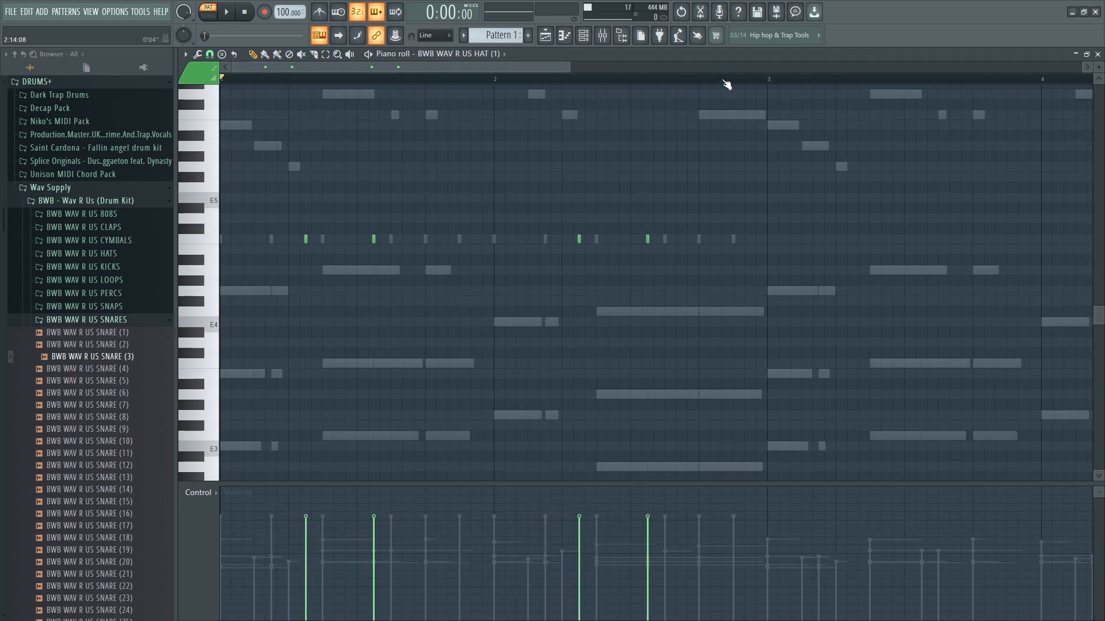
{"action": "scroll", "coordinate": [727, 84], "scroll_direction": "up", "scroll_amount": 4}
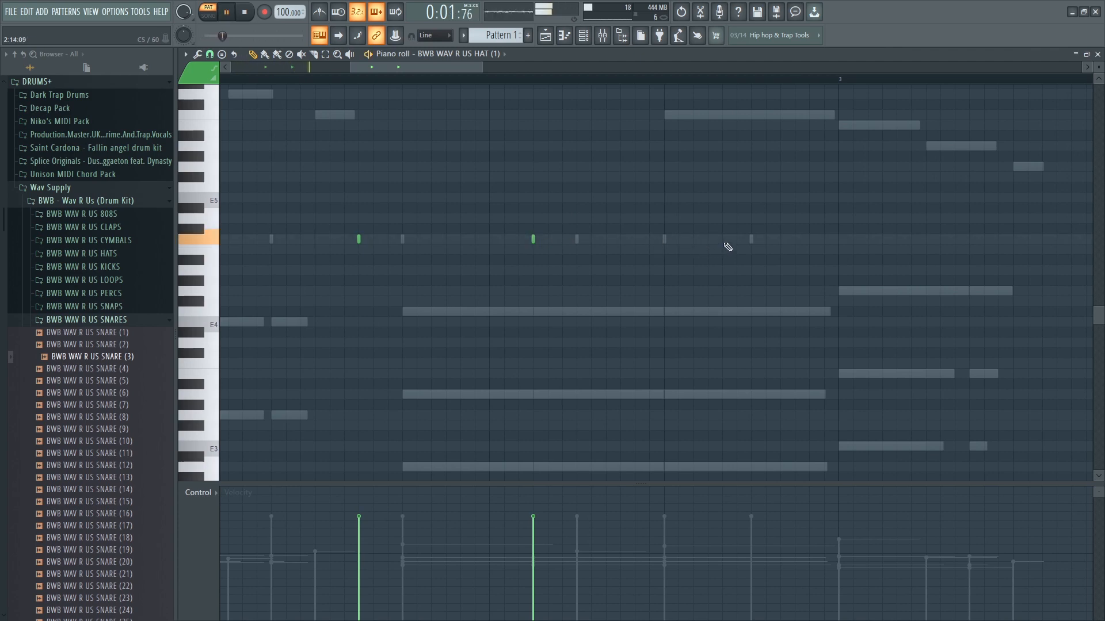
{"action": "left_click", "coordinate": [724, 243]}
{"action": "left_click", "coordinate": [711, 242]}
{"action": "left_click", "coordinate": [738, 240]}
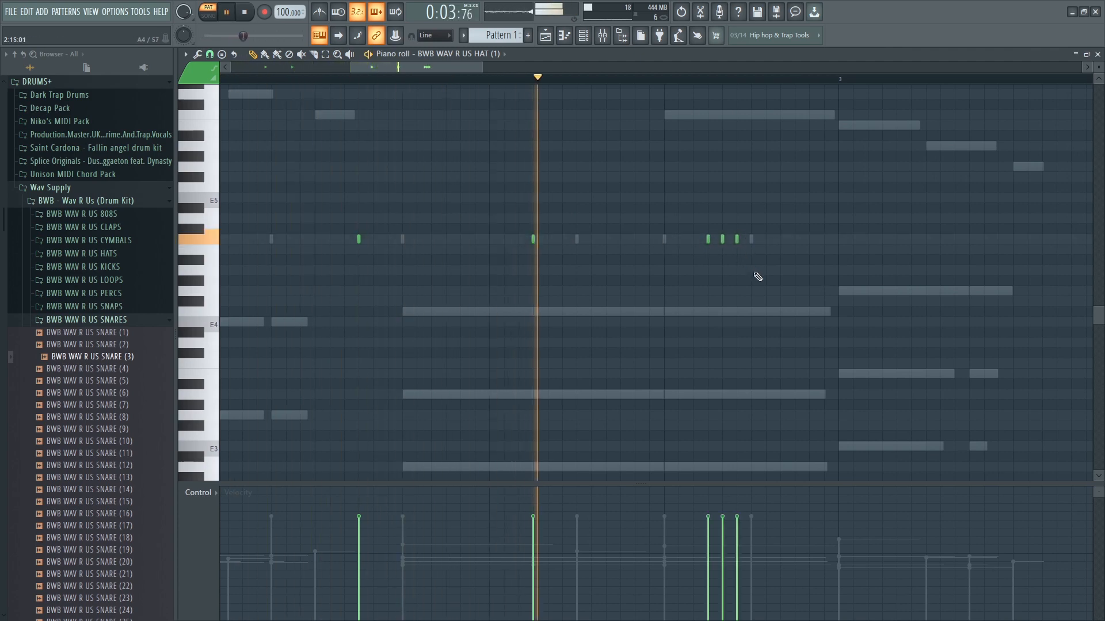
{"action": "key", "text": "space"}
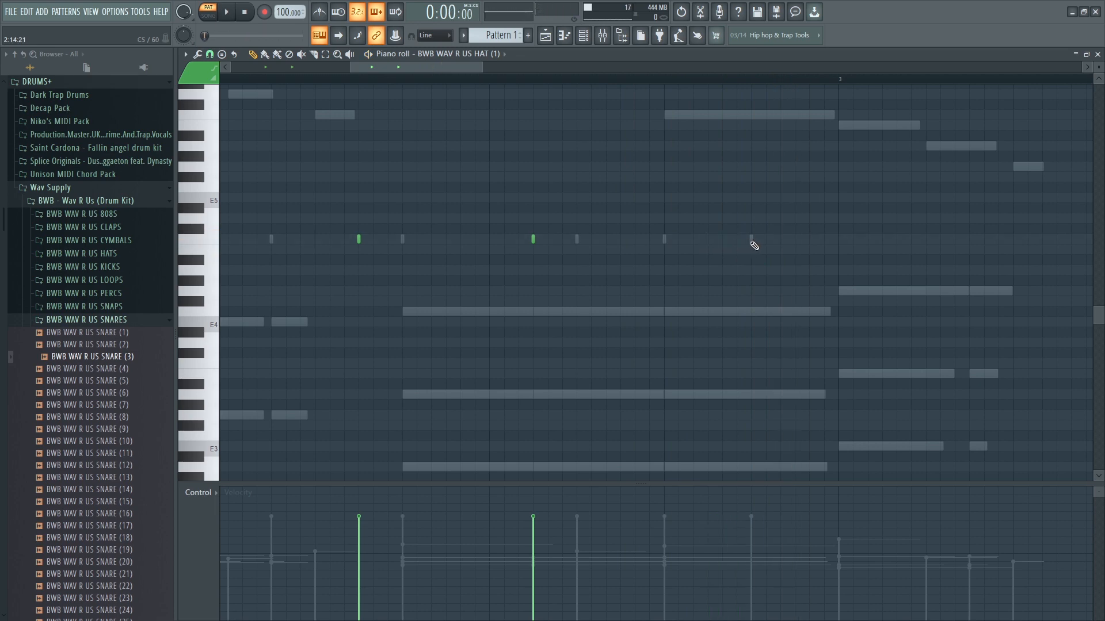
Add three C5 hat notes at 1/3-step spacing ending on step 16 of bar 2, and duplicate bars 1–2 into bars 3–4 using Bar snap.
{"action": "left_click", "coordinate": [792, 240]}
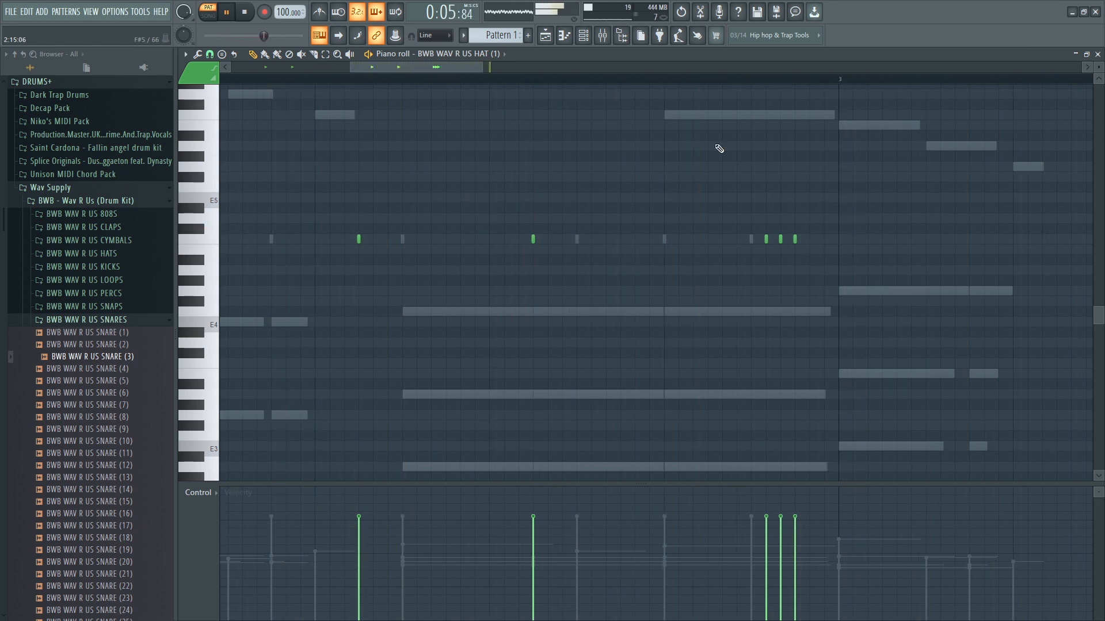
{"action": "left_click", "coordinate": [210, 54]}
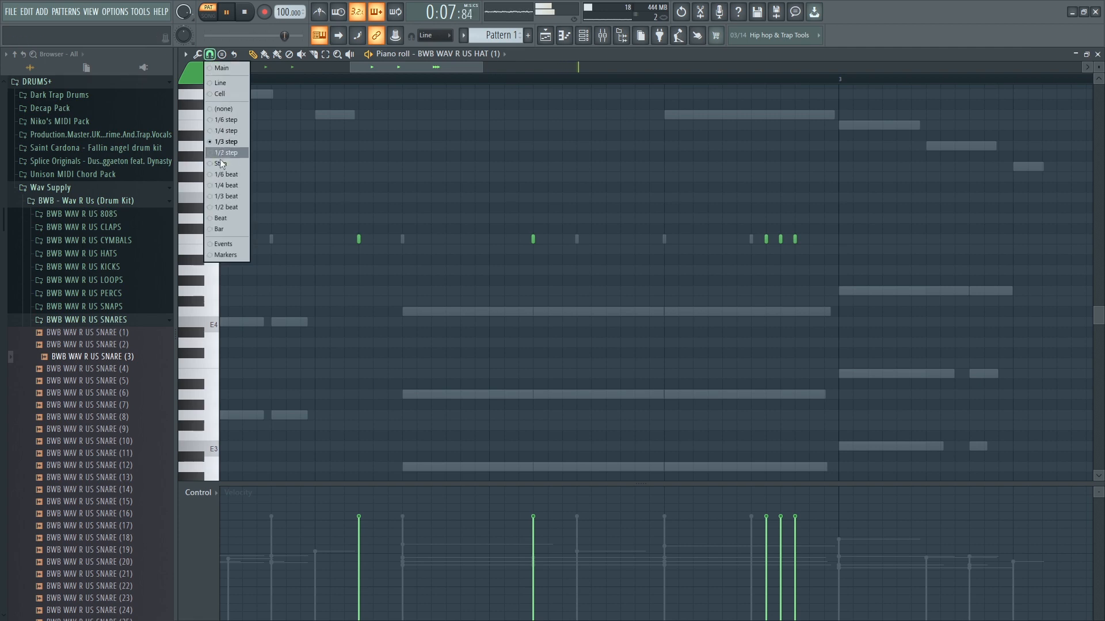
{"action": "left_click", "coordinate": [233, 226]}
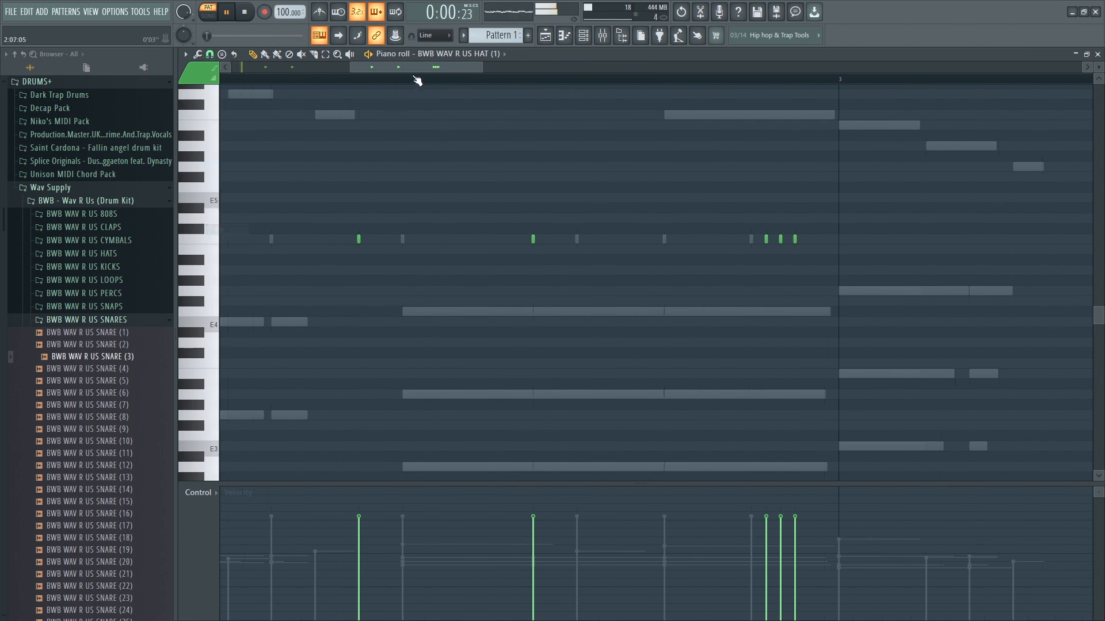
{"action": "left_click_drag", "start_coordinate": [350, 66], "coordinate": [230, 67]}
{"action": "left_click_drag", "start_coordinate": [483, 67], "coordinate": [664, 68]}
{"action": "key", "text": "space"}
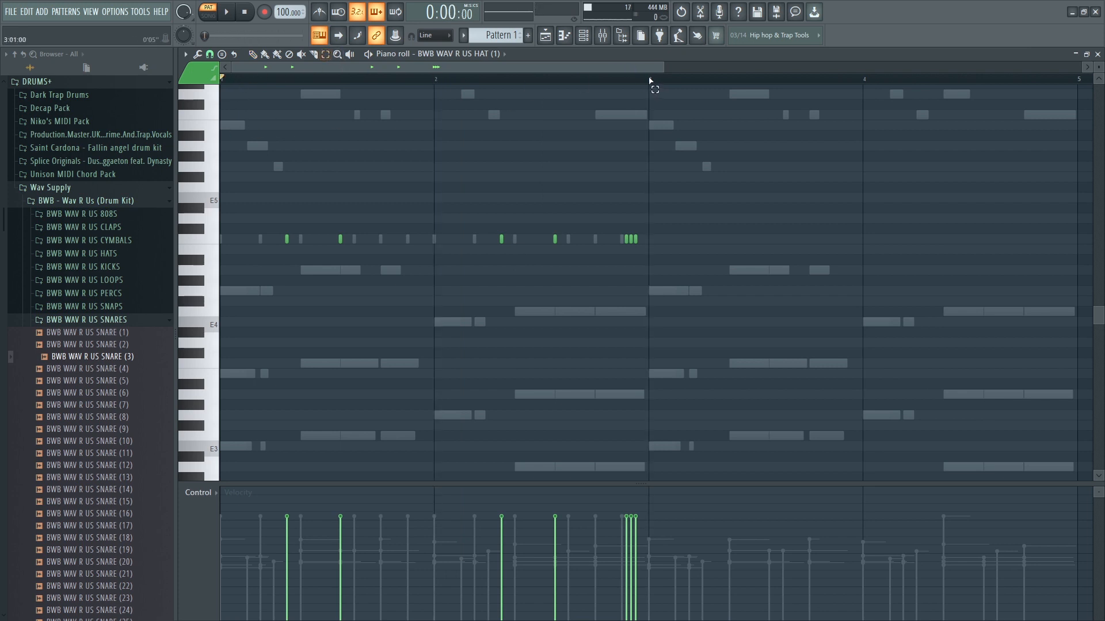
{"action": "left_click_drag", "start_coordinate": [651, 81], "coordinate": [127, 174]}
{"action": "key", "text": "ctrl+b"}
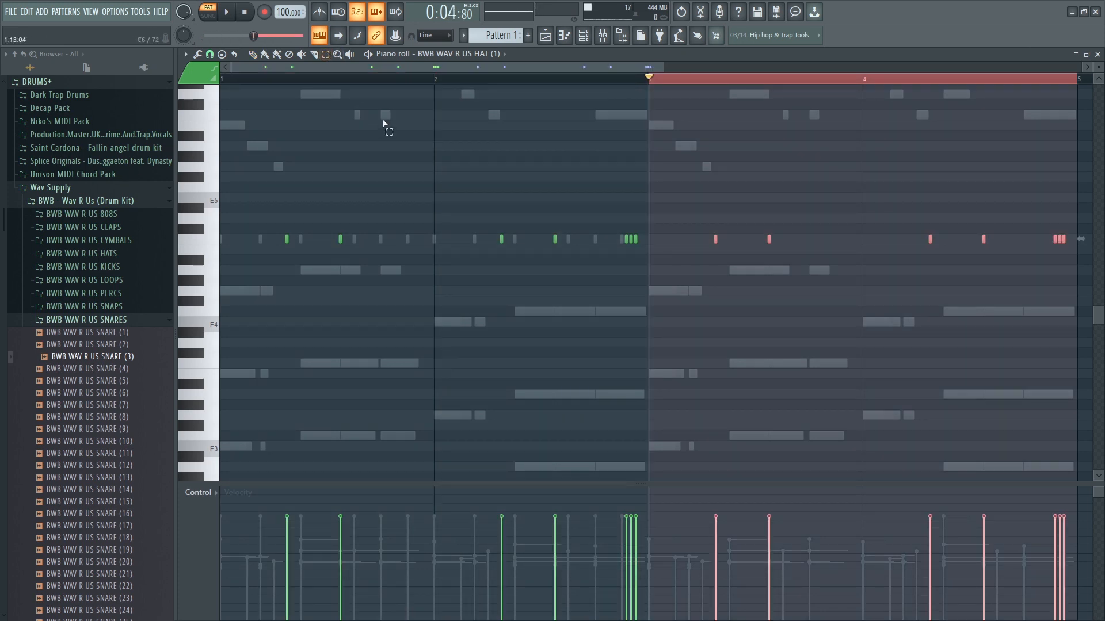
Switch the piano roll to BWB WAV R US KICK (2) and duplicate the kick pattern of bars 1–2 into bars 3–4.
{"action": "left_click", "coordinate": [505, 55]}
{"action": "left_click", "coordinate": [481, 113]}
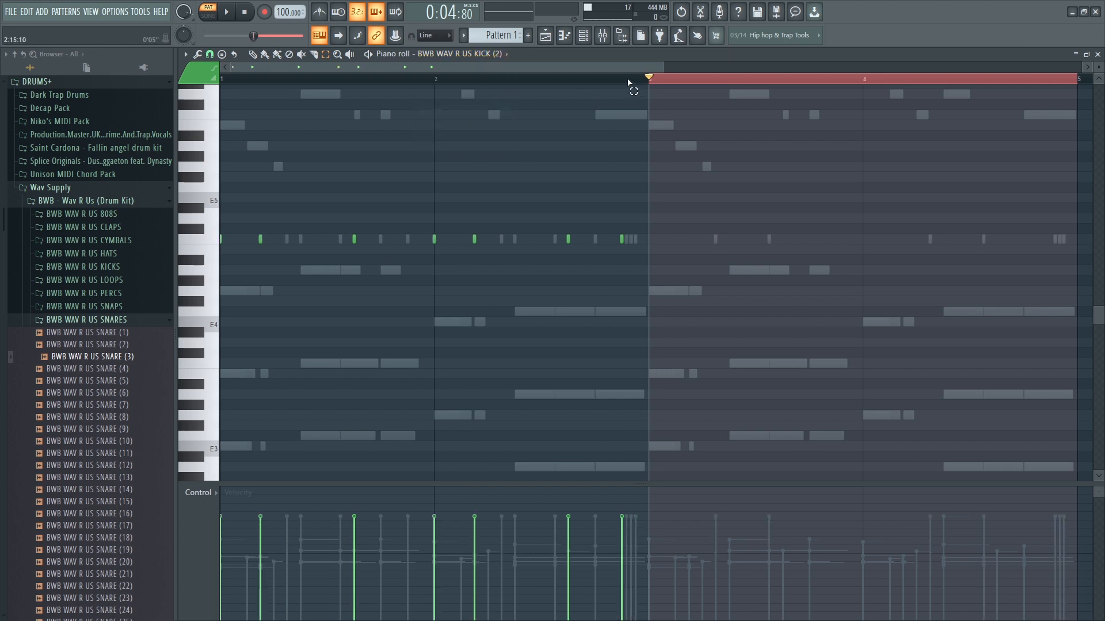
{"action": "left_click_drag", "start_coordinate": [649, 81], "coordinate": [122, 92]}
{"action": "key", "text": "ctrl+v"}
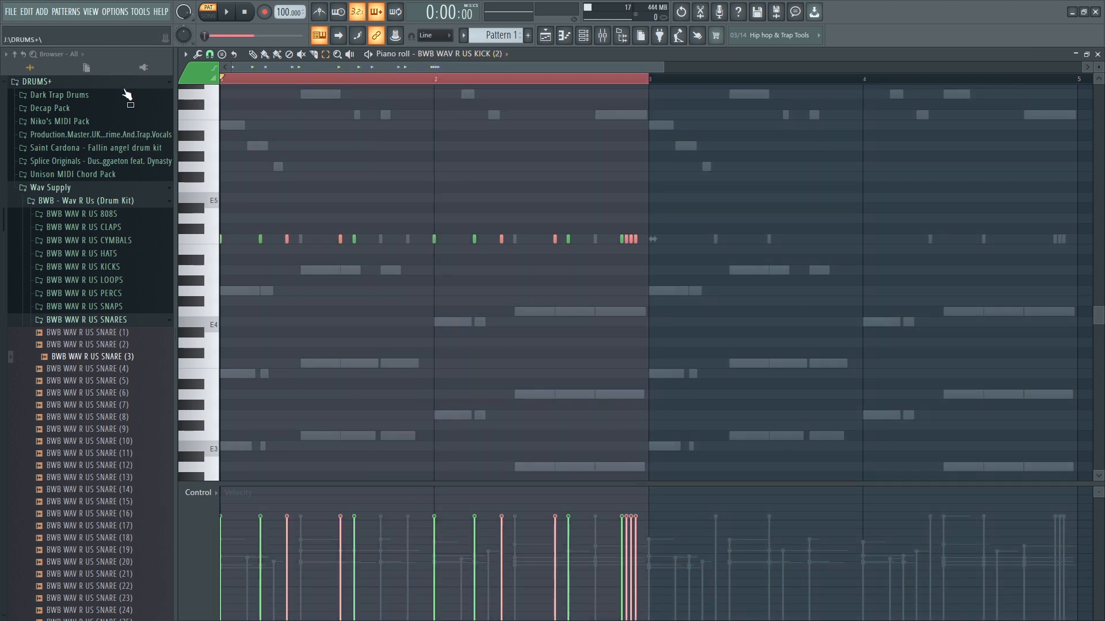
{"action": "key", "text": "ctrl+z"}
{"action": "key", "text": "ctrl+b"}
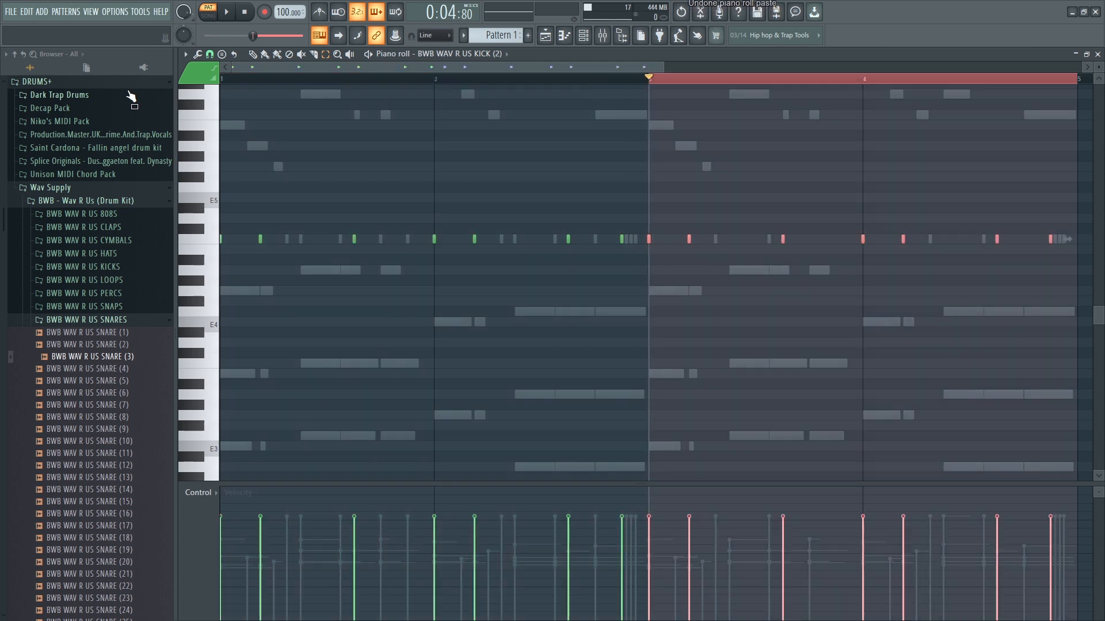
Switch the piano roll to BWB WAV R US SNARE (3), duplicate the snares of bars 1–2 into bars 3–4, and clear the selection.
{"action": "left_click", "coordinate": [506, 55]}
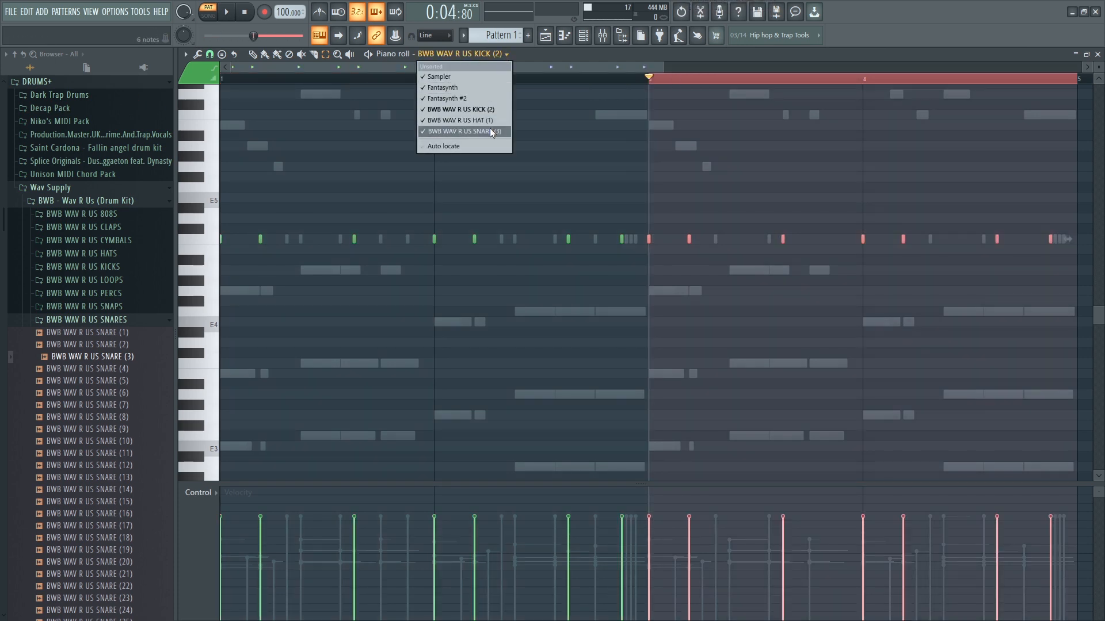
{"action": "left_click", "coordinate": [489, 128]}
{"action": "left_click_drag", "start_coordinate": [648, 80], "coordinate": [176, 86]}
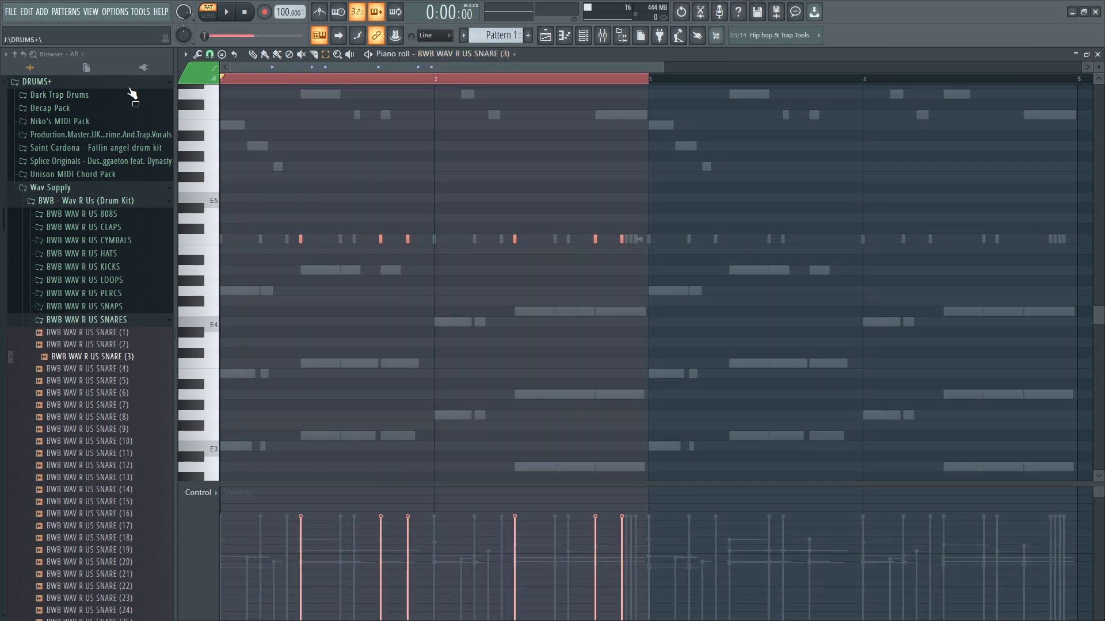
{"action": "key", "text": "ctrl+b"}
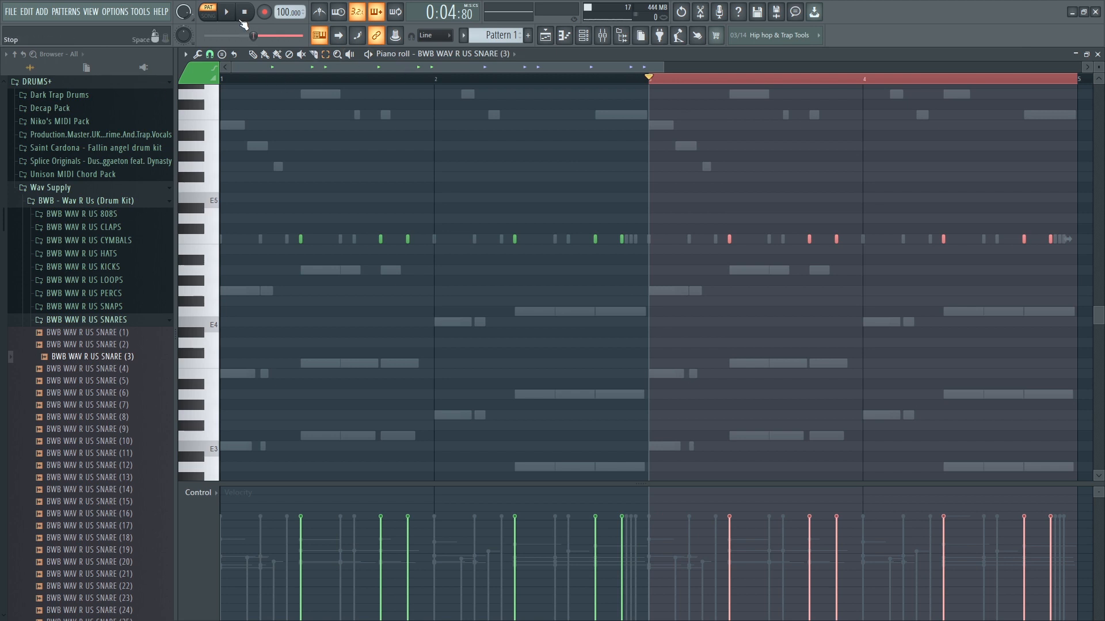
{"action": "key", "text": "ctrl+d"}
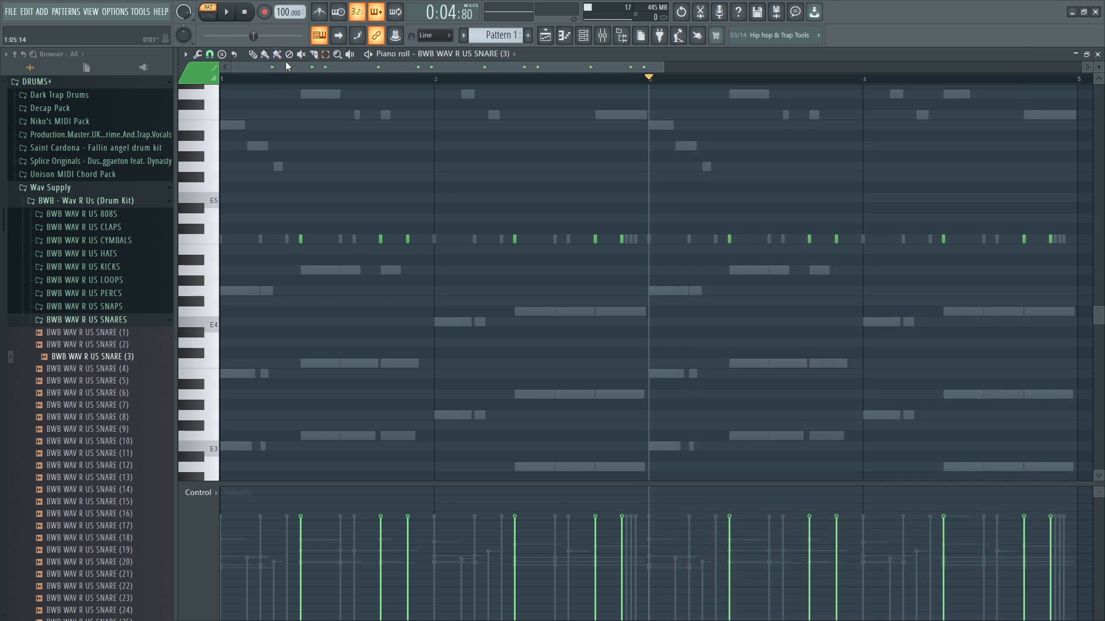
Set the piano roll snap to 1/4 beat and play the four-bar pattern.
{"action": "left_click", "coordinate": [210, 54]}
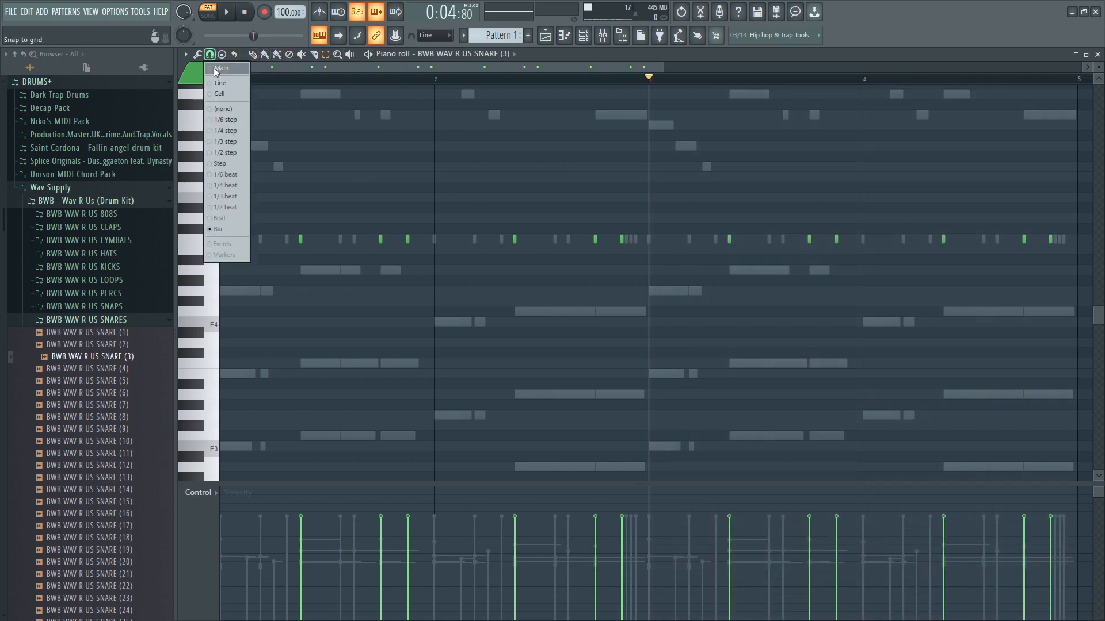
{"action": "left_click", "coordinate": [223, 185]}
{"action": "key", "text": "space"}
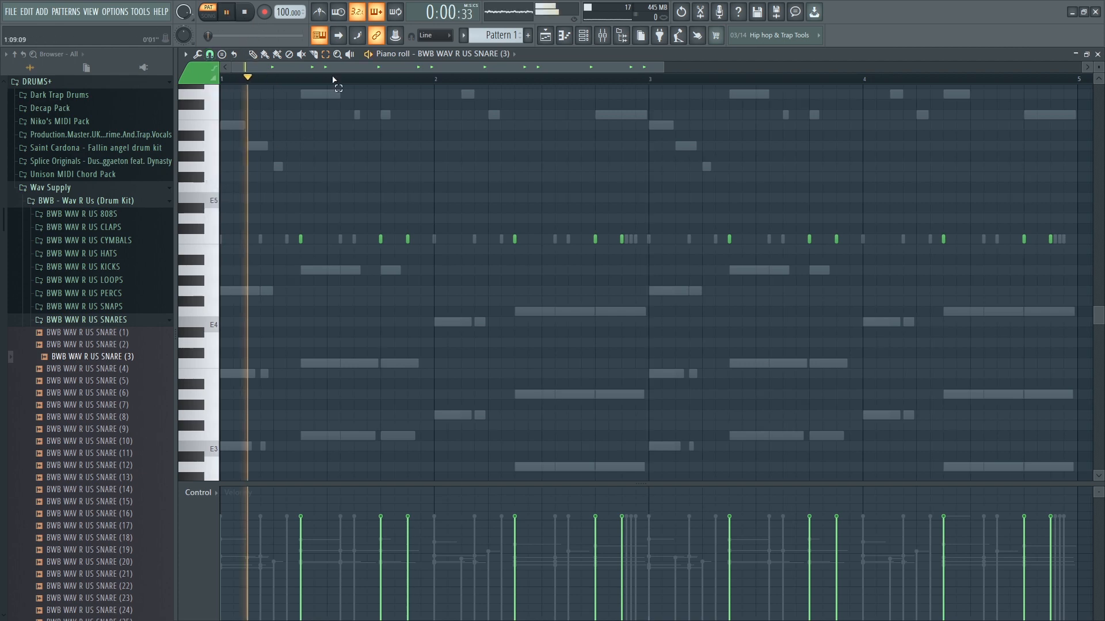
Close the piano roll, lower the hat channel's volume to 51%, and shift the channel rack slightly down.
{"action": "left_click", "coordinate": [1097, 54]}
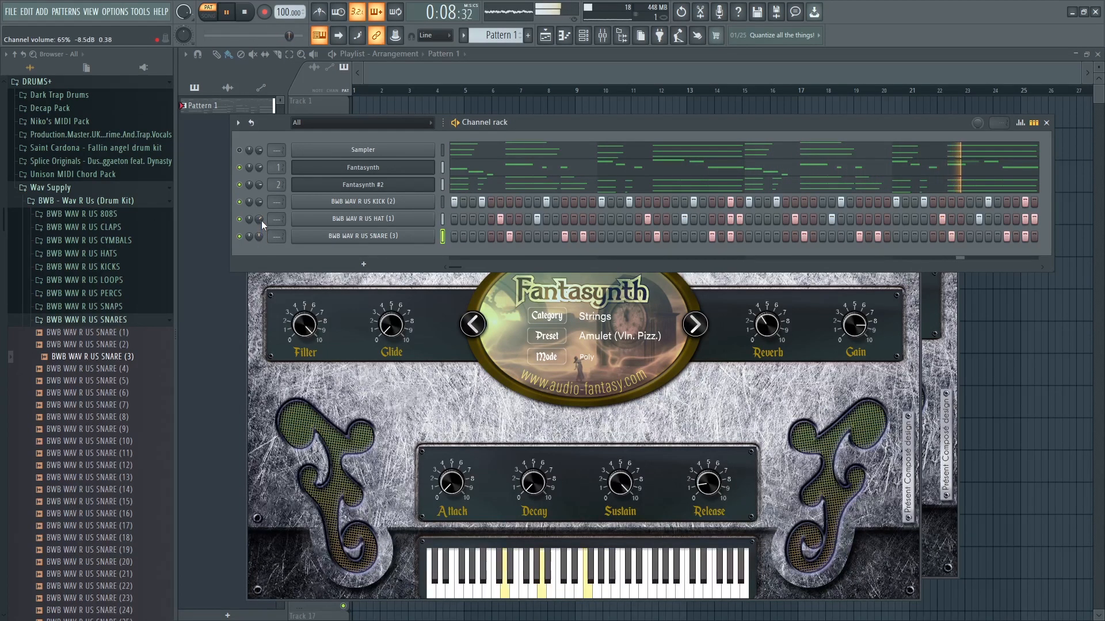
{"action": "left_click_drag", "start_coordinate": [260, 220], "coordinate": [261, 230]}
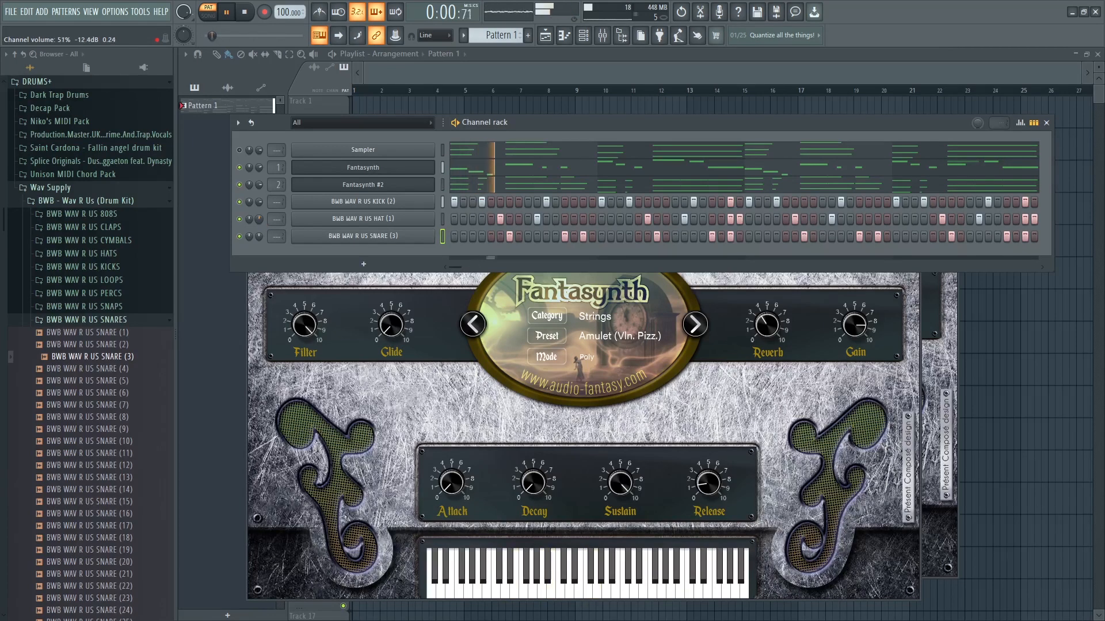
{"action": "left_click_drag", "start_coordinate": [495, 125], "coordinate": [488, 139]}
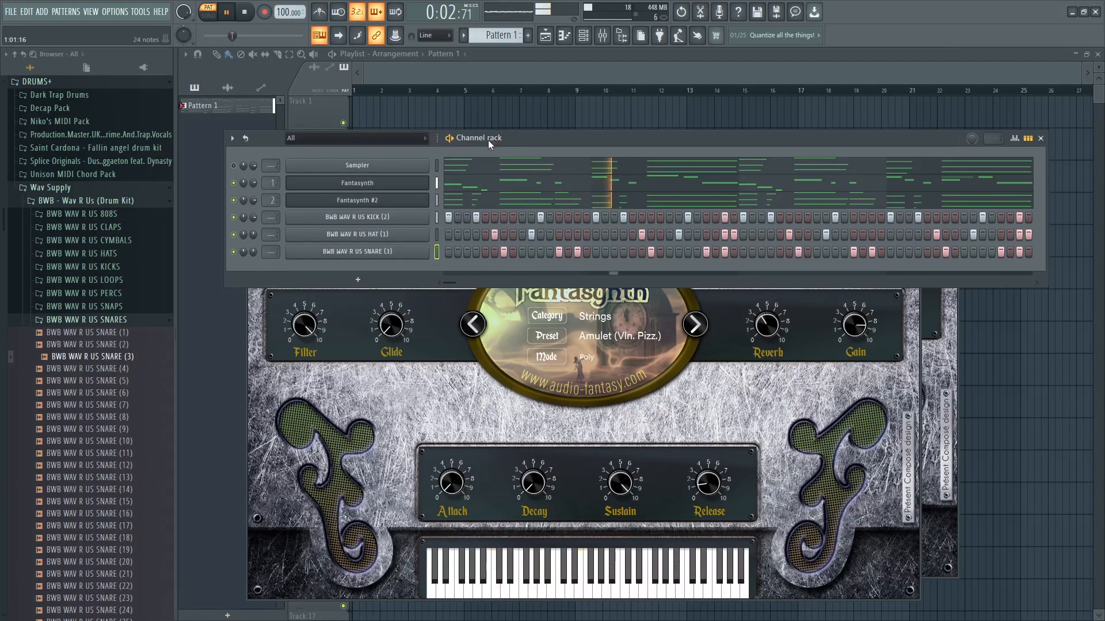
Audition the percussion samples in the BWB WAV R US PERCS folder up to PERC (14).
{"action": "left_click", "coordinate": [110, 294]}
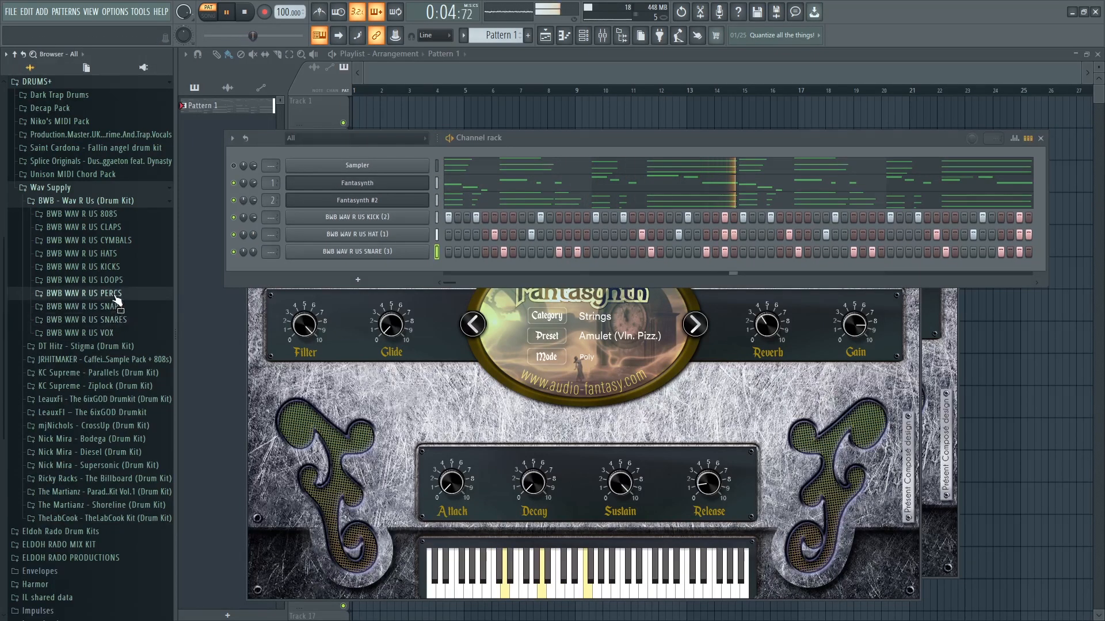
{"action": "left_click", "coordinate": [111, 318]}
{"action": "key", "text": "space"}
{"action": "key", "text": "Down"}
{"action": "key", "text": "Down"}
{"action": "key", "text": "Down"}
{"action": "key", "text": "Down"}
{"action": "key", "text": "Down"}
{"action": "key", "text": "Down"}
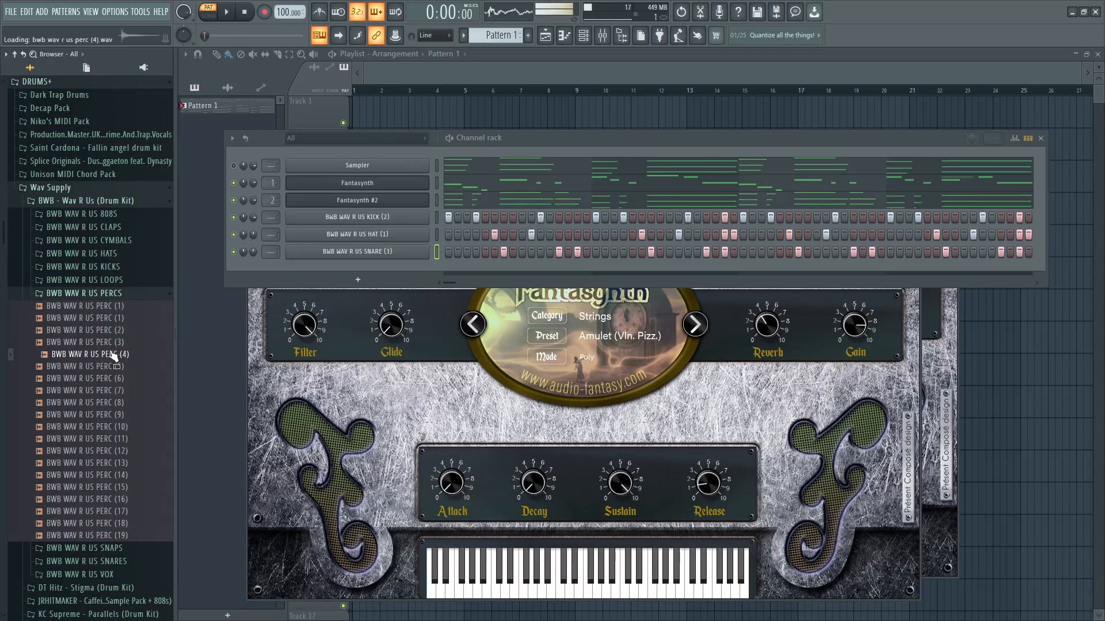
{"action": "left_click", "coordinate": [107, 414]}
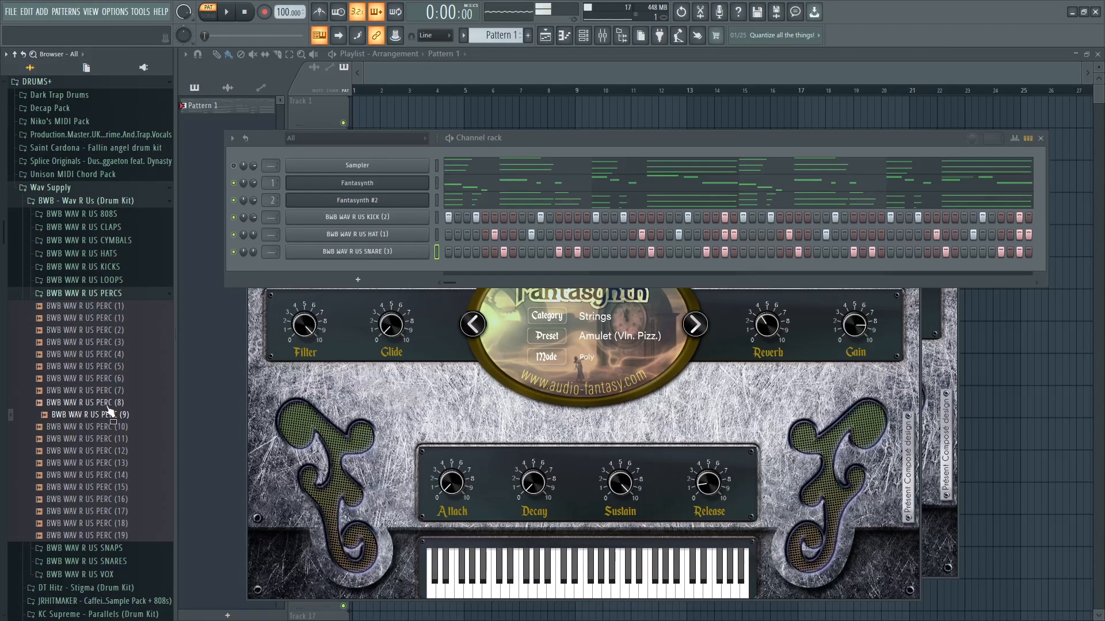
{"action": "left_click_drag", "start_coordinate": [107, 414], "coordinate": [111, 475]}
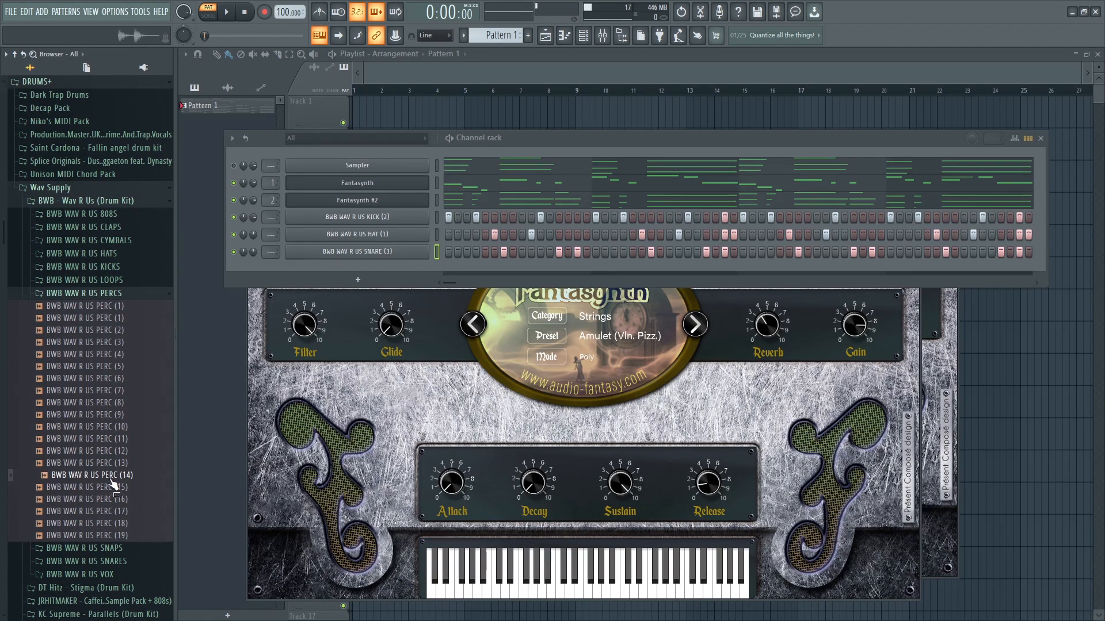
Add BWB WAV R US PERC (14) as a new channel, place a hit on step 19, and lower its volume.
{"action": "key", "text": "space"}
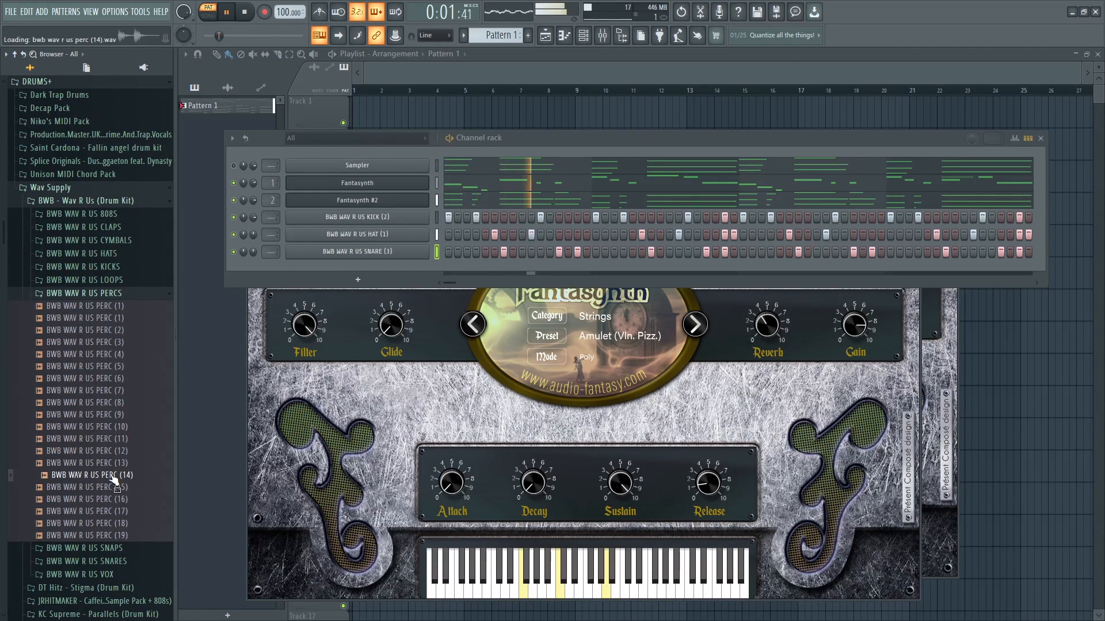
{"action": "left_click_drag", "start_coordinate": [113, 480], "coordinate": [368, 265]}
{"action": "left_click", "coordinate": [615, 269]}
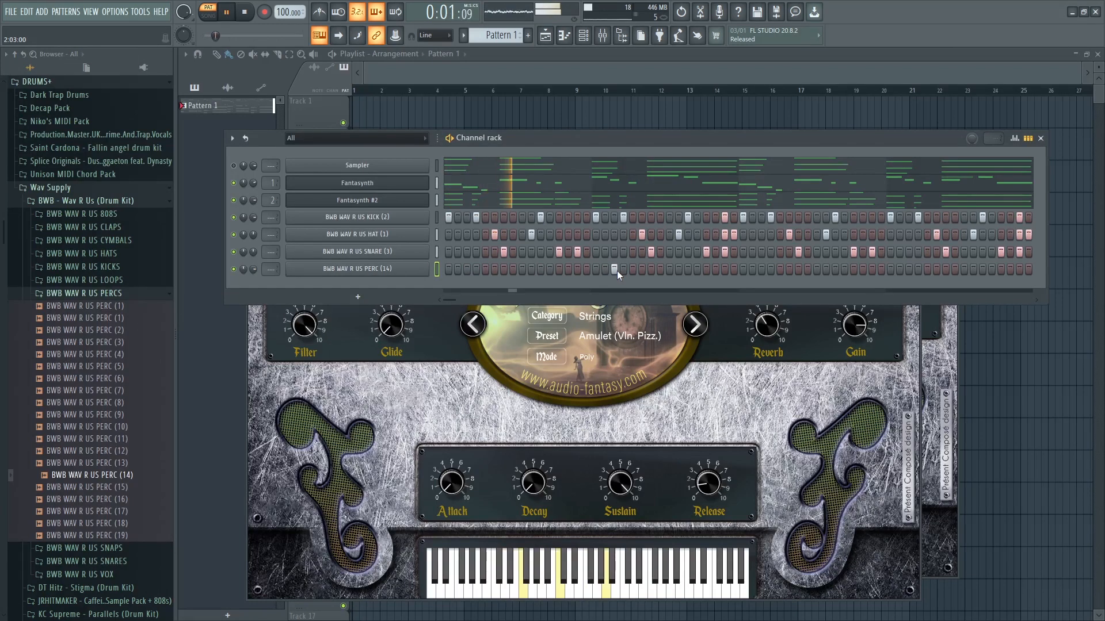
{"action": "left_click_drag", "start_coordinate": [254, 269], "coordinate": [254, 283]}
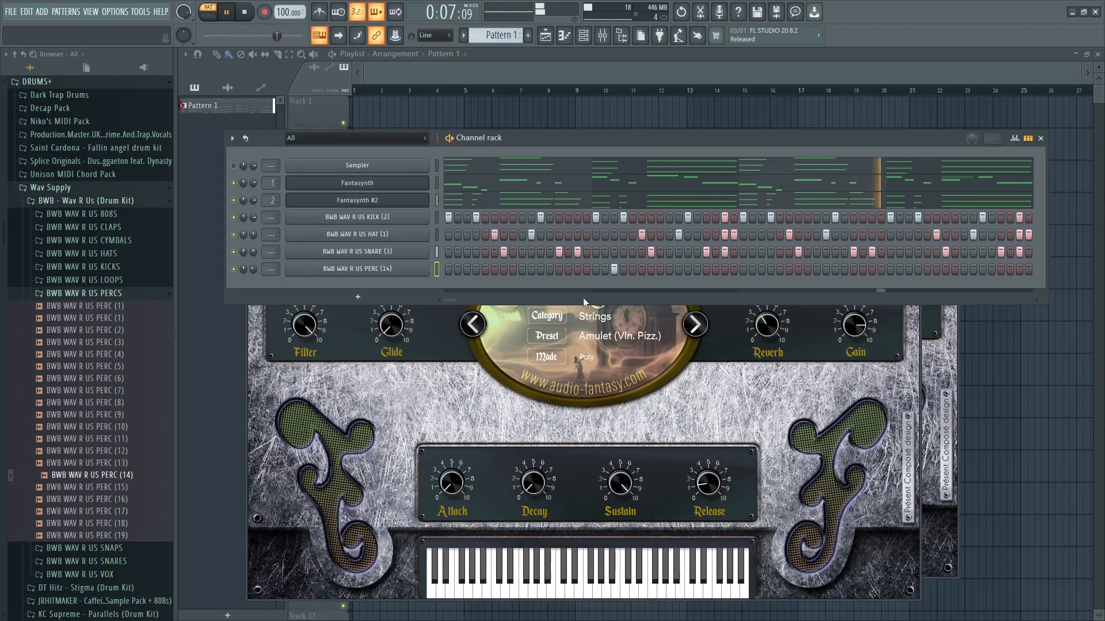
Add BWB WAV R US CRASH (1) from the cymbals folder as a channel, with a hit on step 1 and its volume at 17%.
{"action": "left_click_drag", "start_coordinate": [92, 500], "coordinate": [115, 508]}
{"action": "left_click", "coordinate": [116, 511]}
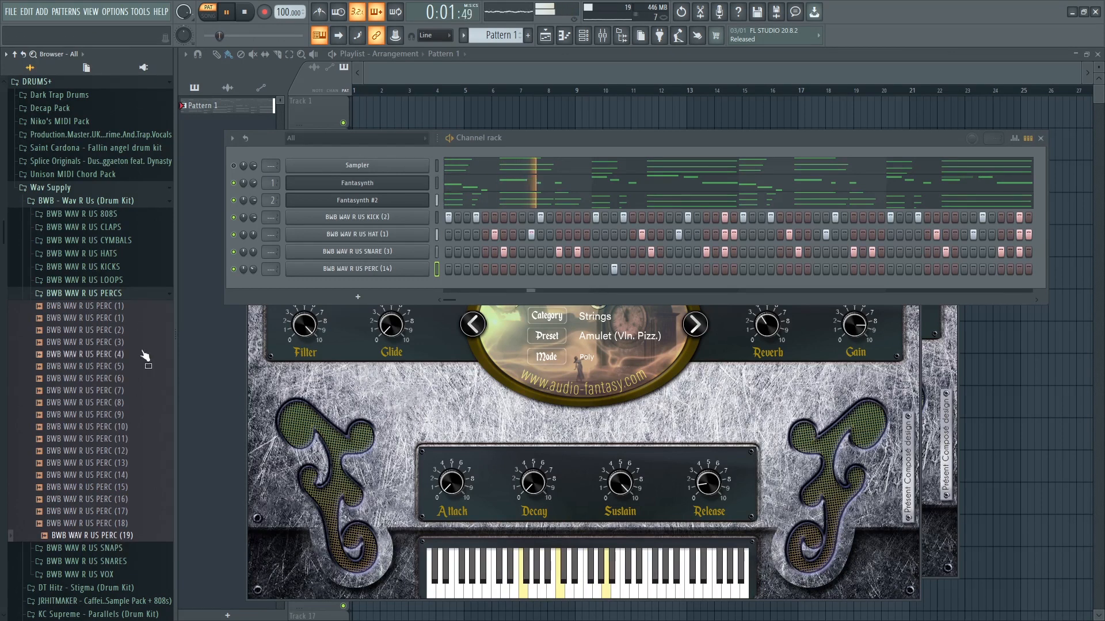
{"action": "left_click", "coordinate": [126, 293]}
{"action": "left_click", "coordinate": [118, 241]}
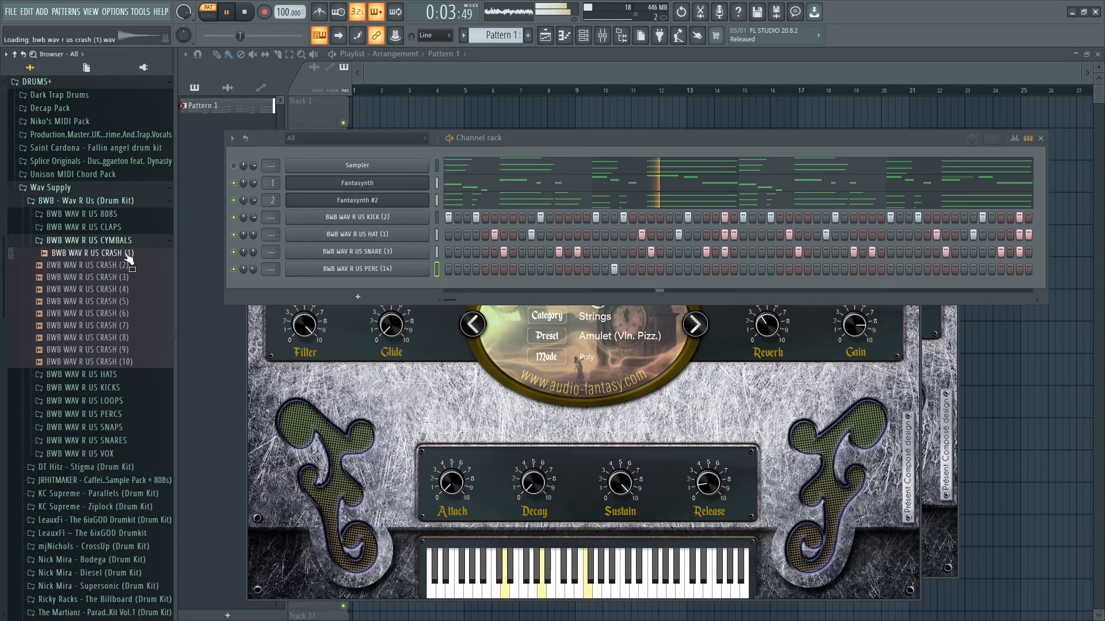
{"action": "left_click_drag", "start_coordinate": [123, 270], "coordinate": [345, 284]}
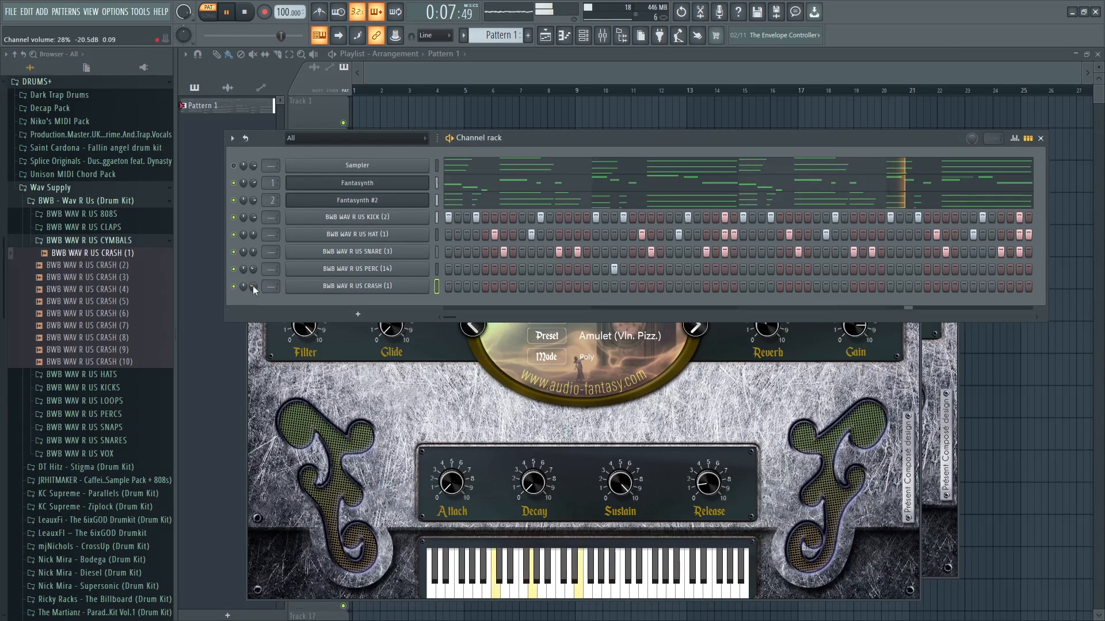
{"action": "left_click", "coordinate": [449, 288]}
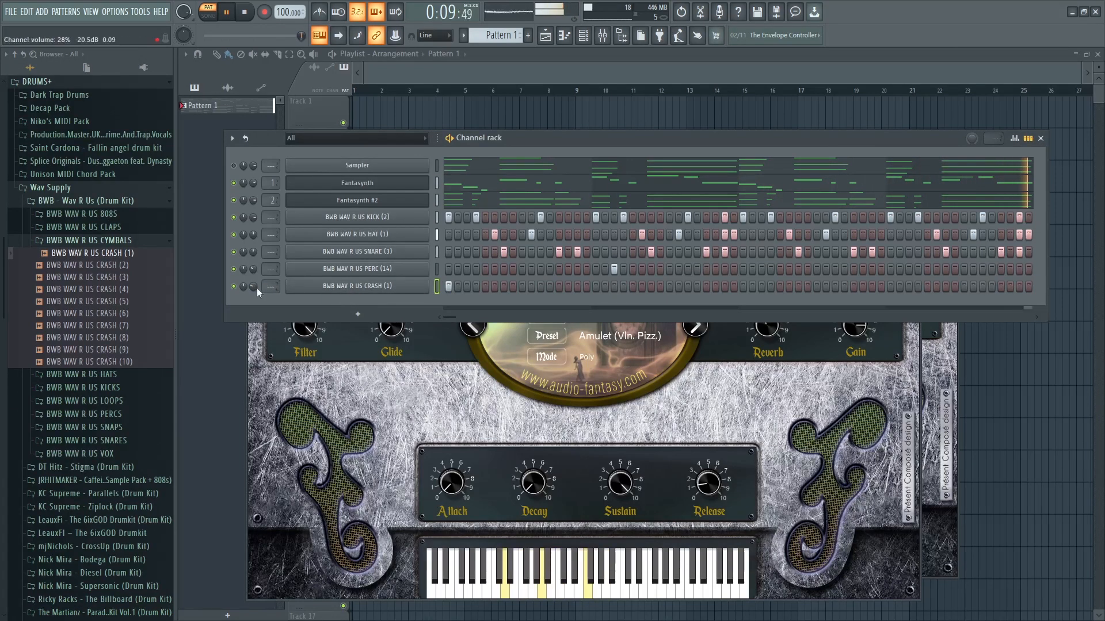
{"action": "left_click_drag", "start_coordinate": [254, 288], "coordinate": [254, 299]}
Stop playback and audition the crash samples from CRASH (2) through CRASH (10).
{"action": "key", "text": "space"}
{"action": "left_click", "coordinate": [120, 268]}
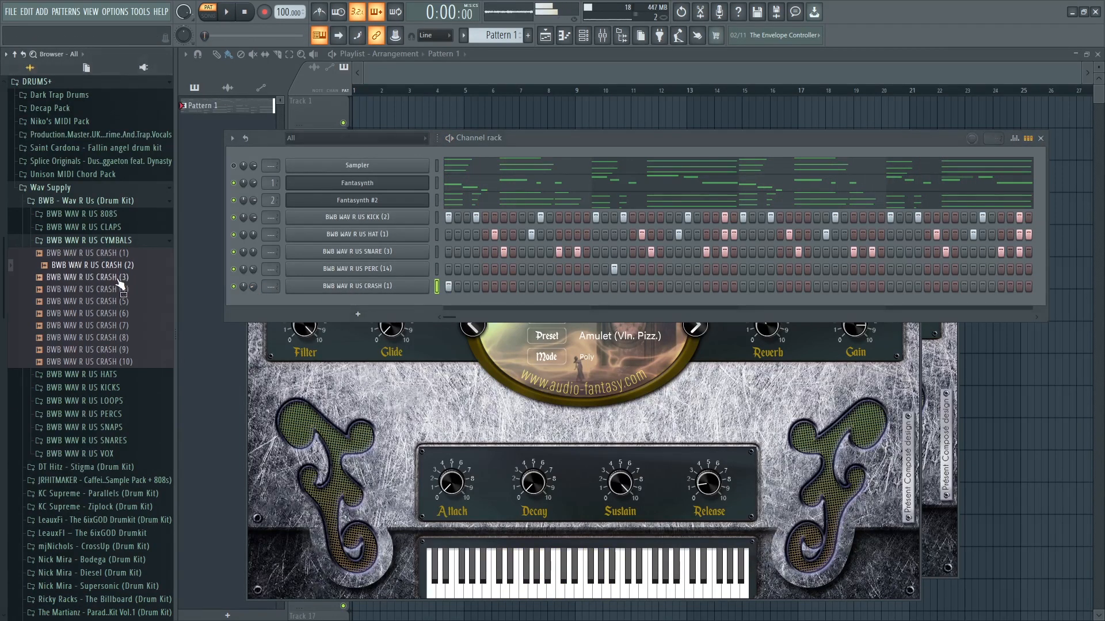
{"action": "left_click", "coordinate": [117, 280]}
{"action": "left_click", "coordinate": [114, 291]}
{"action": "left_click", "coordinate": [109, 303]}
{"action": "left_click", "coordinate": [110, 313]}
{"action": "left_click", "coordinate": [108, 326]}
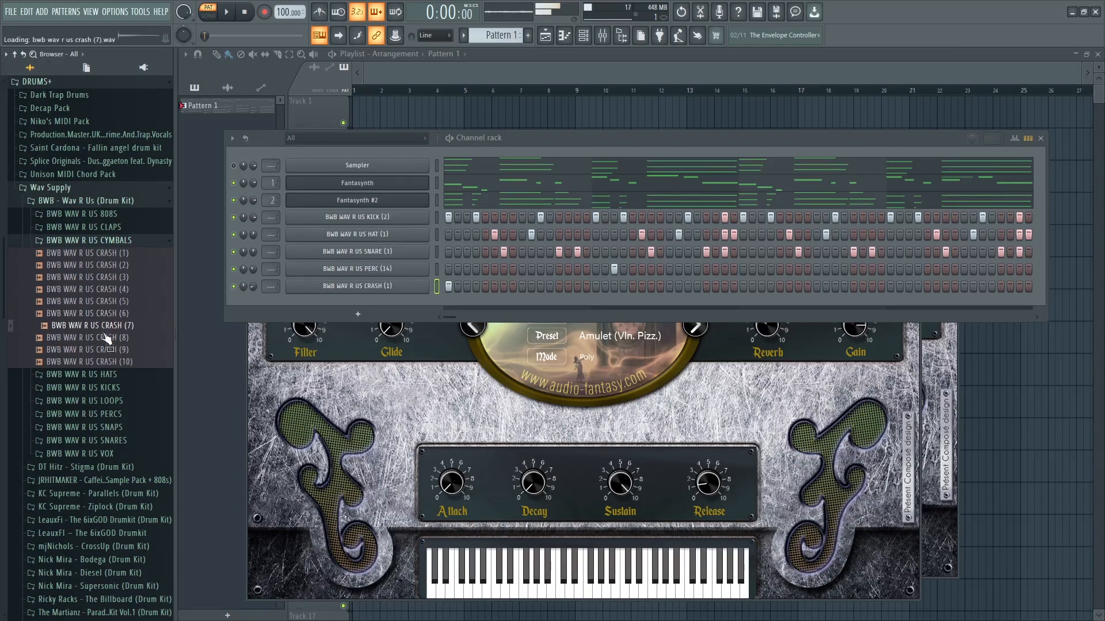
{"action": "left_click", "coordinate": [105, 339]}
{"action": "left_click", "coordinate": [107, 351]}
{"action": "left_click", "coordinate": [105, 362]}
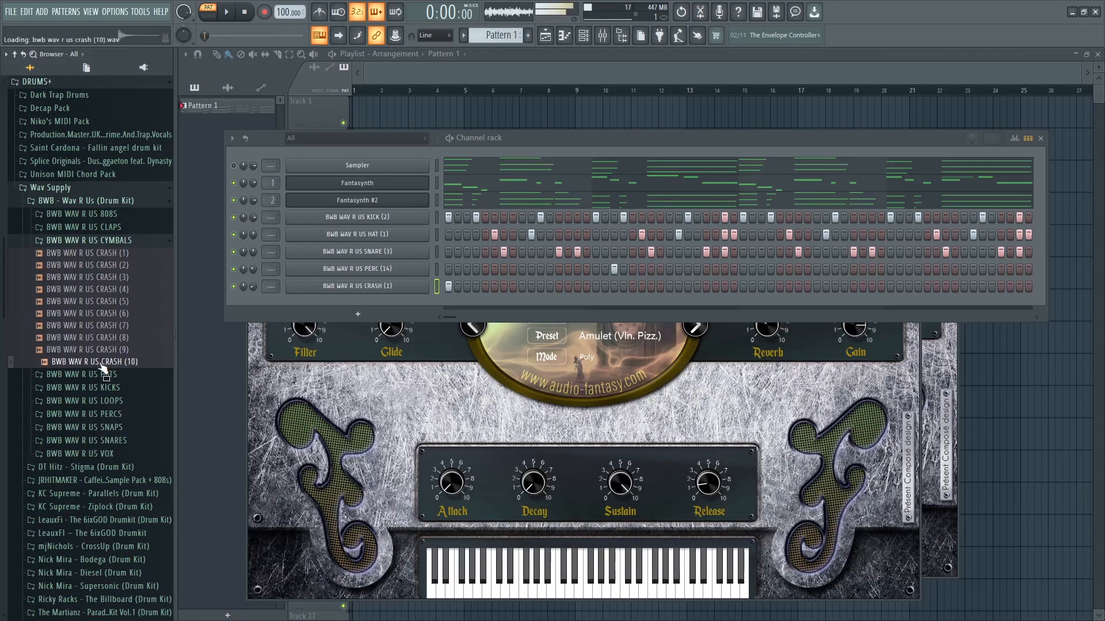
Fine-tune the crash channel's volume during playback and replay the pattern from the start to check the mix.
{"action": "key", "text": "space"}
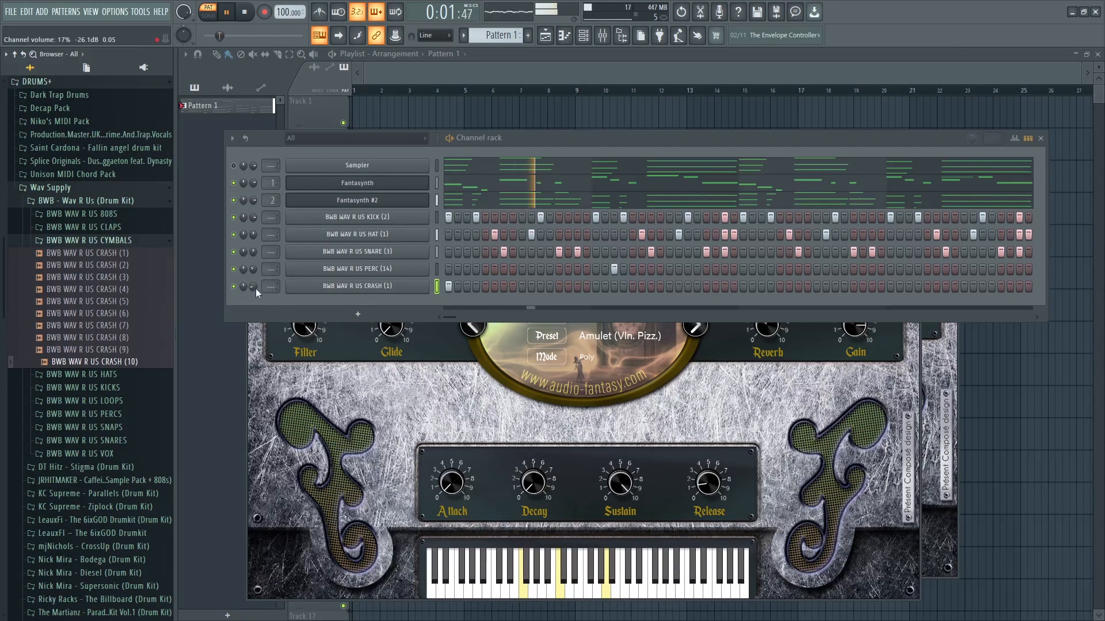
{"action": "left_click_drag", "start_coordinate": [254, 287], "coordinate": [254, 286]}
{"action": "key", "text": "space"}
{"action": "key", "text": "space"}
{"action": "key", "text": "space"}
{"action": "key", "text": "space"}
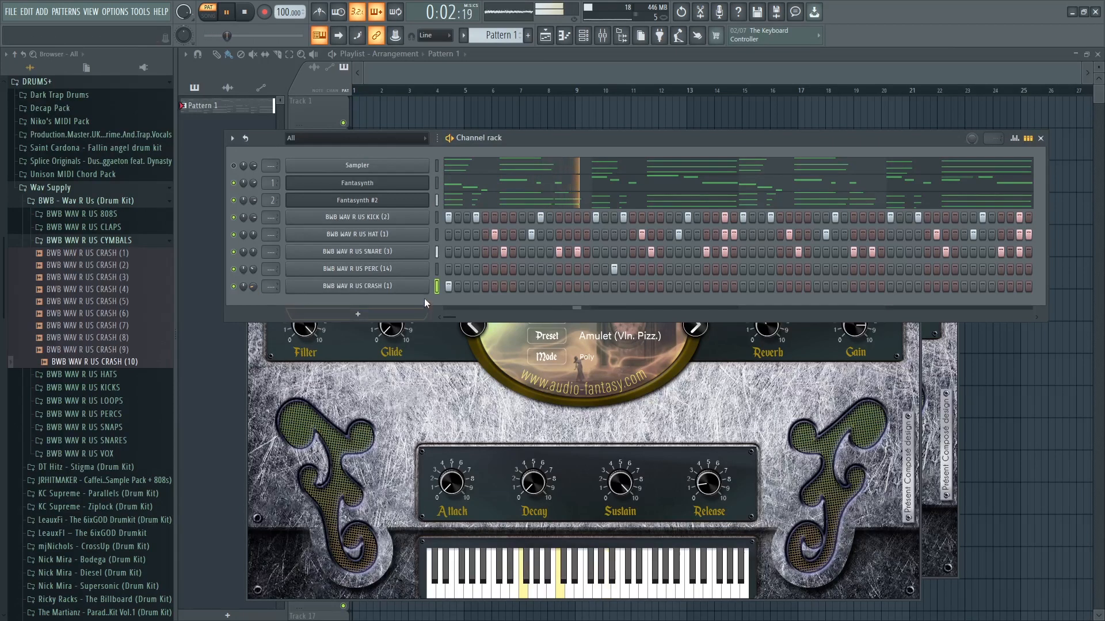
Audition samples from the BWB WAV R US SNARES folder and add BWB WAV R US SNARE (10) as a new channel.
{"action": "left_click", "coordinate": [116, 243]}
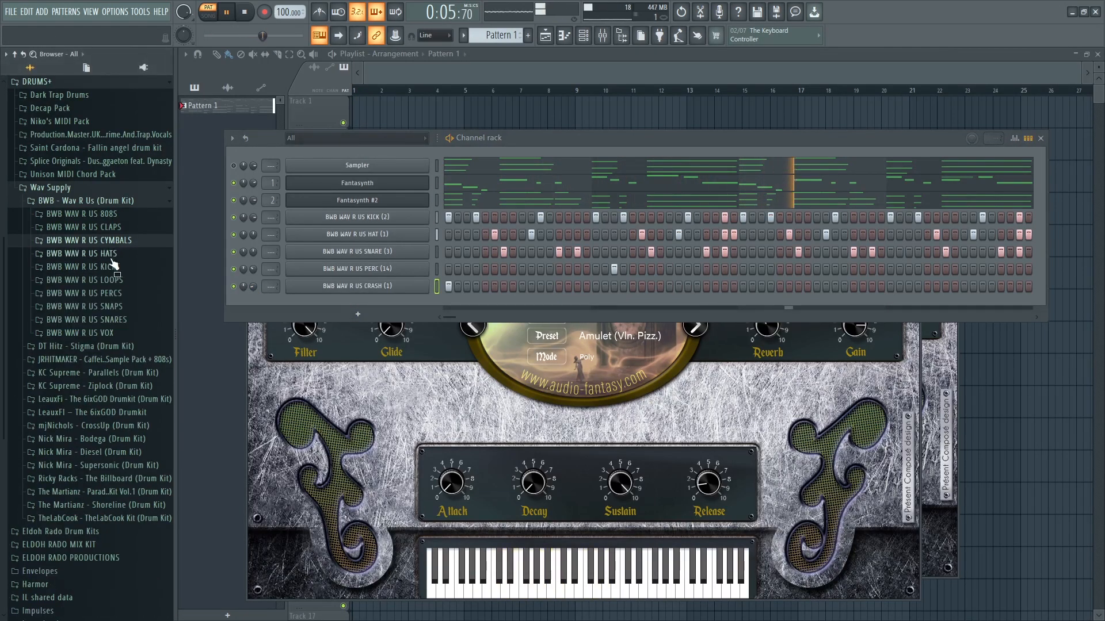
{"action": "left_click", "coordinate": [117, 309]}
{"action": "left_click", "coordinate": [117, 309]}
{"action": "left_click", "coordinate": [117, 321]}
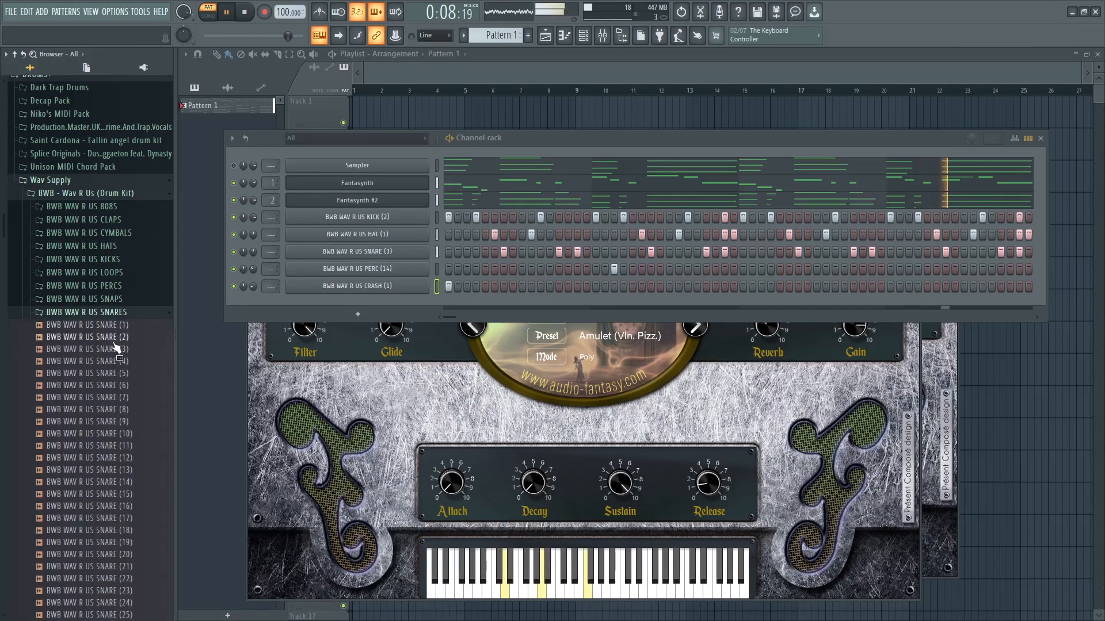
{"action": "left_click", "coordinate": [110, 427]}
{"action": "key", "text": "space"}
{"action": "left_click", "coordinate": [110, 439]}
{"action": "left_click", "coordinate": [110, 448]}
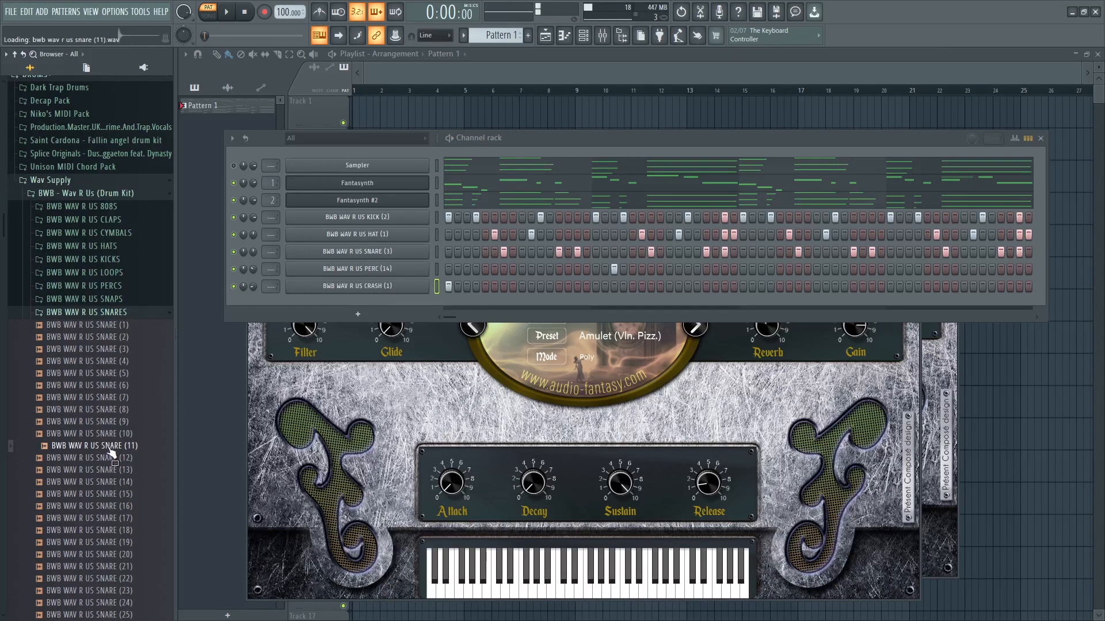
{"action": "left_click", "coordinate": [112, 441]}
{"action": "left_click_drag", "start_coordinate": [305, 383], "coordinate": [360, 310]}
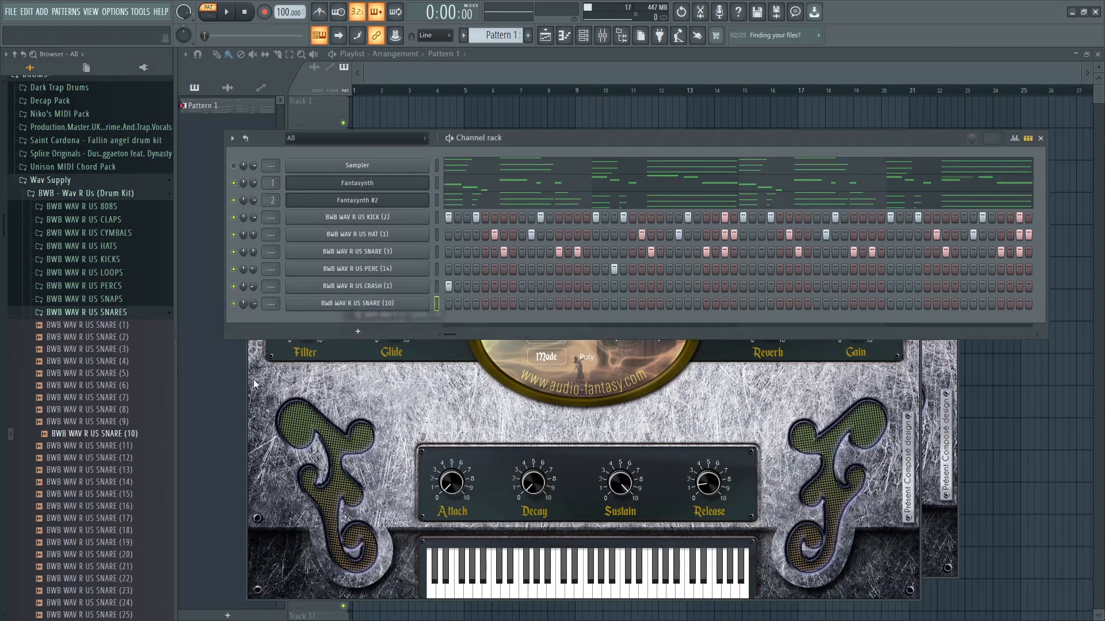
Add BWB WAV R US SNARE (16) as a channel, place a hit on step 31, and lower its volume during playback.
{"action": "left_click", "coordinate": [111, 494]}
{"action": "left_click", "coordinate": [114, 506]}
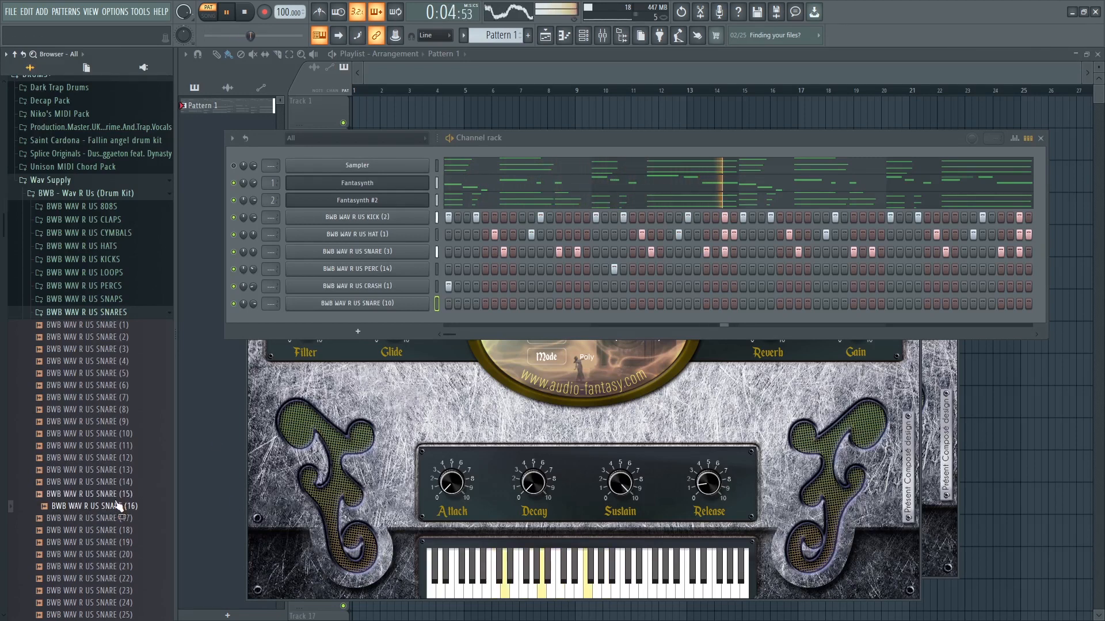
{"action": "key", "text": "space"}
{"action": "left_click_drag", "start_coordinate": [110, 506], "coordinate": [374, 327]}
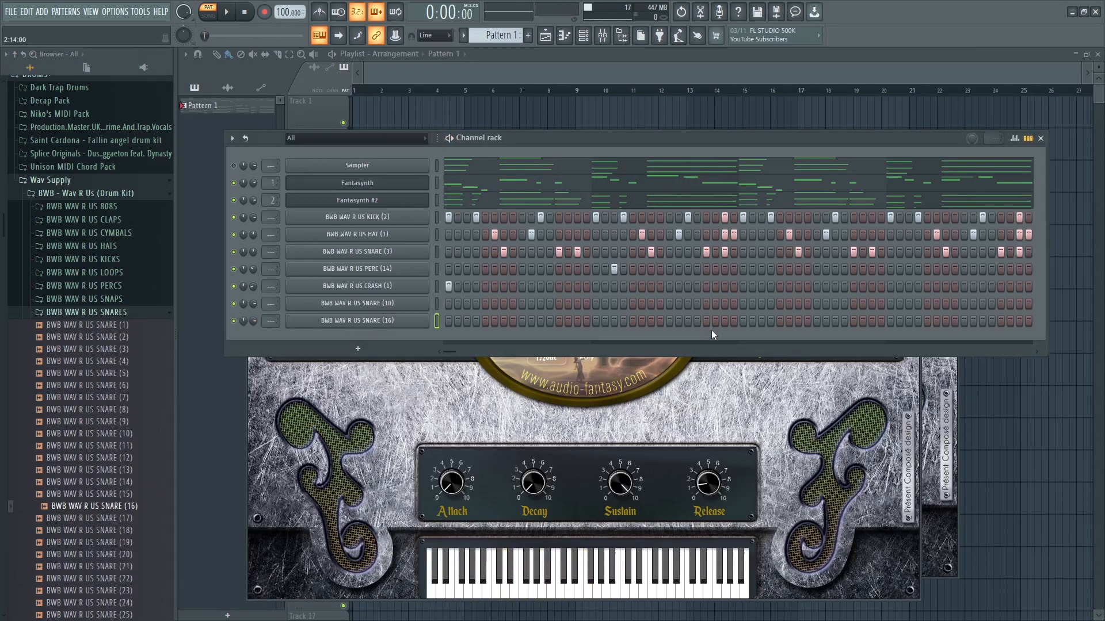
{"action": "key", "text": "space"}
{"action": "mouse_move", "coordinate": [253, 322]}
{"action": "left_mouse_down"}
{"action": "mouse_move", "coordinate": [253, 345]}
{"action": "mouse_move", "coordinate": [244, 294]}
{"action": "mouse_move", "coordinate": [253, 326]}
{"action": "left_mouse_up"}
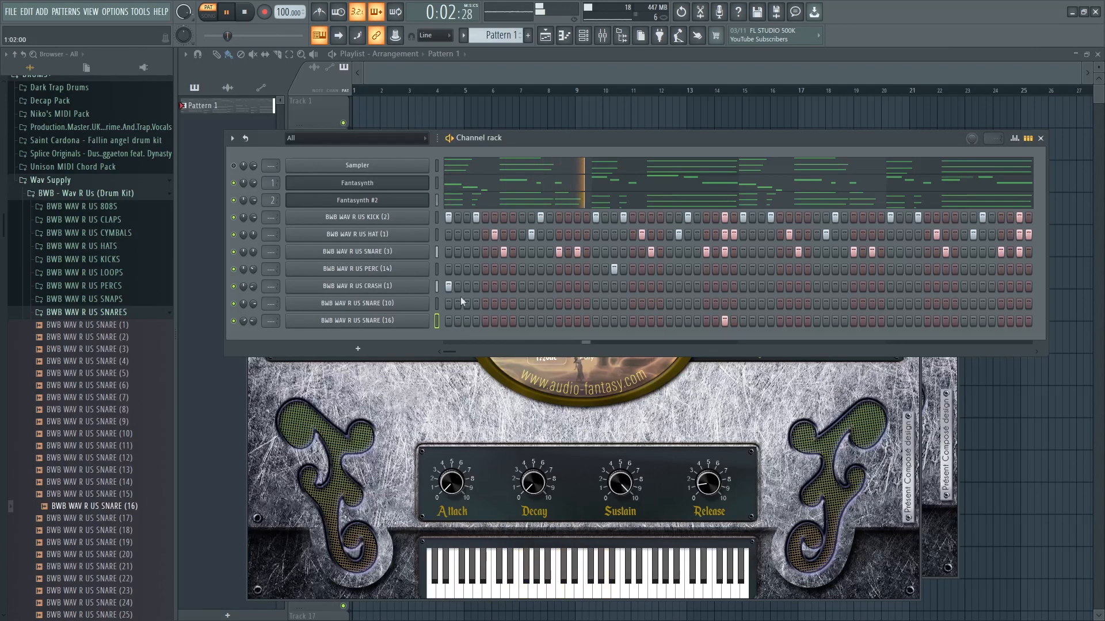
Check the CRASH (1) and SNARE (10) channels in turn, and replay the pattern from the start.
{"action": "left_click", "coordinate": [379, 287]}
{"action": "left_click", "coordinate": [518, 124]}
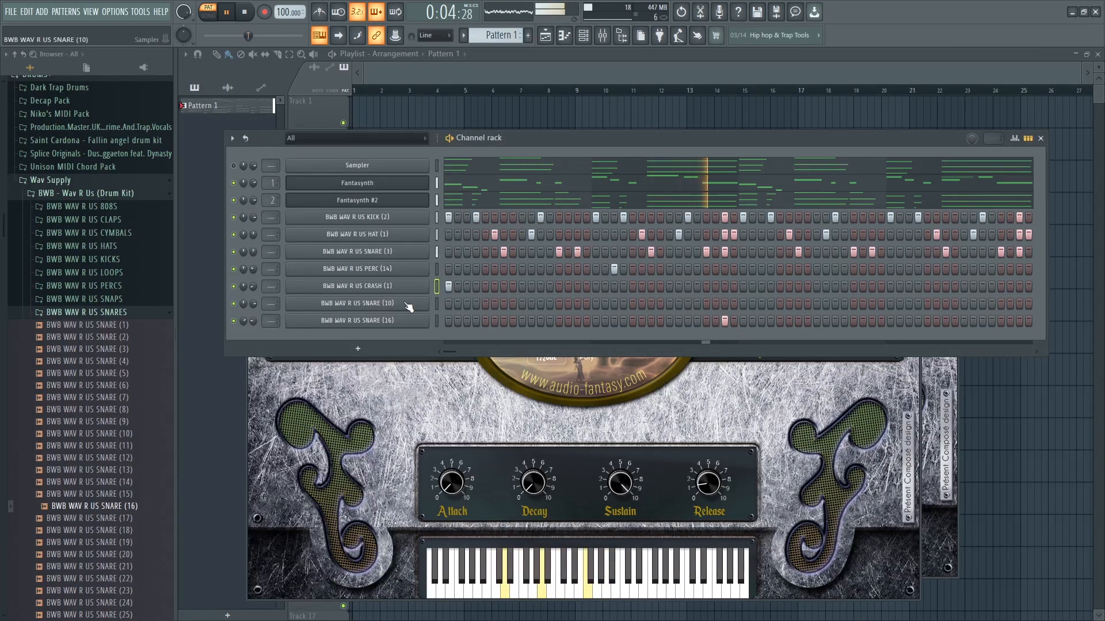
{"action": "left_click", "coordinate": [406, 304]}
{"action": "key", "text": "space"}
{"action": "left_click", "coordinate": [531, 138]}
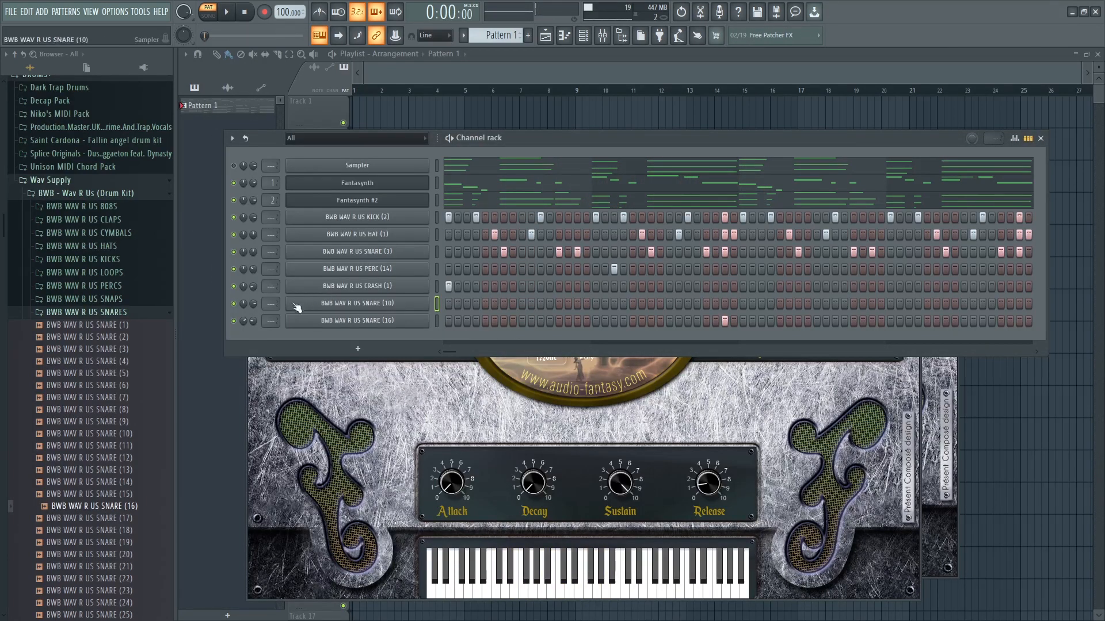
{"action": "key", "text": "space"}
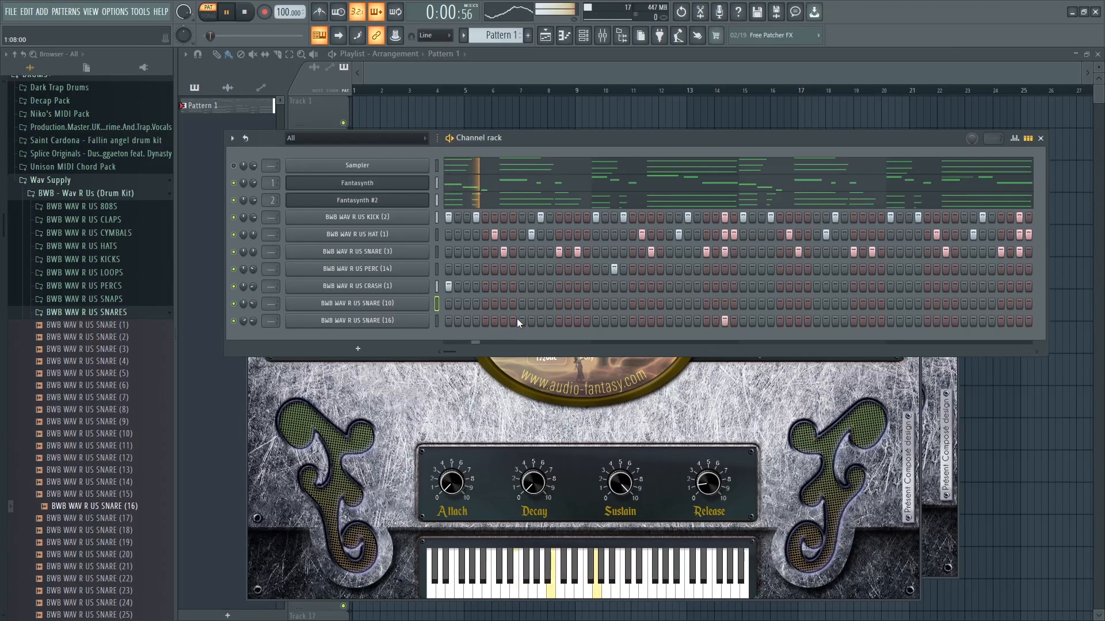
{"action": "key", "text": "space"}
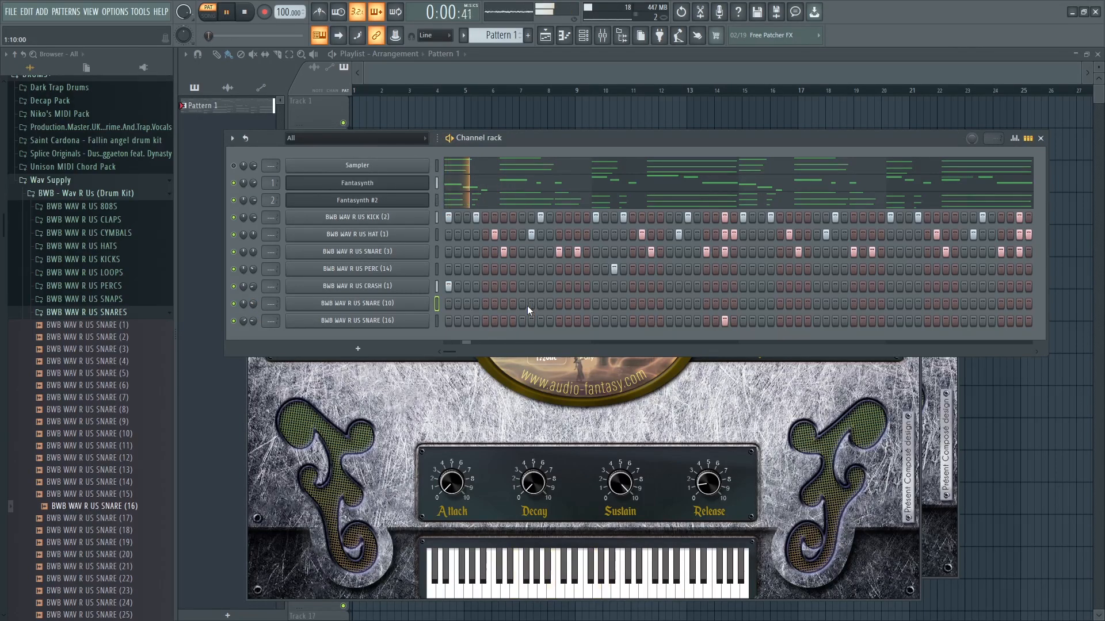
Place SNARE (10) hits on steps 10, 26 and 35 while the pattern plays.
{"action": "left_click", "coordinate": [528, 303]}
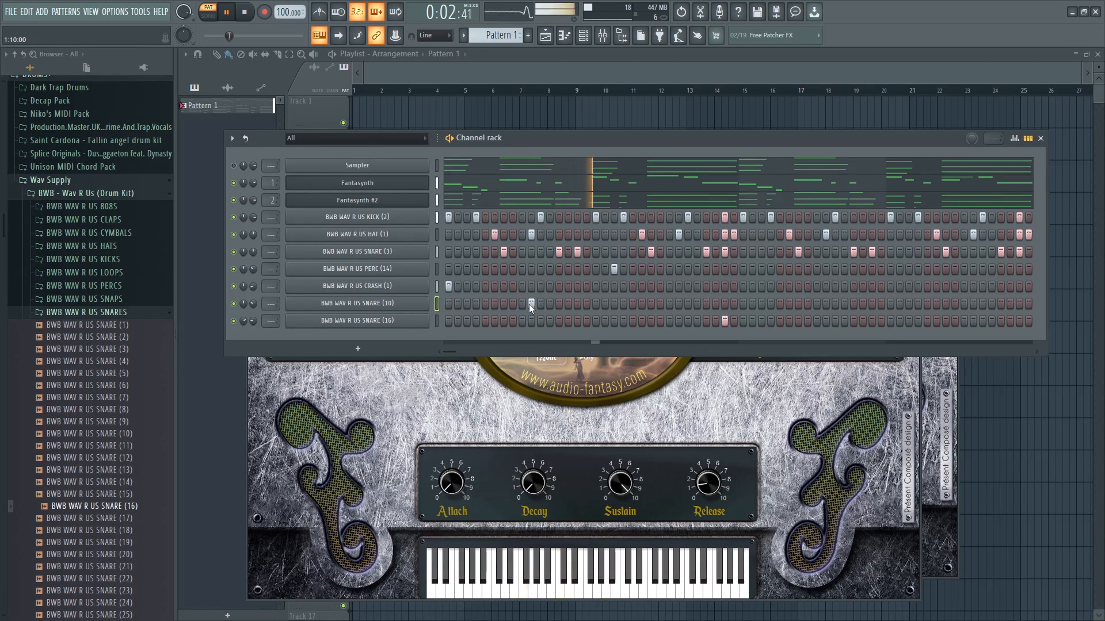
{"action": "left_click", "coordinate": [685, 303]}
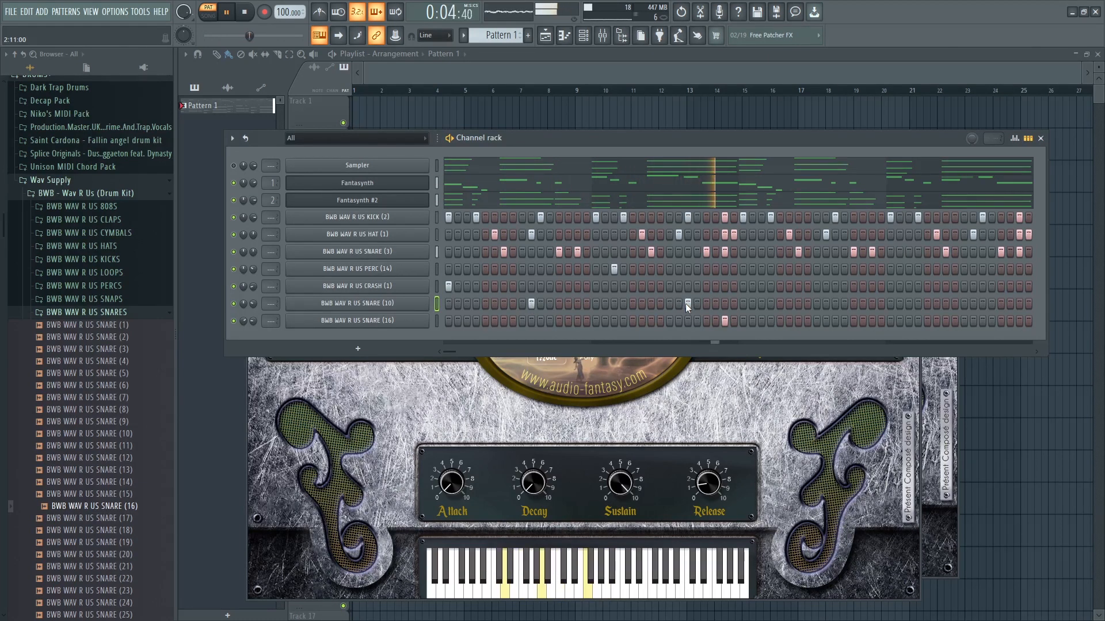
{"action": "left_click", "coordinate": [685, 303]}
{"action": "left_click", "coordinate": [680, 305]}
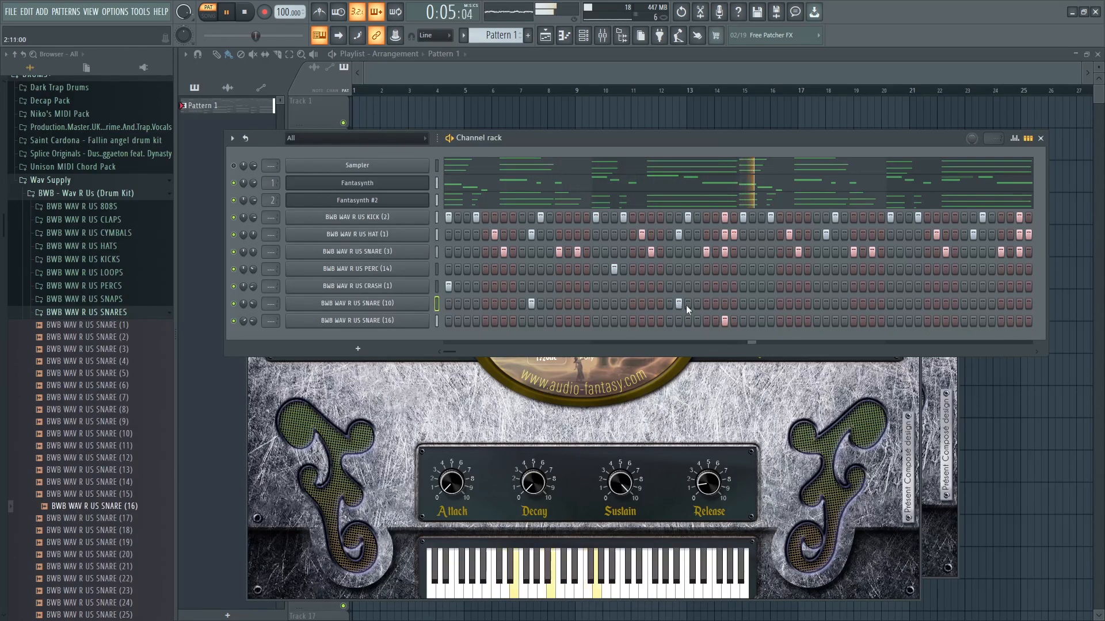
{"action": "left_click", "coordinate": [760, 304]}
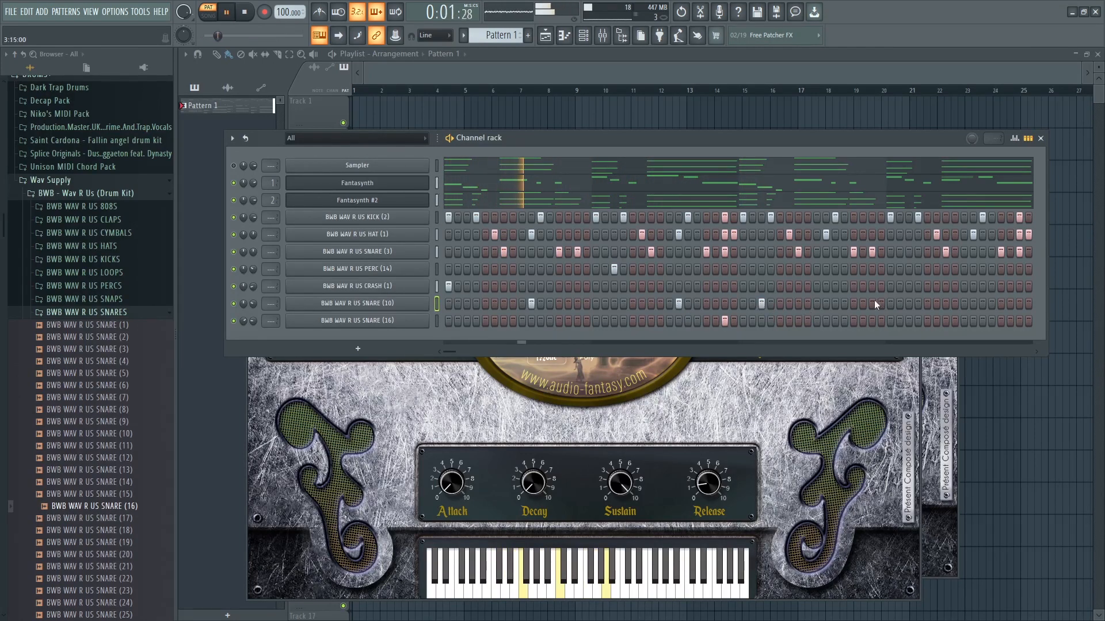
Add a closing SNARE (10) fill on steps 56, 57 and 60 to 63, and replay the pattern.
{"action": "left_click", "coordinate": [908, 304]}
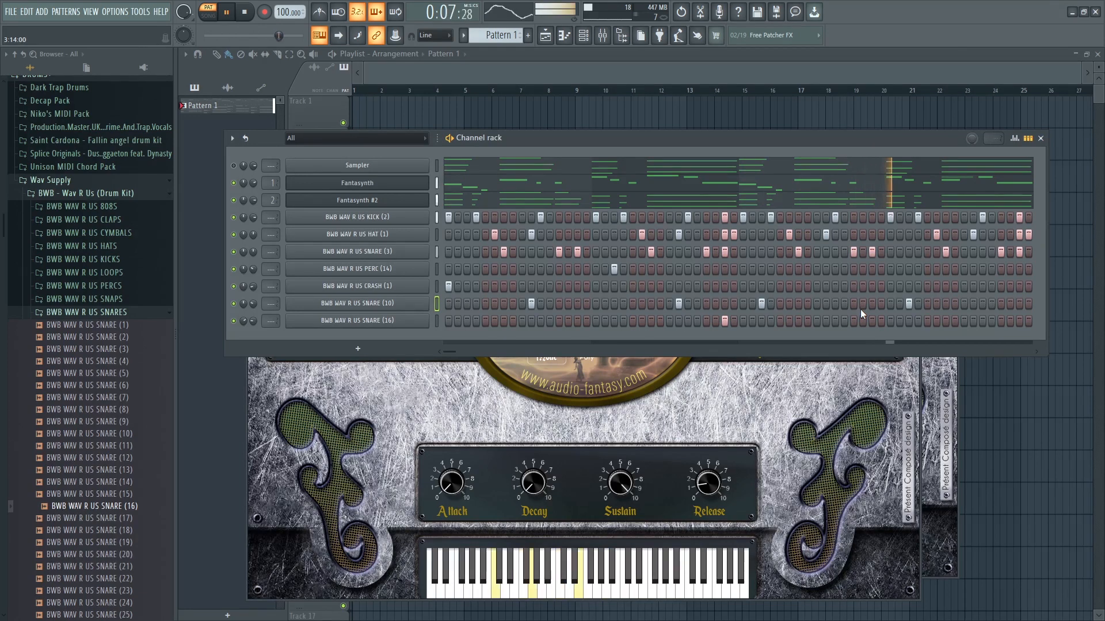
{"action": "left_click", "coordinate": [908, 304]}
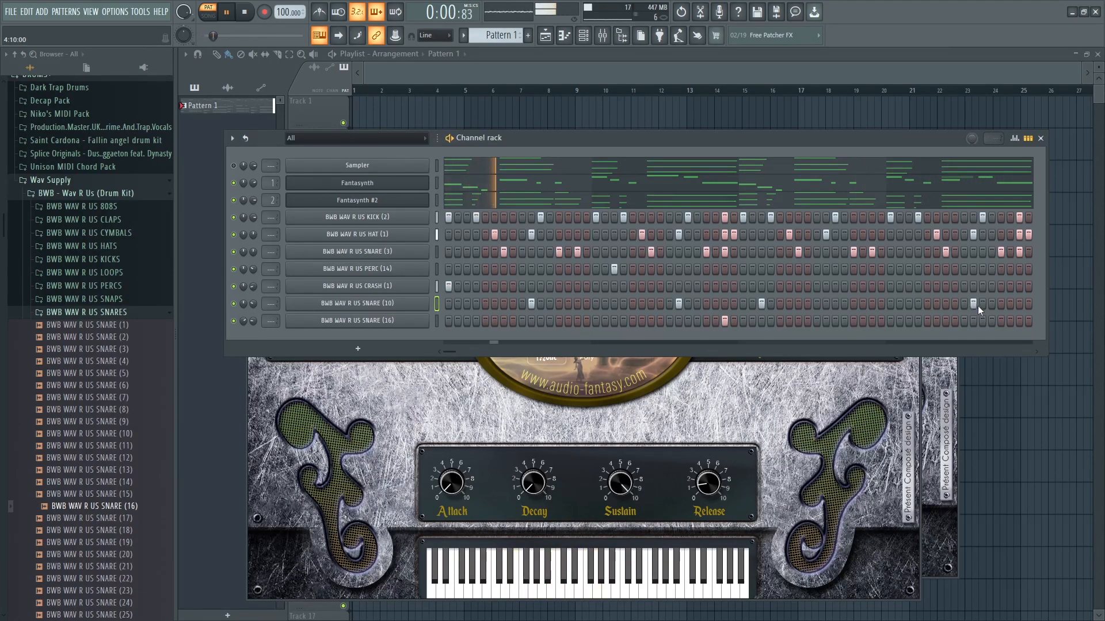
{"action": "left_click", "coordinate": [983, 304]}
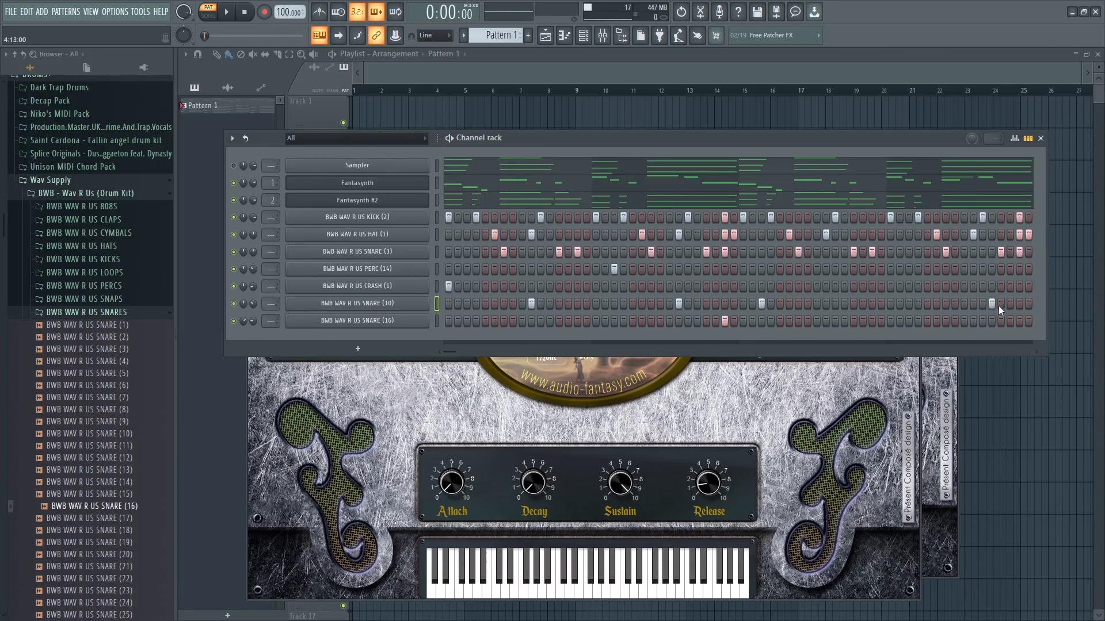
{"action": "left_click", "coordinate": [955, 303]}
{"action": "key", "text": "space"}
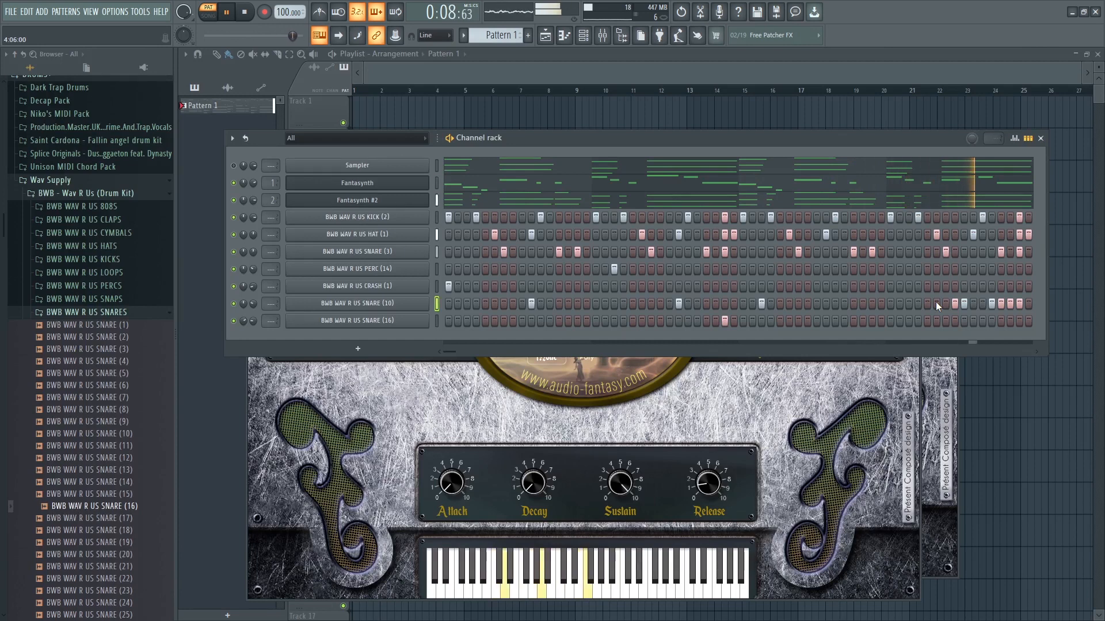
Open SNARE (10) in the piano roll, stop playback, and open the snap resolution choices for editing the bar 4 fill.
{"action": "right_click", "coordinate": [426, 303]}
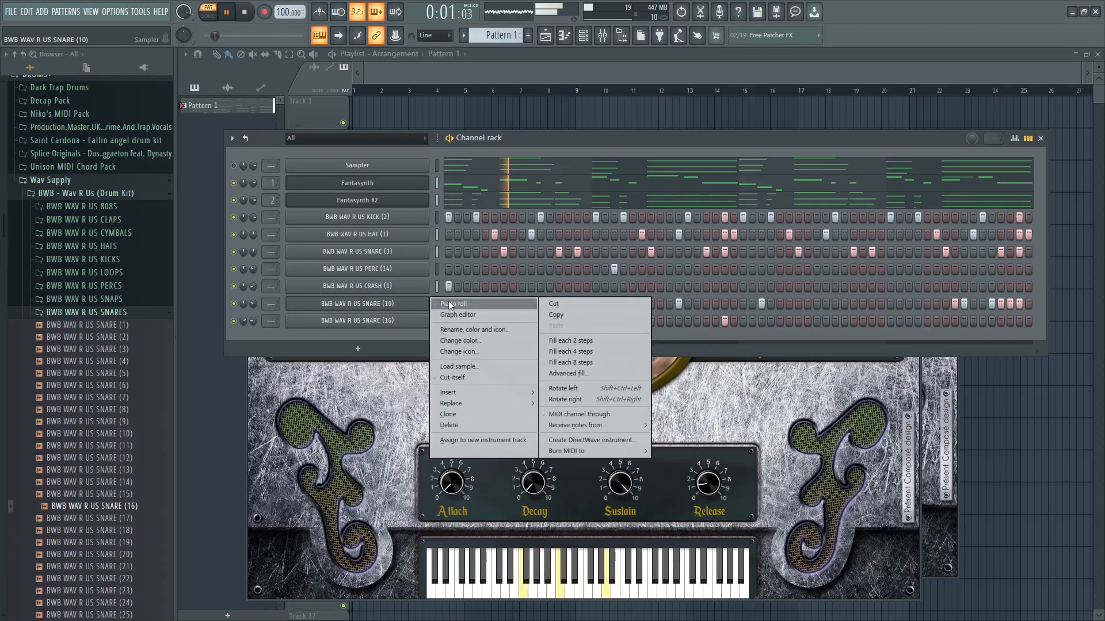
{"action": "left_click", "coordinate": [448, 304]}
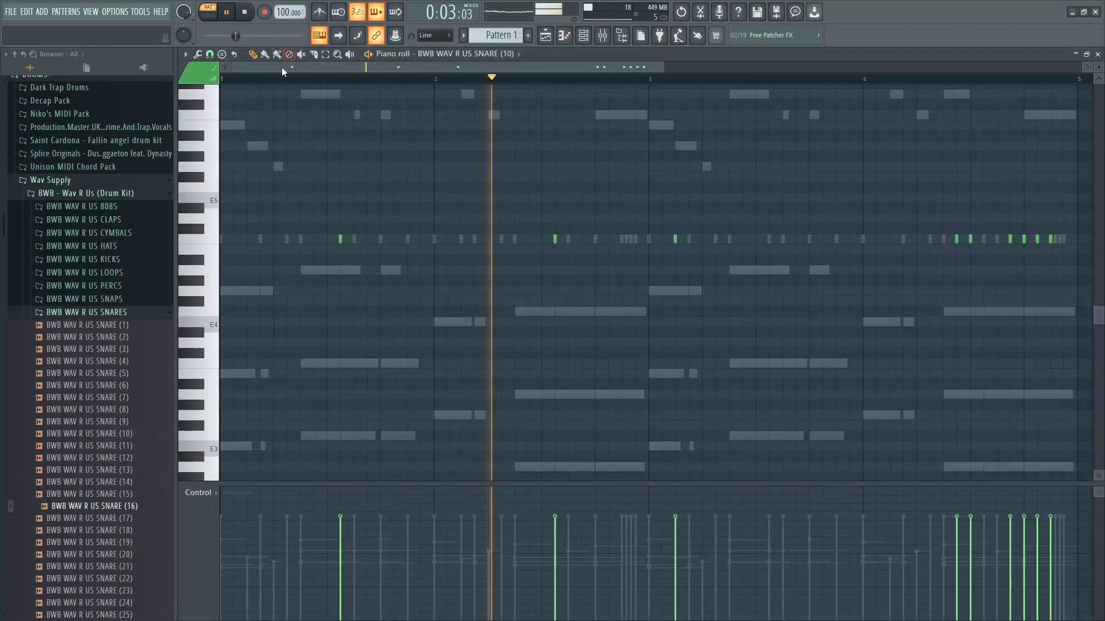
{"action": "left_click_drag", "start_coordinate": [282, 67], "coordinate": [536, 86]}
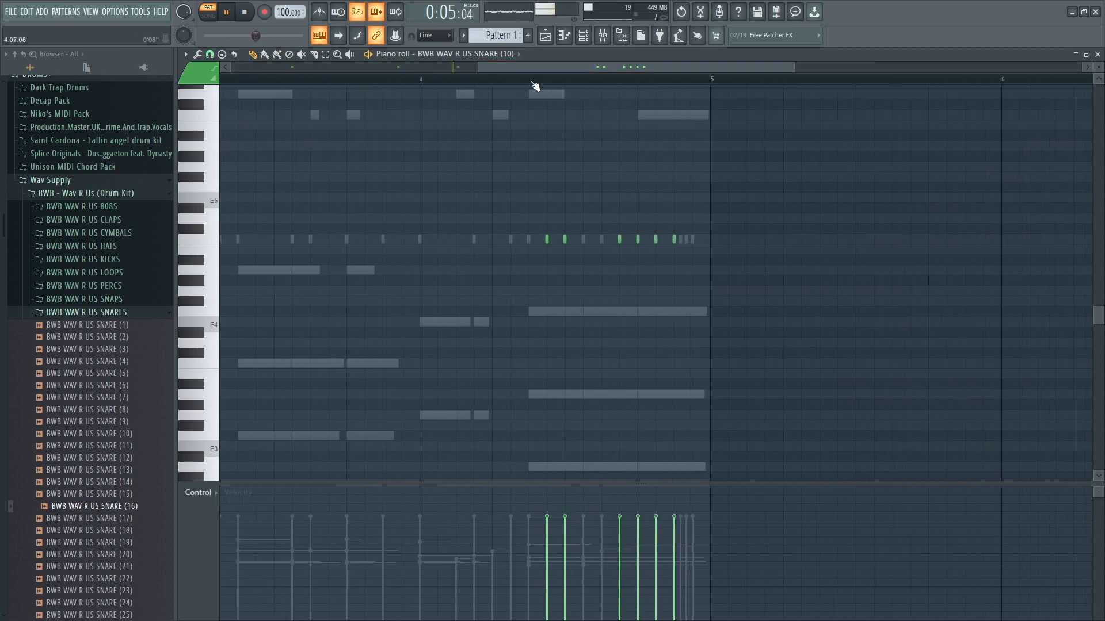
{"action": "key", "text": "space"}
{"action": "left_click", "coordinate": [210, 54]}
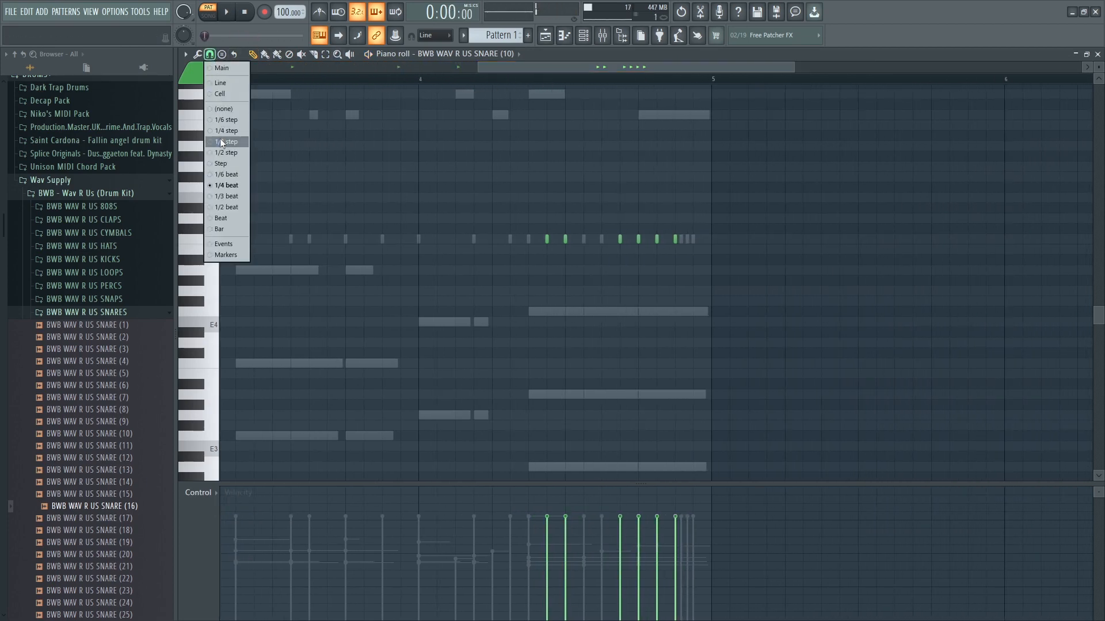
Set the piano roll snap to 1/3 step and nudge the third SNARE (10) hit in bar 4 1/3 step later, auditioning the pattern.
{"action": "left_click", "coordinate": [221, 142]}
{"action": "key", "text": "space"}
{"action": "scroll", "coordinate": [628, 86], "scroll_direction": "up", "scroll_amount": 3}
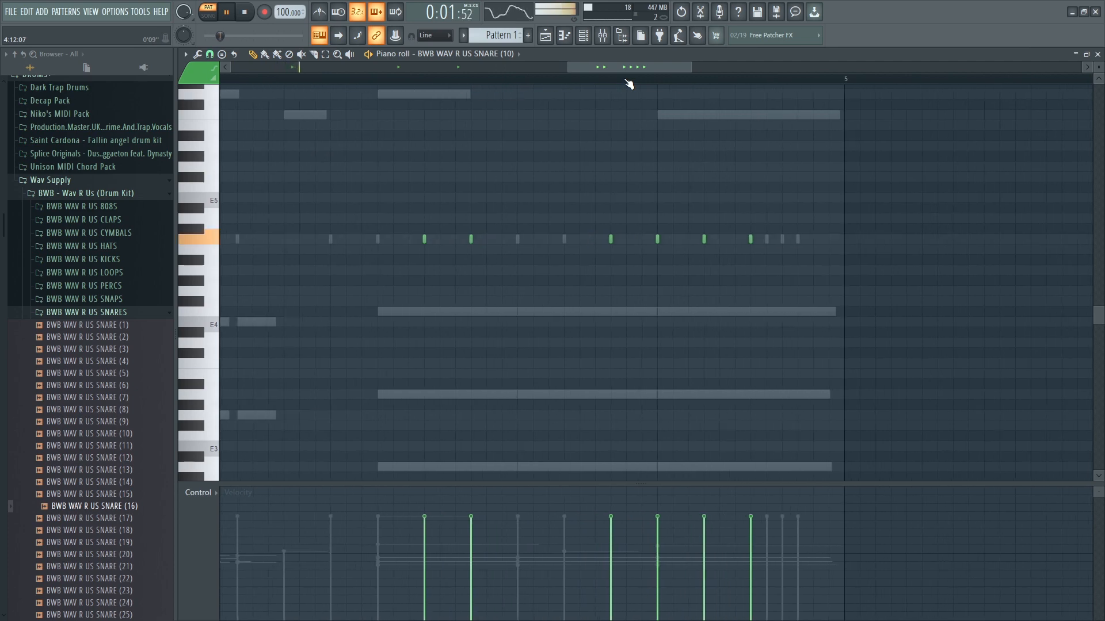
{"action": "scroll", "coordinate": [628, 85], "scroll_direction": "down", "scroll_amount": 2}
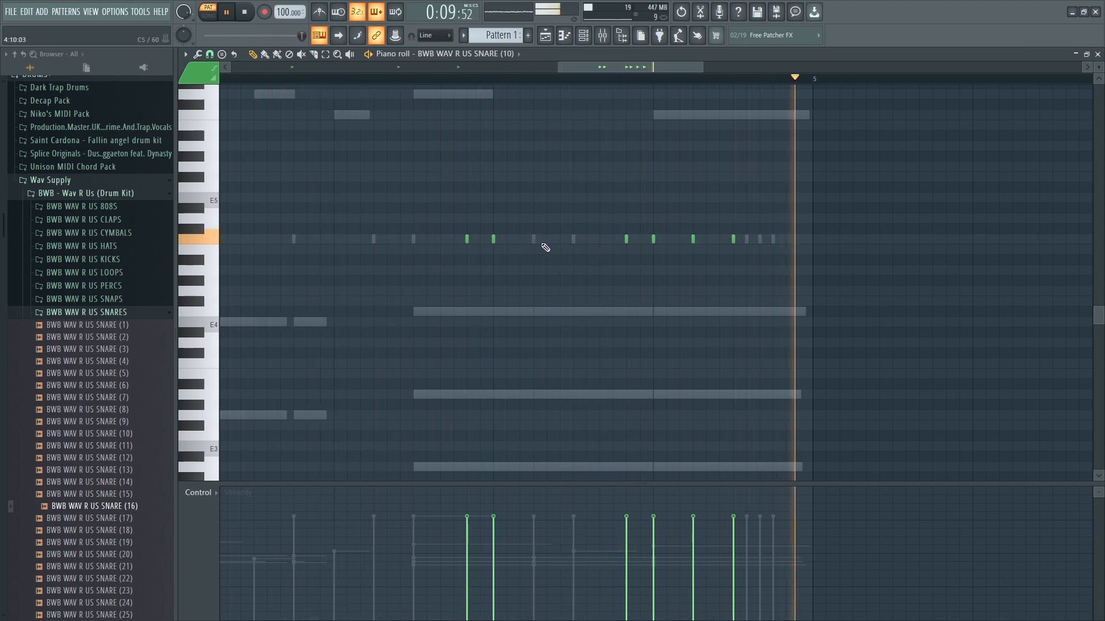
{"action": "key", "text": "space"}
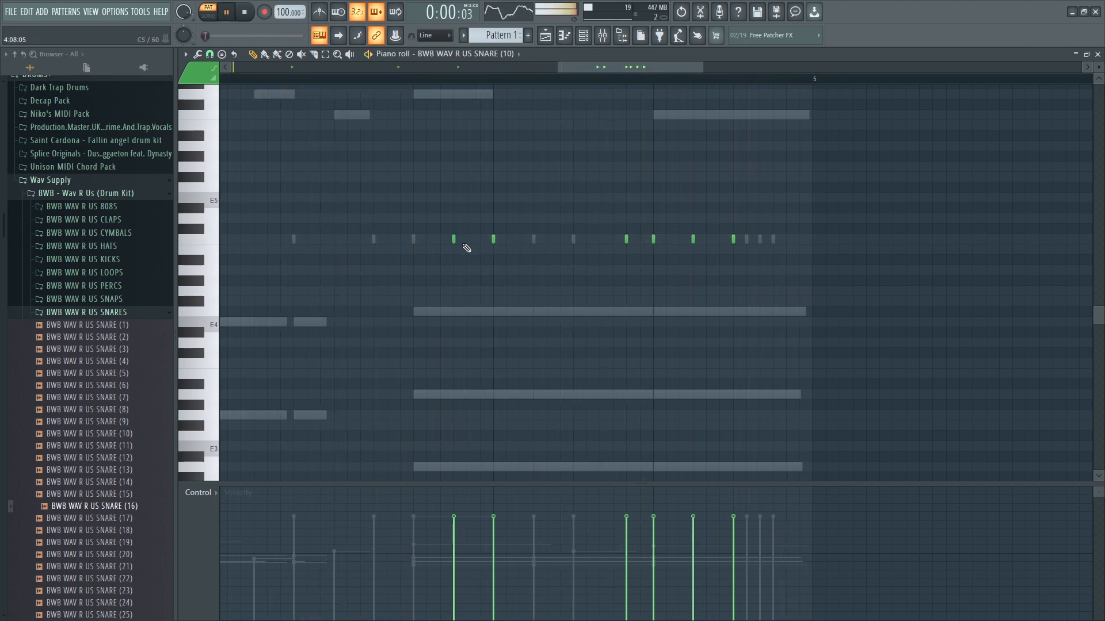
{"action": "key", "text": "space"}
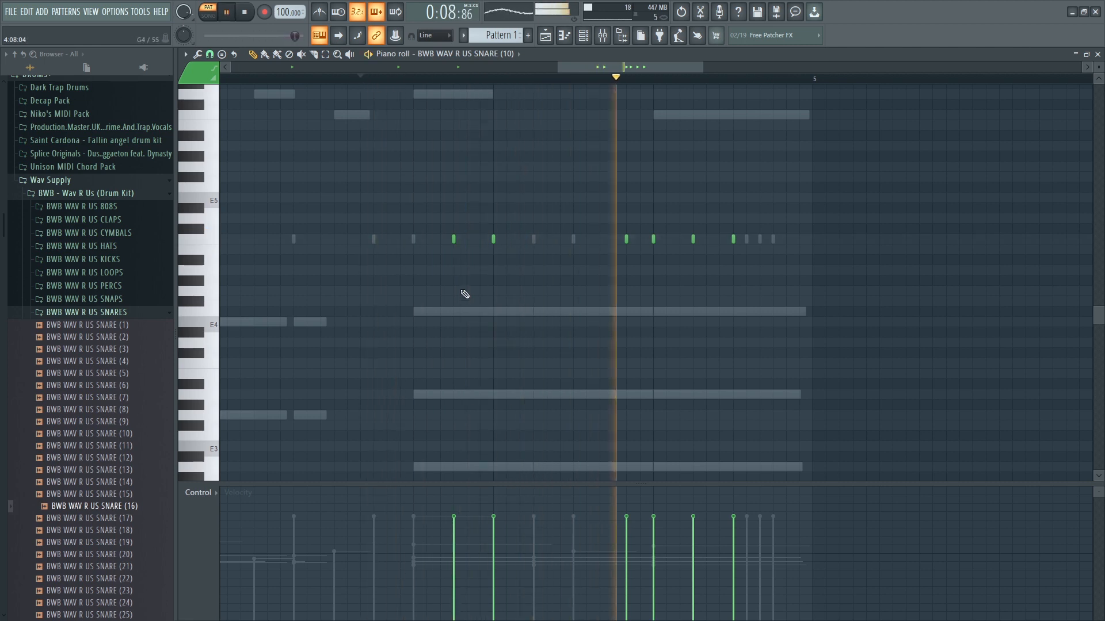
{"action": "key", "text": "space"}
{"action": "key", "text": "space"}
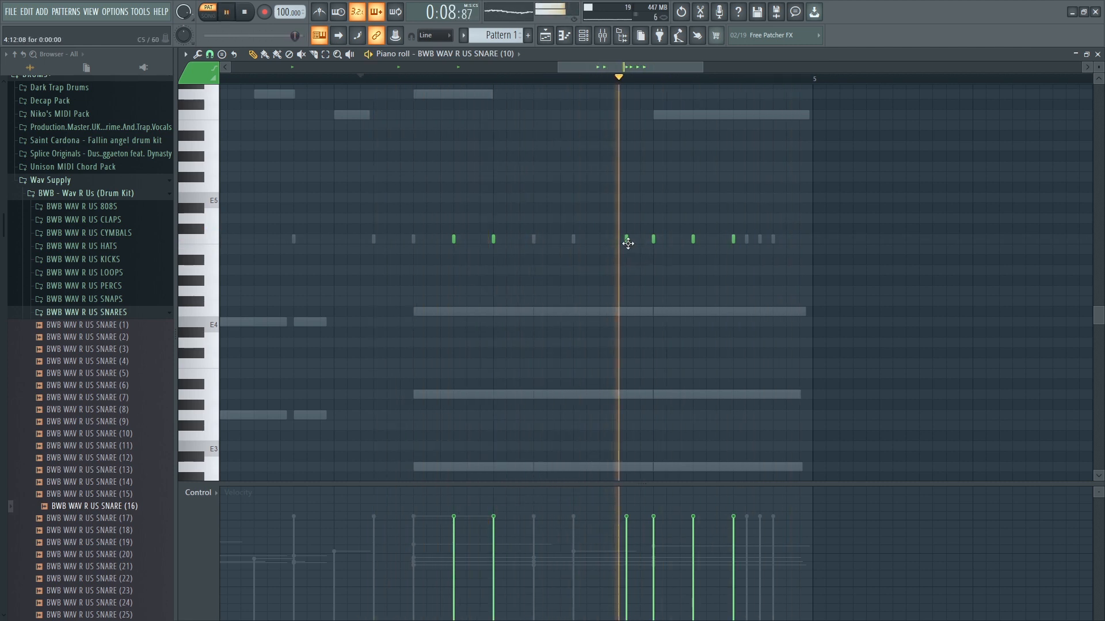
{"action": "key", "text": "space"}
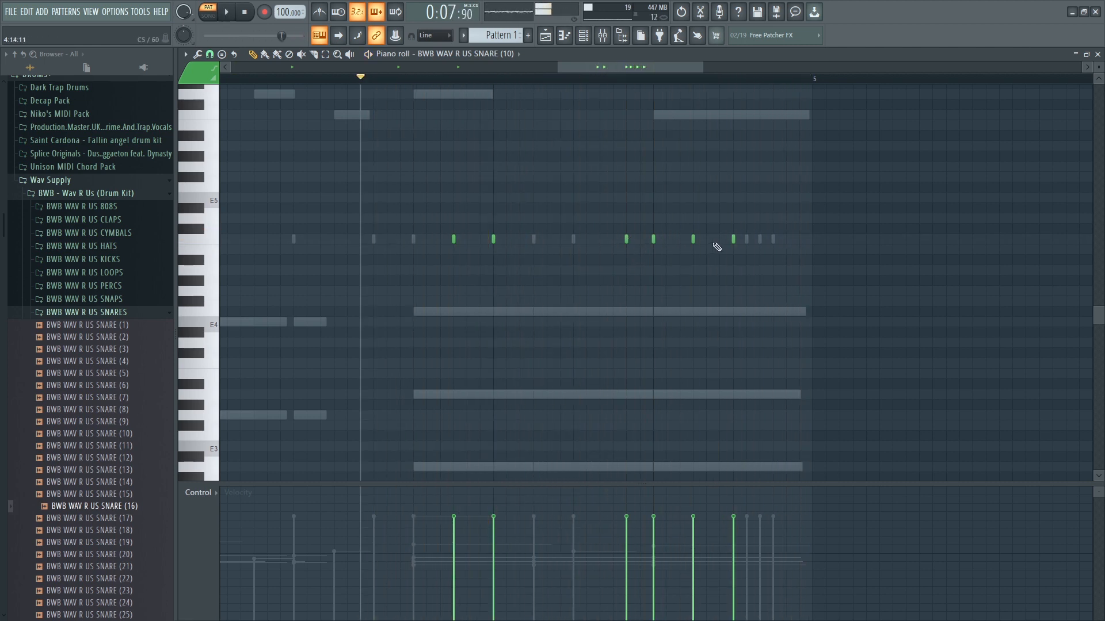
Add a SNARE (10) hit near the end of bar 4 and shape the preceding hits' velocities into a rising ramp.
{"action": "left_click", "coordinate": [758, 238]}
{"action": "key", "text": "space"}
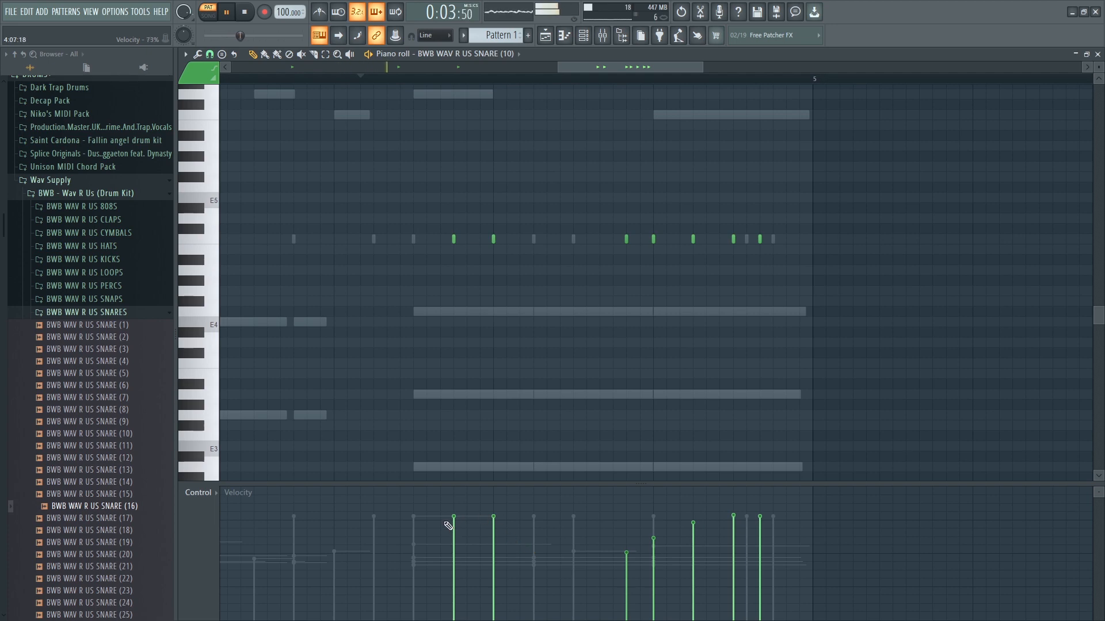
{"action": "left_click", "coordinate": [1098, 55]}
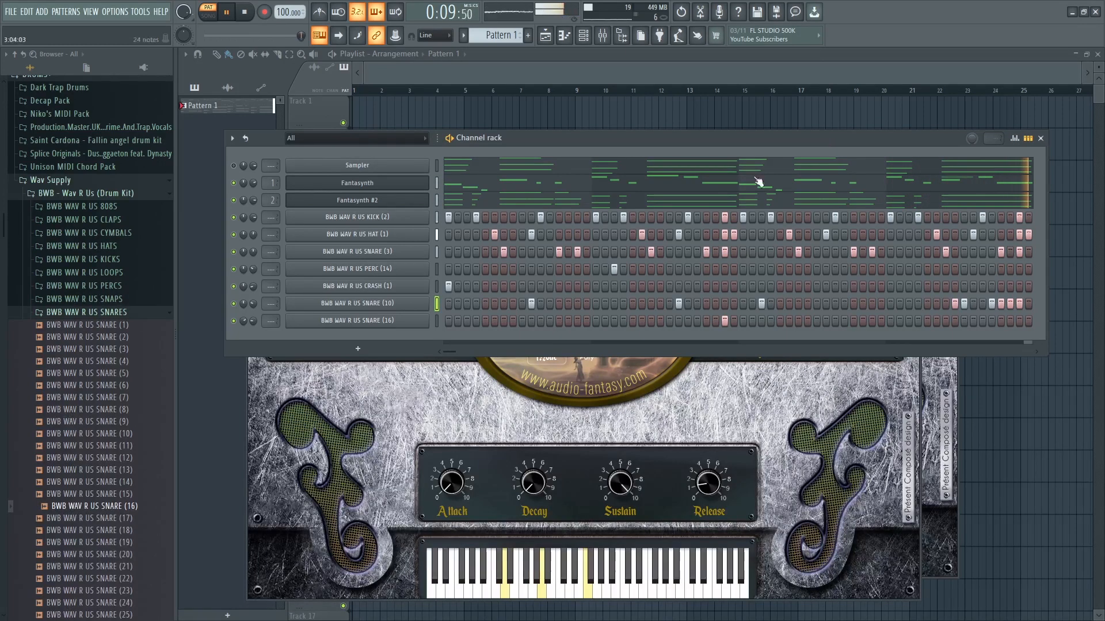
Move the third SNARE (10) hit in bar 4 1/3 step earlier and further lower the velocities of the third to fifth hits.
{"action": "key", "text": "space"}
{"action": "right_click", "coordinate": [426, 300]}
{"action": "left_click", "coordinate": [441, 302]}
{"action": "key", "text": "space"}
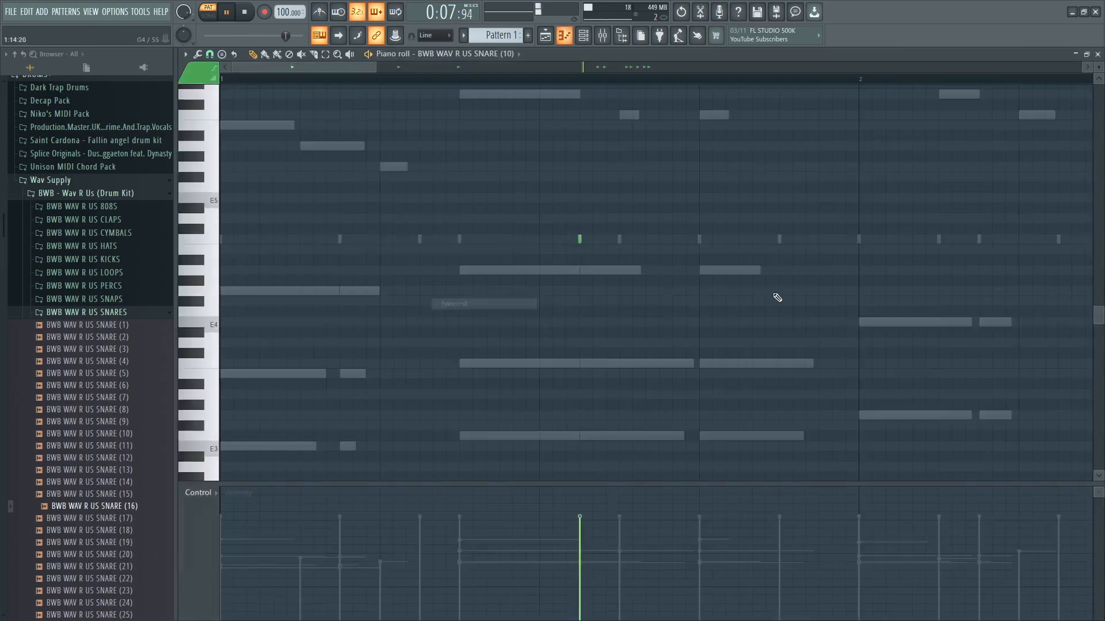
{"action": "left_click_drag", "start_coordinate": [334, 70], "coordinate": [684, 71]}
{"action": "key", "text": "space"}
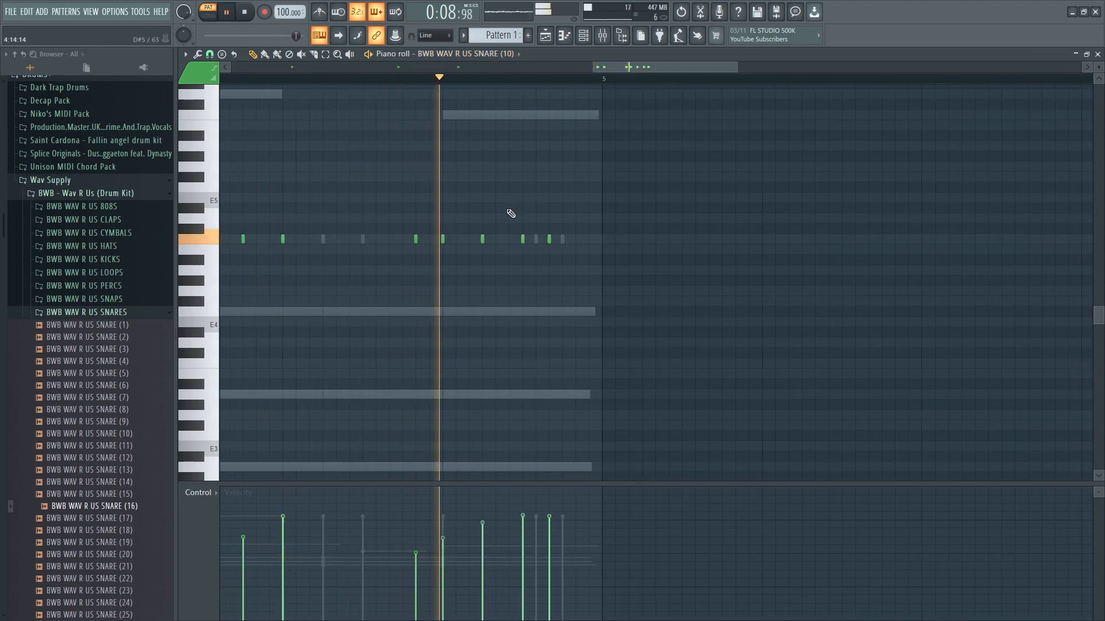
{"action": "key", "text": "space"}
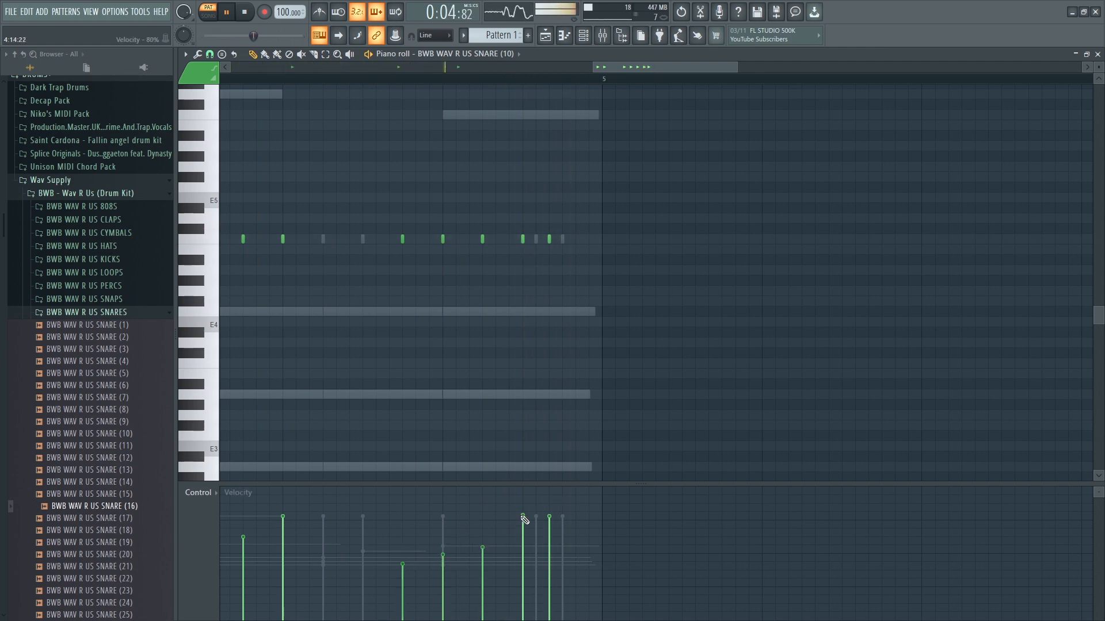
{"action": "left_click", "coordinate": [1098, 54]}
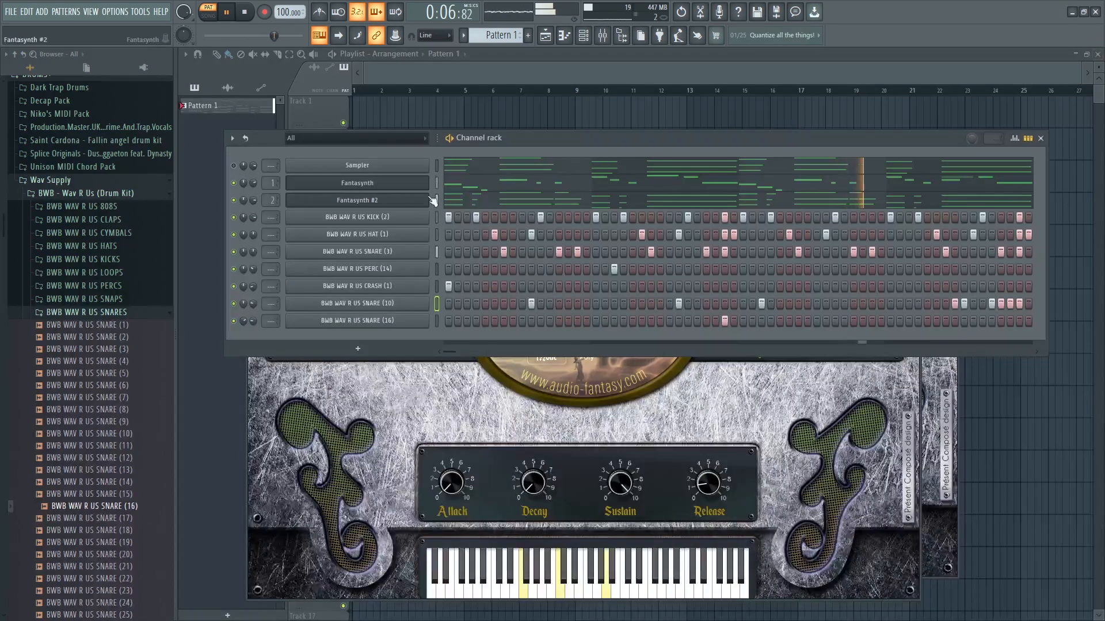
Add a Bass Engine 1.1 channel and load its Dancehall Bass 2 preset.
{"action": "left_click_drag", "start_coordinate": [526, 138], "coordinate": [521, 131]}
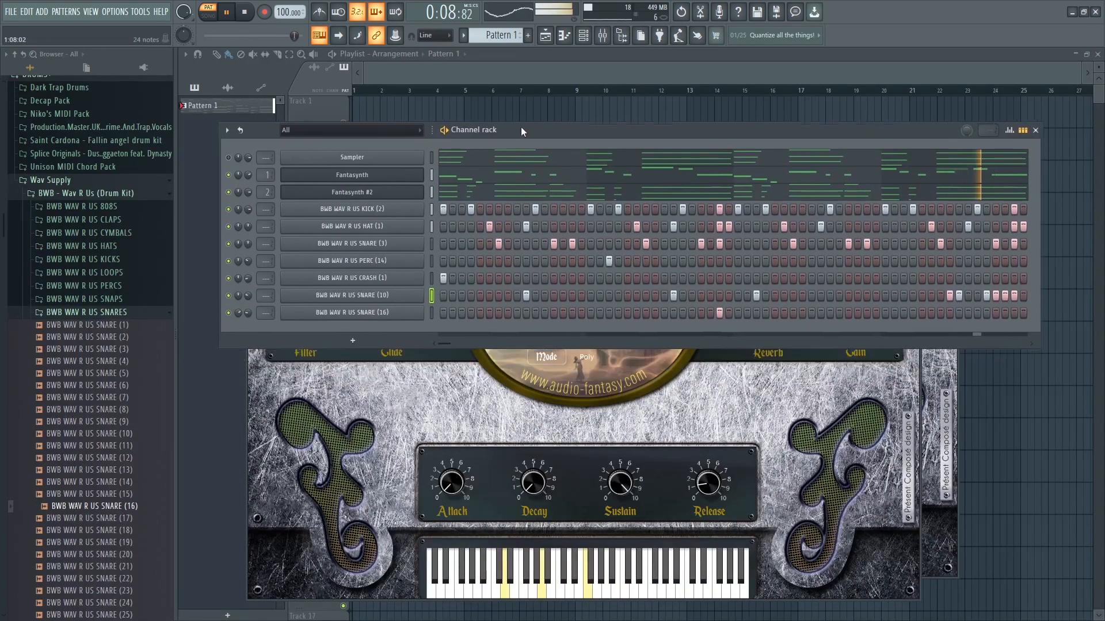
{"action": "left_click", "coordinate": [352, 341]}
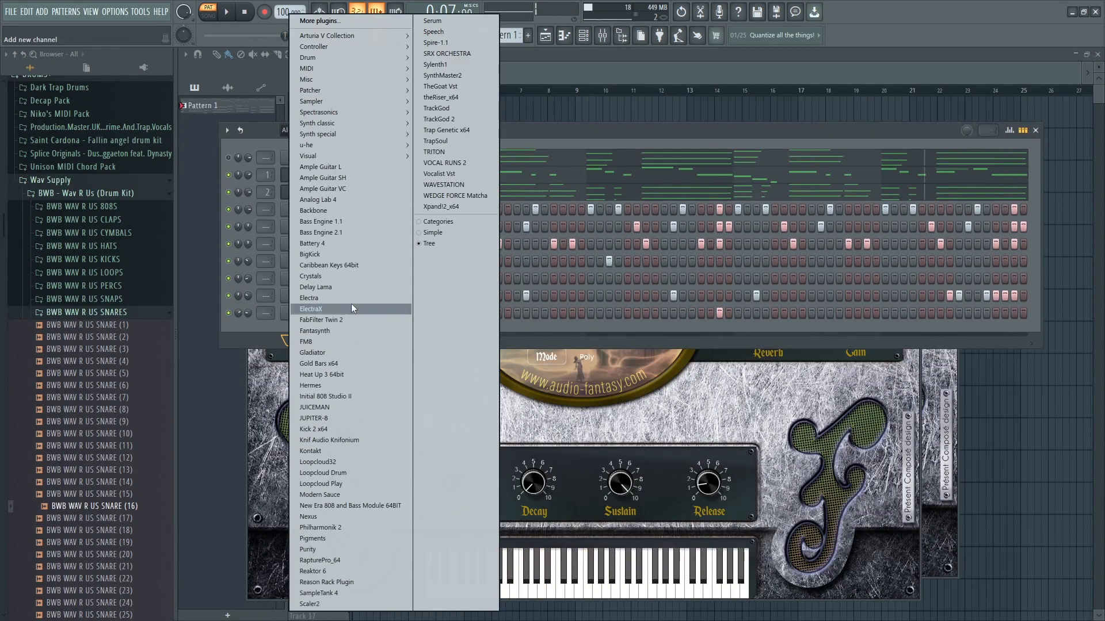
{"action": "left_click", "coordinate": [351, 223]}
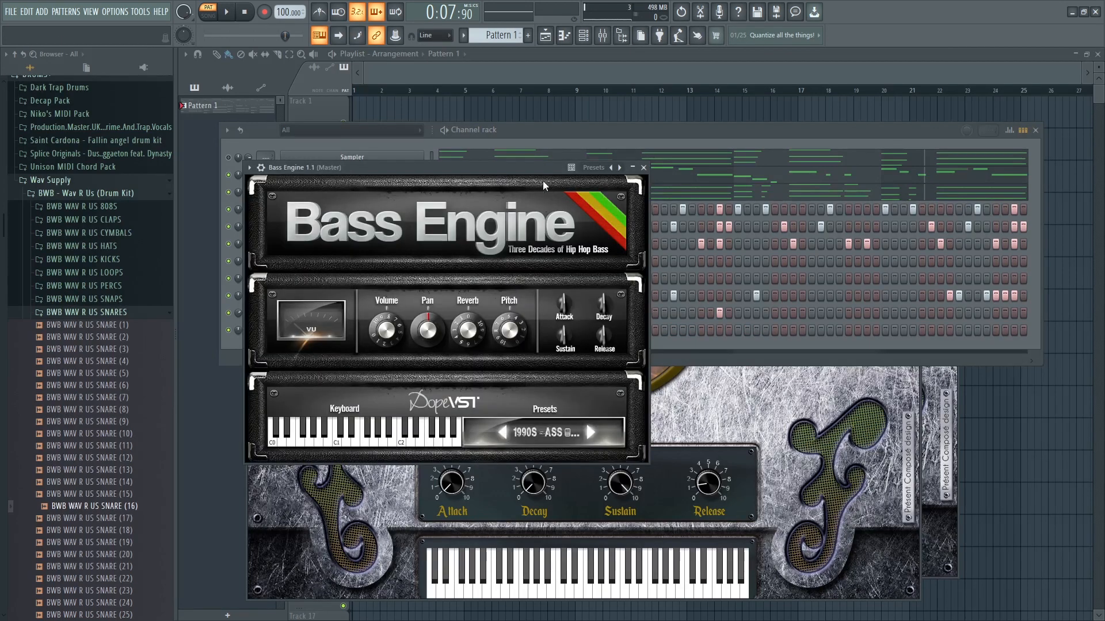
{"action": "left_click", "coordinate": [598, 168]}
{"action": "mouse_move", "coordinate": [647, 179]}
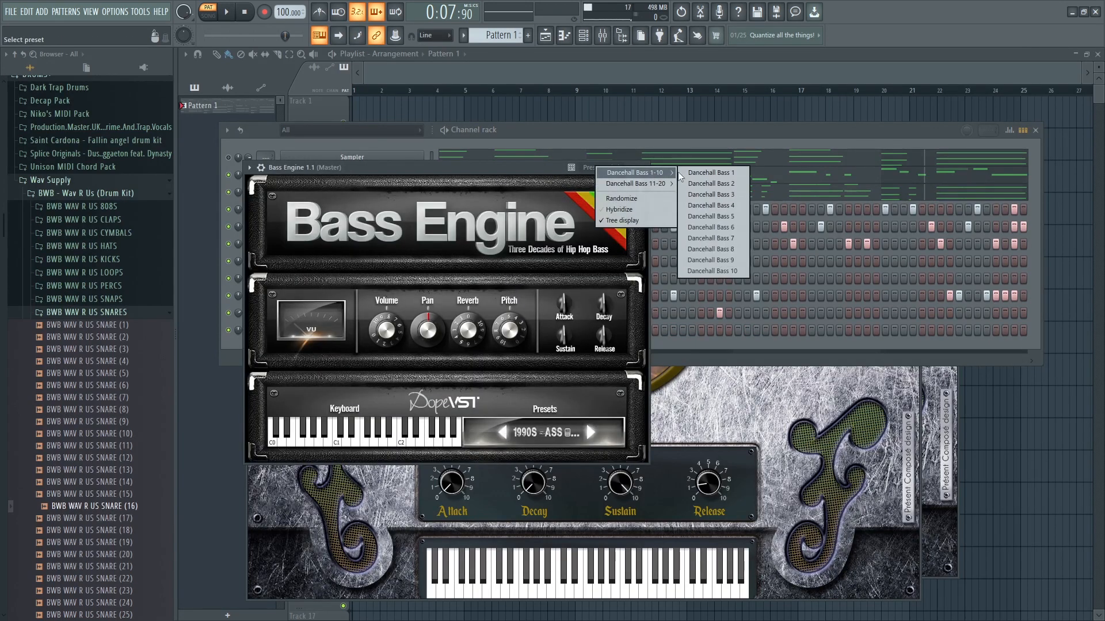
{"action": "left_click", "coordinate": [714, 182]}
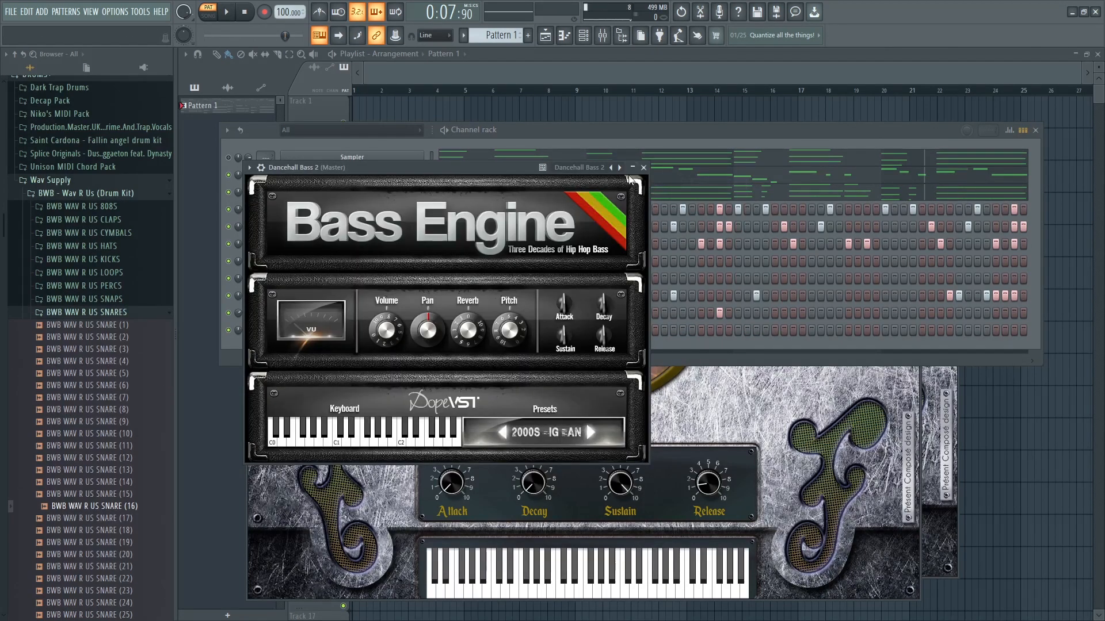
{"action": "left_click", "coordinate": [644, 168]}
In the Dancehall Bass 2 piano roll, place an E3 note at the start of bar 1 and an F3 note in the bar's second half.
{"action": "right_click", "coordinate": [405, 328]}
{"action": "left_click", "coordinate": [437, 329]}
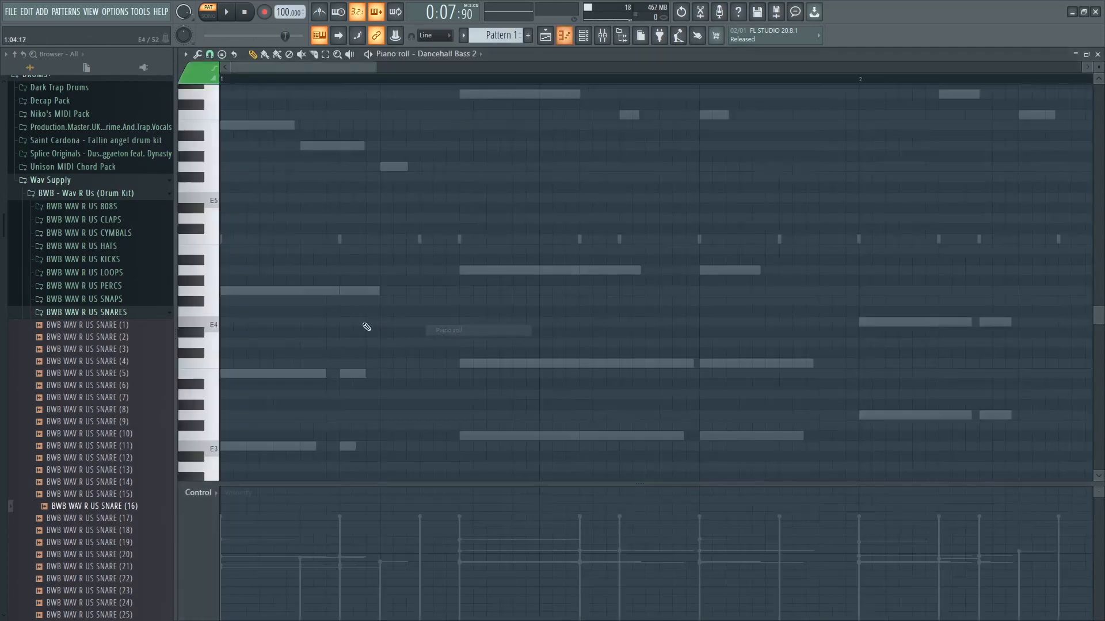
{"action": "scroll", "coordinate": [259, 356], "scroll_direction": "down", "scroll_amount": 3}
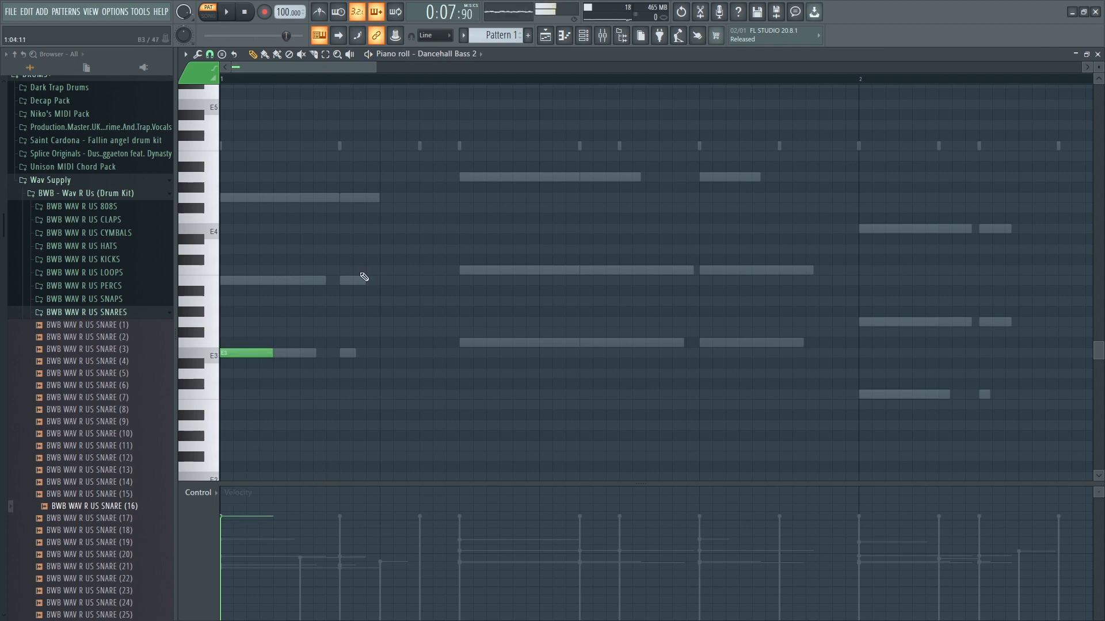
{"action": "key", "text": "space"}
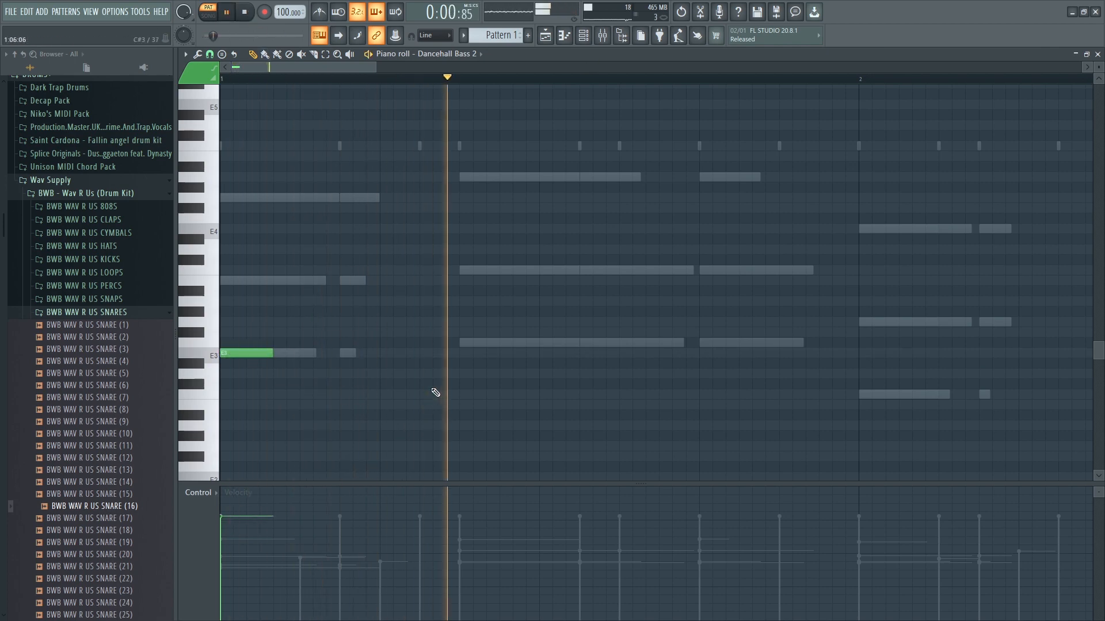
{"action": "left_click", "coordinate": [461, 343]}
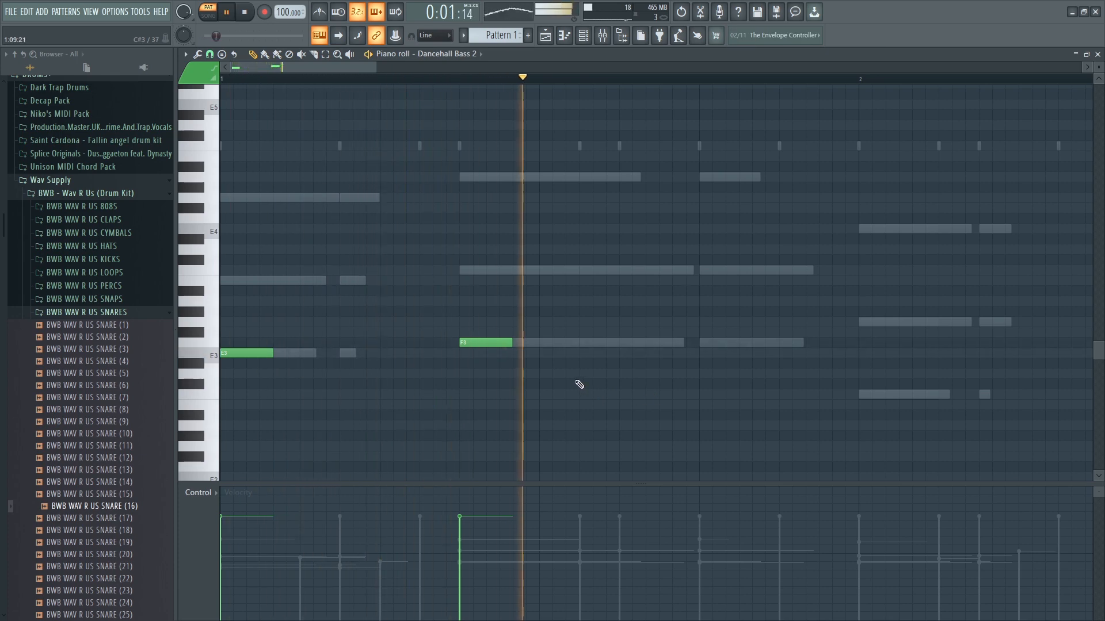
{"action": "key", "text": "space"}
{"action": "left_click_drag", "start_coordinate": [488, 343], "coordinate": [608, 341]}
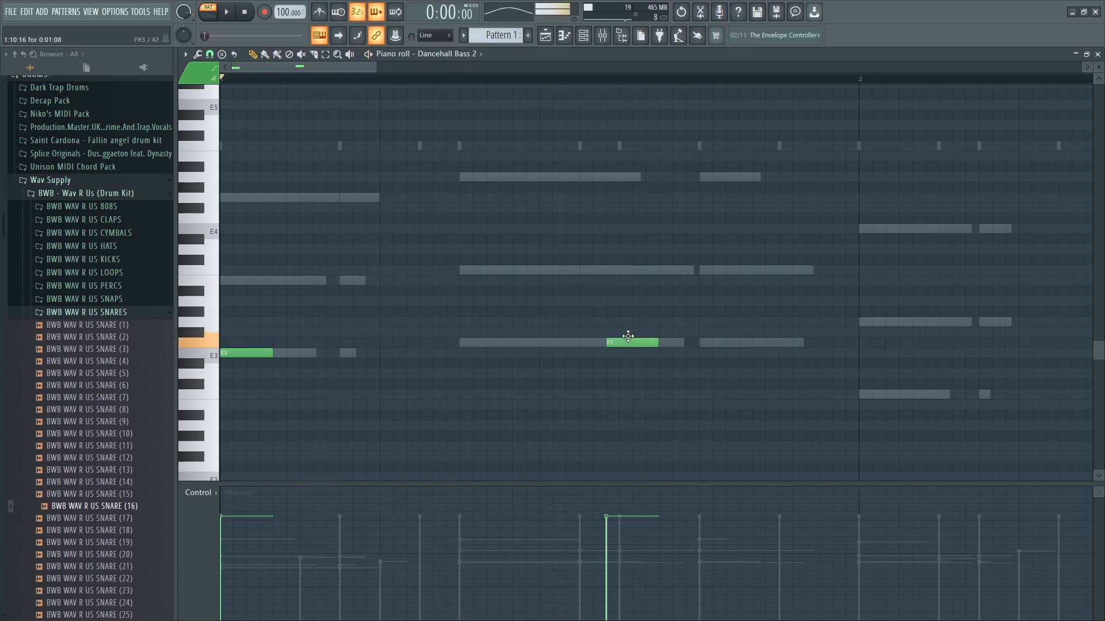
{"action": "key", "text": "space"}
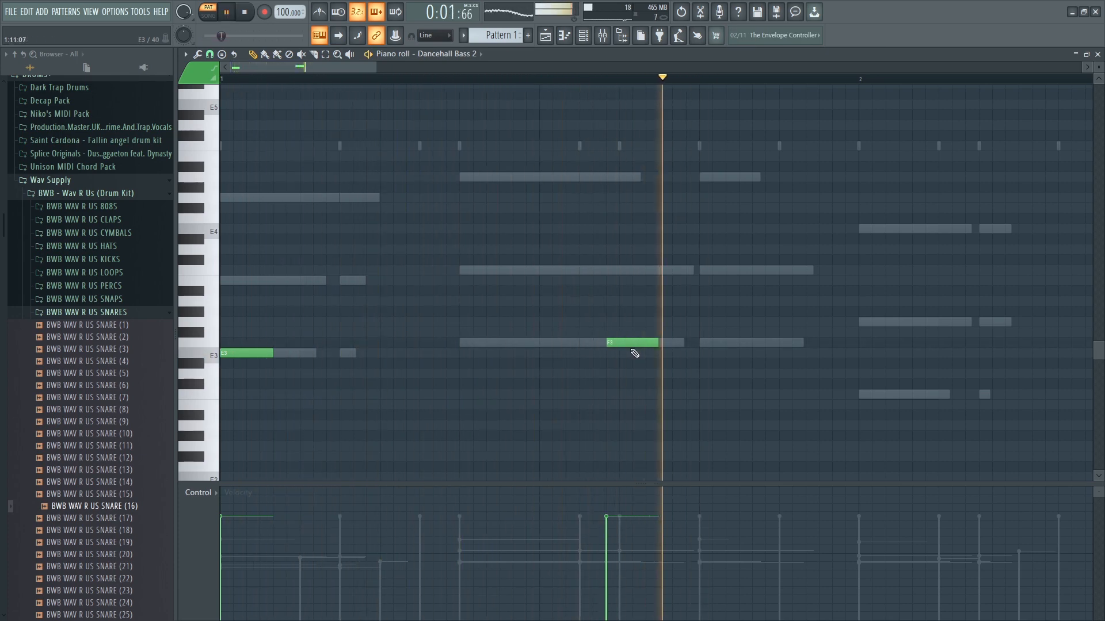
Place a C3 bass note at the start of bar 2 and a D3 note in the second half of bar 2.
{"action": "left_click", "coordinate": [866, 394]}
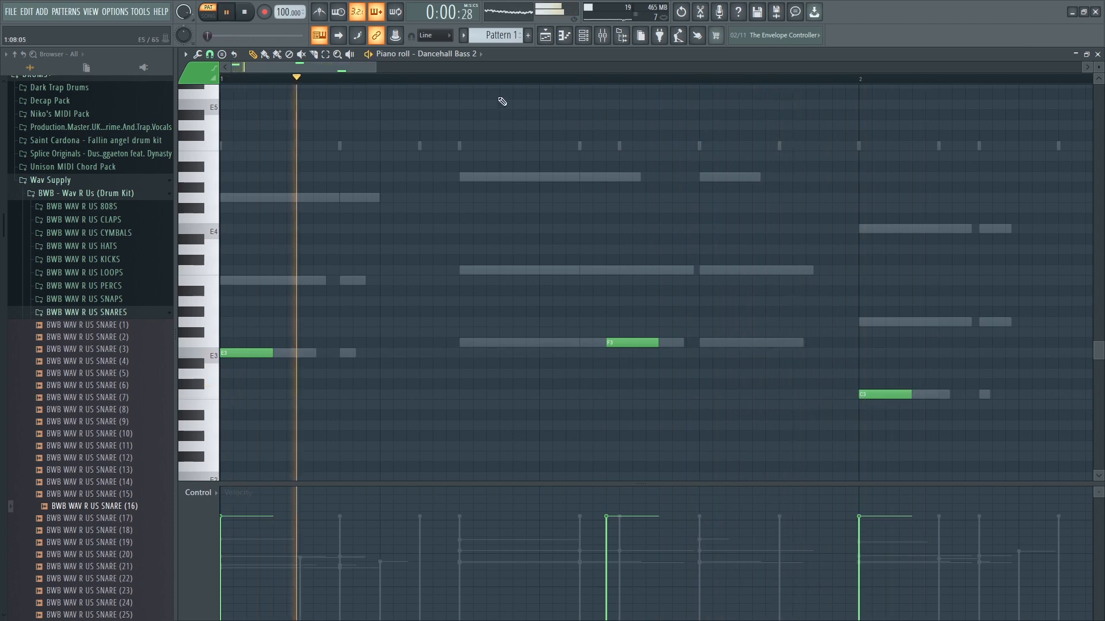
{"action": "scroll", "coordinate": [592, 300], "scroll_direction": "down", "scroll_amount": 4}
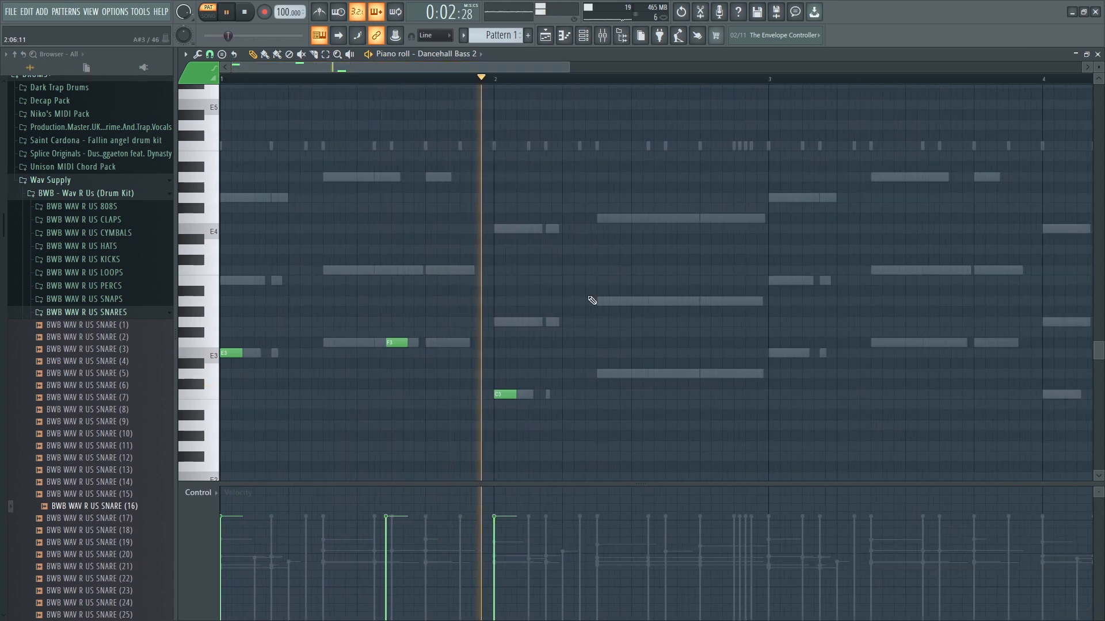
{"action": "key", "text": "space"}
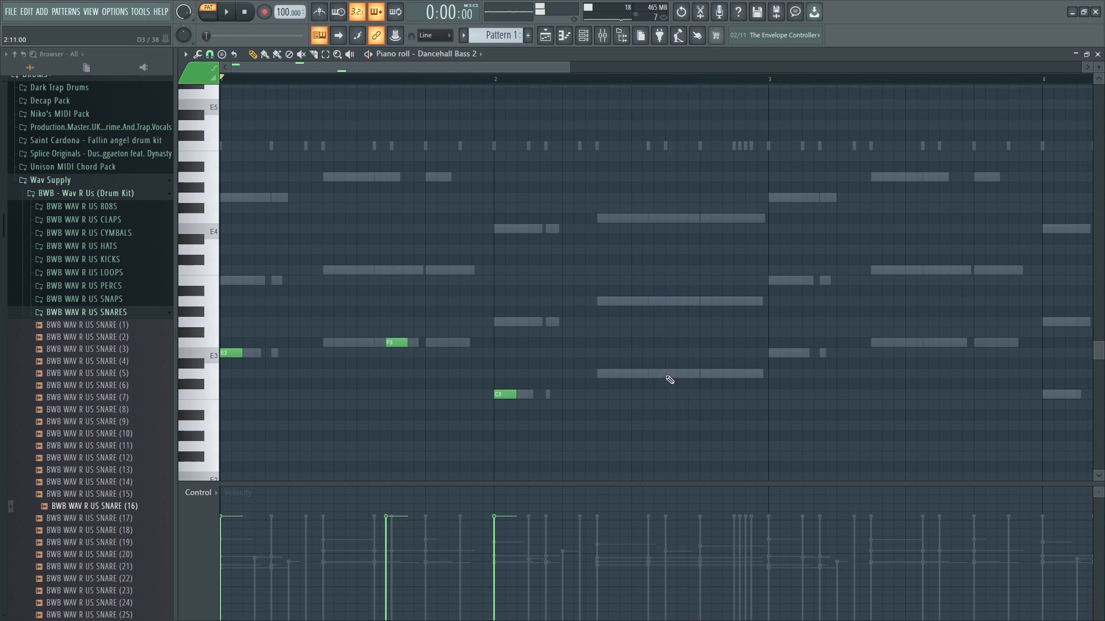
{"action": "left_click", "coordinate": [667, 374]}
{"action": "key", "text": "space"}
Lengthen all four bass notes to about two steps each and copy them into bars 3 and 4.
{"action": "left_click_drag", "start_coordinate": [737, 451], "coordinate": [166, 327]}
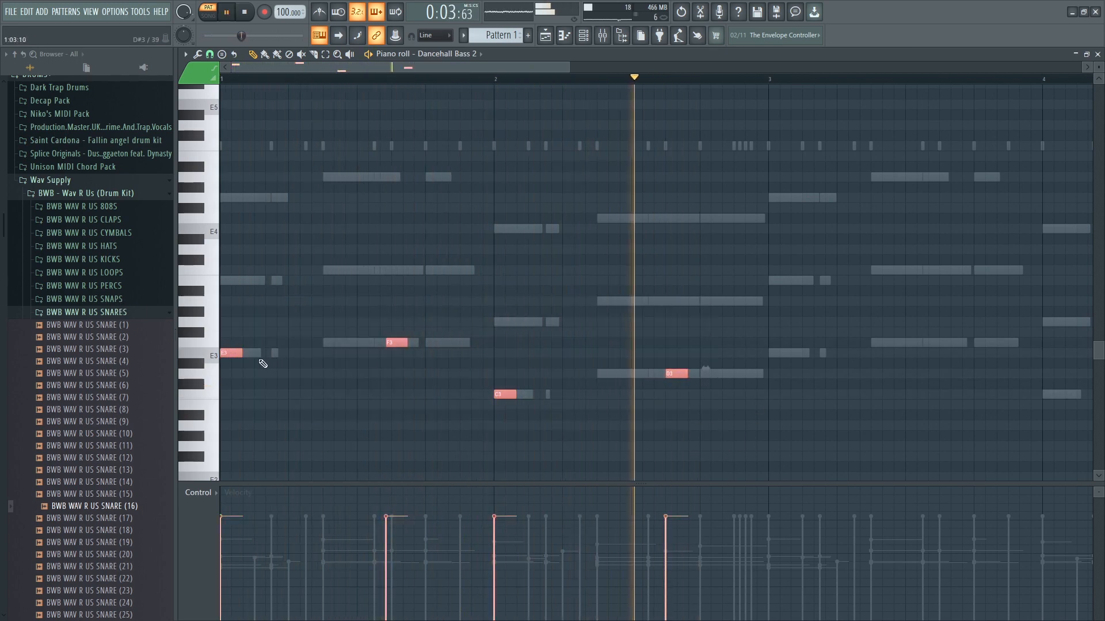
{"action": "key", "text": "space"}
{"action": "key", "text": "space"}
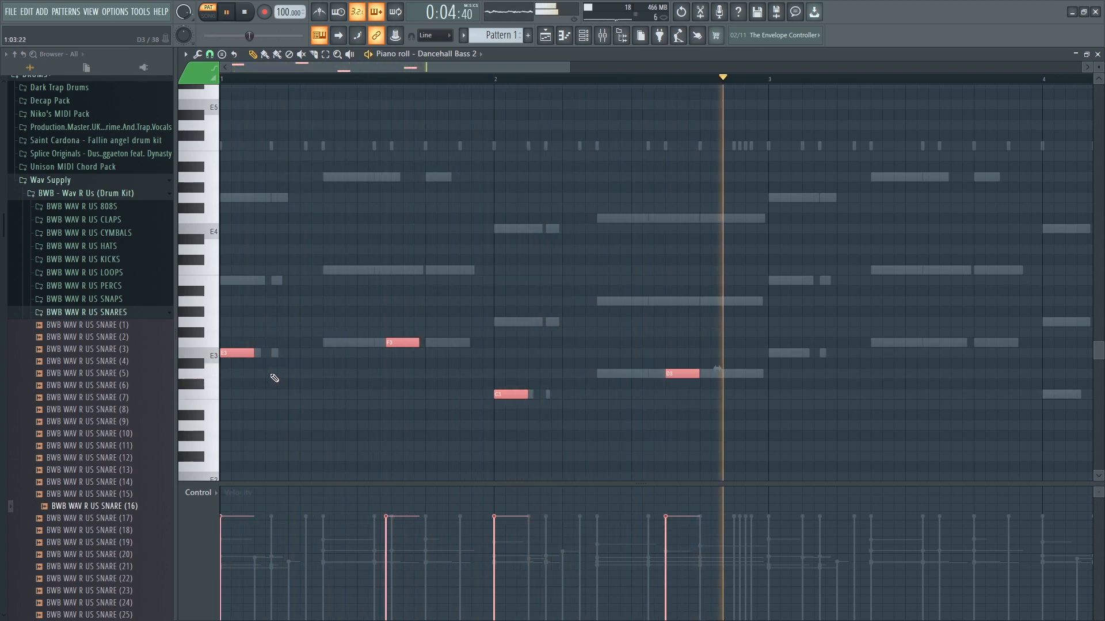
{"action": "left_click_drag", "start_coordinate": [239, 352], "coordinate": [778, 357]}
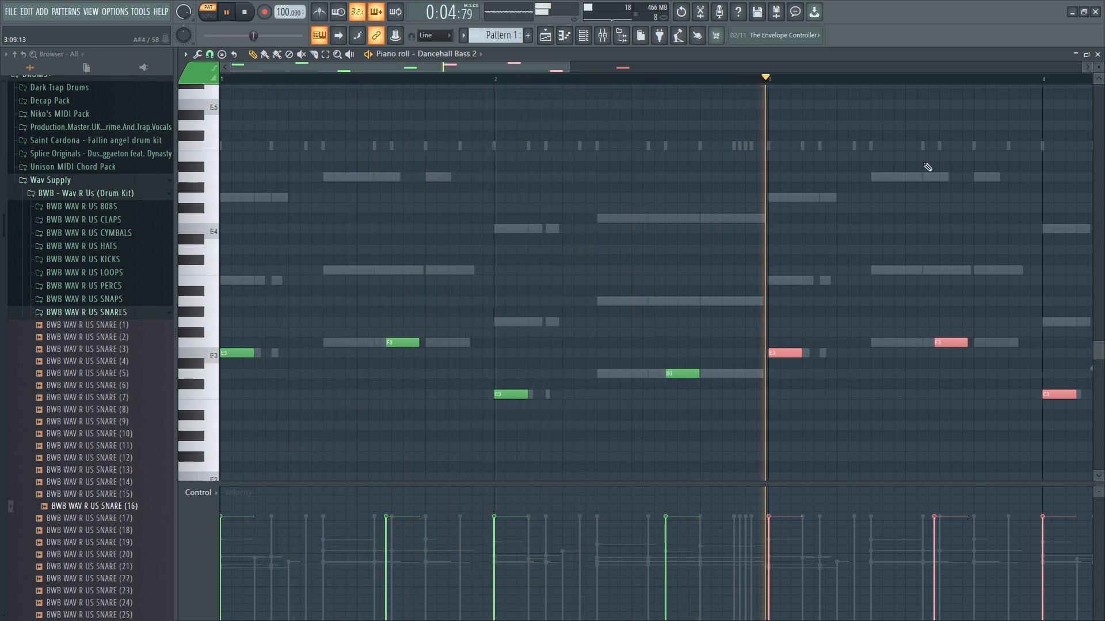
{"action": "left_click", "coordinate": [1097, 54]}
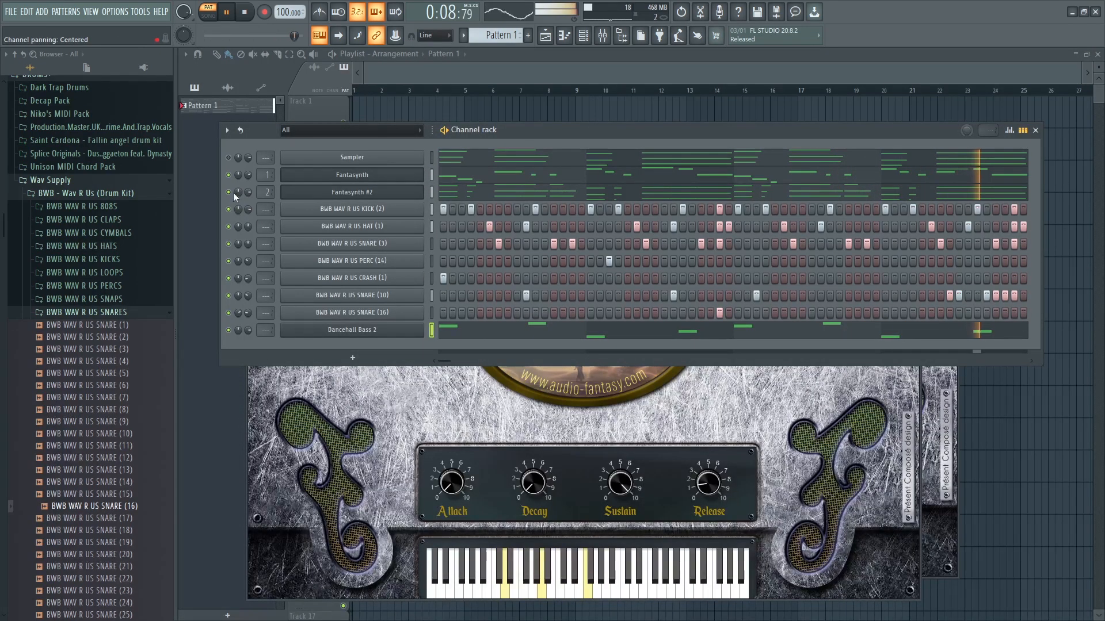
Mute the first Fantasynth channel and add another Fantasynth channel with the Atmospheric preset from the FX & Noises category.
{"action": "left_click", "coordinate": [228, 175]}
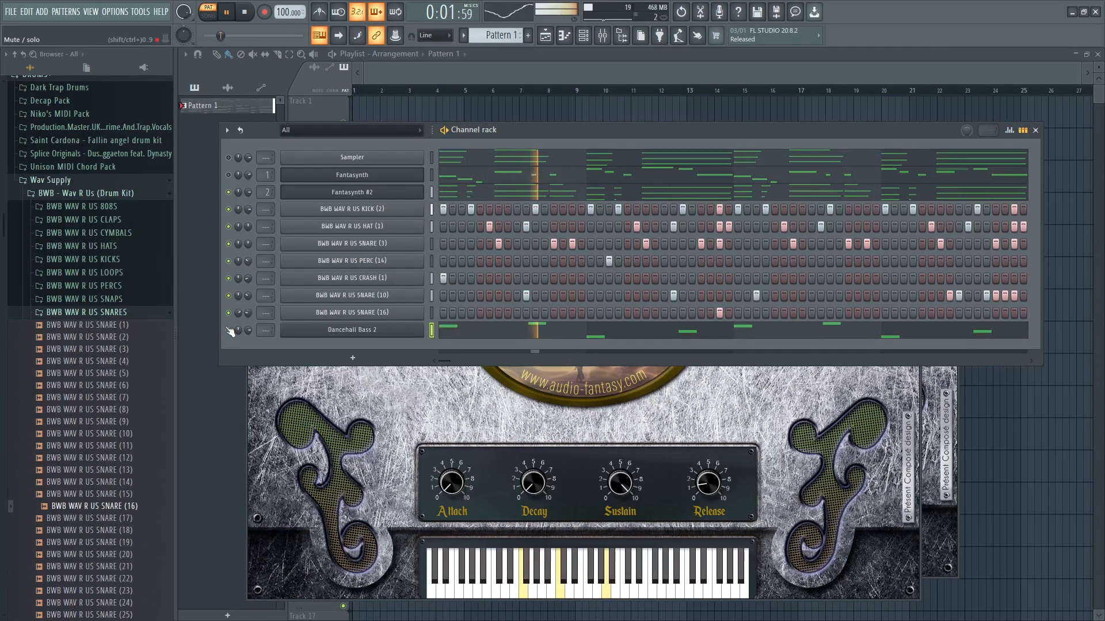
{"action": "left_click", "coordinate": [352, 358]}
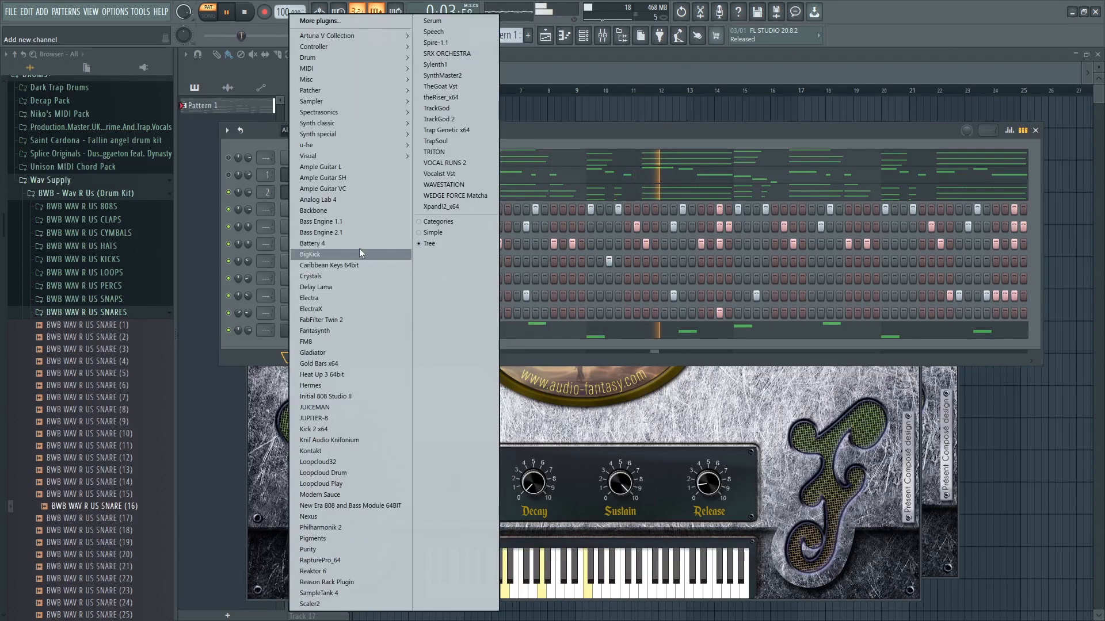
{"action": "left_click", "coordinate": [344, 332]}
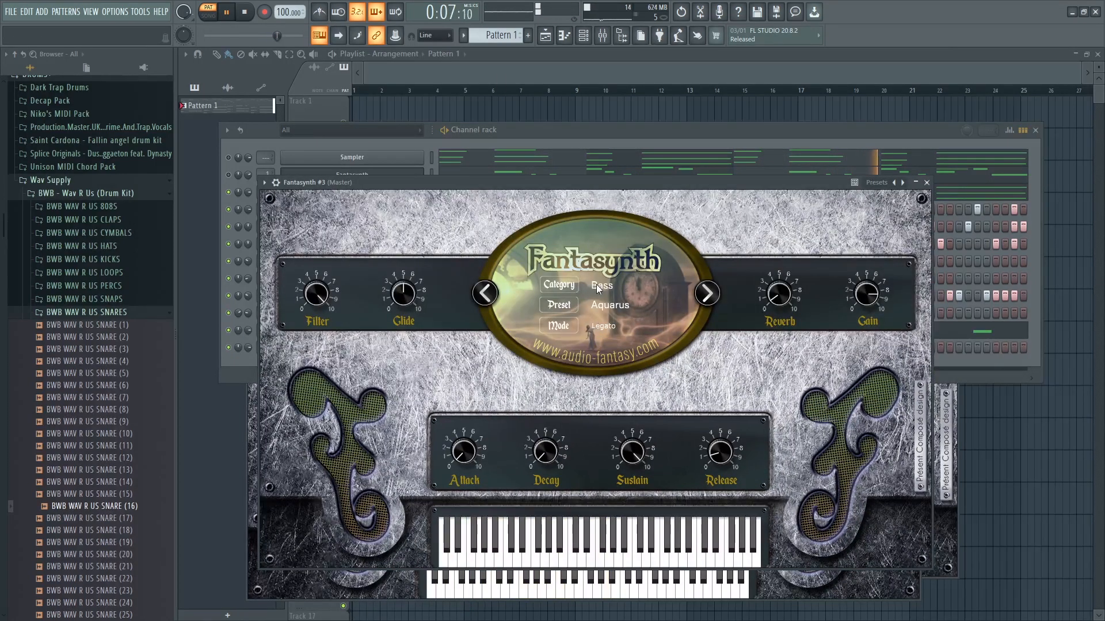
{"action": "left_click", "coordinate": [600, 286]}
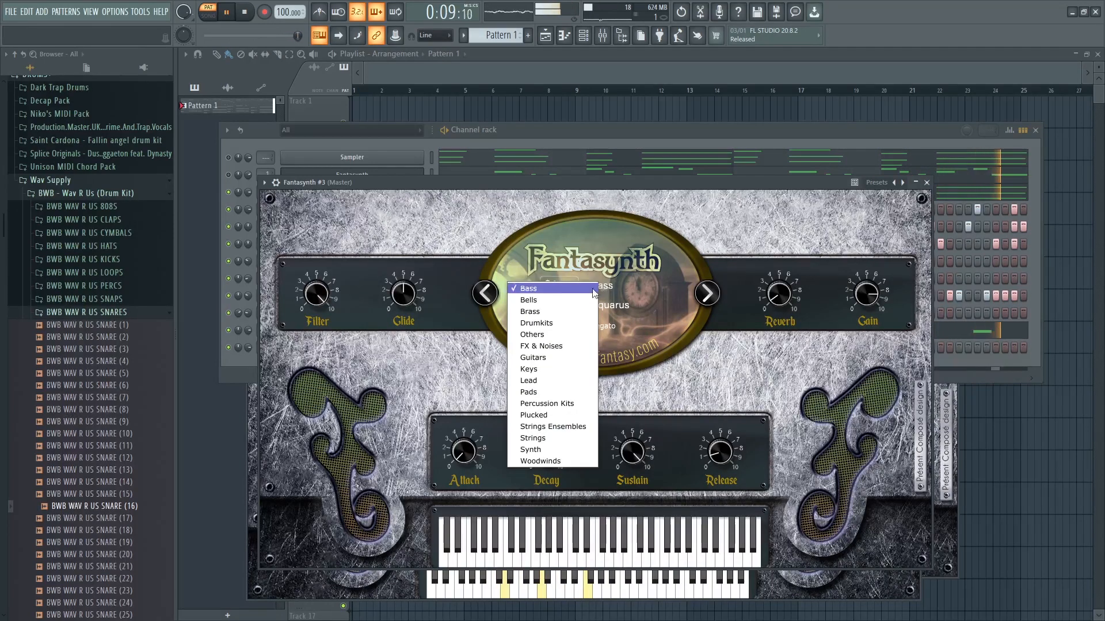
{"action": "left_click", "coordinate": [561, 347]}
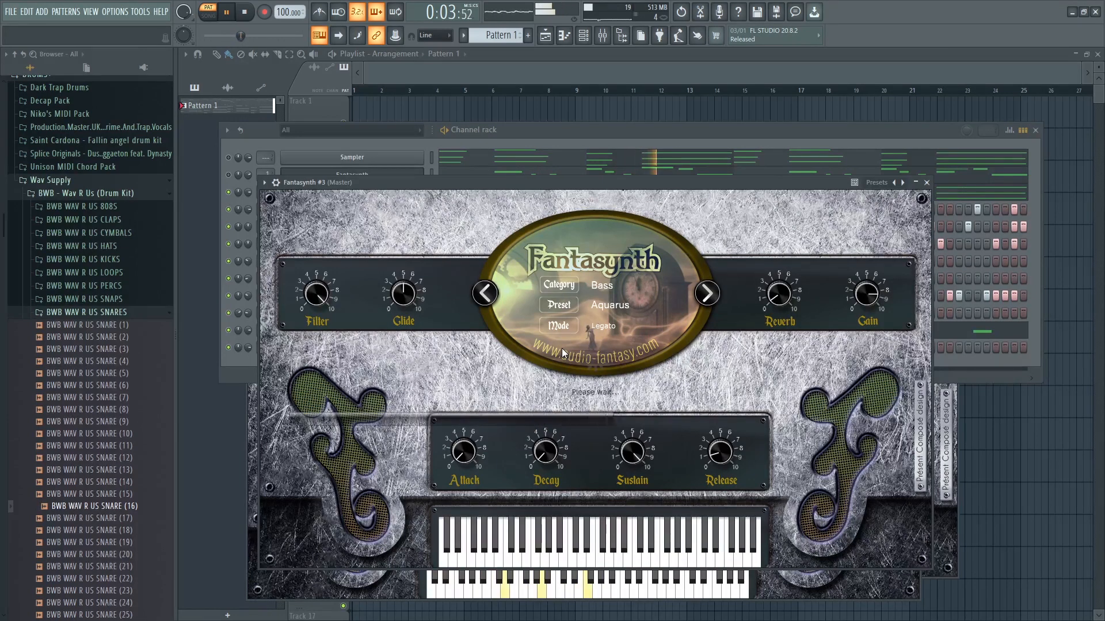
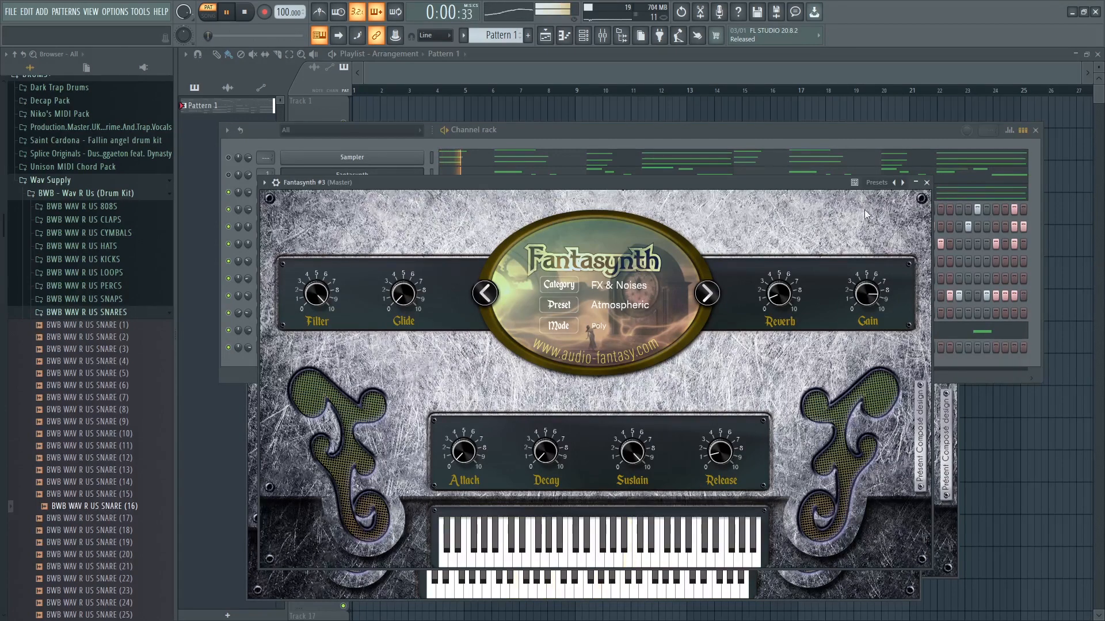
{"action": "left_click", "coordinate": [926, 183]}
In the Fantasynth #3 piano roll, place a C3 note at the start of bar 4 followed by a D3 note, each six steps long.
{"action": "right_click", "coordinate": [385, 346]}
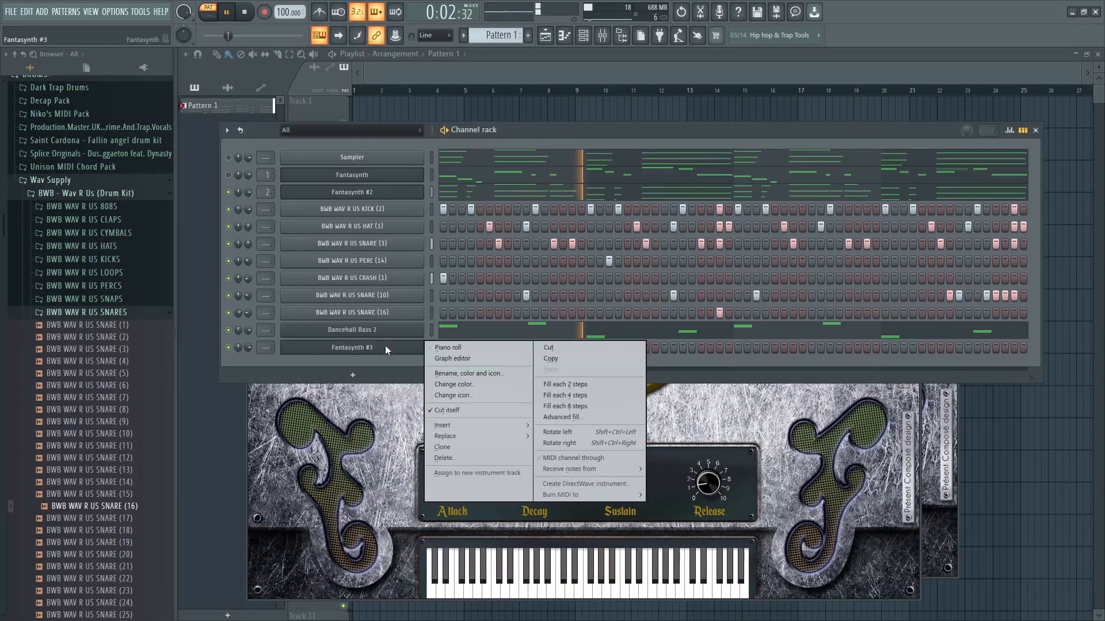
{"action": "left_click", "coordinate": [451, 347]}
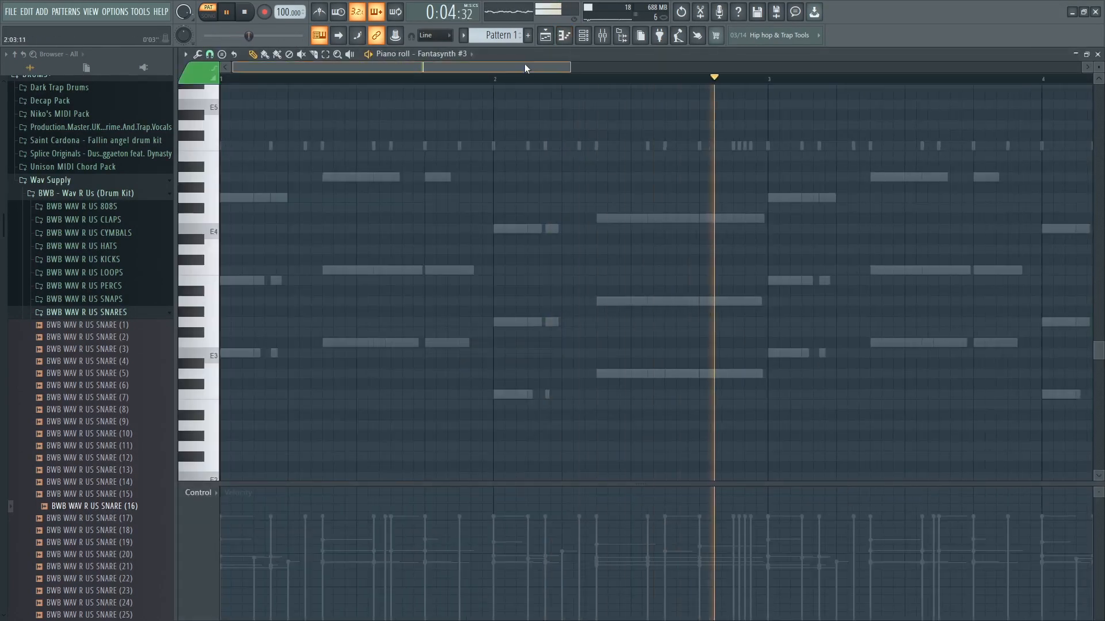
{"action": "left_click_drag", "start_coordinate": [525, 66], "coordinate": [670, 67]}
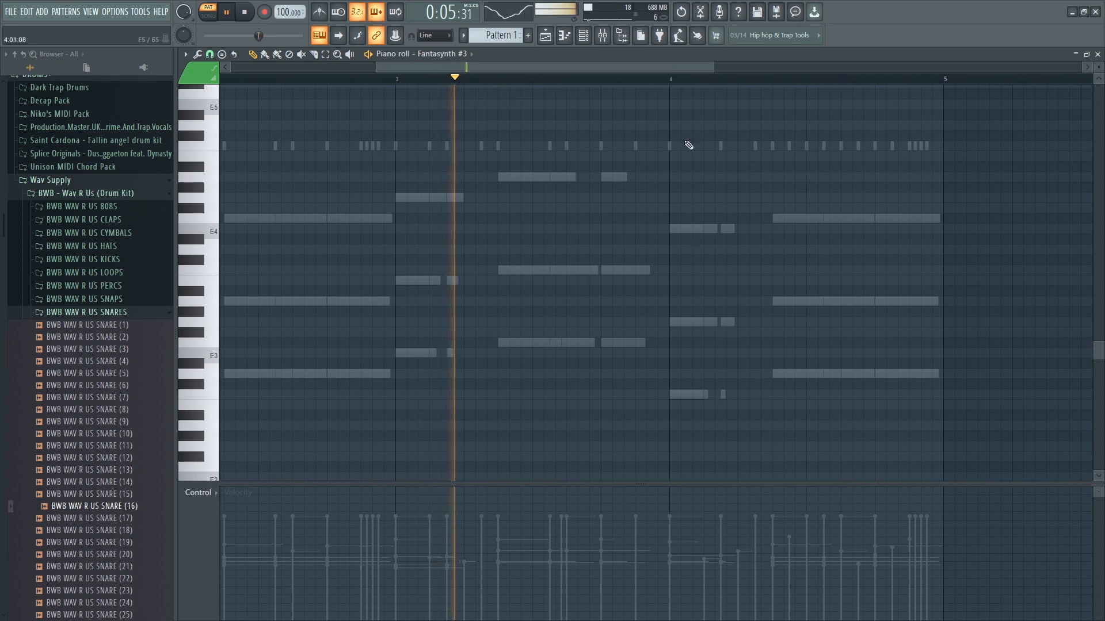
{"action": "left_click", "coordinate": [678, 394]}
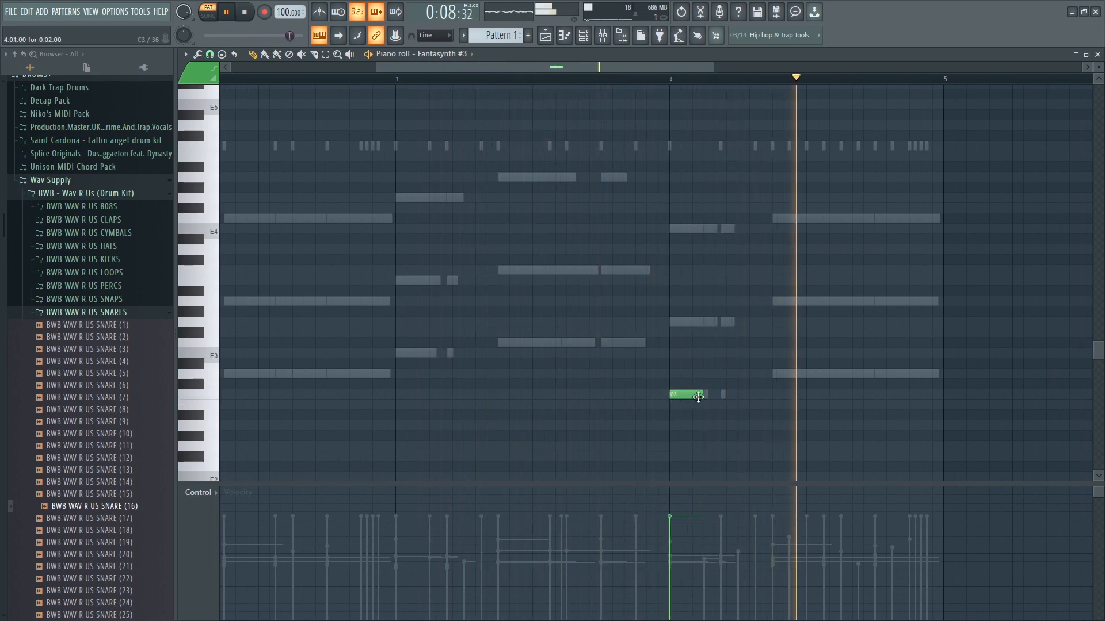
{"action": "left_click_drag", "start_coordinate": [703, 395], "coordinate": [768, 397]}
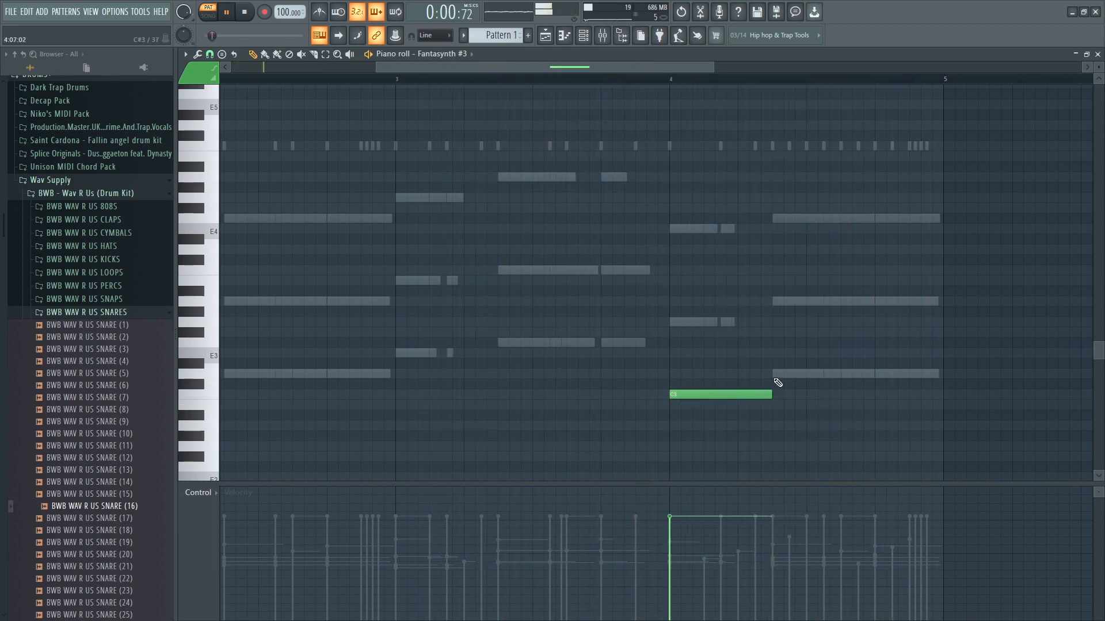
{"action": "left_click", "coordinate": [778, 376]}
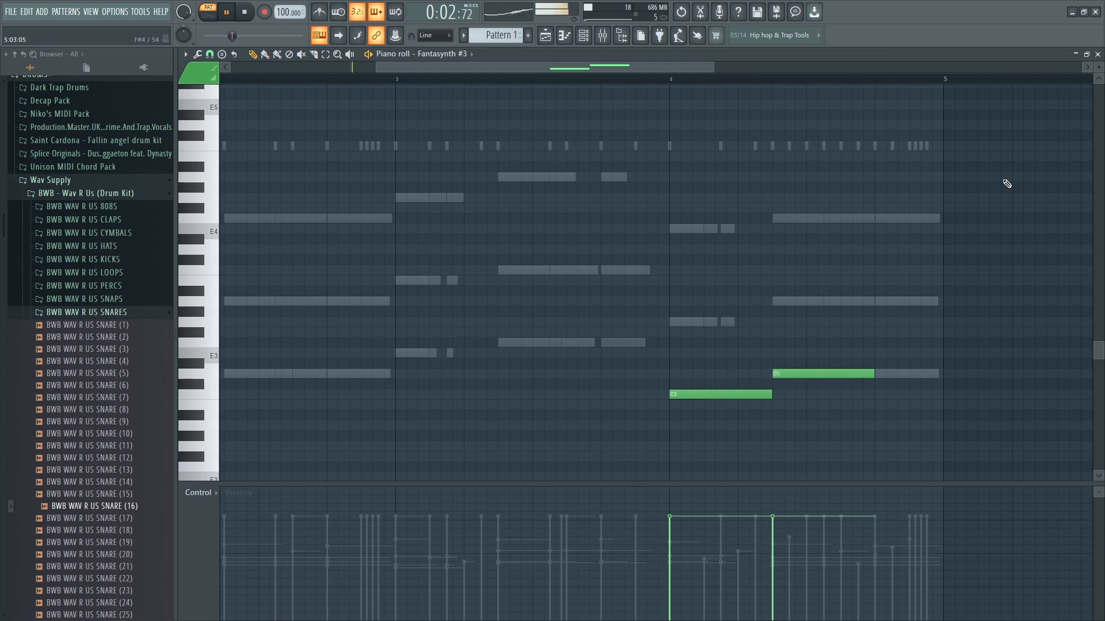
{"action": "left_click", "coordinate": [1096, 55]}
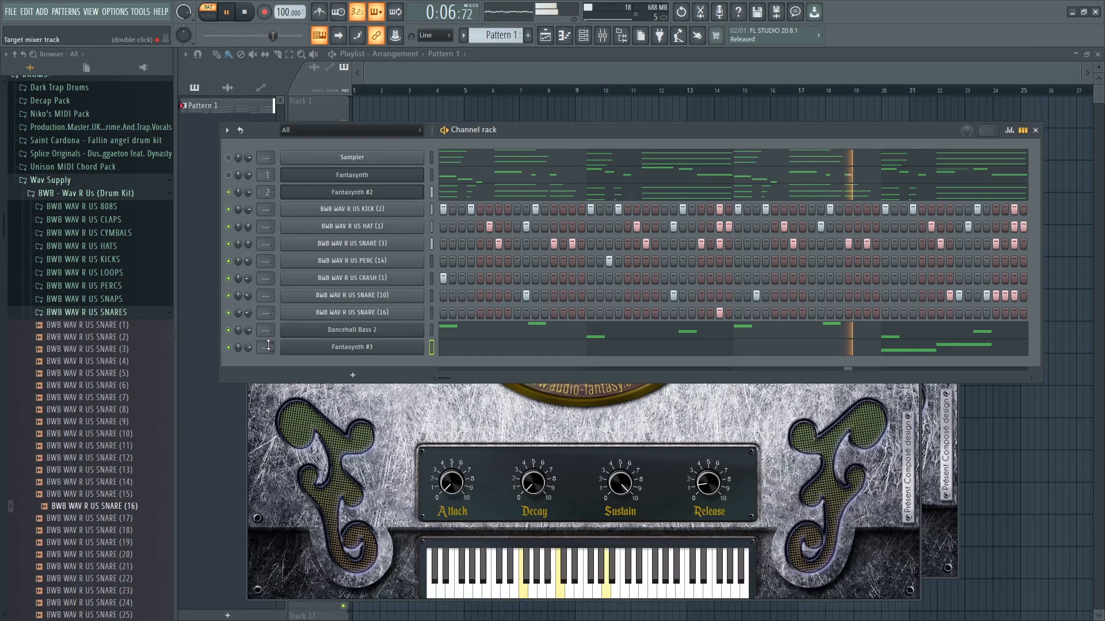
Transpose both Fantasynth #3 notes in bar 4 up one octave.
{"action": "right_click", "coordinate": [420, 347]}
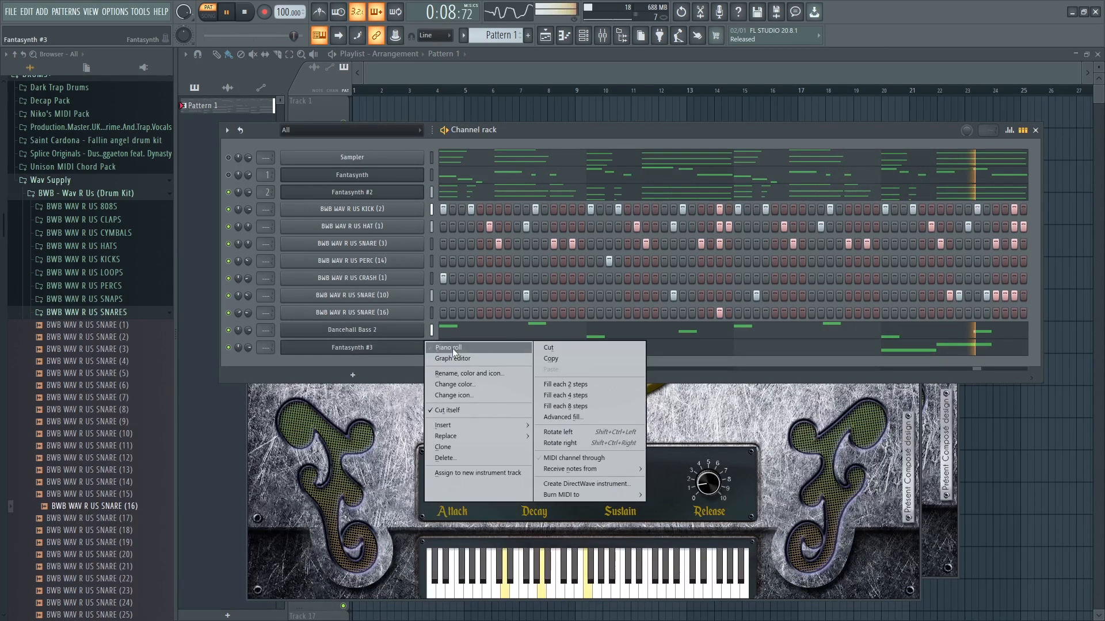
{"action": "left_click", "coordinate": [450, 348]}
{"action": "key", "text": "space"}
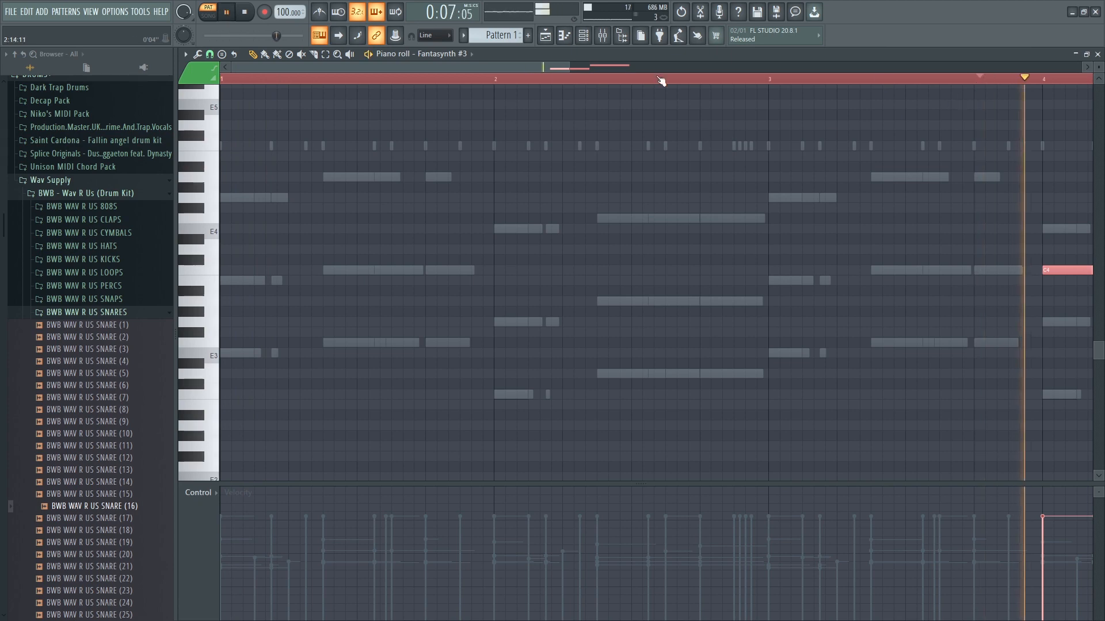
{"action": "left_click_drag", "start_coordinate": [514, 64], "coordinate": [705, 64]}
{"action": "left_click", "coordinate": [1097, 54]}
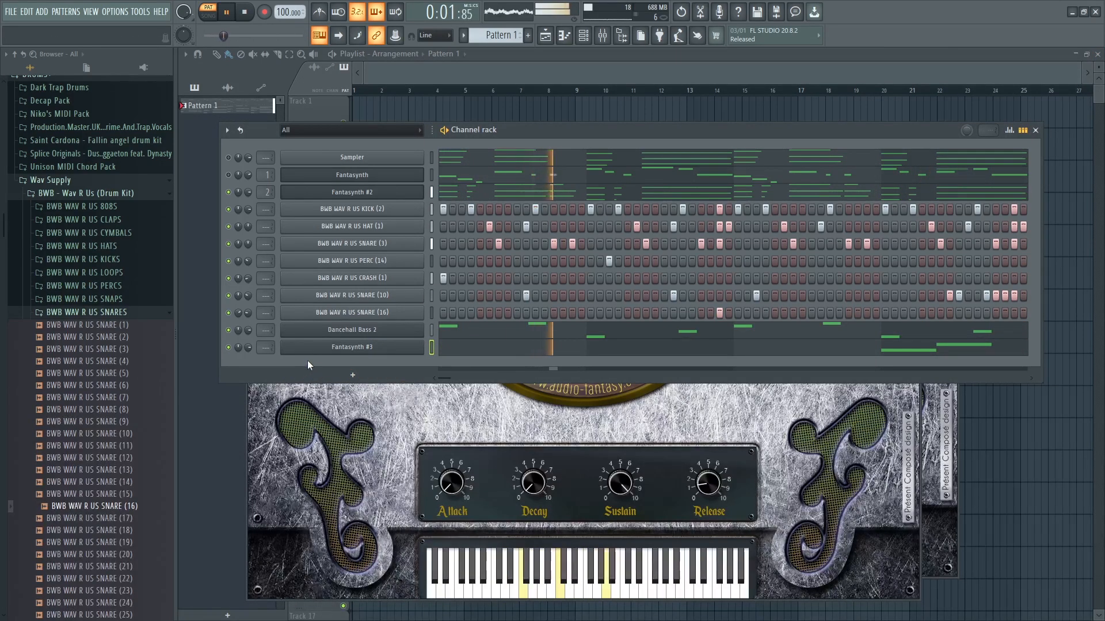
Add a fourth Fantasynth channel and switch its sound category to Pads.
{"action": "left_click", "coordinate": [348, 375]}
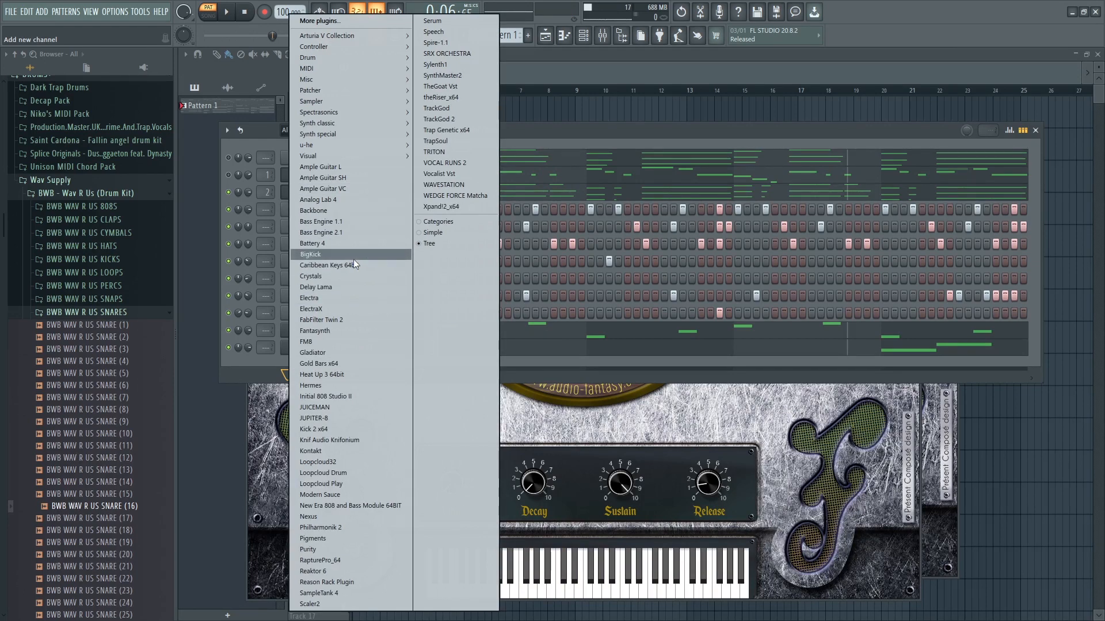
{"action": "left_click", "coordinate": [333, 331]}
{"action": "left_click", "coordinate": [620, 301]}
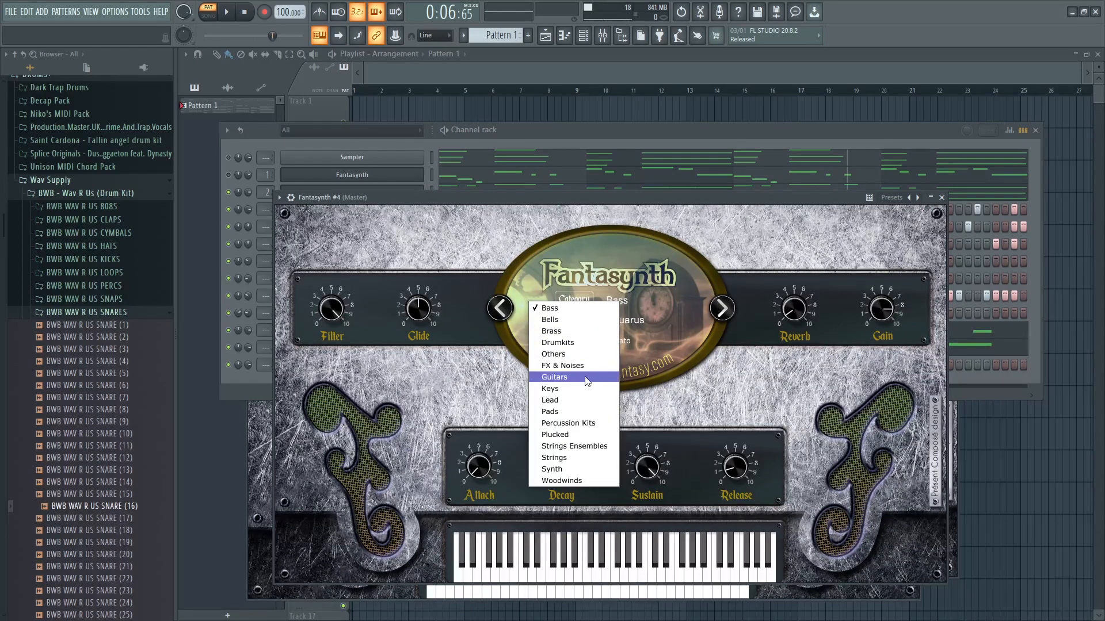
{"action": "left_click", "coordinate": [577, 412]}
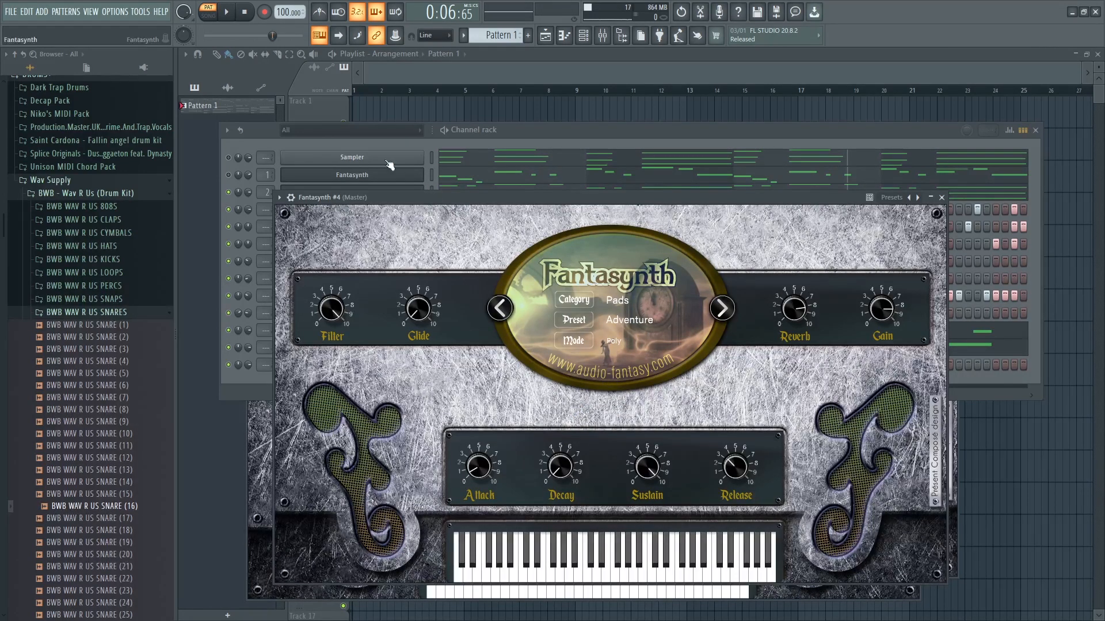
Copy the chord notes from the Sampler channel and paste them into Fantasynth #4.
{"action": "right_click", "coordinate": [368, 158]}
{"action": "left_click", "coordinate": [551, 171]}
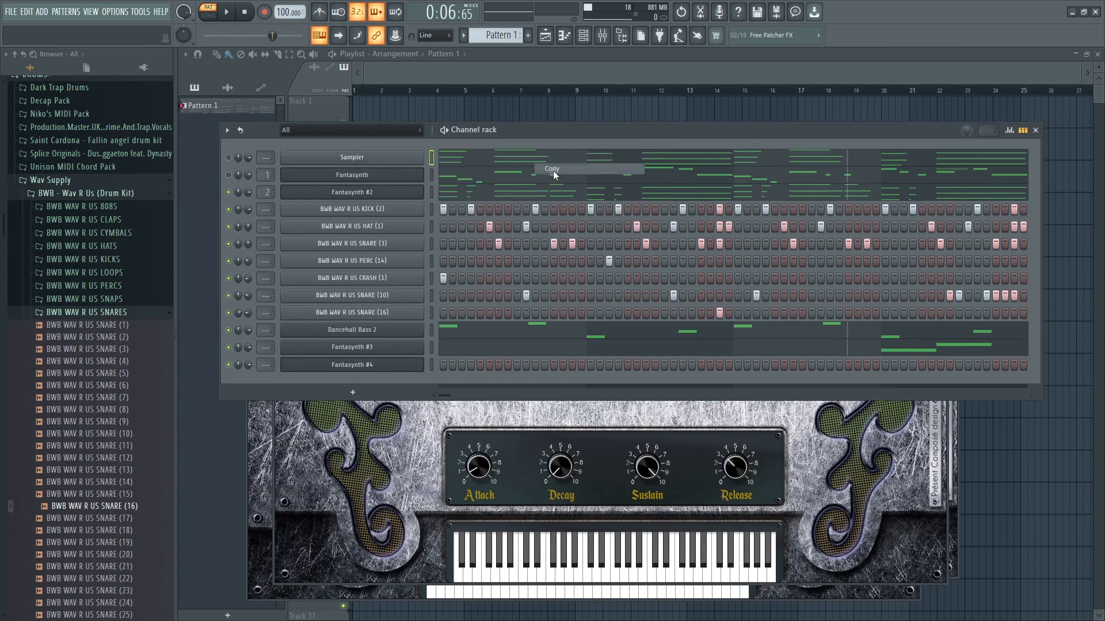
{"action": "right_click", "coordinate": [422, 370]}
{"action": "left_click", "coordinate": [610, 387]}
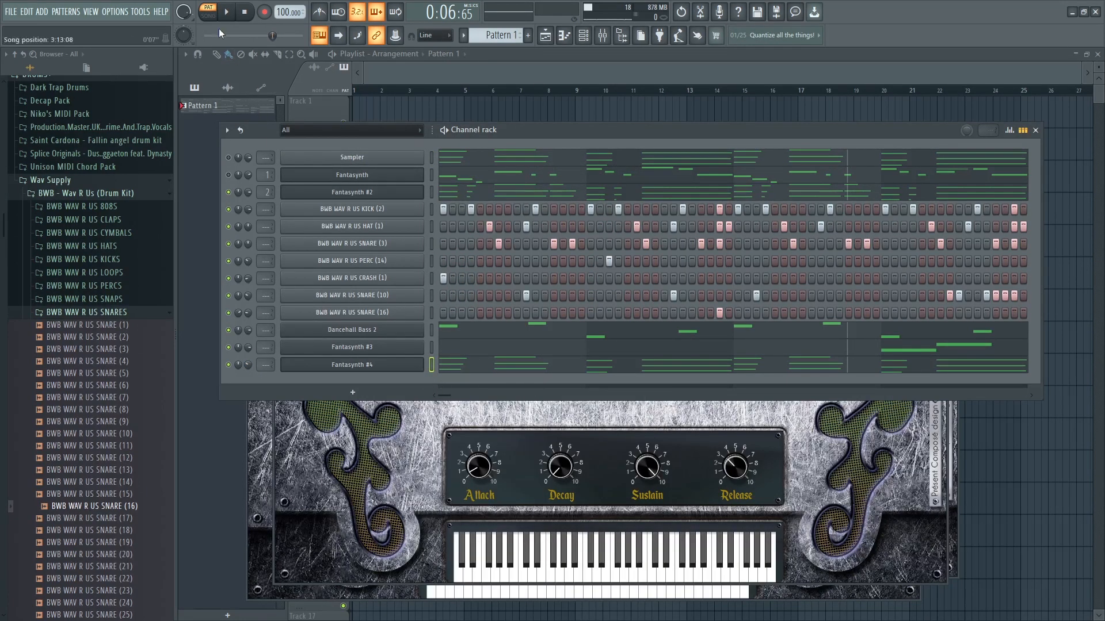
Start playback, lock the active state of Fantasynth #4 and solo that channel.
{"action": "left_click", "coordinate": [226, 12]}
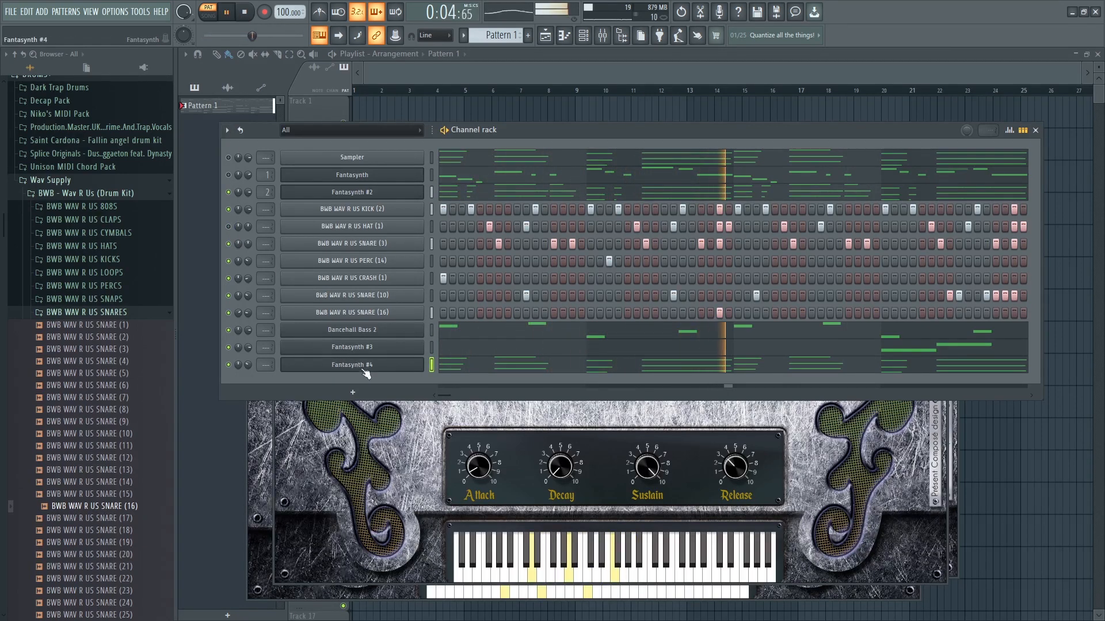
{"action": "right_click", "coordinate": [229, 364]}
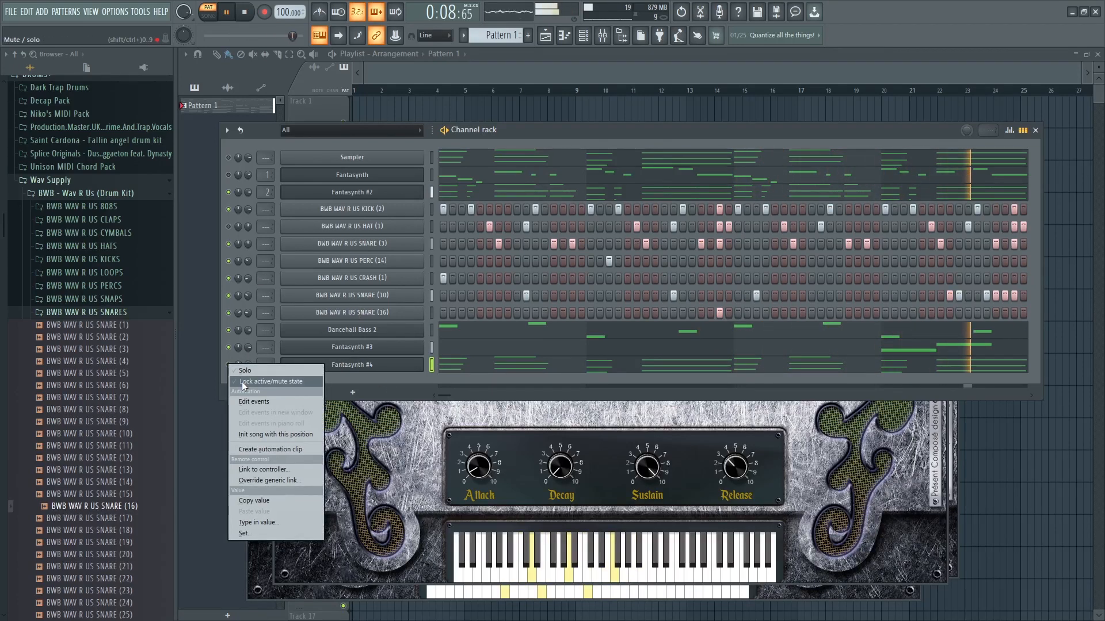
{"action": "left_click", "coordinate": [241, 381]}
{"action": "right_click", "coordinate": [229, 370]}
{"action": "left_click", "coordinate": [243, 374]}
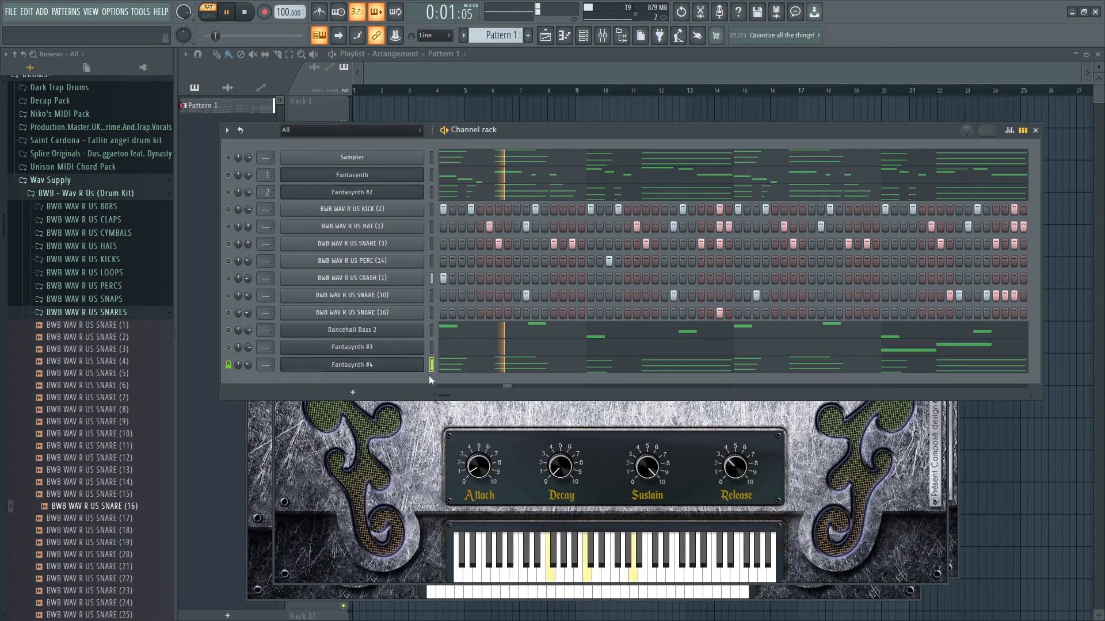
Step Fantasynth #4 through its pad presets to Facination and adjust its channel volume to slightly above 24%.
{"action": "left_click", "coordinate": [412, 419]}
{"action": "left_click", "coordinate": [722, 309]}
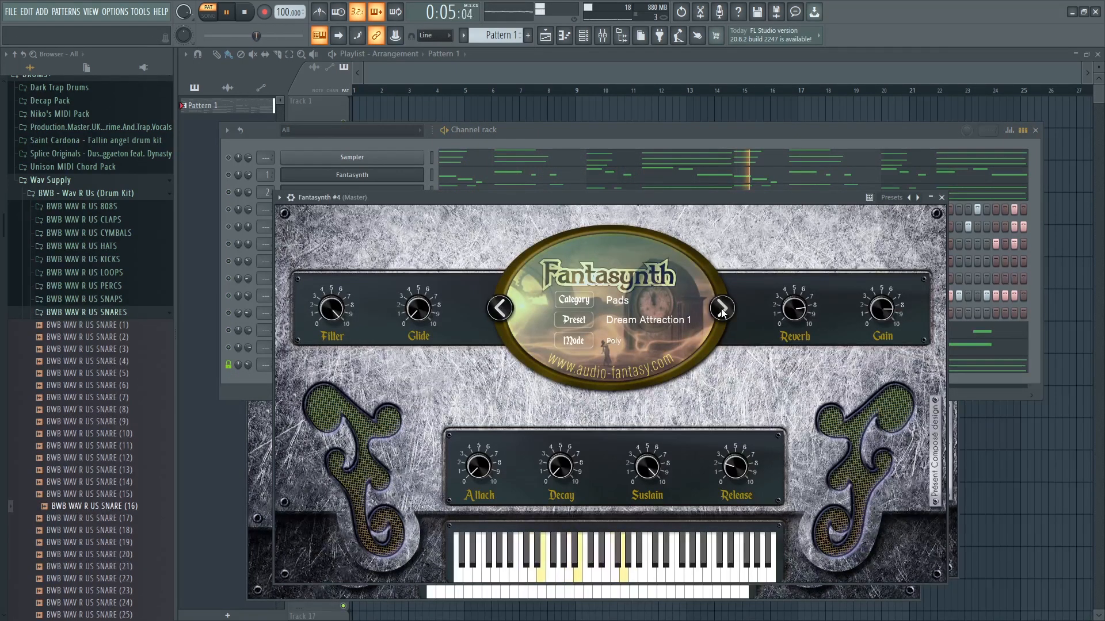
{"action": "left_click", "coordinate": [722, 309]}
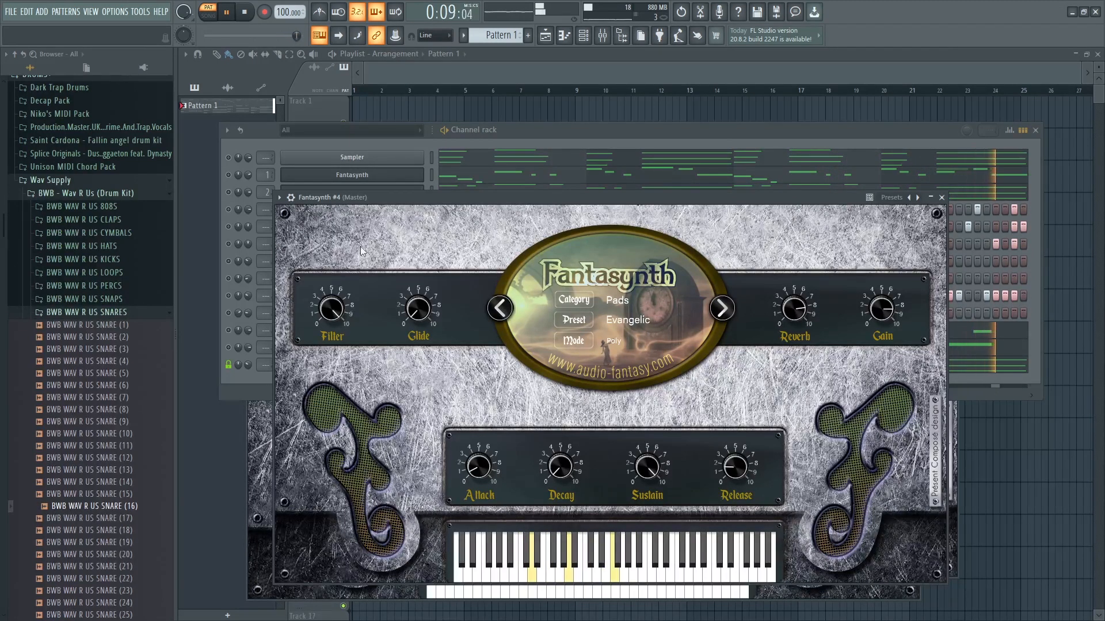
{"action": "left_click", "coordinate": [279, 198]}
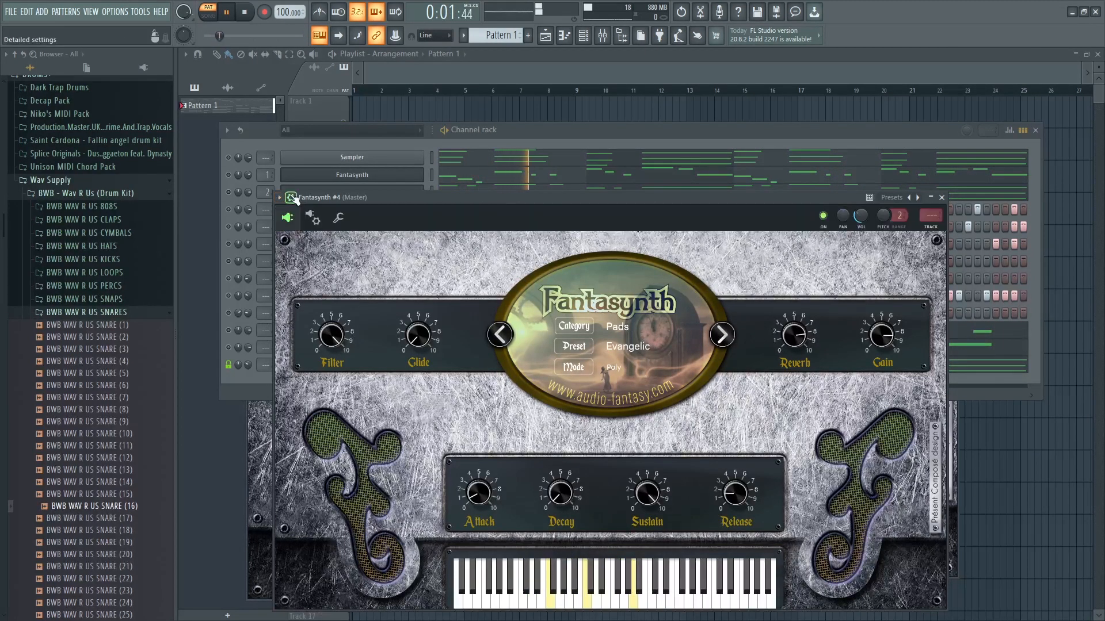
{"action": "left_click_drag", "start_coordinate": [862, 217], "coordinate": [861, 216]}
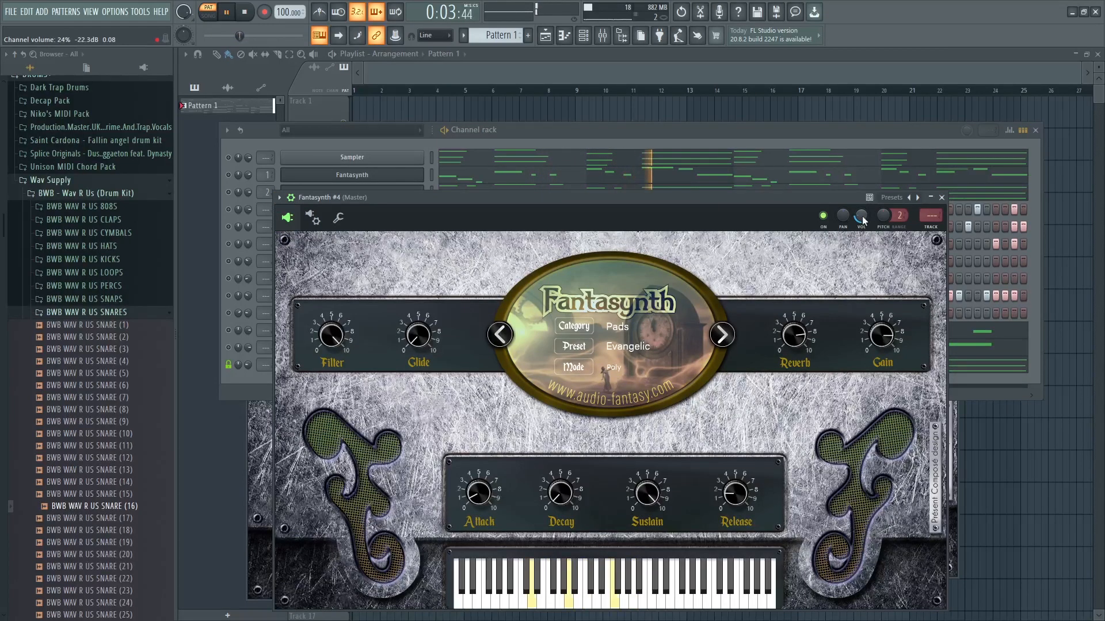
{"action": "left_click", "coordinate": [723, 335]}
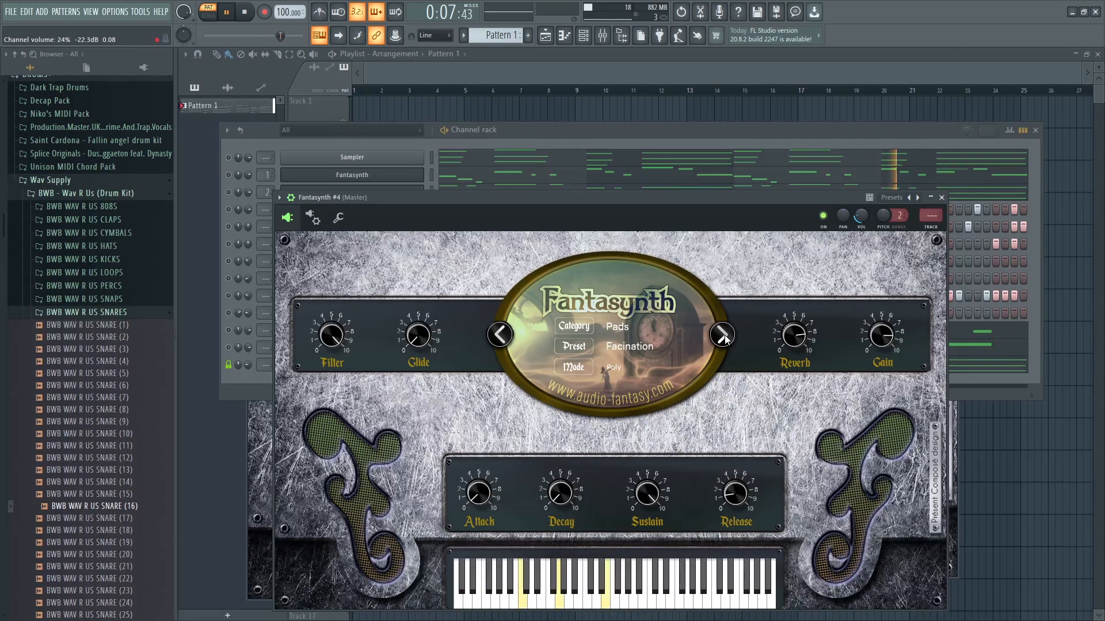
{"action": "left_click_drag", "start_coordinate": [861, 217], "coordinate": [861, 204]}
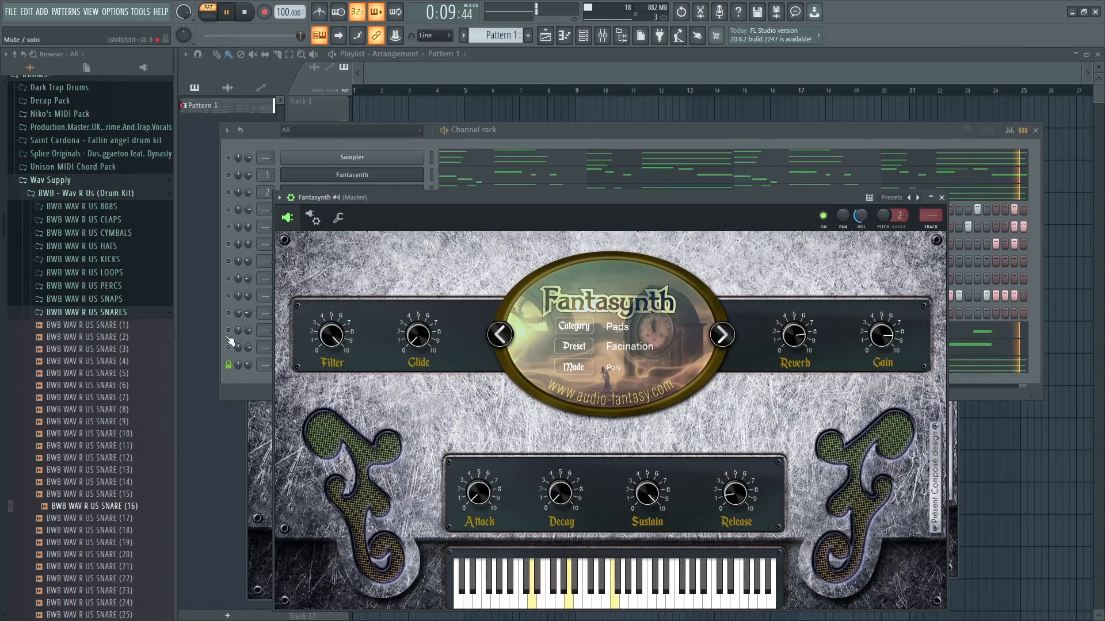
End the solo on Fantasynth #4 and lengthen all its chord notes by about three steps in the piano roll.
{"action": "right_click", "coordinate": [228, 365]}
{"action": "left_click", "coordinate": [243, 371]}
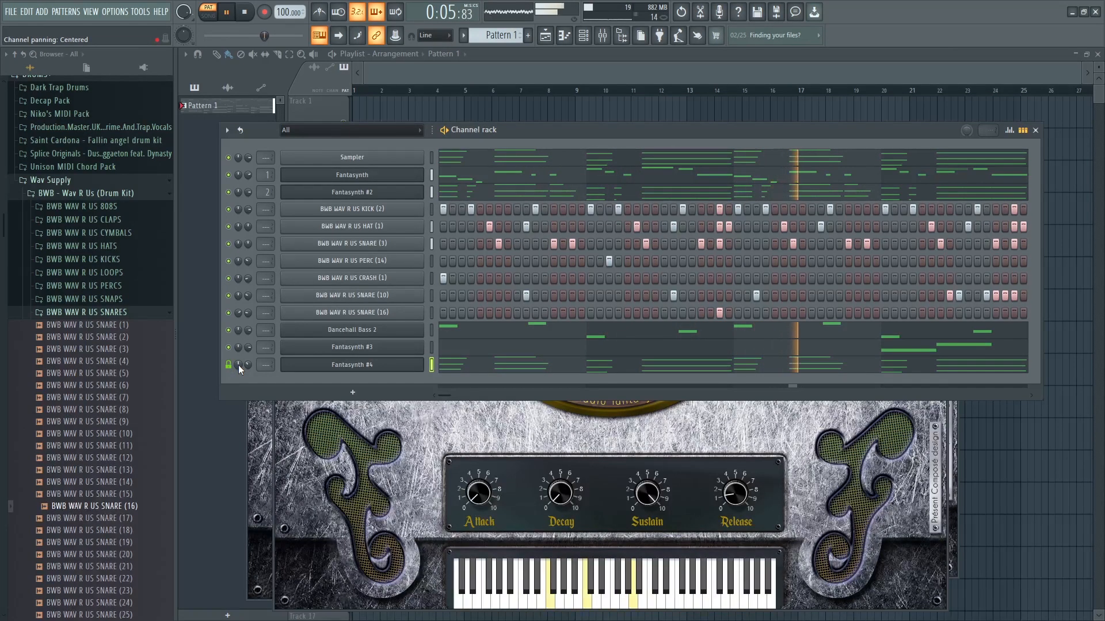
{"action": "right_click", "coordinate": [346, 367]}
{"action": "left_click", "coordinate": [444, 365]}
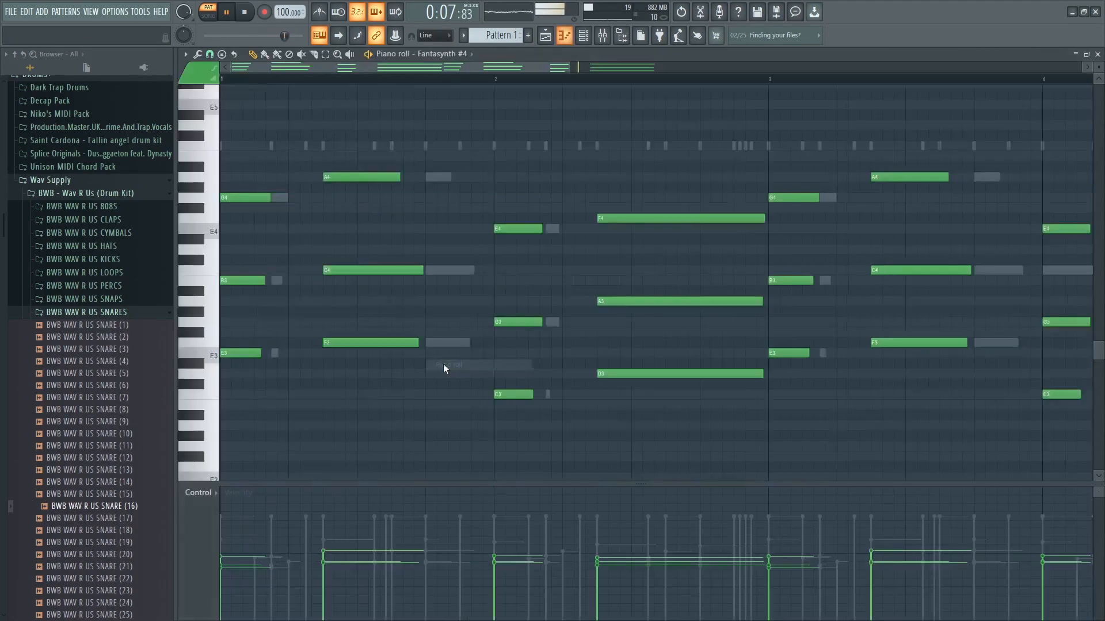
{"action": "key", "text": "ctrl+a"}
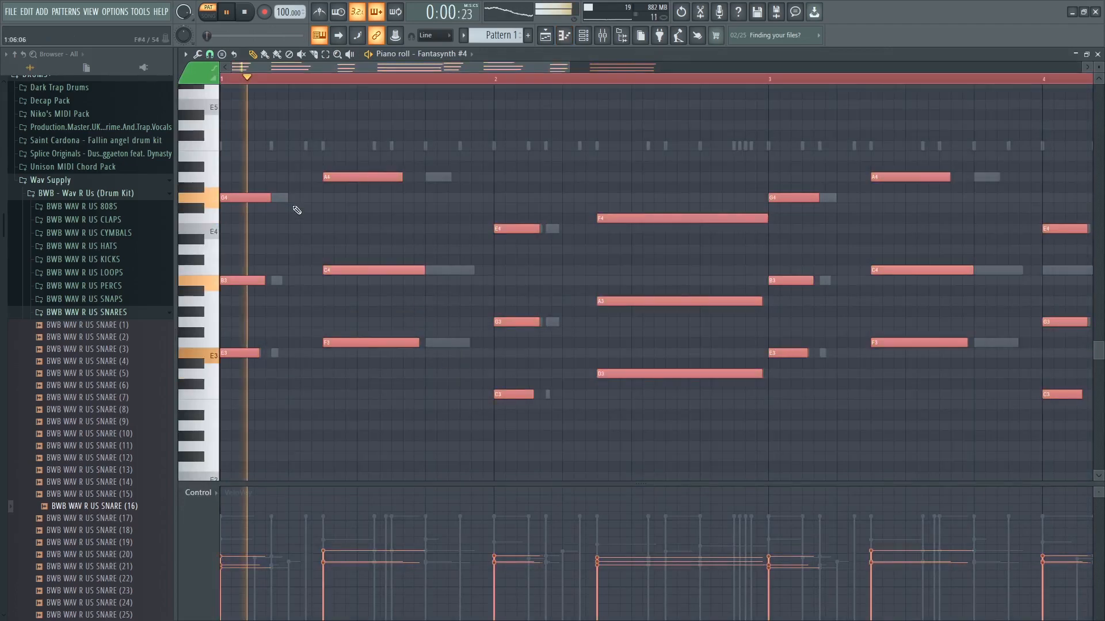
{"action": "left_click_drag", "start_coordinate": [269, 196], "coordinate": [328, 197]}
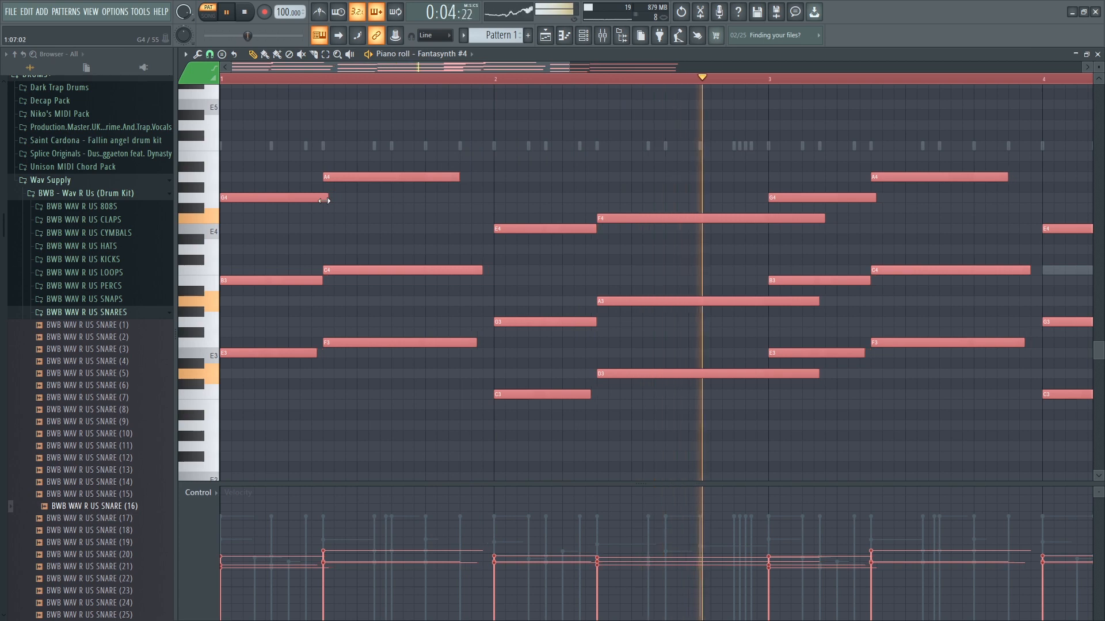
{"action": "left_click", "coordinate": [426, 208]}
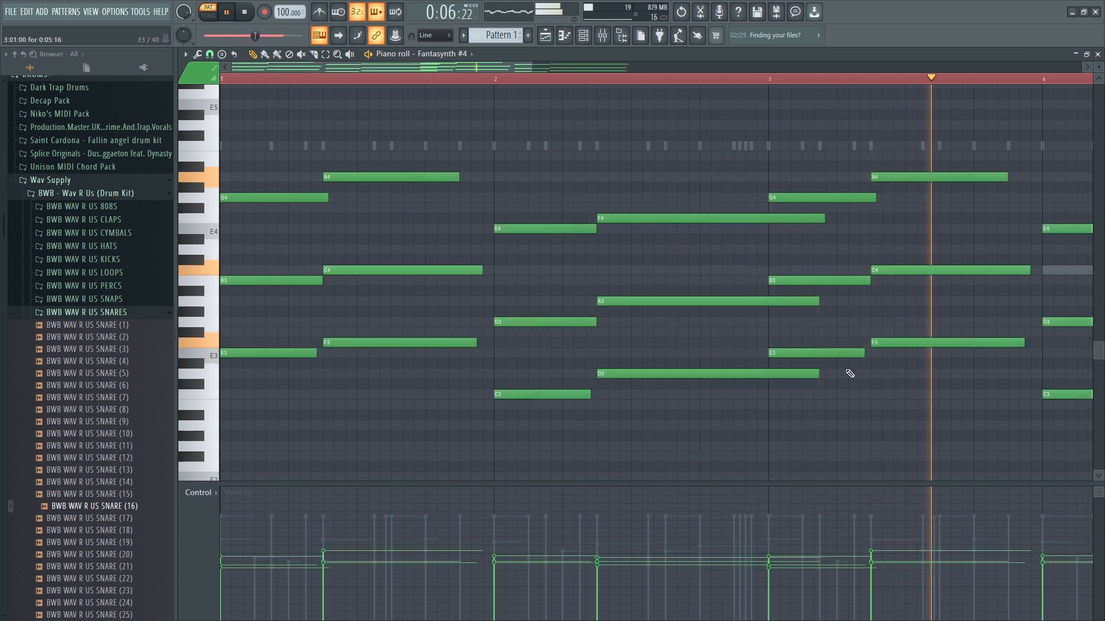
Stop playback and resize the held second chords in bars 1 and 2 of Fantasynth #4 to end exactly on the bar lines.
{"action": "key", "text": "space"}
{"action": "left_click", "coordinate": [811, 373]}
{"action": "left_click_drag", "start_coordinate": [809, 373], "coordinate": [768, 374]}
{"action": "right_click", "coordinate": [838, 374]}
{"action": "left_click_drag", "start_coordinate": [816, 300], "coordinate": [755, 309]}
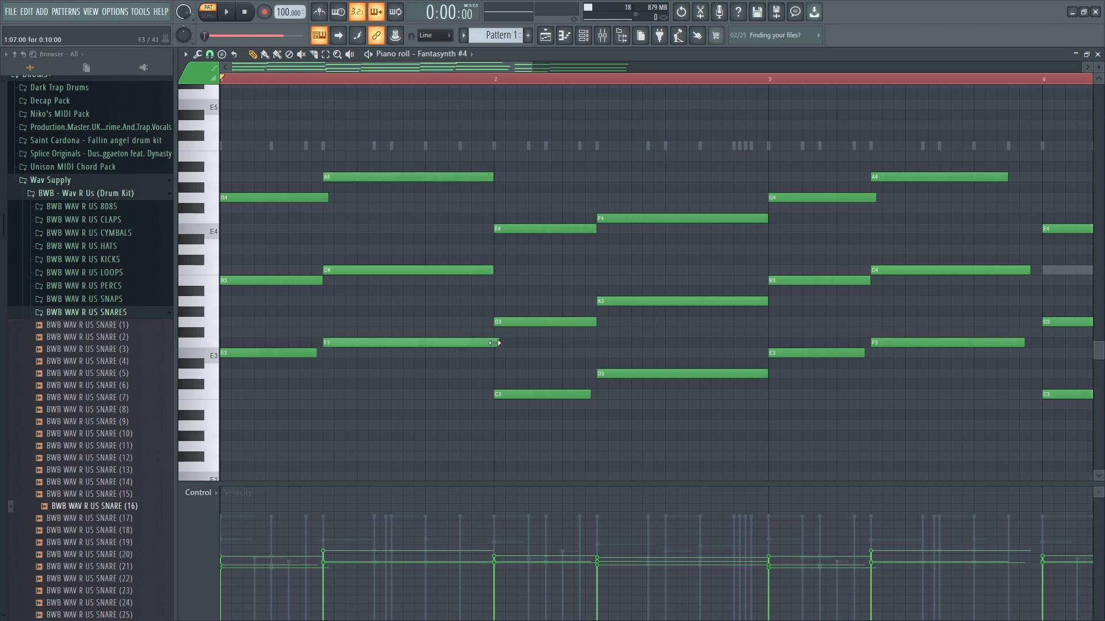
Extend bar 3's held chord to bar 4, shorten the final chord to about the start of bar 5, and play the pattern.
{"action": "left_click_drag", "start_coordinate": [492, 66], "coordinate": [640, 61]}
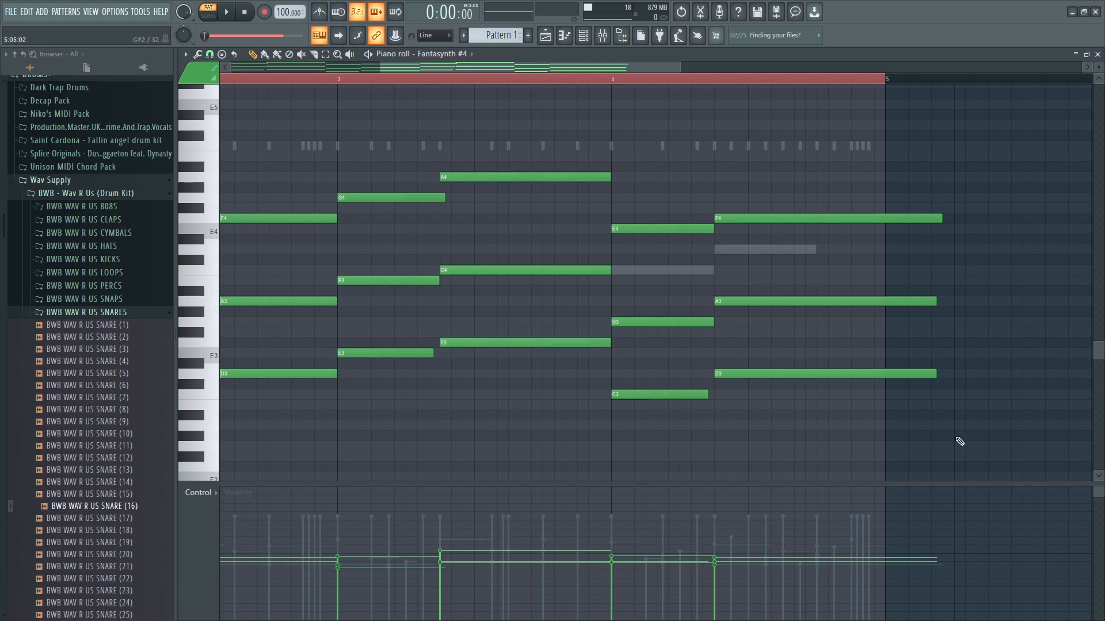
{"action": "left_click_drag", "start_coordinate": [959, 442], "coordinate": [891, 234]}
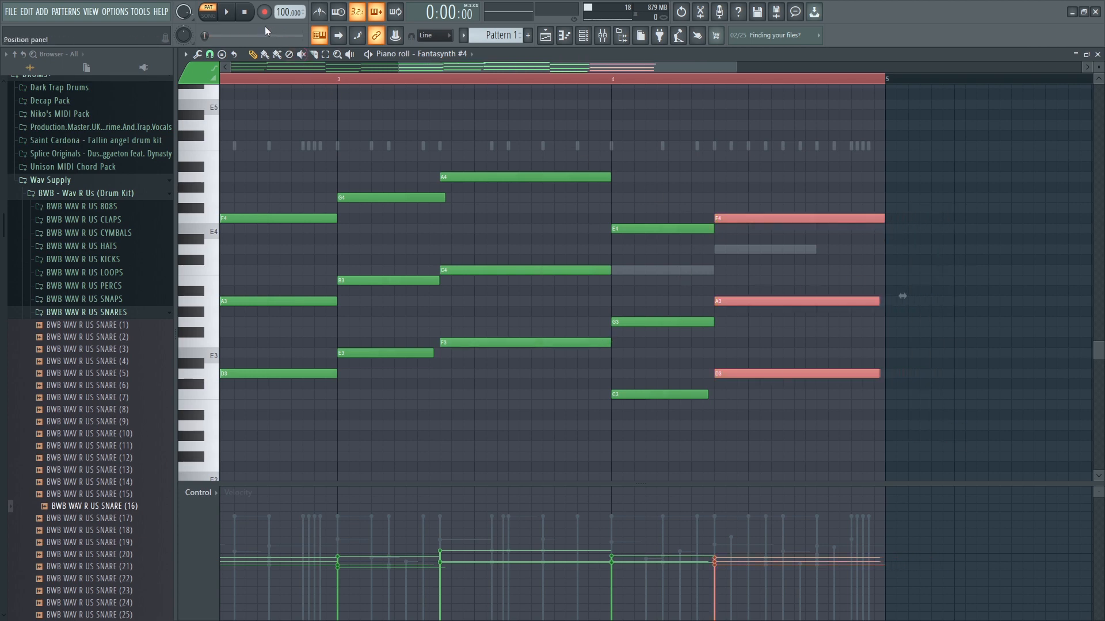
{"action": "left_click", "coordinate": [1097, 54]}
{"action": "key", "text": "space"}
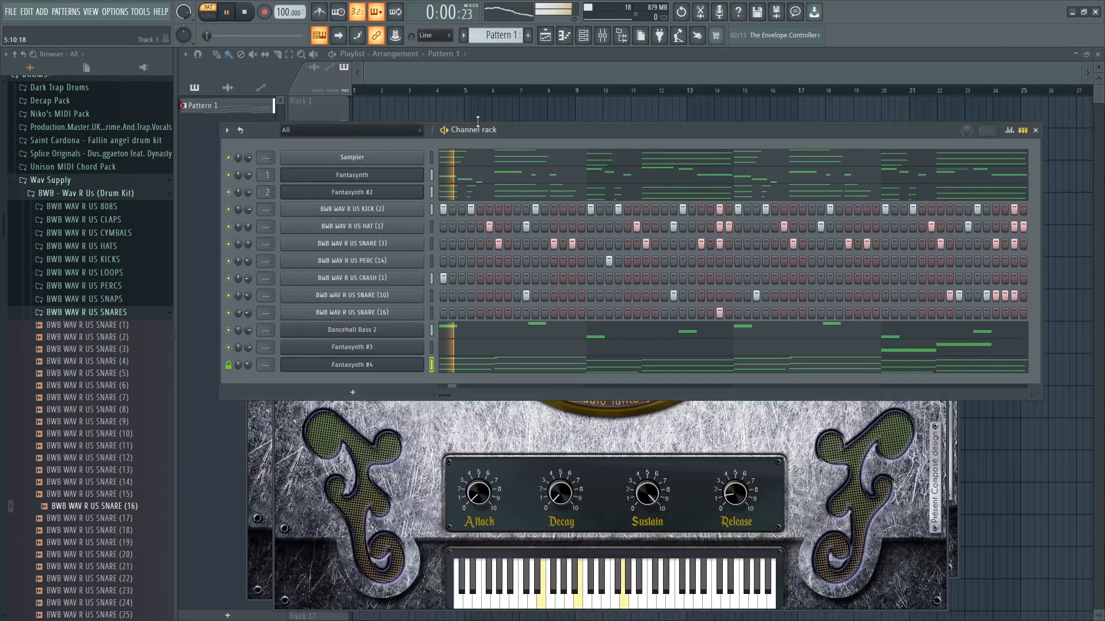
Lengthen the first E3 note of Fantasynth #4 to meet the next chord and play the pattern back.
{"action": "right_click", "coordinate": [420, 364]}
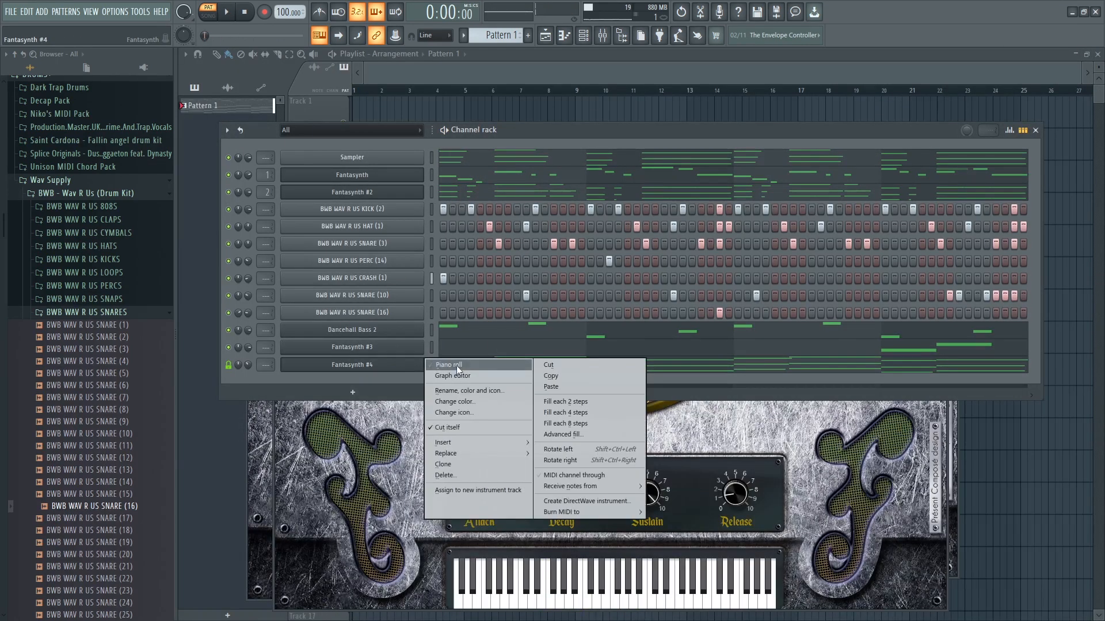
{"action": "left_click", "coordinate": [457, 364]}
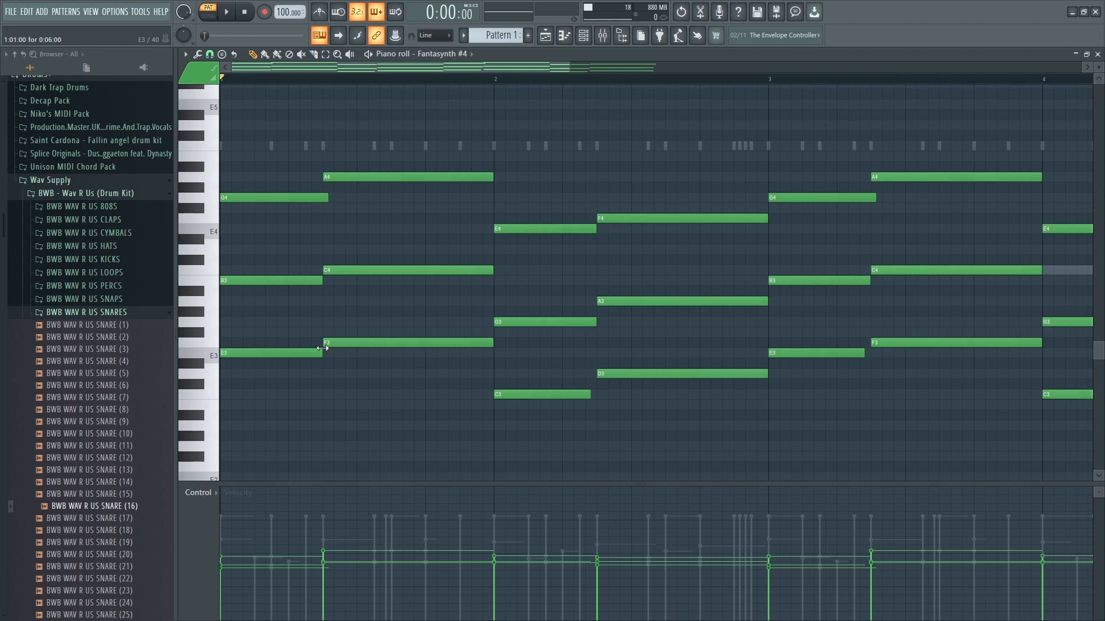
{"action": "left_click", "coordinate": [1097, 54]}
{"action": "right_click", "coordinate": [420, 363]}
{"action": "left_click", "coordinate": [457, 365]}
{"action": "left_click", "coordinate": [209, 17]}
{"action": "key", "text": "space"}
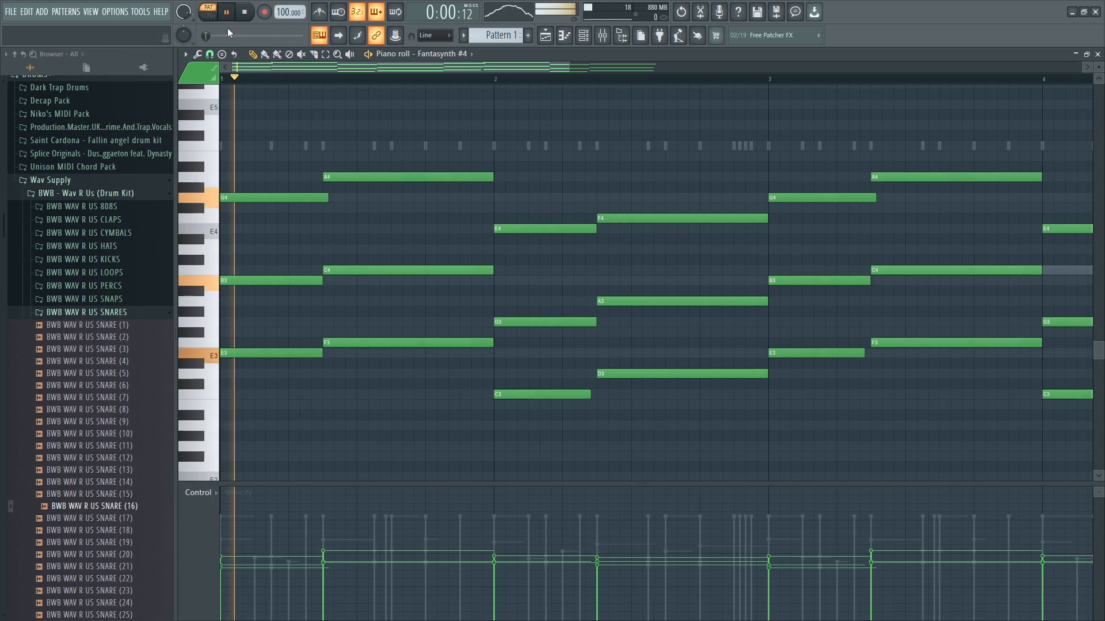
{"action": "left_click", "coordinate": [1097, 55]}
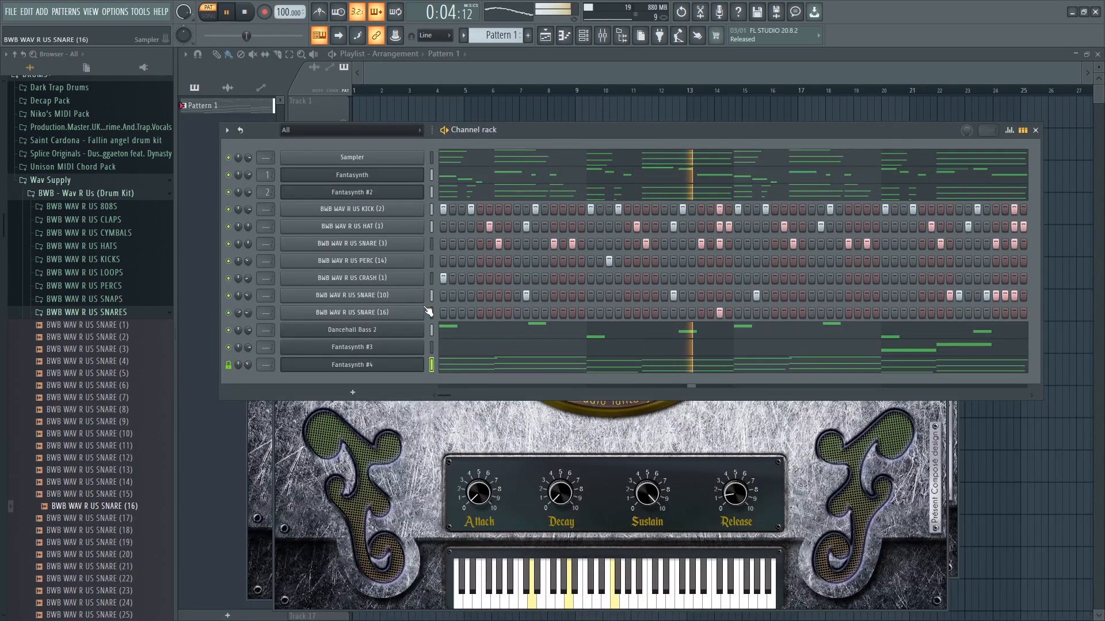
{"action": "key", "text": "space"}
Add another Fantasynth channel and set its sound category to Synth.
{"action": "left_click", "coordinate": [353, 392]}
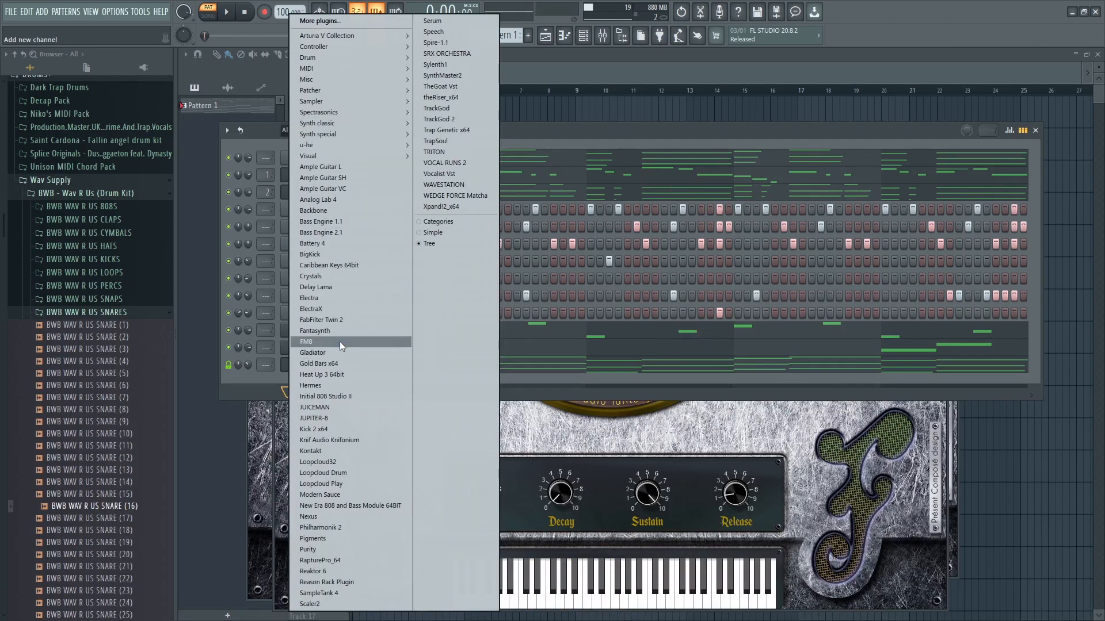
{"action": "left_click", "coordinate": [327, 331]}
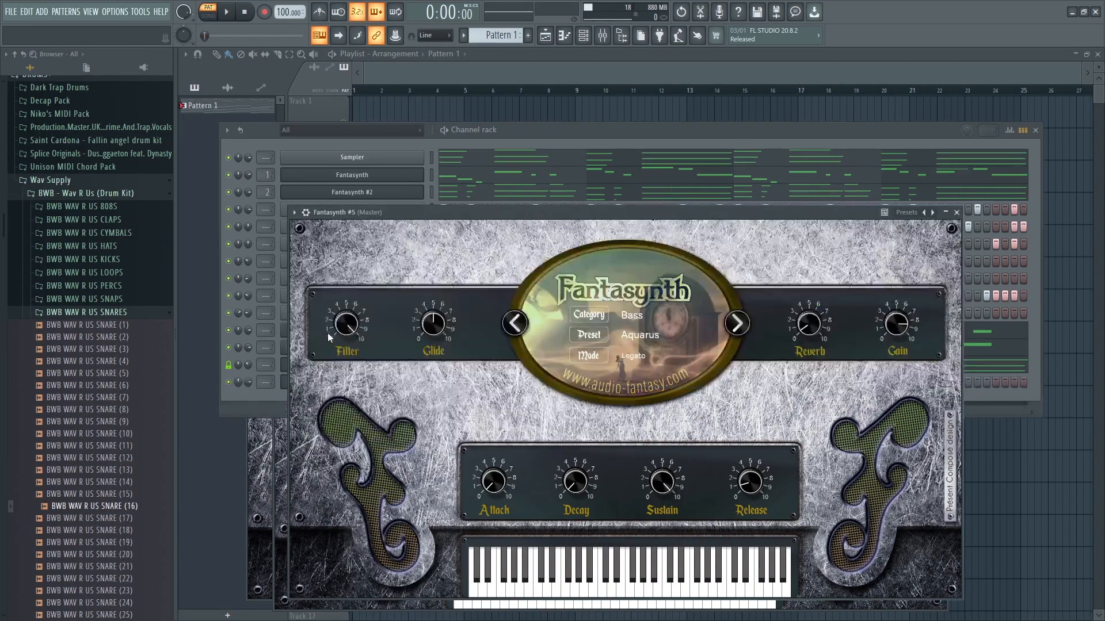
{"action": "left_click", "coordinate": [633, 320]}
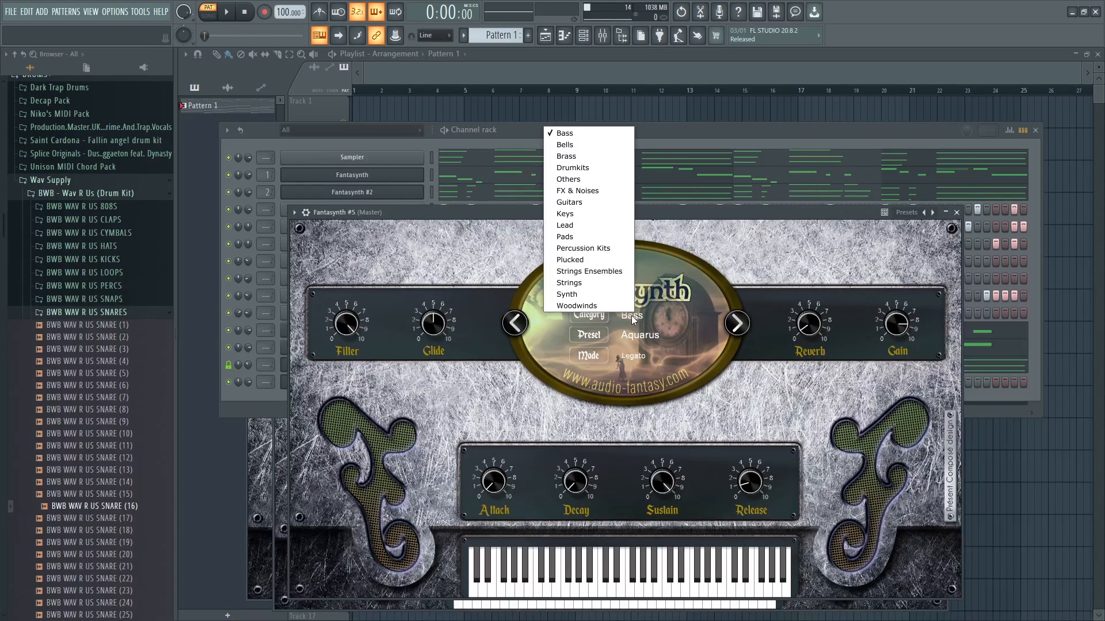
{"action": "left_click", "coordinate": [575, 296]}
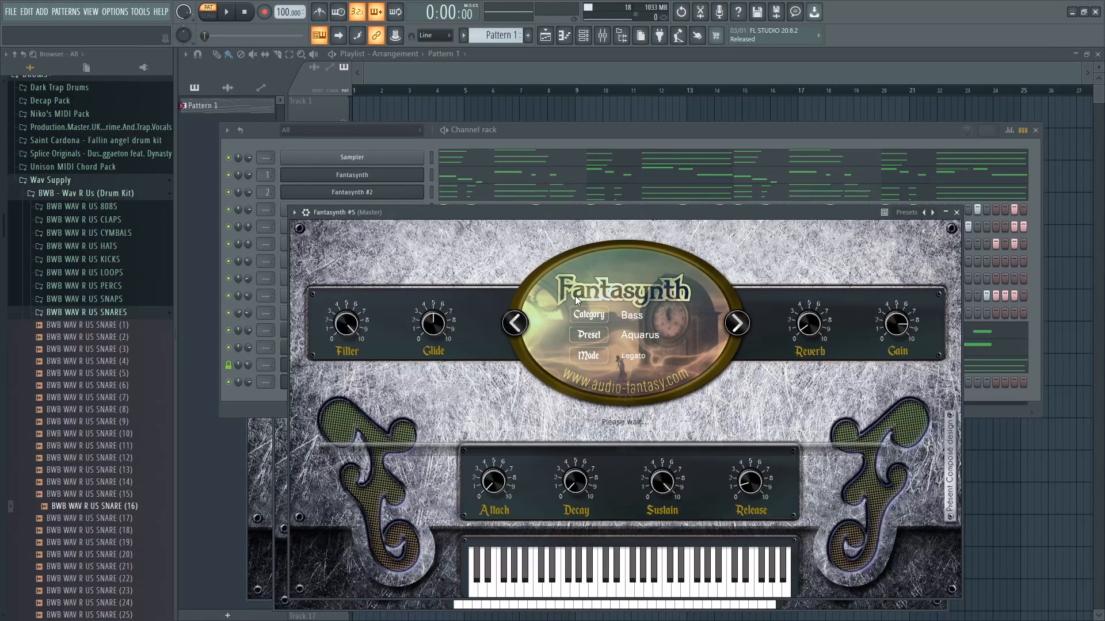
{"action": "left_click_drag", "start_coordinate": [669, 224], "coordinate": [730, 138]}
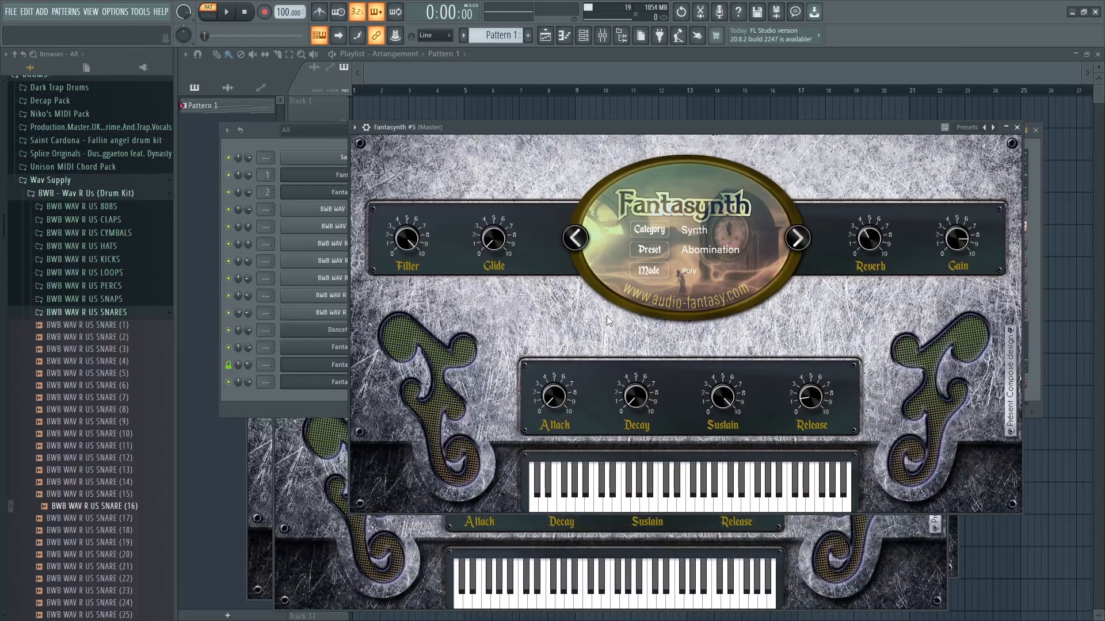
Solo Fantasynth #5 and copy the chord notes from Fantasynth #4 into it.
{"action": "right_click", "coordinate": [228, 382]}
{"action": "right_click", "coordinate": [229, 382]}
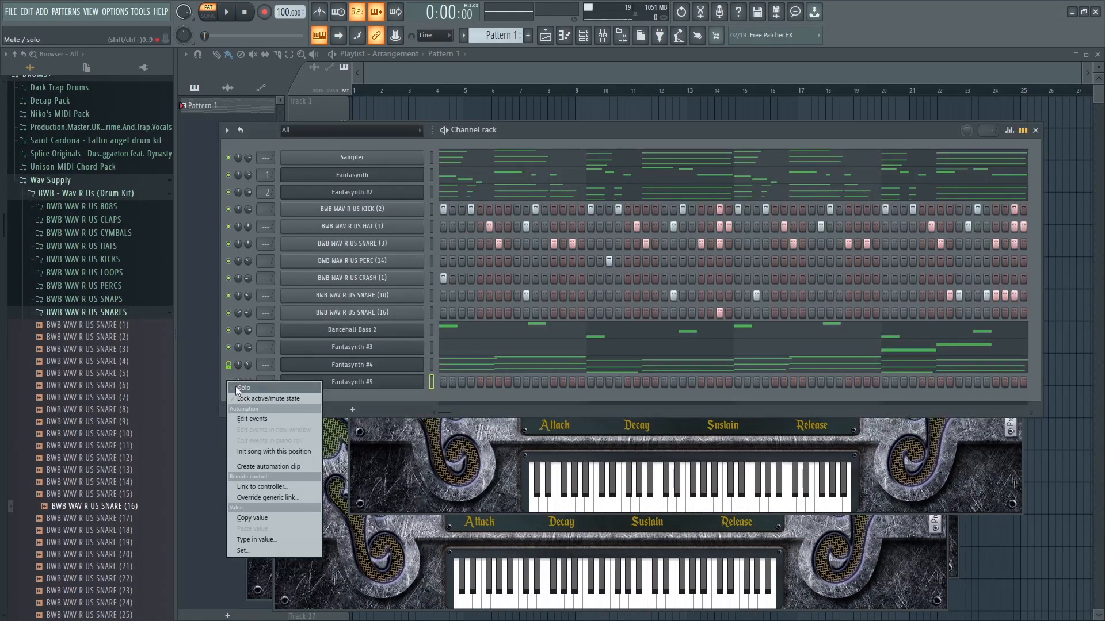
{"action": "left_click", "coordinate": [354, 382]}
{"action": "right_click", "coordinate": [369, 364]}
{"action": "left_click", "coordinate": [567, 376]}
{"action": "right_click", "coordinate": [407, 384]}
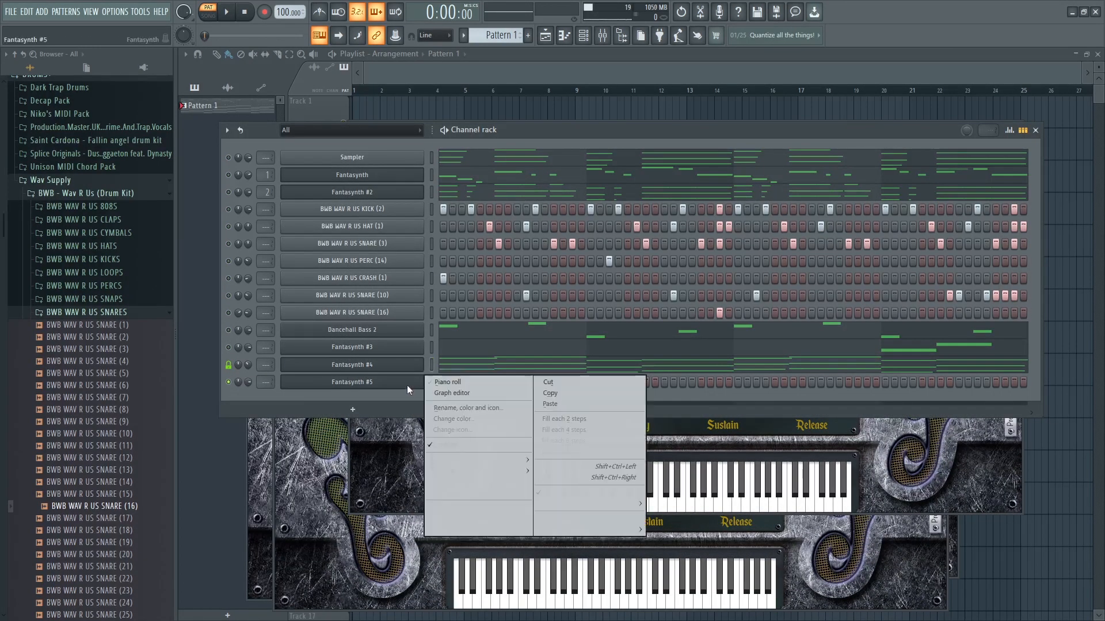
{"action": "left_click", "coordinate": [556, 401]}
Step Fantasynth #5 through its Synth presets to Junktown, auditioning them with playback.
{"action": "key", "text": "space"}
{"action": "key", "text": "space"}
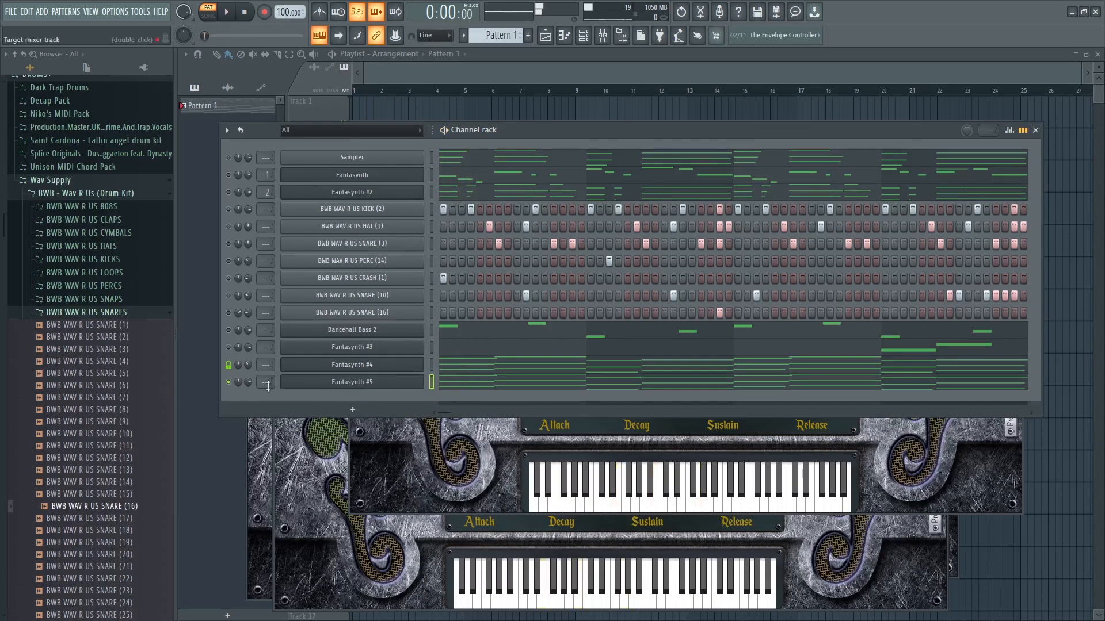
{"action": "left_click", "coordinate": [395, 433]}
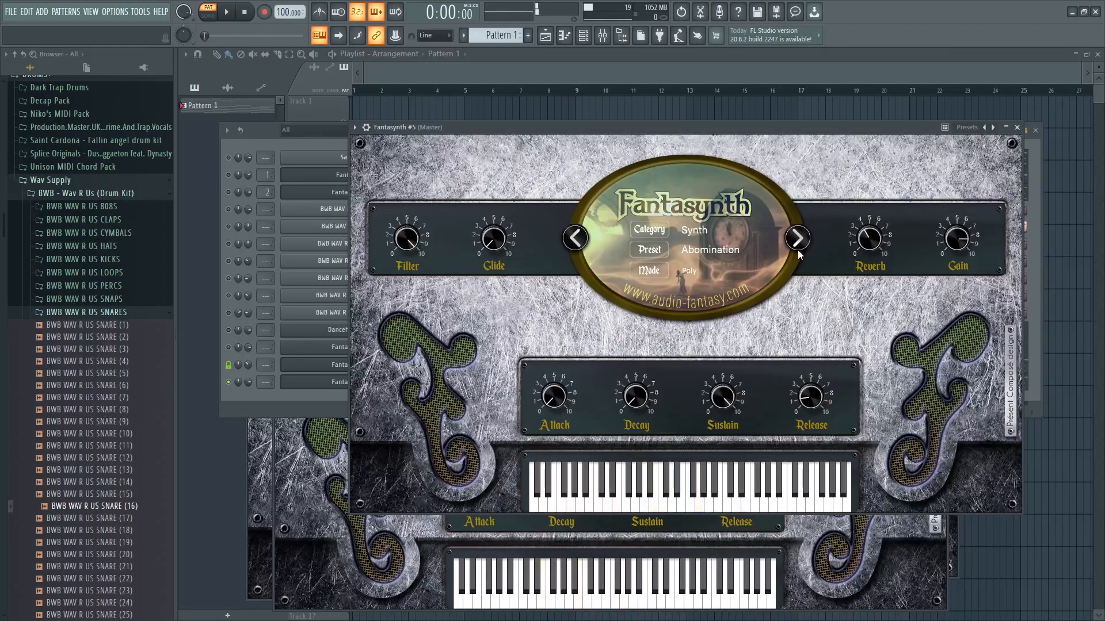
{"action": "left_click", "coordinate": [798, 239]}
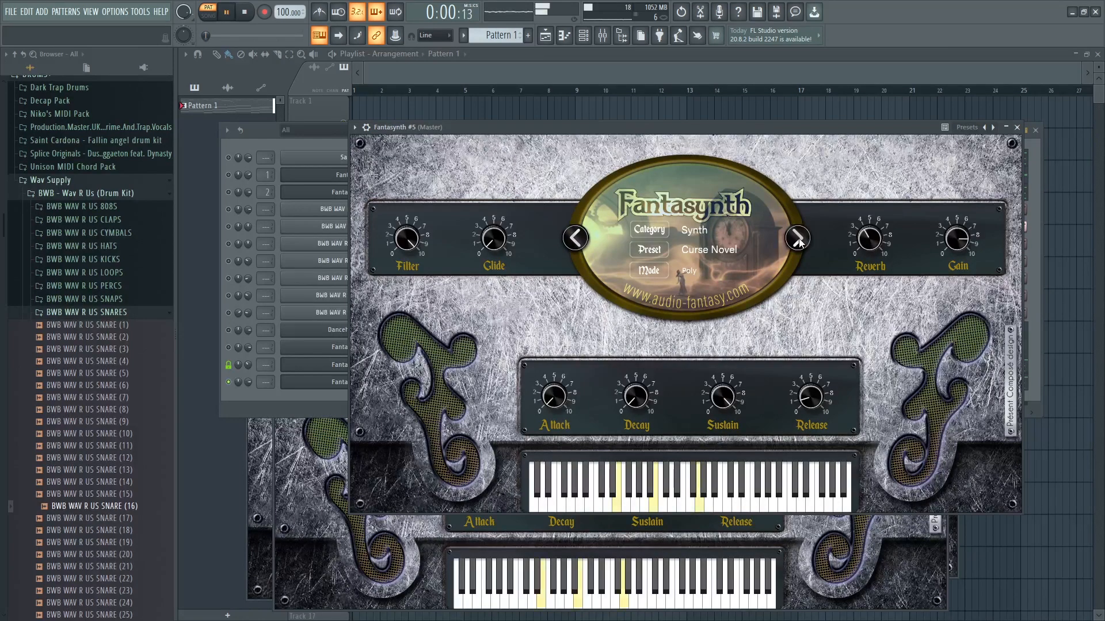
{"action": "left_click", "coordinate": [798, 239]}
{"action": "left_click", "coordinate": [798, 239]}
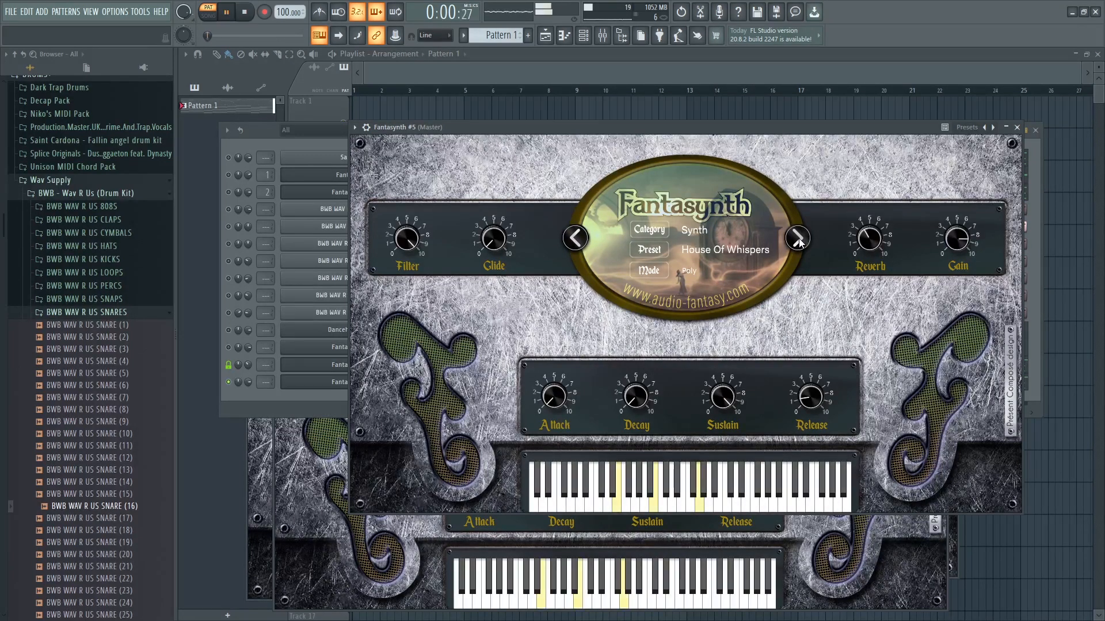
{"action": "left_click", "coordinate": [797, 239]}
{"action": "left_click", "coordinate": [797, 239]}
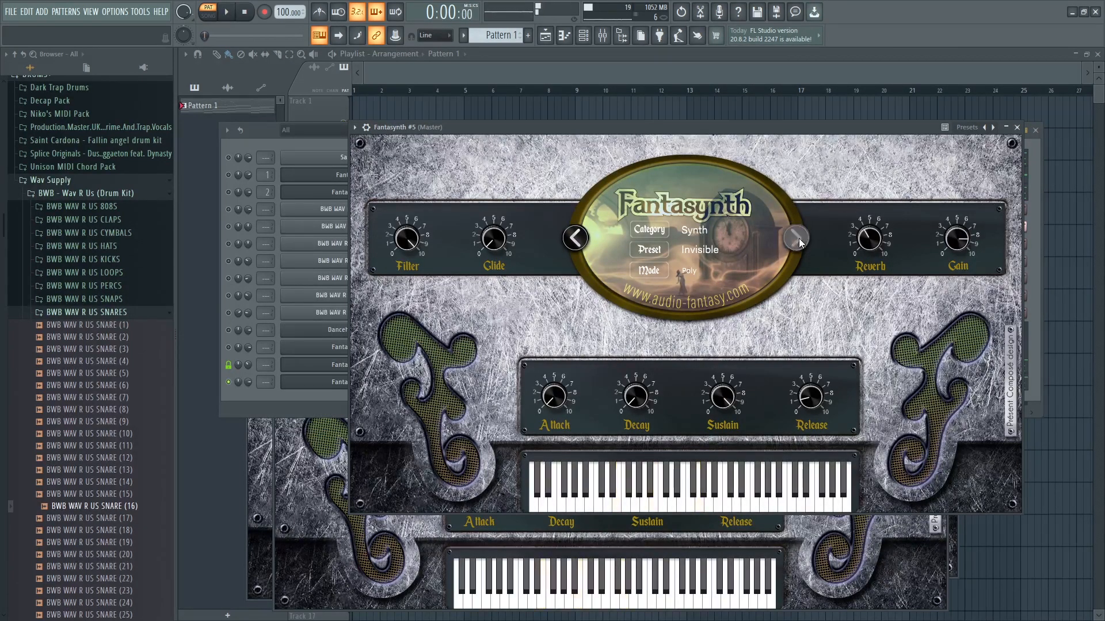
{"action": "left_click", "coordinate": [797, 239]}
{"action": "left_click", "coordinate": [797, 239]}
{"action": "key", "text": "space"}
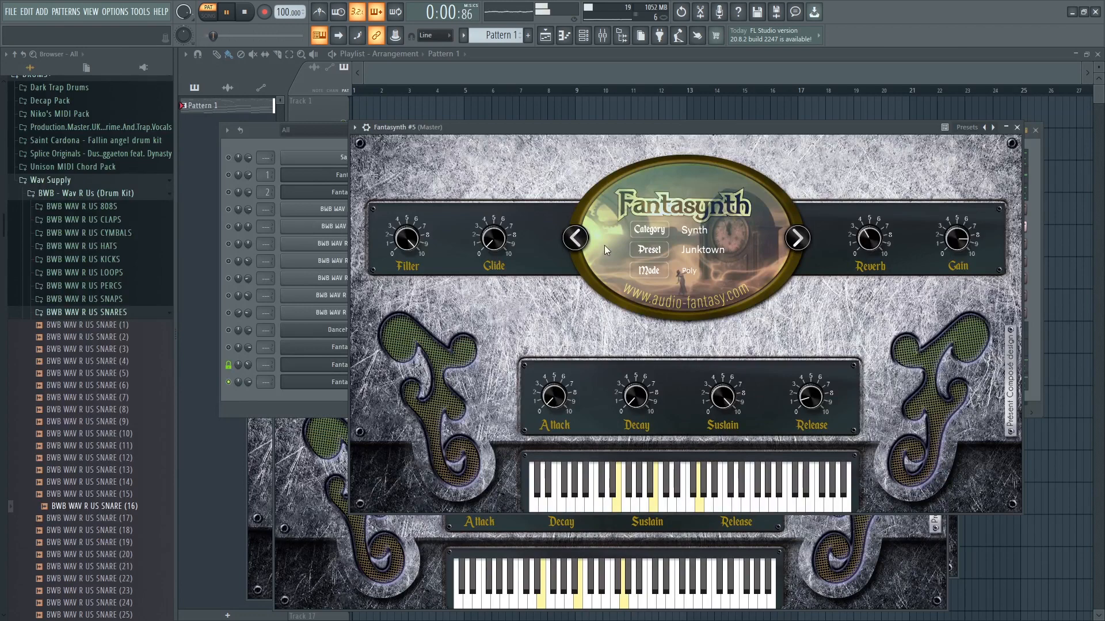
Lower Fantasynth #5's channel volume to about 48%, assign the channel to mixer track 14 and stop playback.
{"action": "left_click", "coordinate": [366, 127]}
{"action": "left_click_drag", "start_coordinate": [936, 146], "coordinate": [936, 170]}
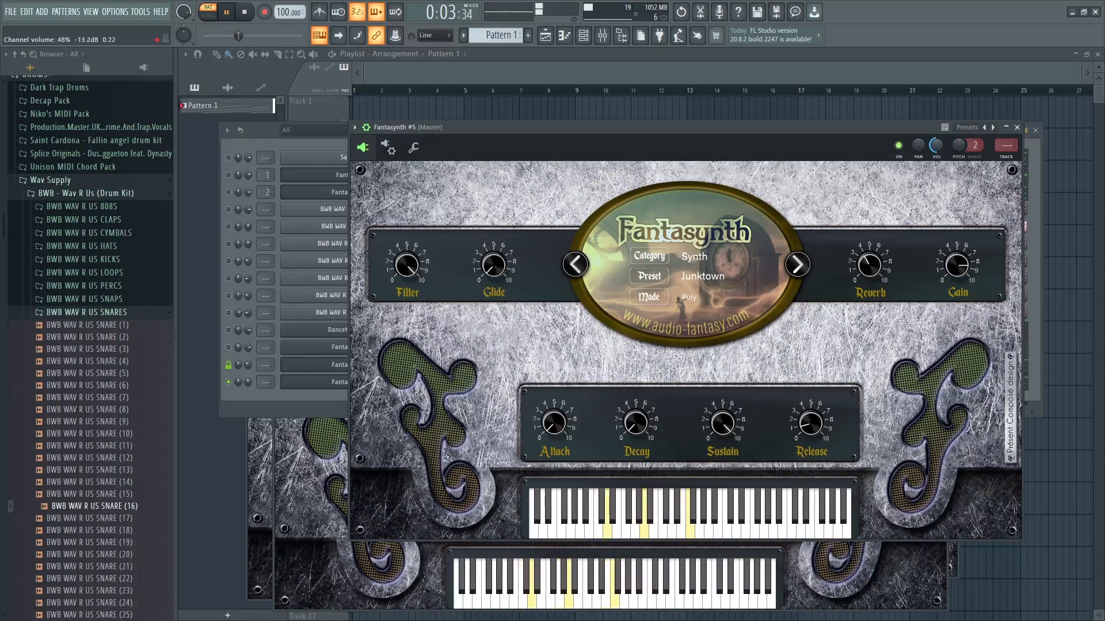
{"action": "left_click", "coordinate": [267, 395]}
{"action": "key", "text": "space"}
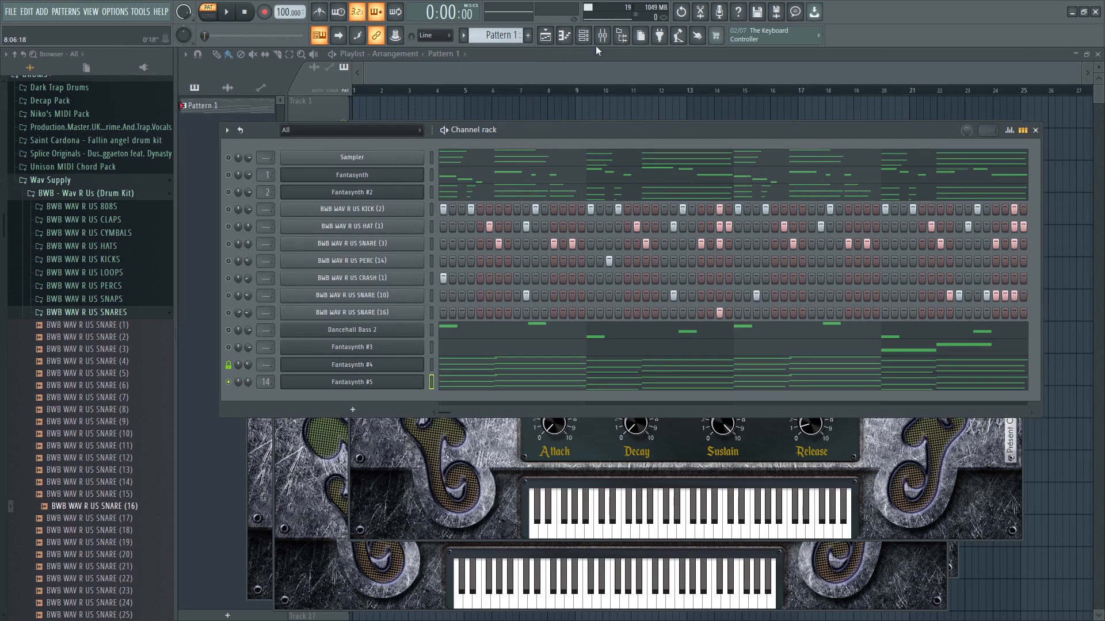
Select all channels from Fantasynth to Fantasynth #5 and route them to consecutive mixer tracks starting at Insert 1.
{"action": "left_click_drag", "start_coordinate": [431, 175], "coordinate": [430, 390]}
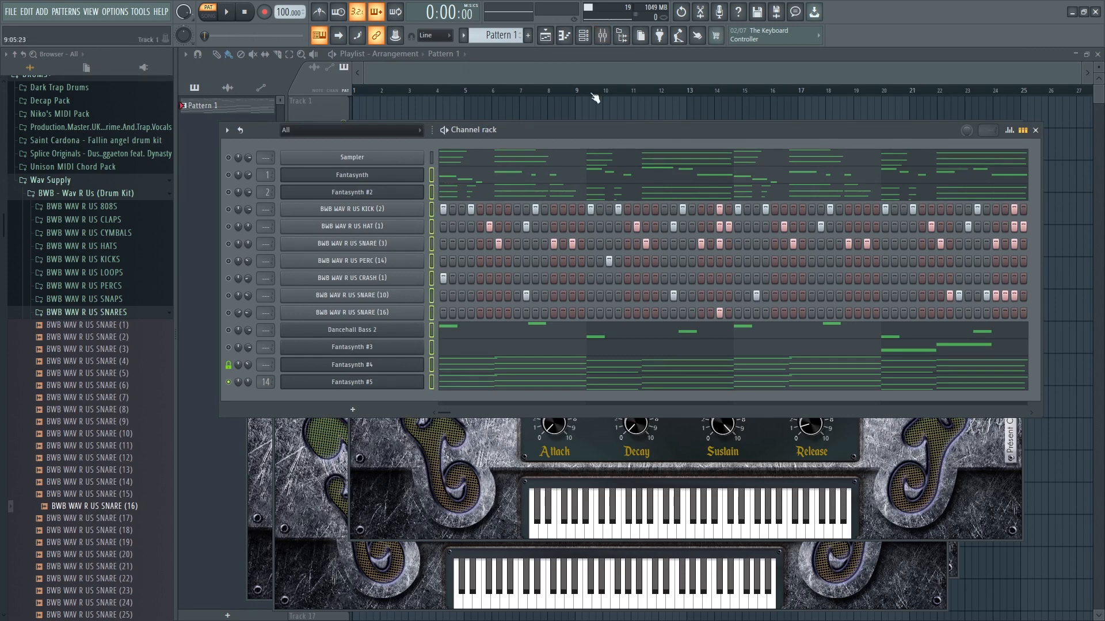
{"action": "left_click", "coordinate": [604, 38]}
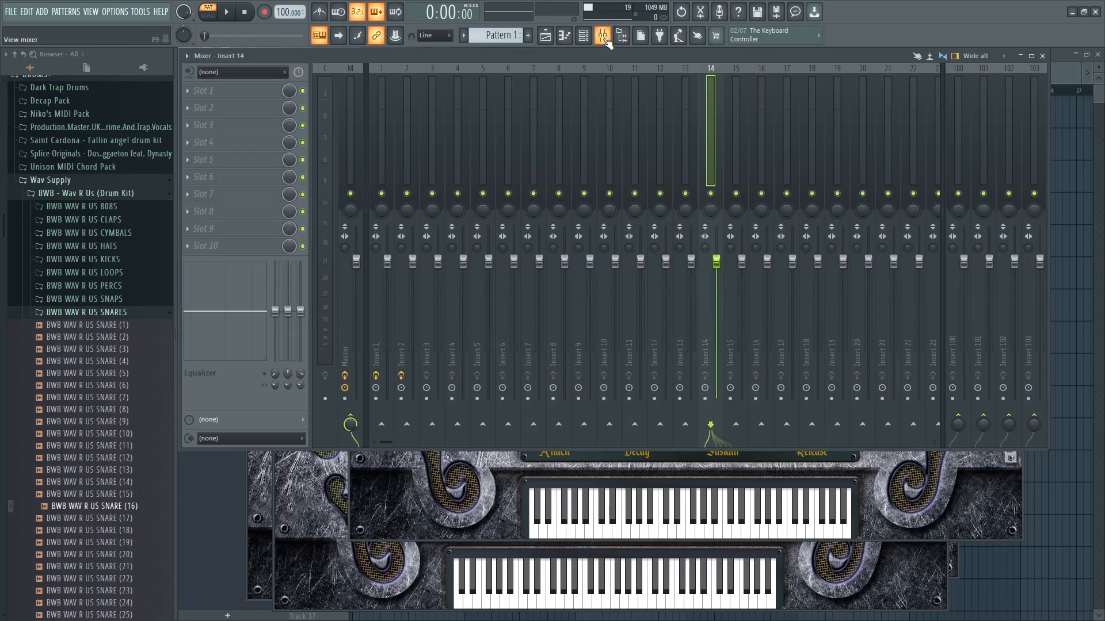
{"action": "right_click", "coordinate": [376, 154]}
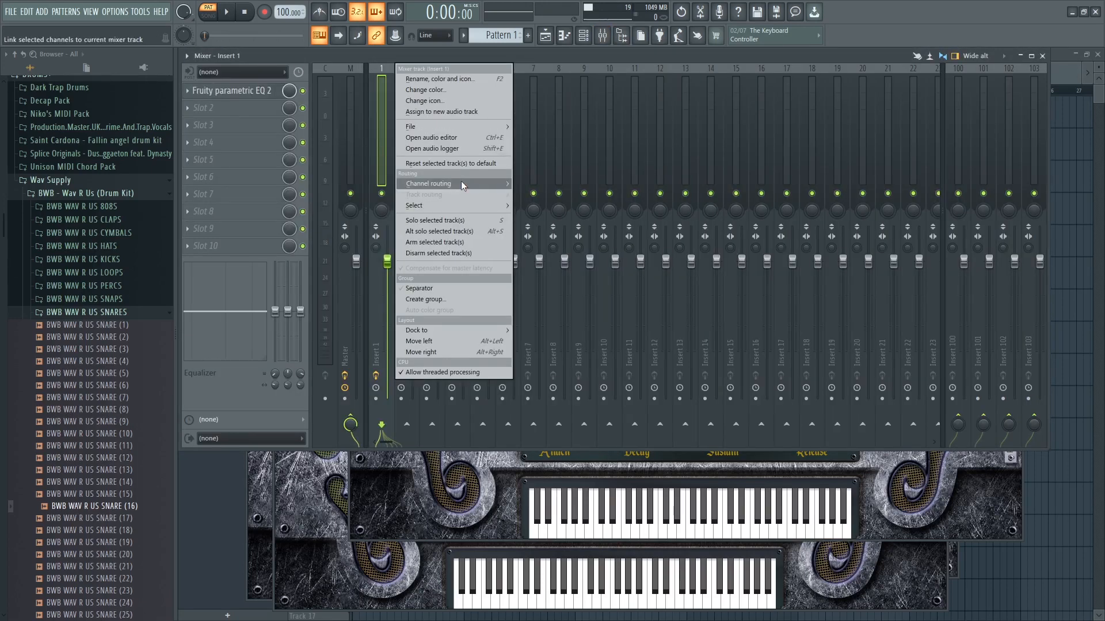
{"action": "mouse_move", "coordinate": [460, 183]}
{"action": "left_click", "coordinate": [528, 194]}
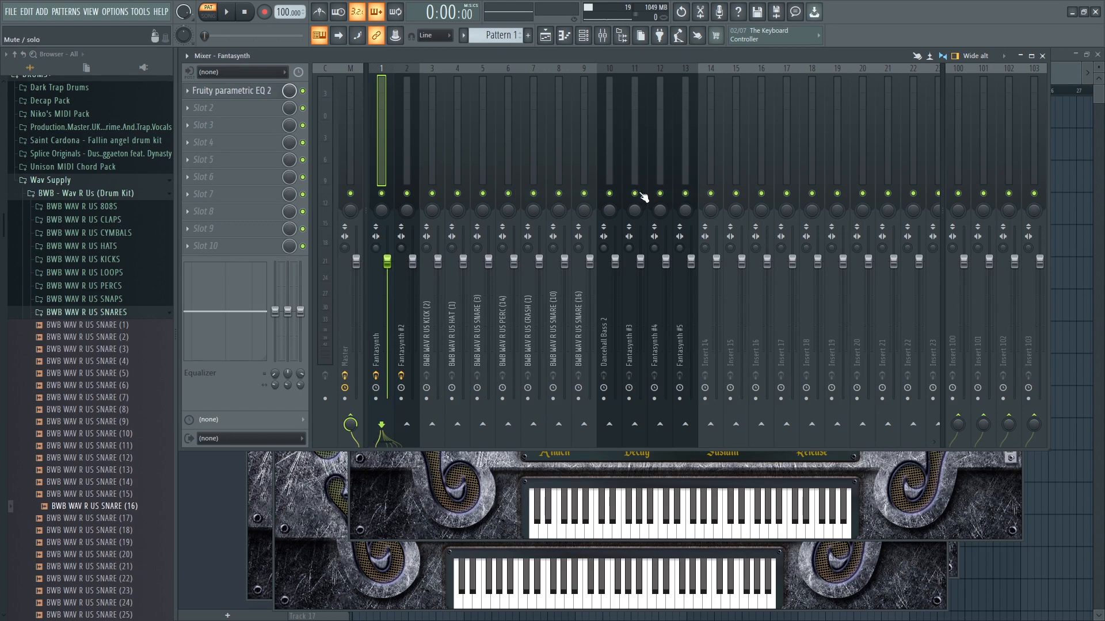
{"action": "left_click", "coordinate": [605, 40]}
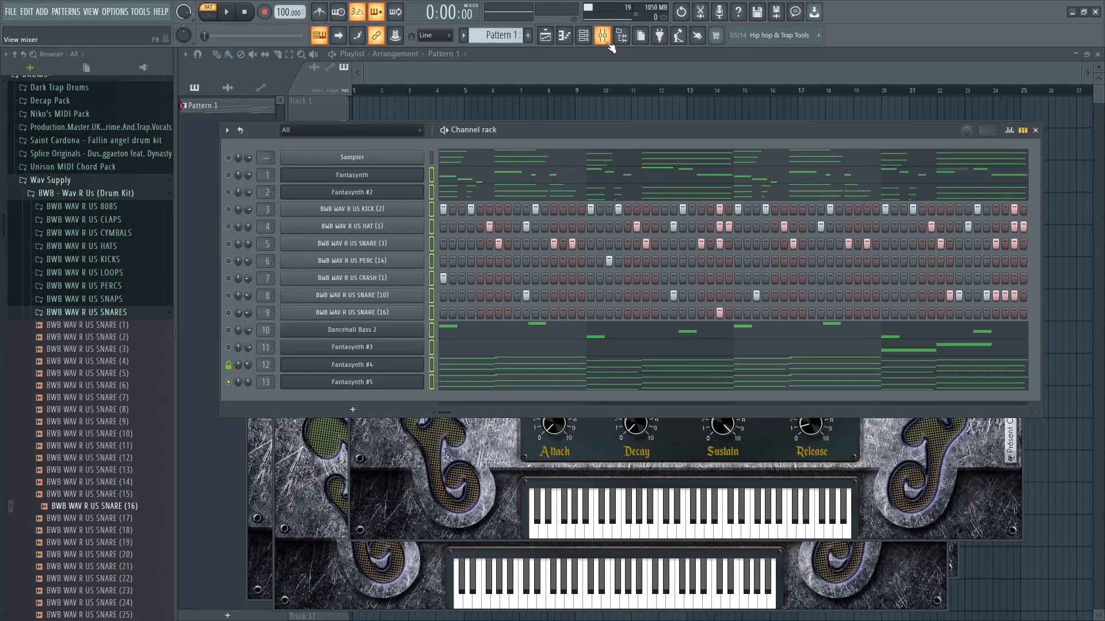
Start playback and load Fruity Parametric EQ 2 in slot 1 of the Fantasynth #5 mixer track.
{"action": "left_click", "coordinate": [608, 42]}
{"action": "key", "text": "space"}
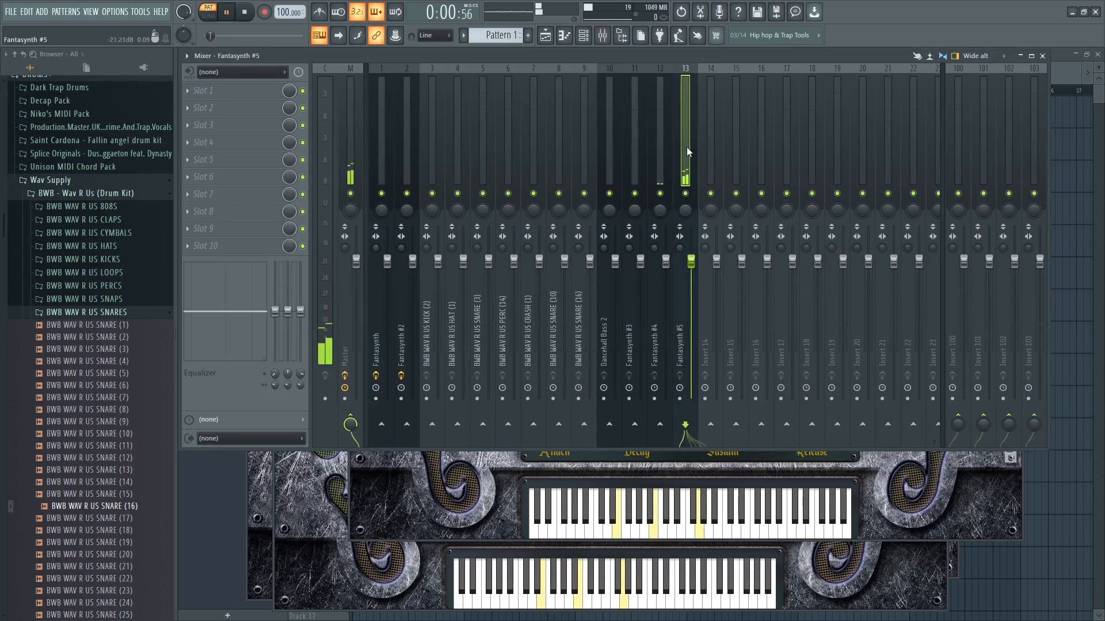
{"action": "left_click", "coordinate": [244, 90]}
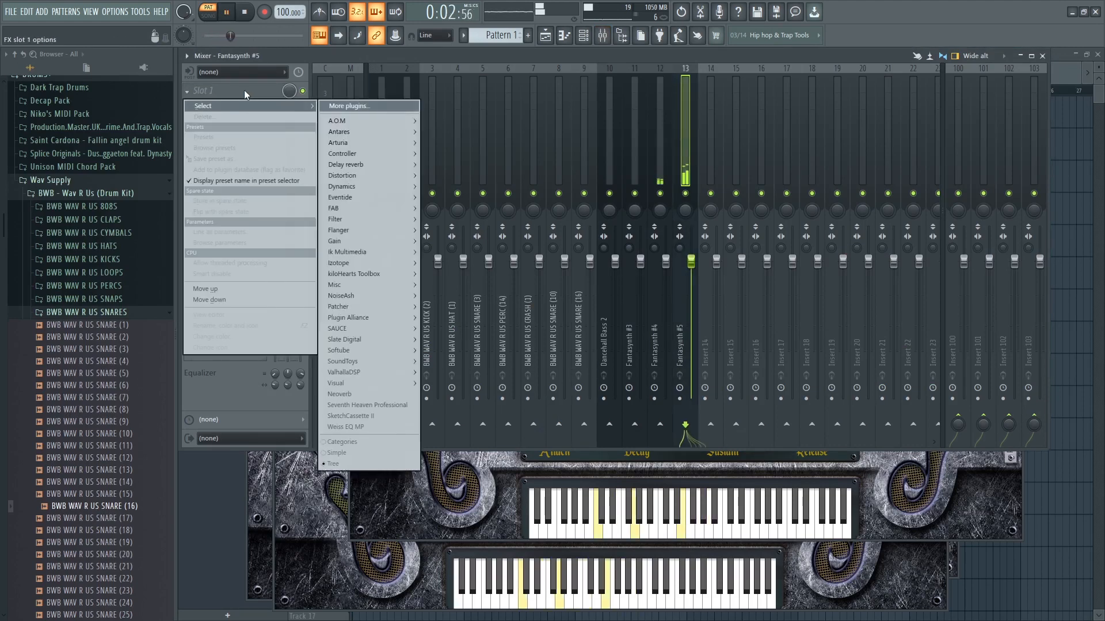
{"action": "mouse_move", "coordinate": [352, 224]}
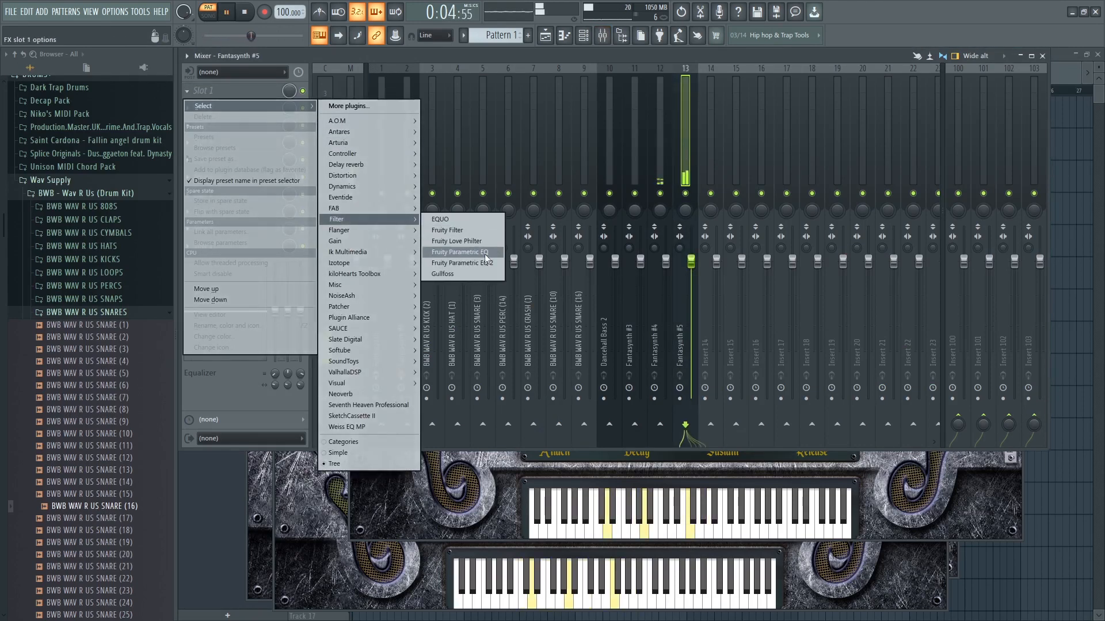
{"action": "left_click", "coordinate": [481, 265]}
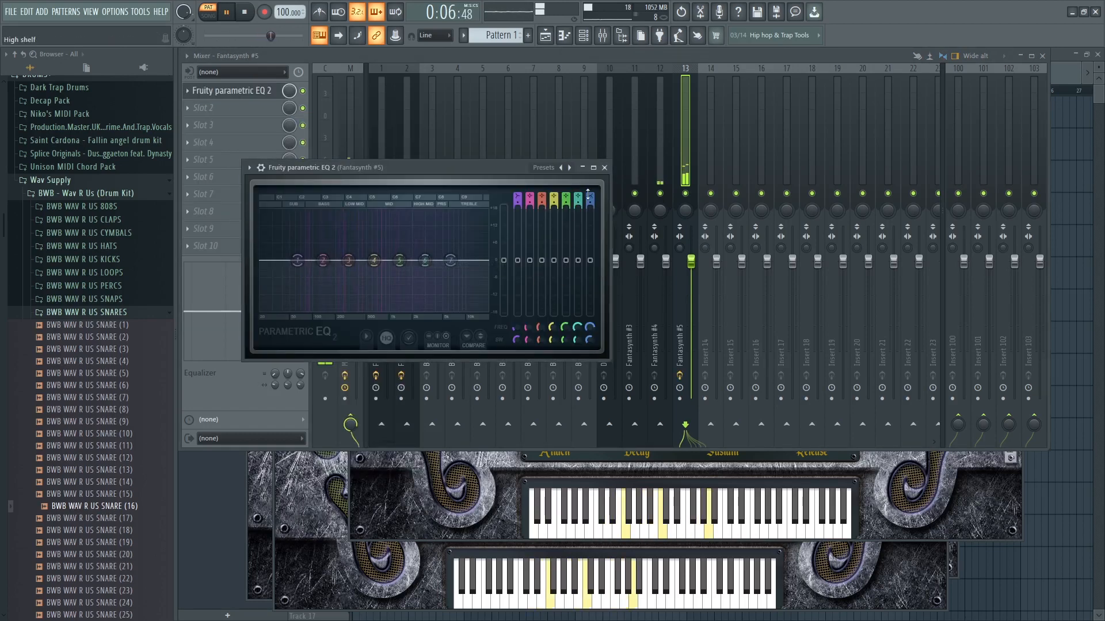
Cut the highs with the band 7 high shelf, roll off the lows with a band 1 high-pass, and close the EQ.
{"action": "left_click_drag", "start_coordinate": [451, 260], "coordinate": [423, 291]}
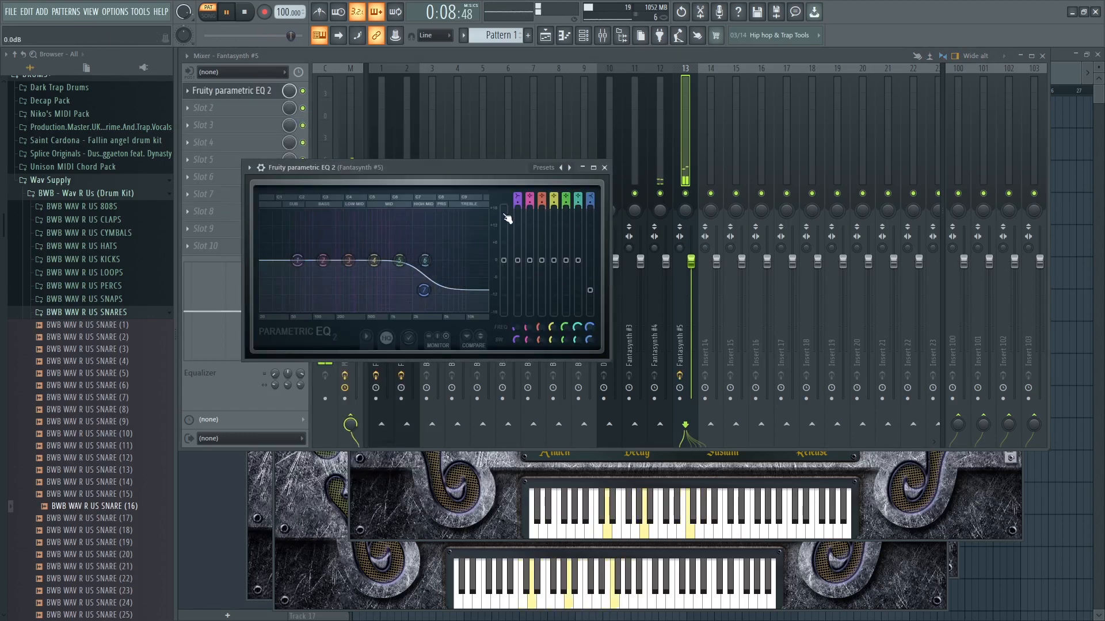
{"action": "mouse_move", "coordinate": [517, 199]}
{"action": "left_mouse_down"}
{"action": "mouse_move", "coordinate": [518, 215]}
{"action": "mouse_move", "coordinate": [518, 194]}
{"action": "left_mouse_up"}
{"action": "left_click_drag", "start_coordinate": [297, 261], "coordinate": [318, 260]}
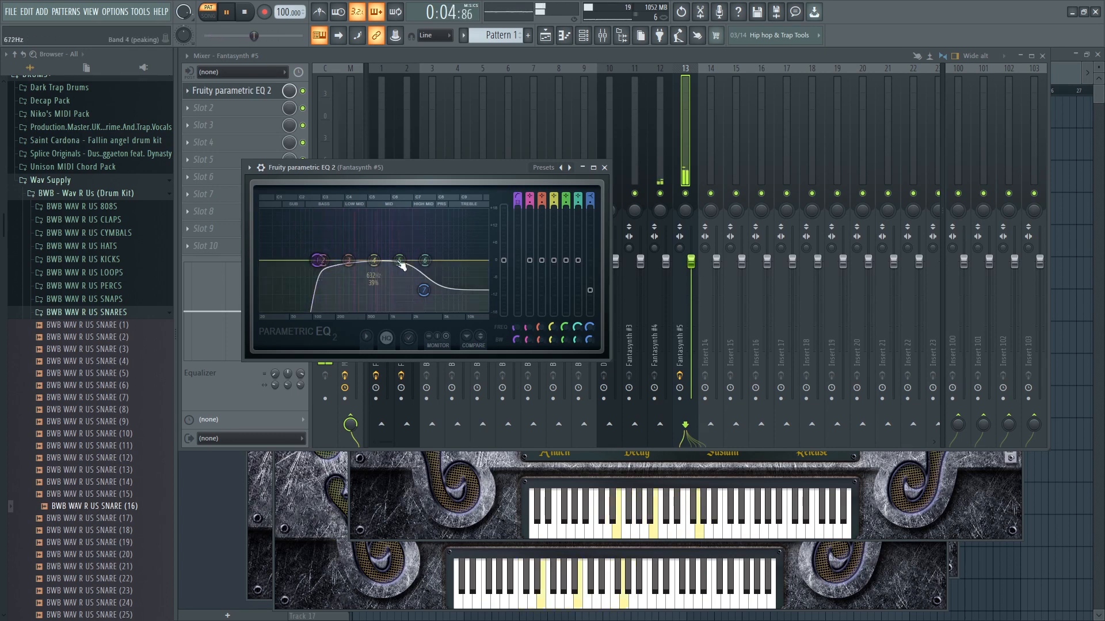
{"action": "left_click", "coordinate": [605, 168]}
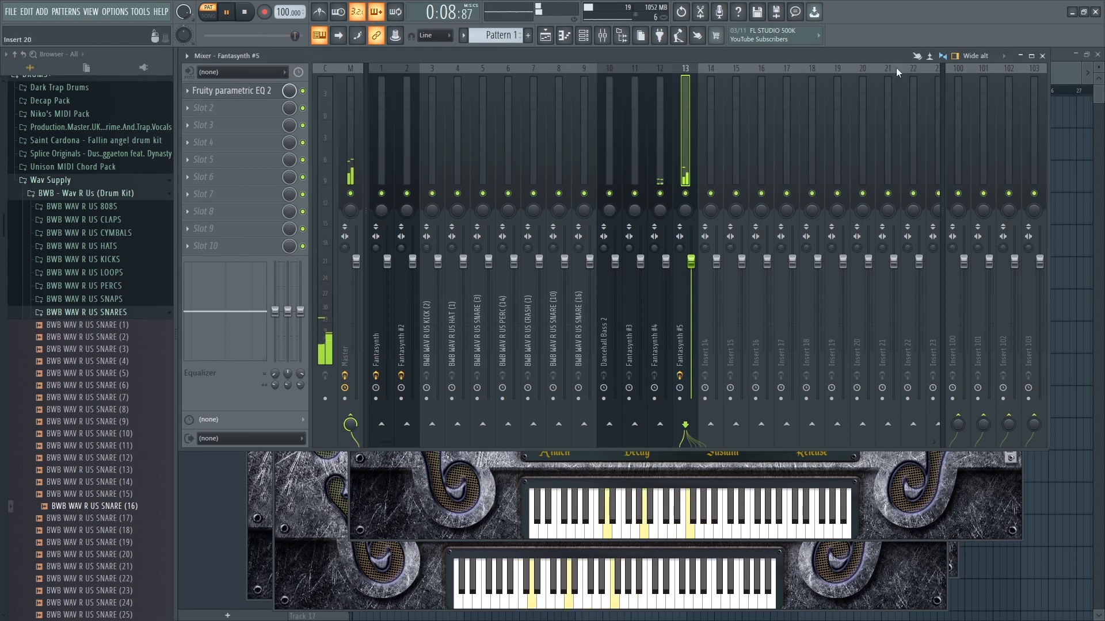
Close the mixer, take Fantasynth #5 out of solo so all channels sound, and restart playback.
{"action": "left_click", "coordinate": [1042, 57]}
{"action": "key", "text": "space"}
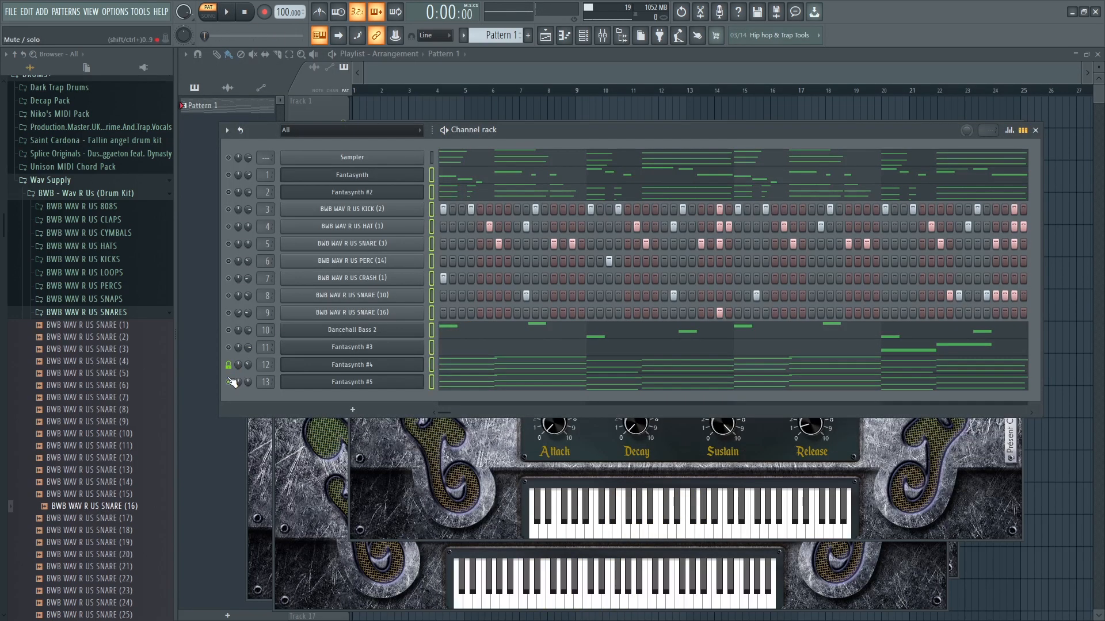
{"action": "right_click", "coordinate": [233, 382]}
{"action": "left_click", "coordinate": [233, 384]}
{"action": "key", "text": "space"}
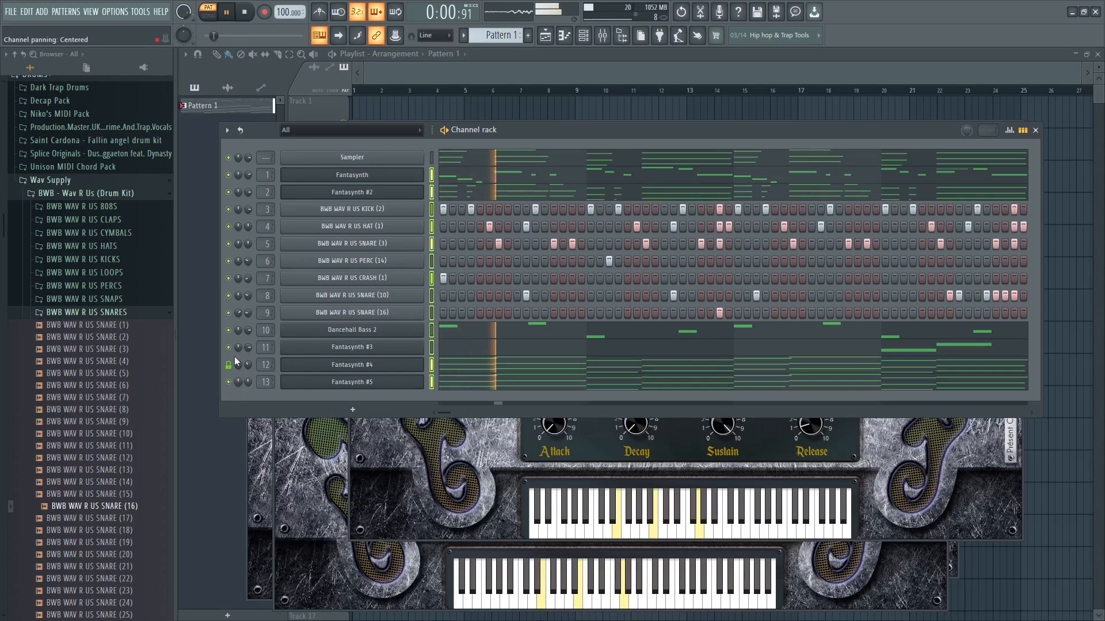
Set the snap to 1/4 beat in Fantasynth #5's piano roll and return to the channel rack.
{"action": "right_click", "coordinate": [326, 382]}
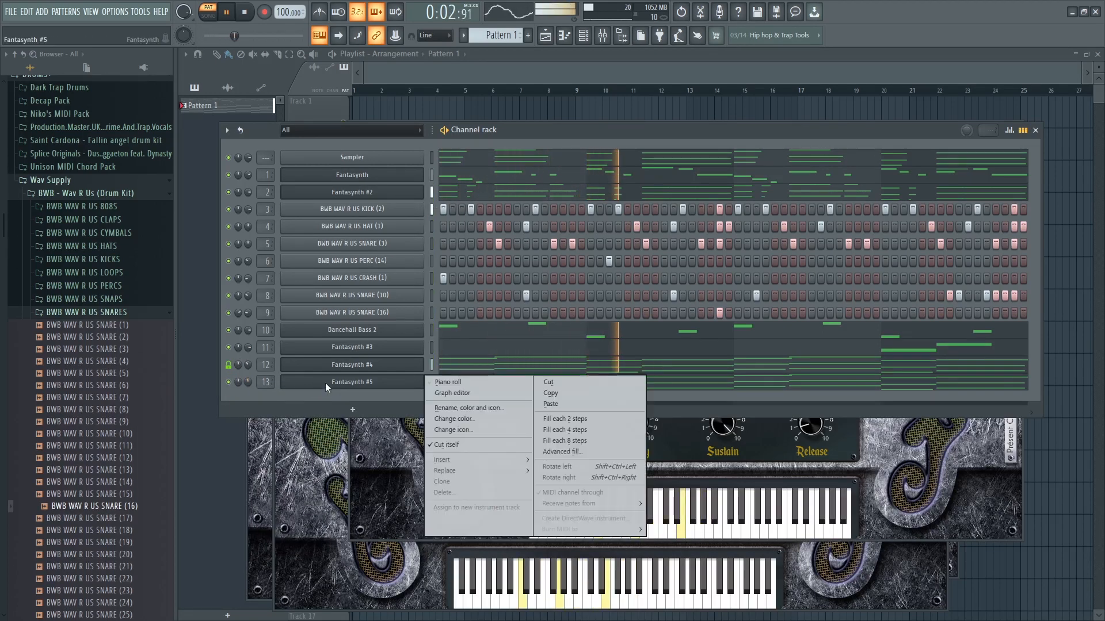
{"action": "left_click", "coordinate": [444, 382]}
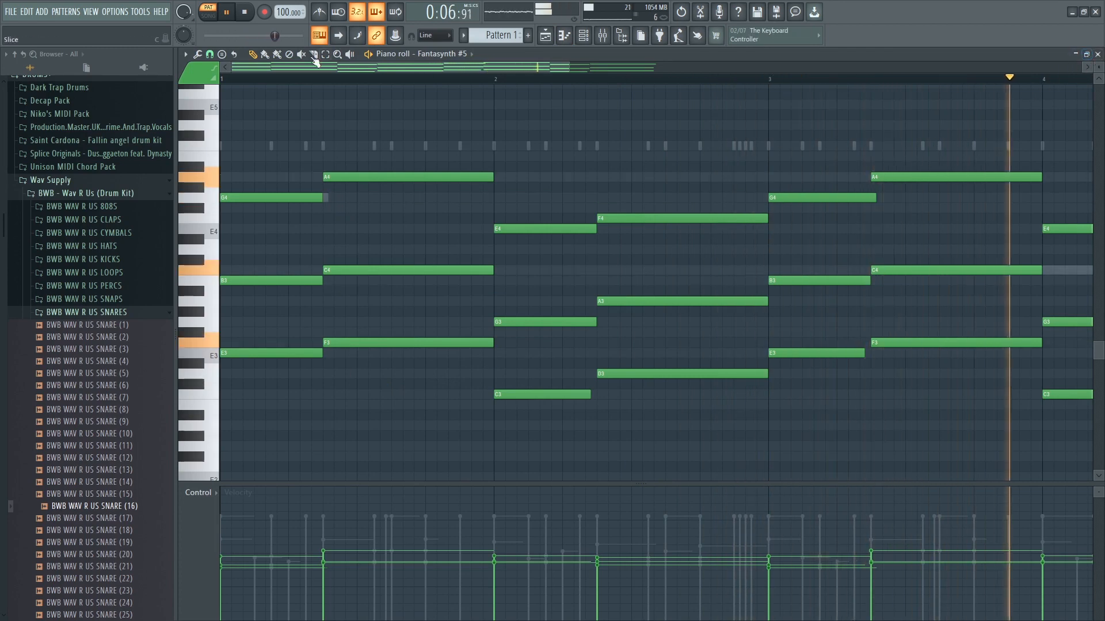
{"action": "left_click", "coordinate": [210, 54]}
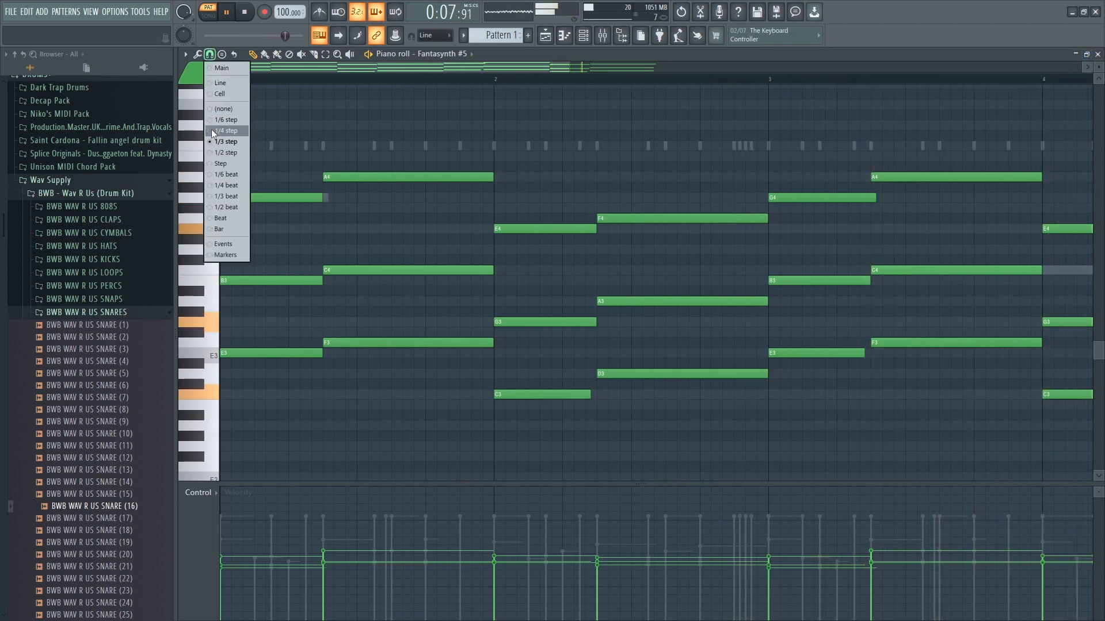
{"action": "left_click", "coordinate": [229, 187]}
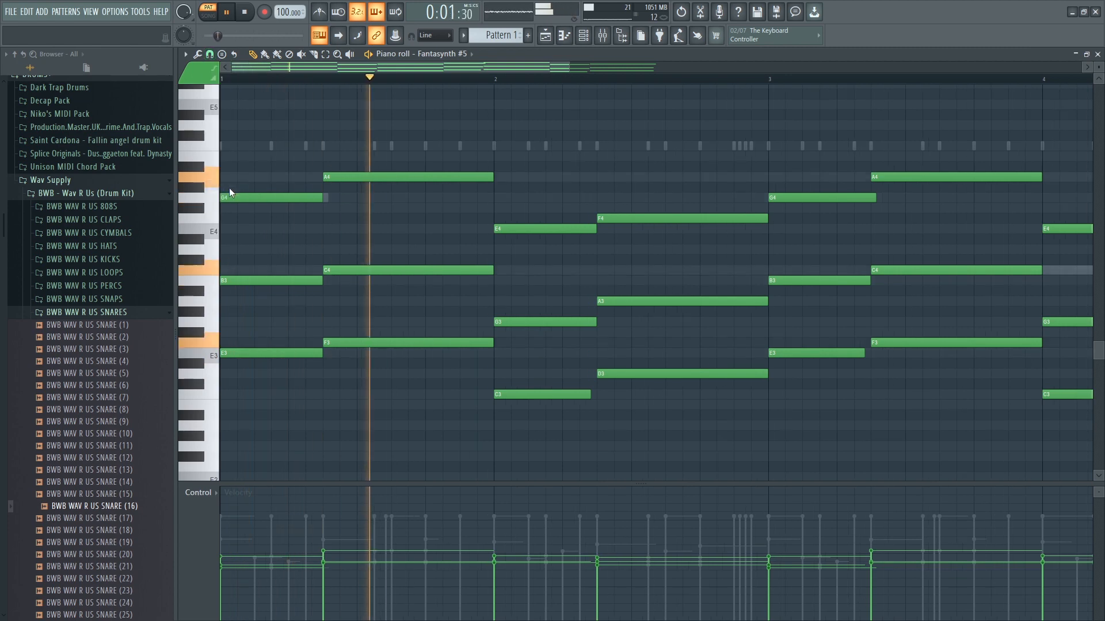
{"action": "left_click", "coordinate": [1097, 54]}
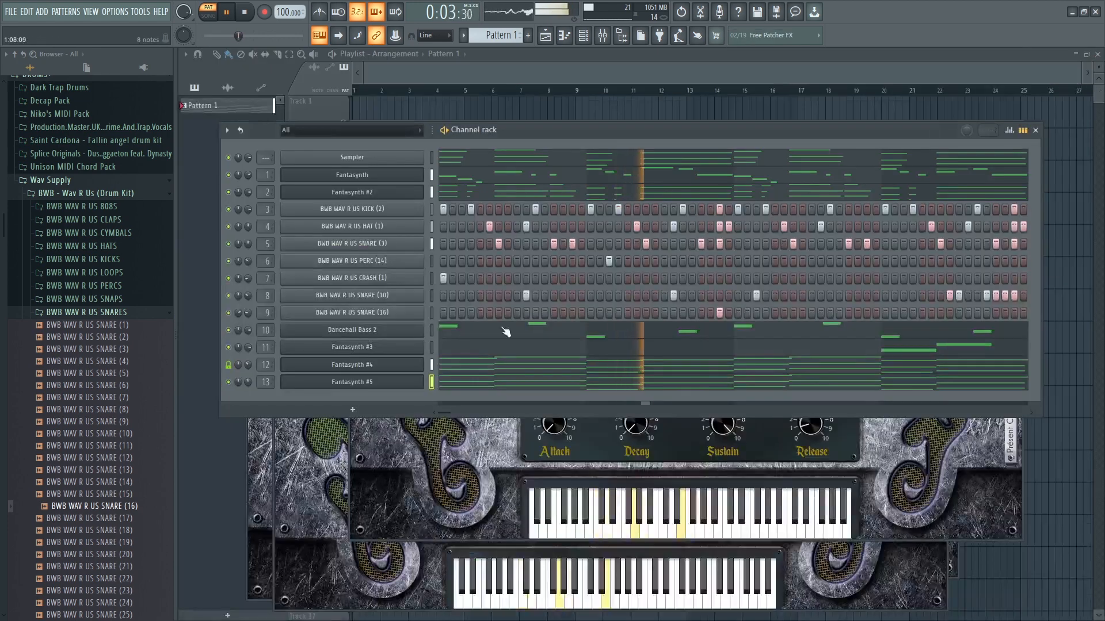
Check Fantasynth #4's notes in the piano roll, save the project and return to the channel rack.
{"action": "right_click", "coordinate": [424, 361]}
{"action": "left_click", "coordinate": [452, 363]}
{"action": "key", "text": "space"}
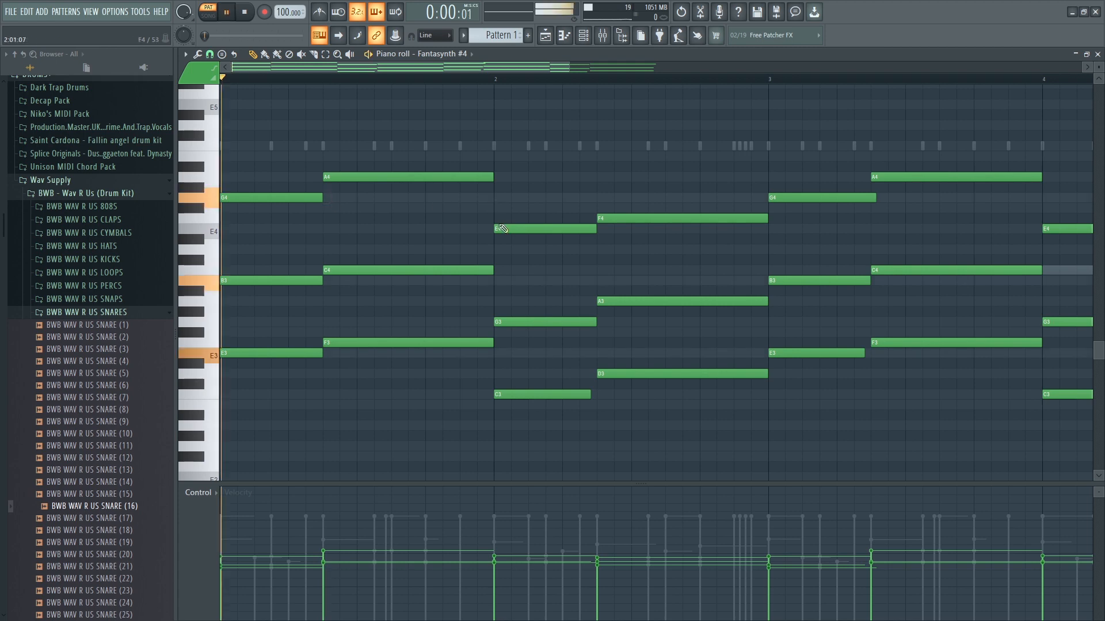
{"action": "key", "text": "ctrl+s"}
{"action": "left_click", "coordinate": [1098, 54]}
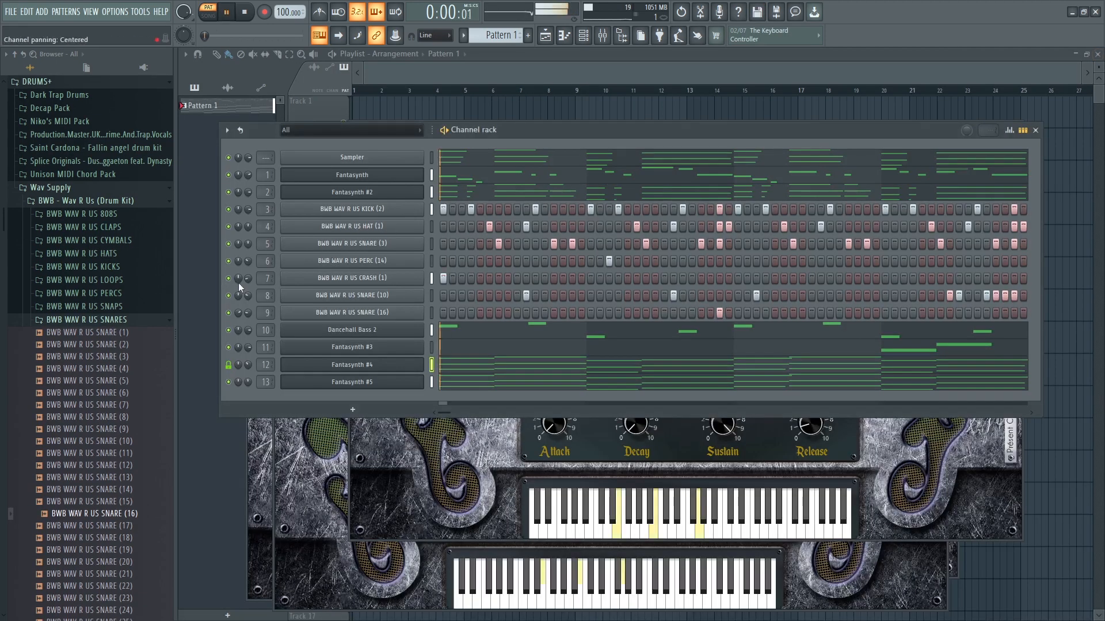
Add another Fantasynth channel and load the Lunar Land preset from the Lead category.
{"action": "left_click_drag", "start_coordinate": [568, 131], "coordinate": [570, 109]}
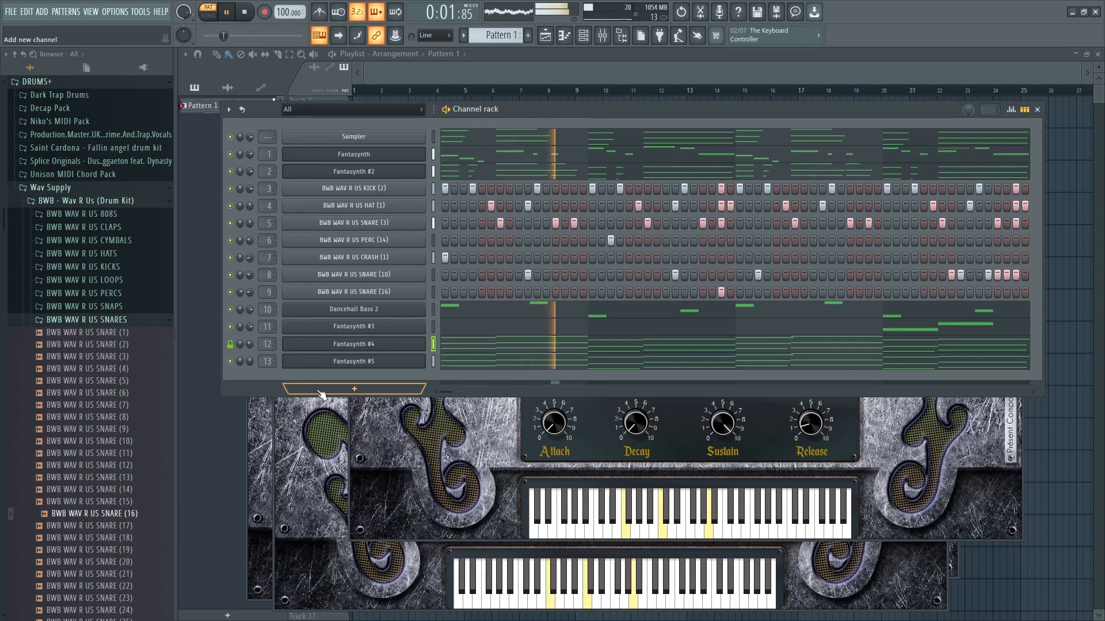
{"action": "left_click", "coordinate": [361, 392]}
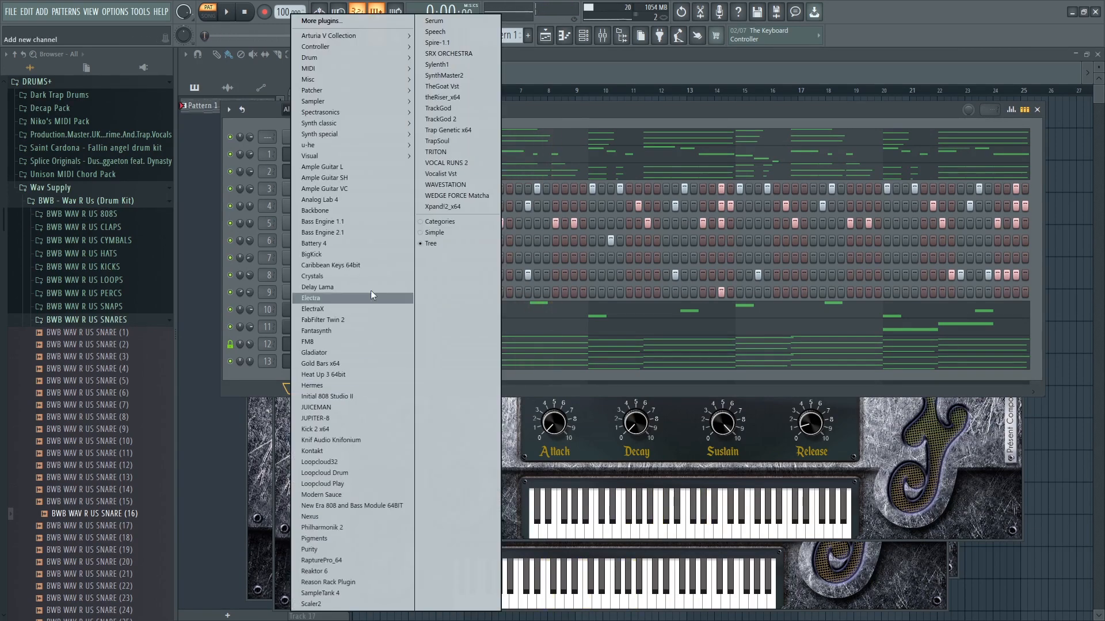
{"action": "left_click", "coordinate": [348, 331]}
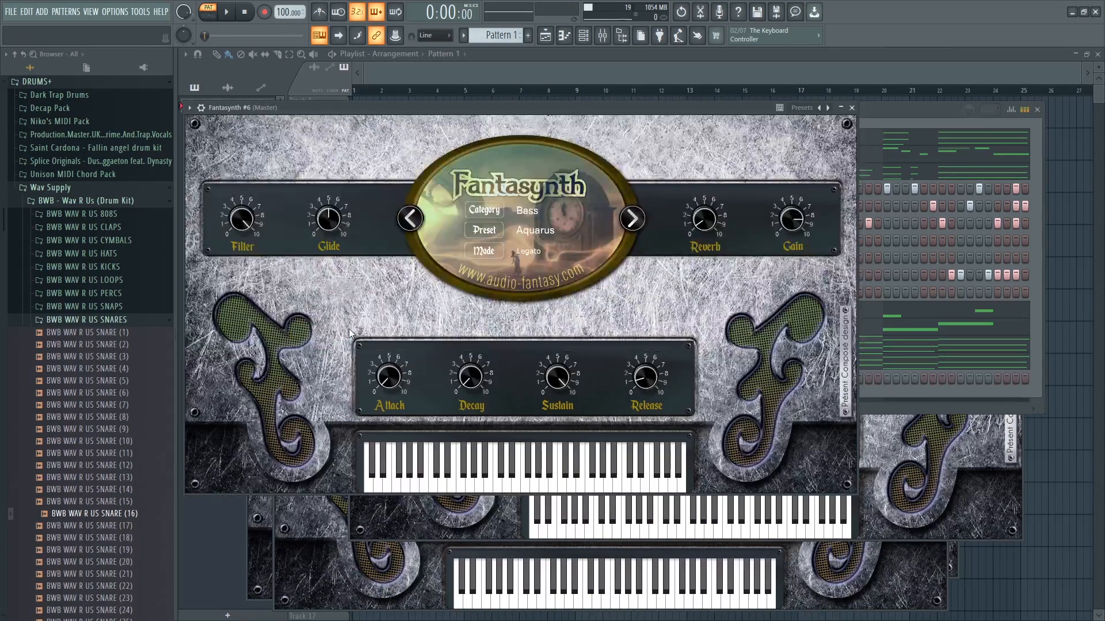
{"action": "left_click", "coordinate": [527, 214]}
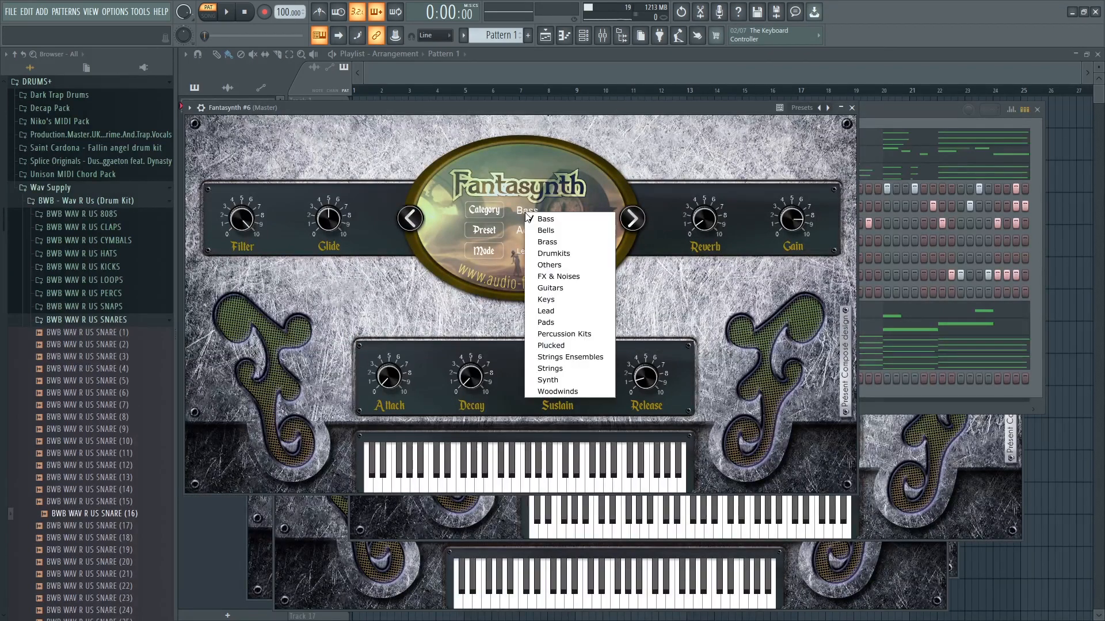
{"action": "left_click", "coordinate": [558, 312]}
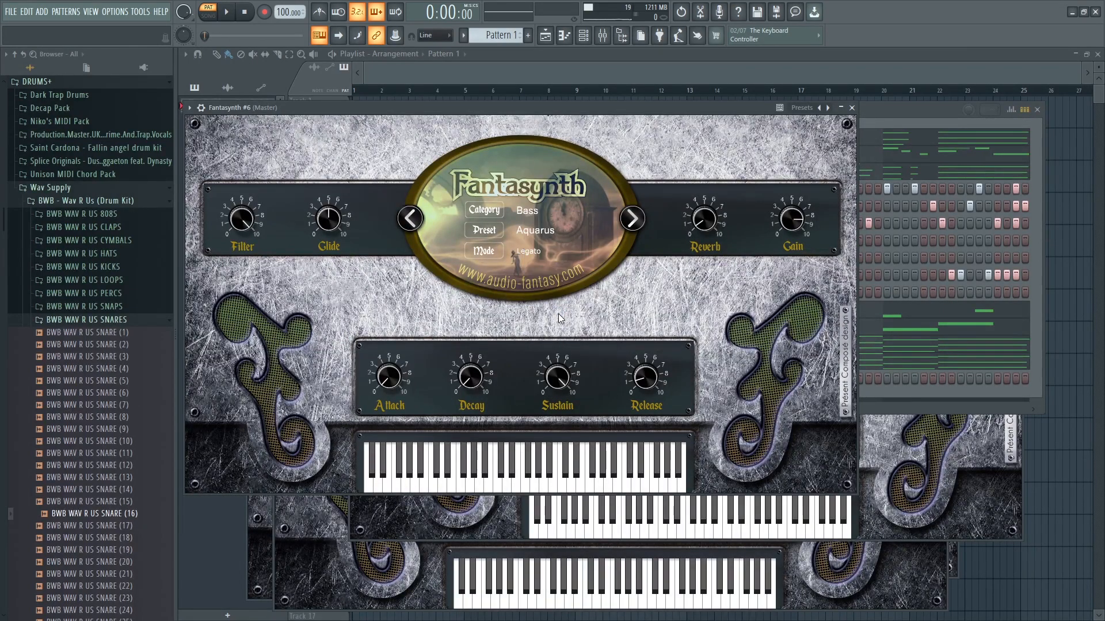
{"action": "left_click", "coordinate": [563, 233]}
{"action": "left_click", "coordinate": [477, 343]}
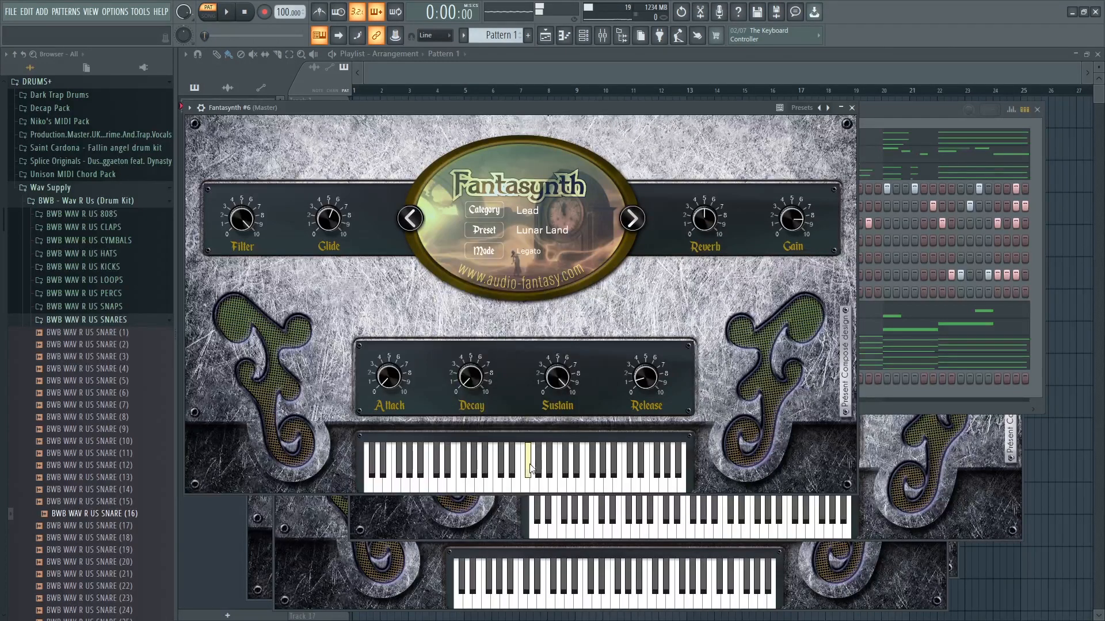
{"action": "left_click", "coordinate": [852, 108]}
{"action": "right_click", "coordinate": [374, 380]}
{"action": "left_click", "coordinate": [449, 378]}
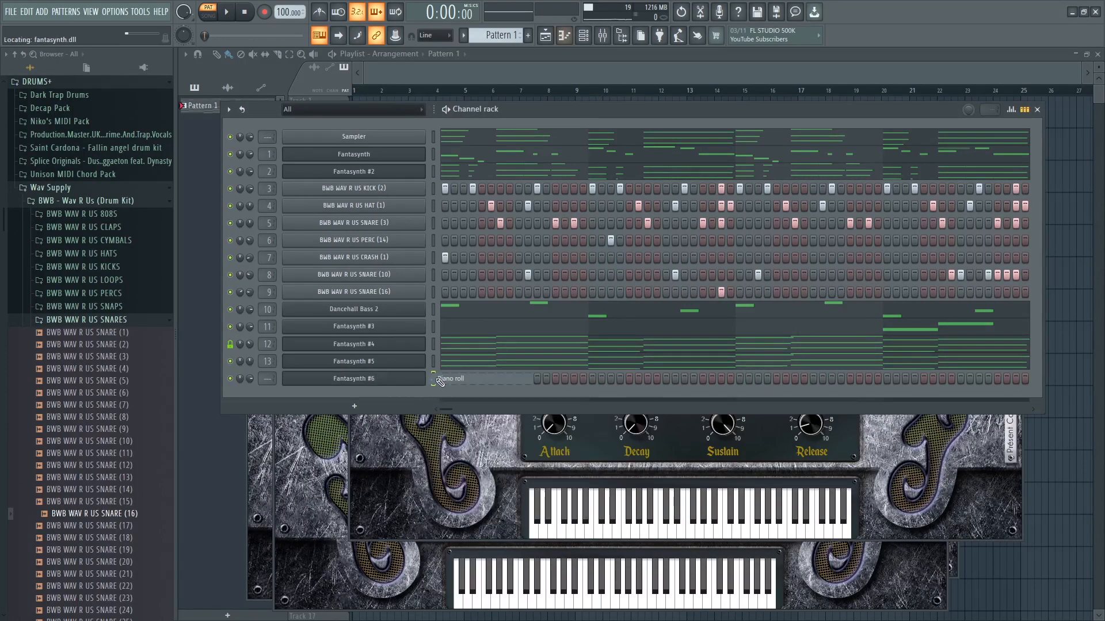
{"action": "left_click", "coordinate": [1098, 55]}
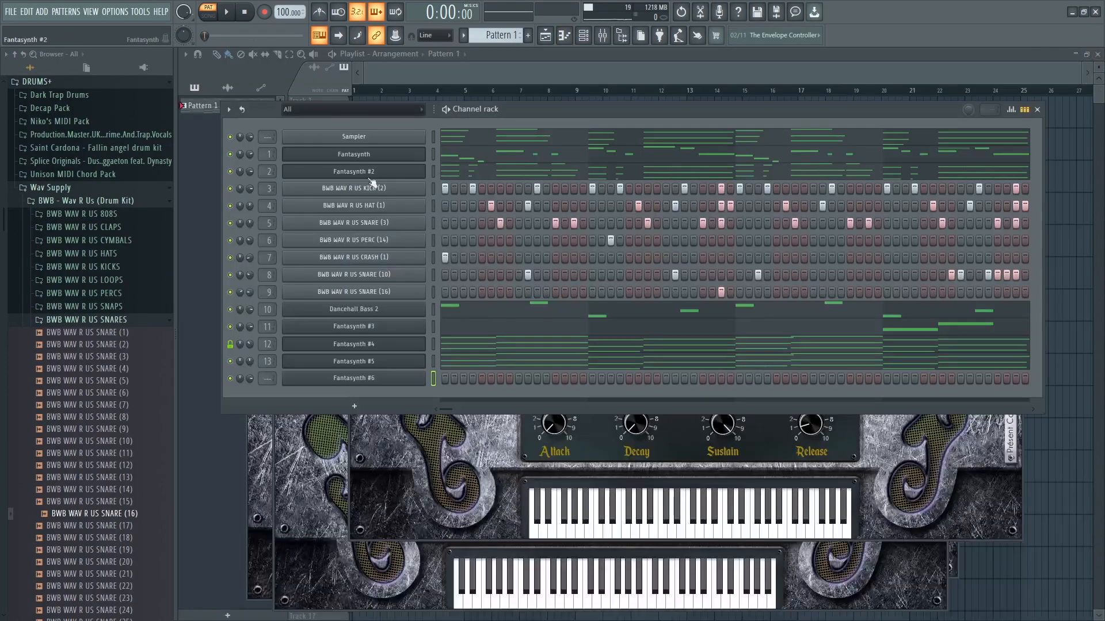
Lock the active/mute state of the first Fantasynth channel and unlock that of Fantasynth #4.
{"action": "right_click", "coordinate": [230, 155]}
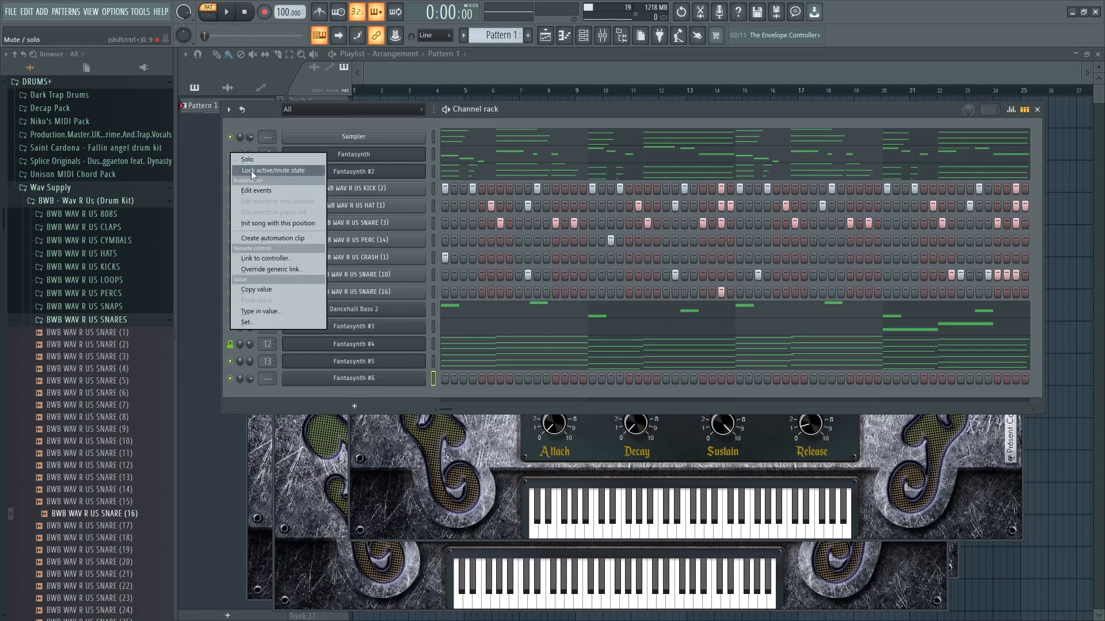
{"action": "left_click", "coordinate": [251, 170]}
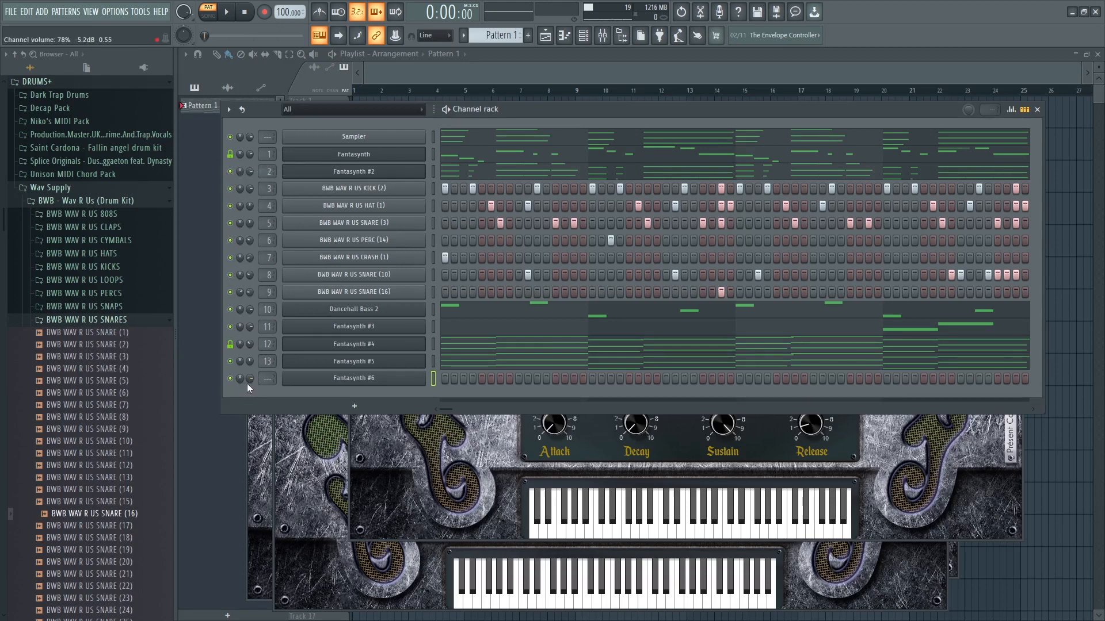
{"action": "right_click", "coordinate": [229, 344]}
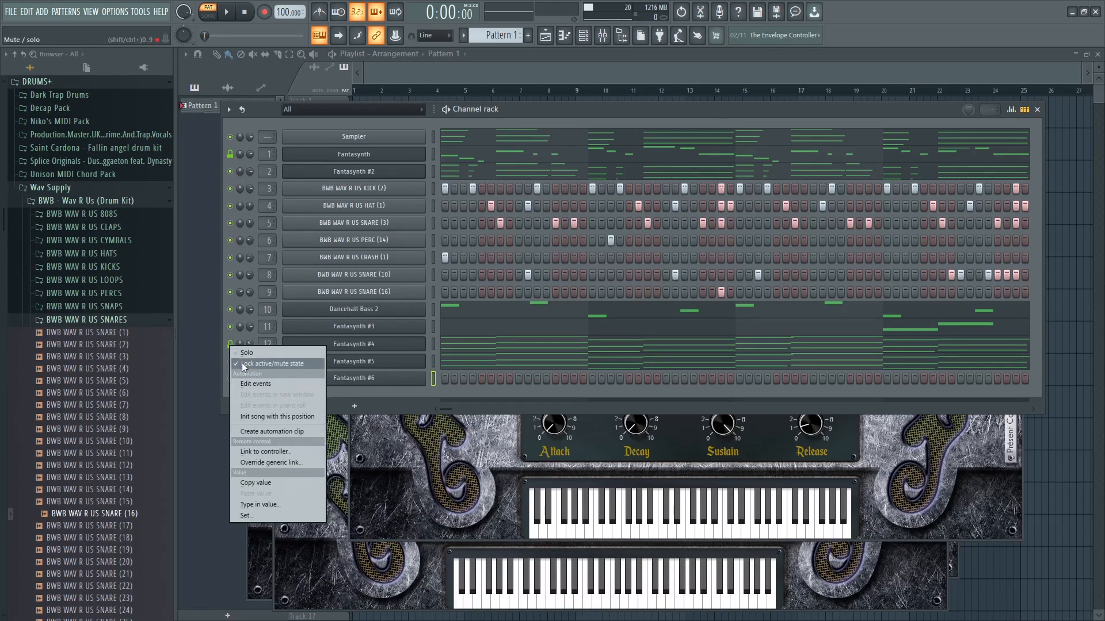
{"action": "left_click", "coordinate": [251, 360]}
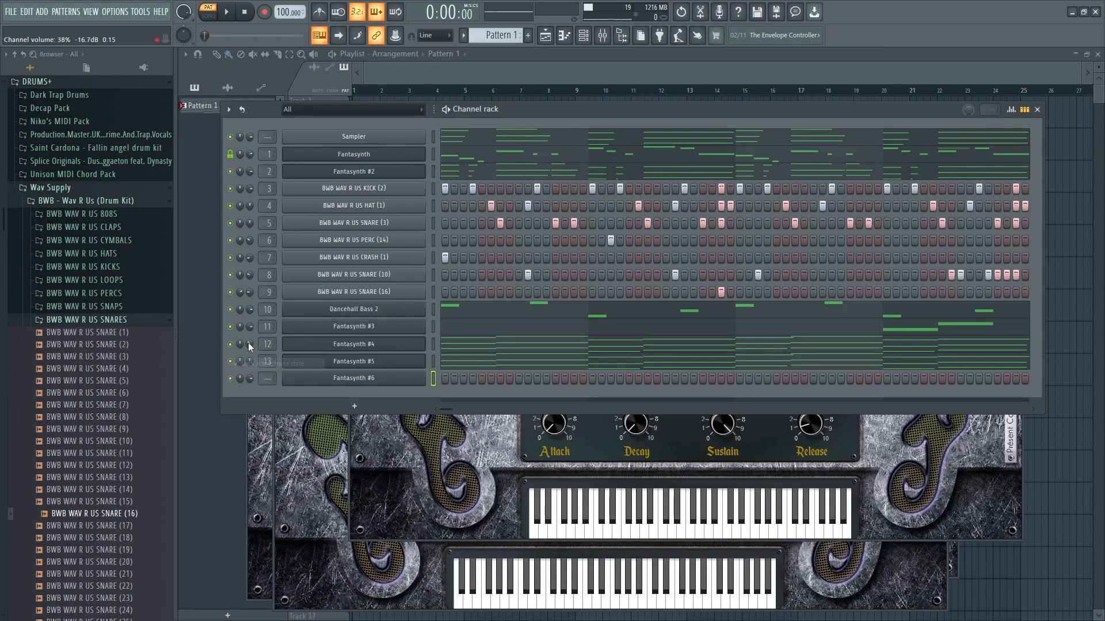
Solo Fantasynth #6 and place a short A5 note at step 15 of bar 1 in its piano roll.
{"action": "right_click", "coordinate": [236, 381]}
{"action": "left_click", "coordinate": [280, 385]}
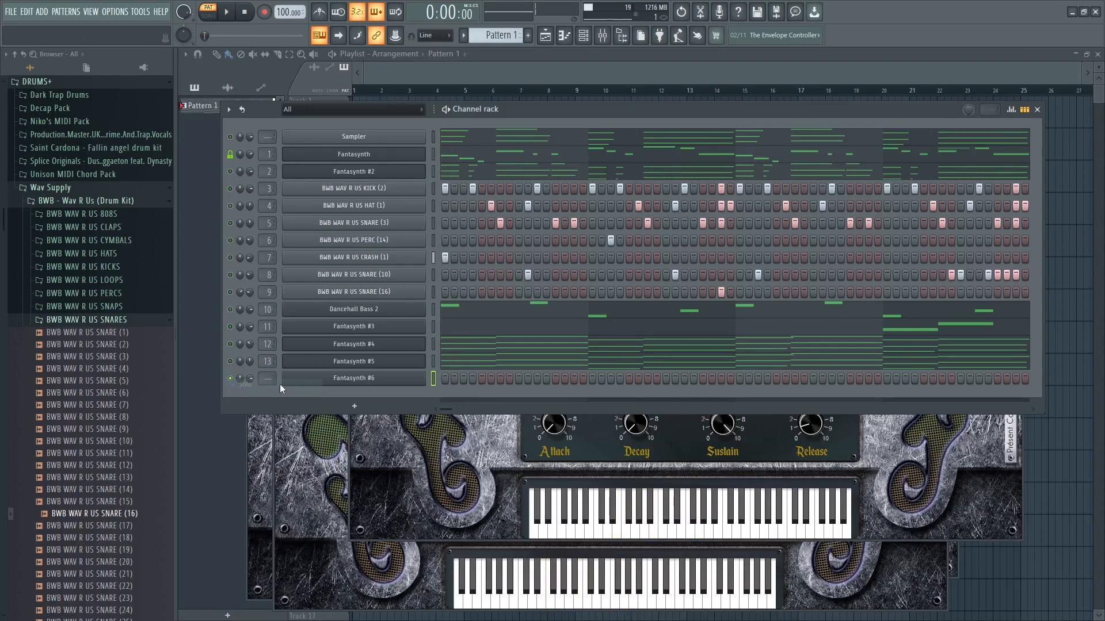
{"action": "right_click", "coordinate": [396, 382]}
{"action": "left_click", "coordinate": [454, 379]}
{"action": "scroll", "coordinate": [307, 341], "scroll_direction": "up", "scroll_amount": 6}
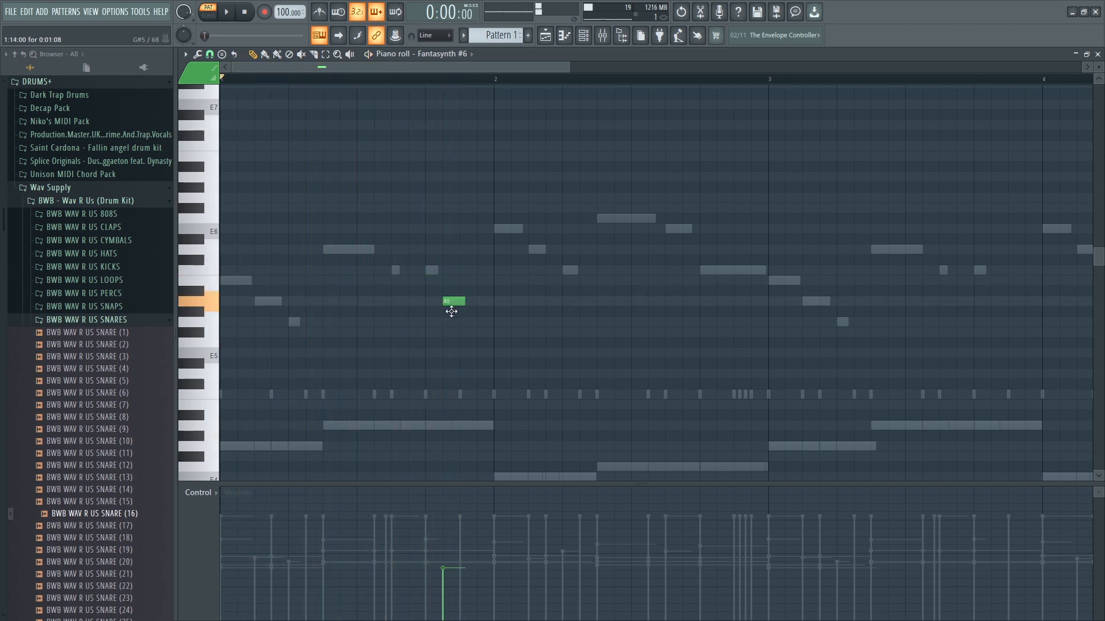
{"action": "key", "text": "space"}
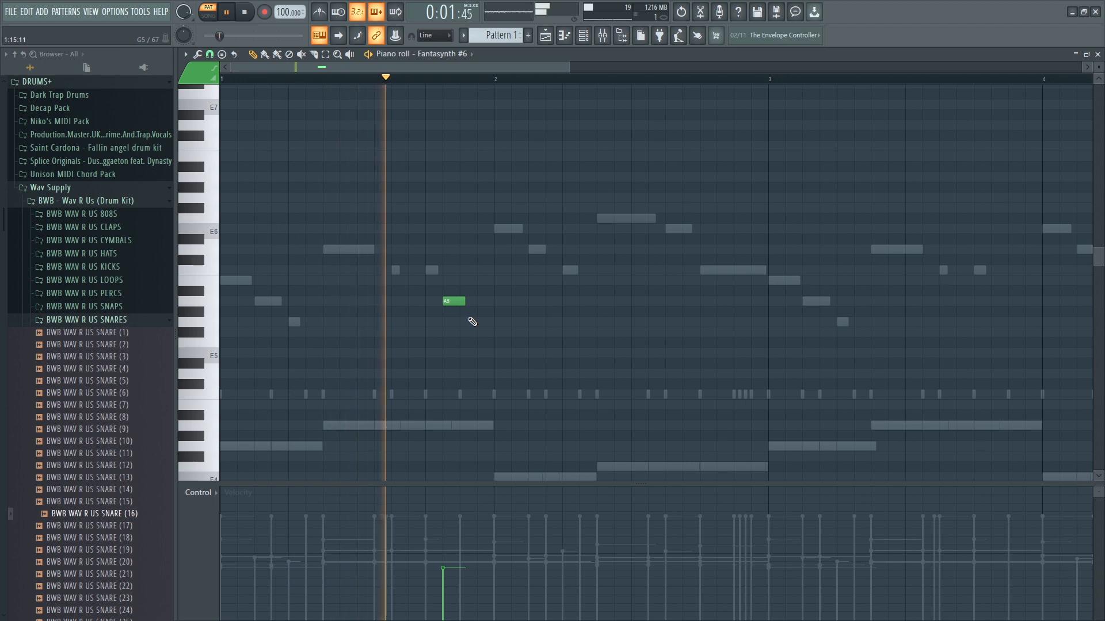
{"action": "key", "text": "space"}
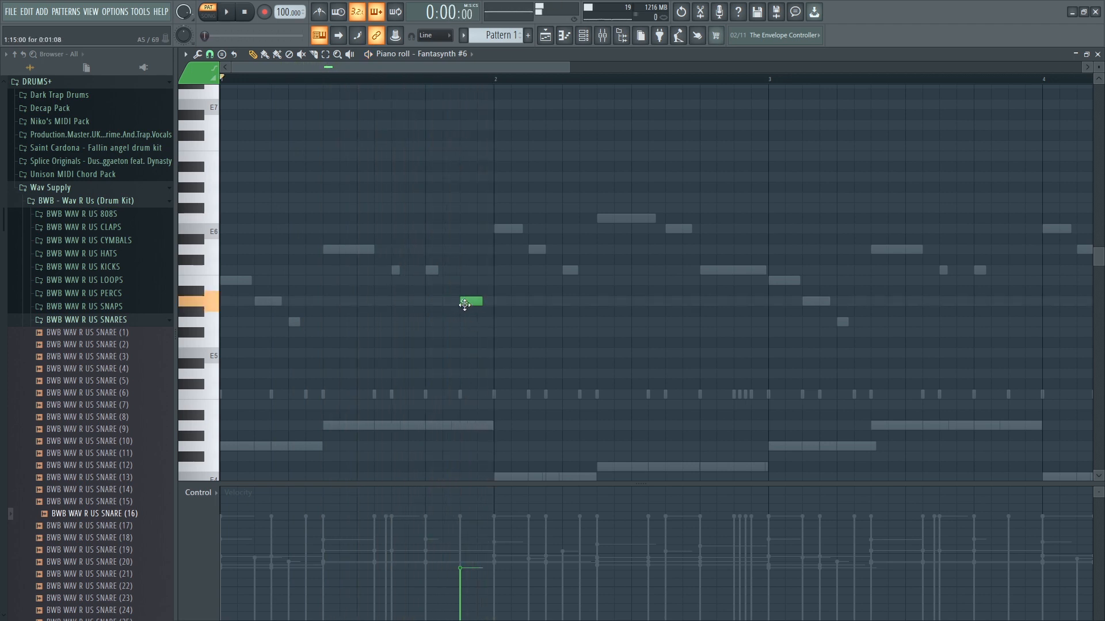
{"action": "key", "text": "space"}
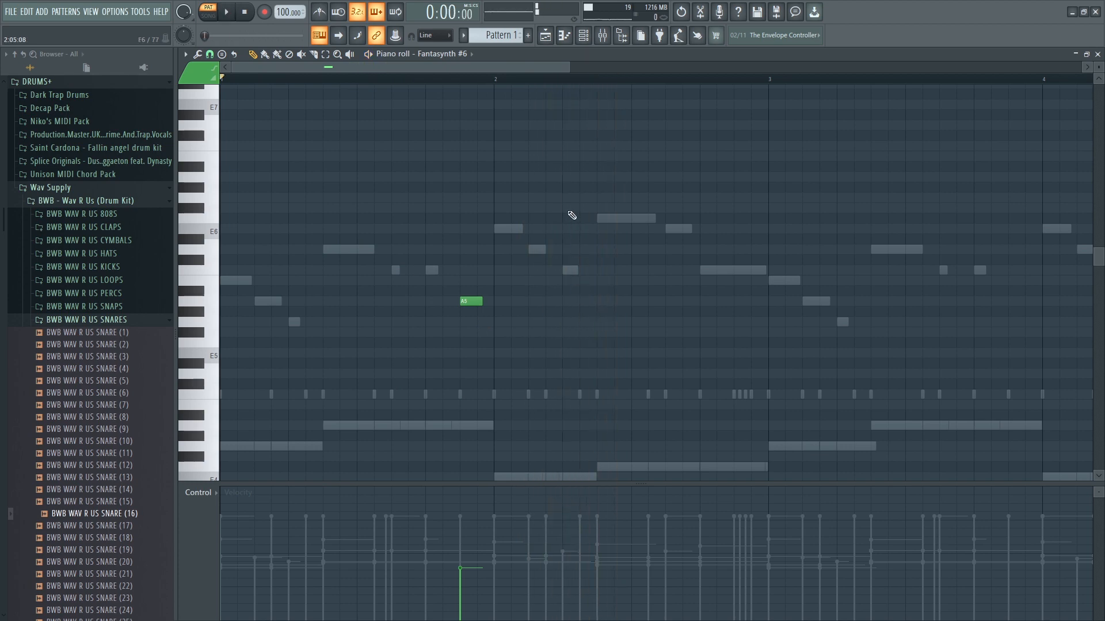
Continue the lead melody in bar 2 with F6 at step 5, E6 at step 11, D6 at step 13 and B5 at step 15.
{"action": "key", "text": "space"}
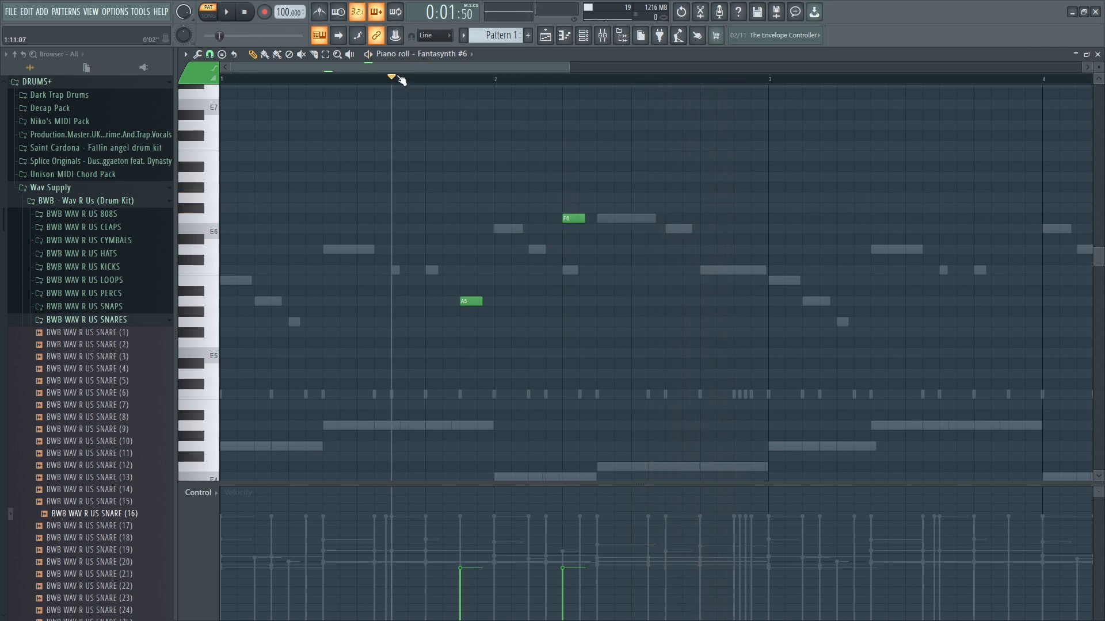
{"action": "key", "text": "space"}
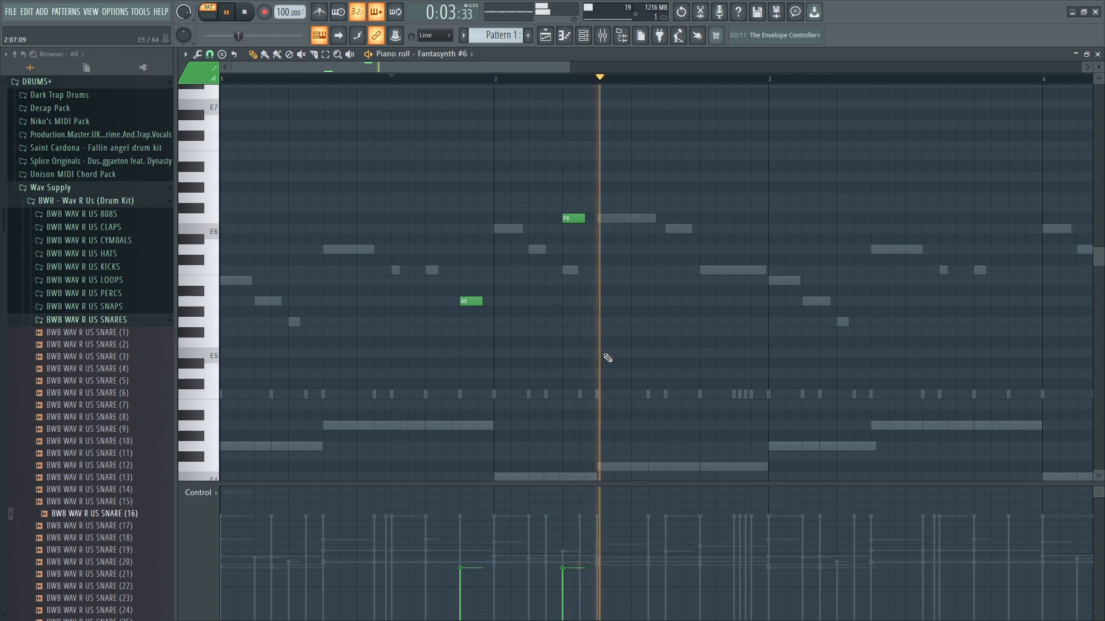
{"action": "key", "text": "space"}
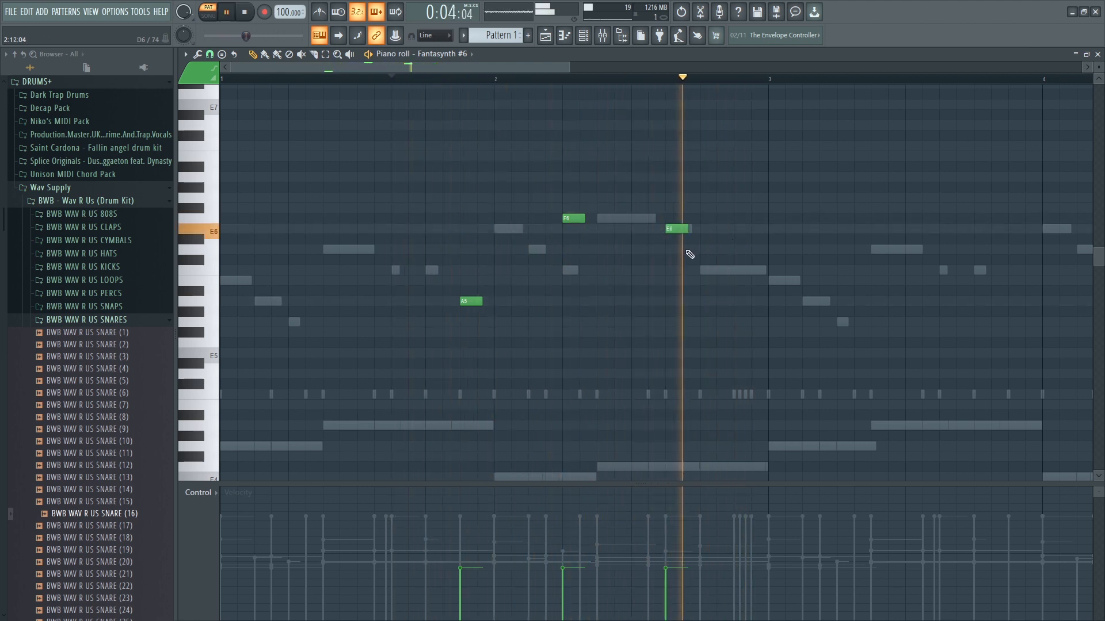
{"action": "key", "text": "space"}
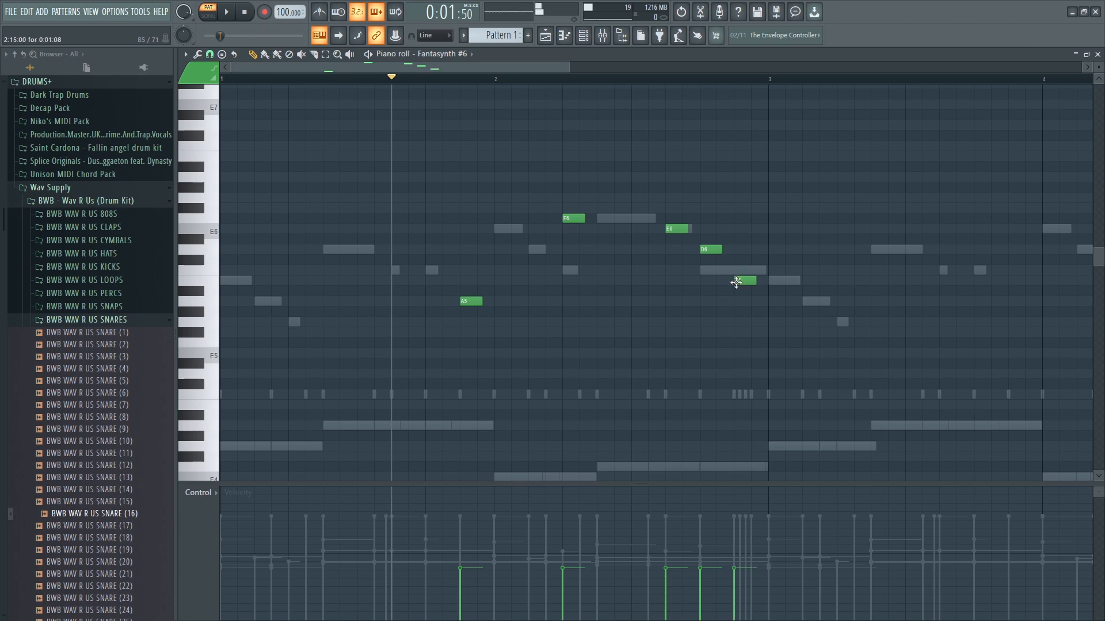
Move the D6 note to step 14 and audition the last note at C6 and B5, leaving it on B5 at step 15.
{"action": "key", "text": "space"}
{"action": "left_click_drag", "start_coordinate": [736, 264], "coordinate": [737, 270]}
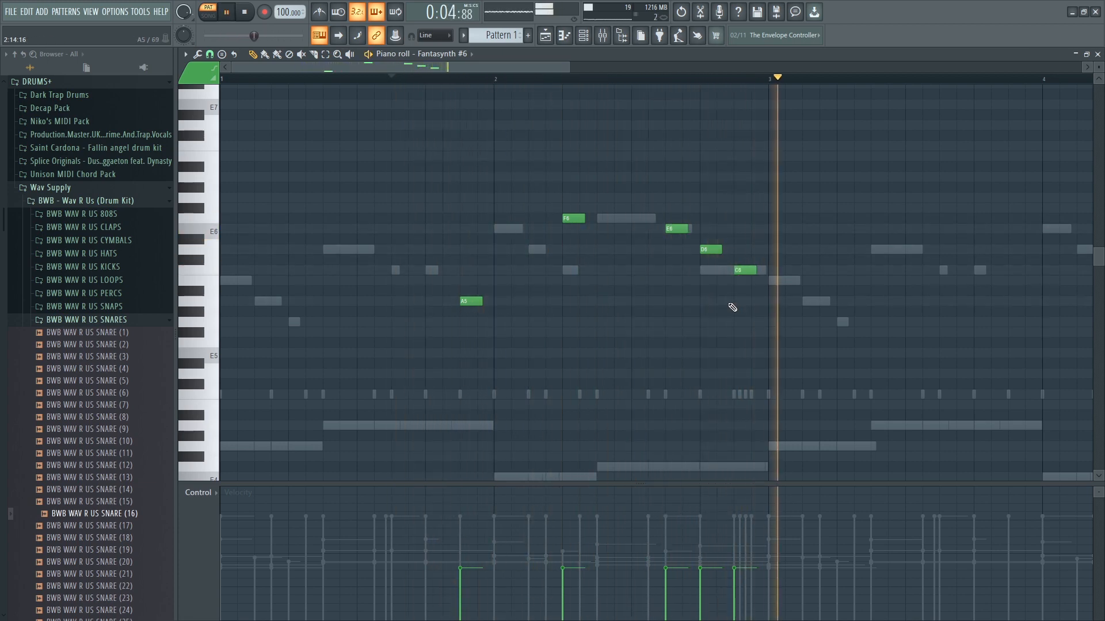
{"action": "key", "text": "space"}
{"action": "key", "text": "space"}
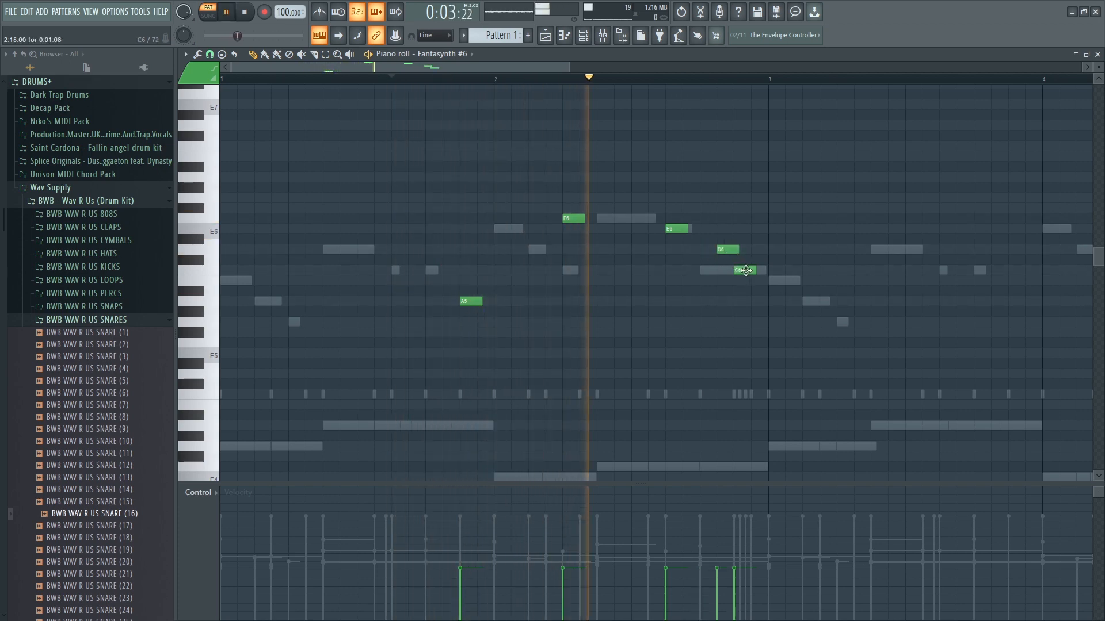
{"action": "key", "text": "space"}
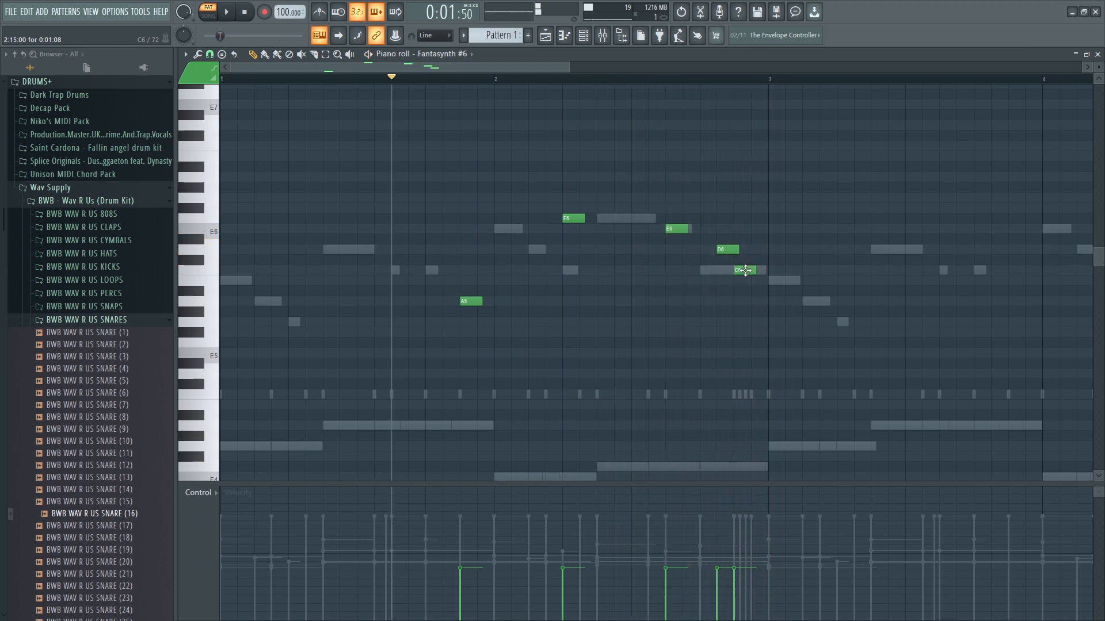
{"action": "left_click_drag", "start_coordinate": [754, 270], "coordinate": [755, 280]}
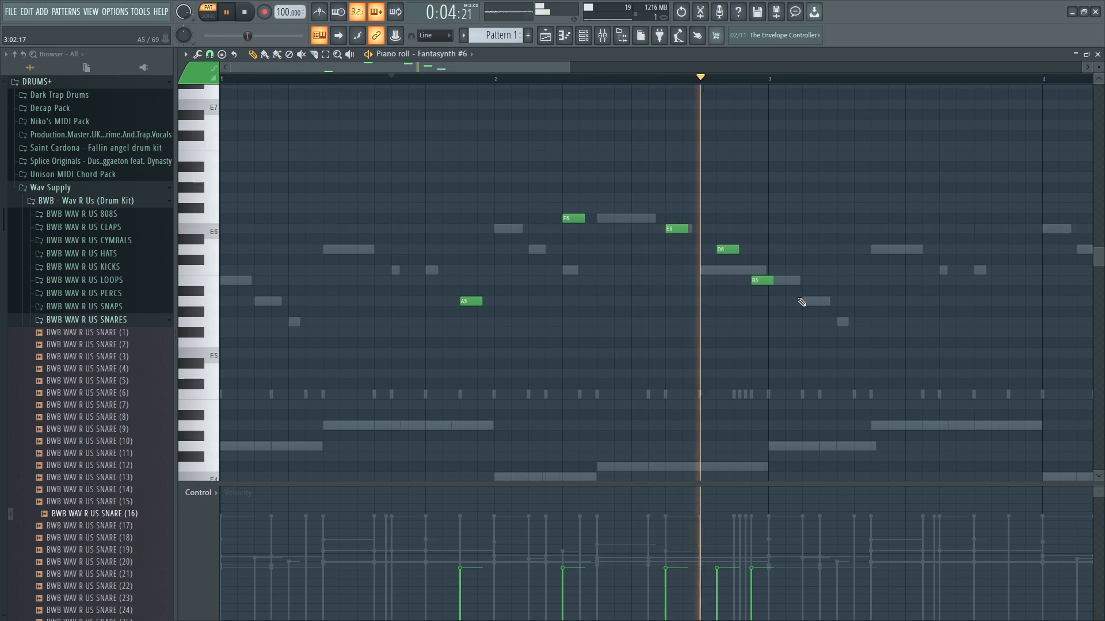
{"action": "key", "text": "space"}
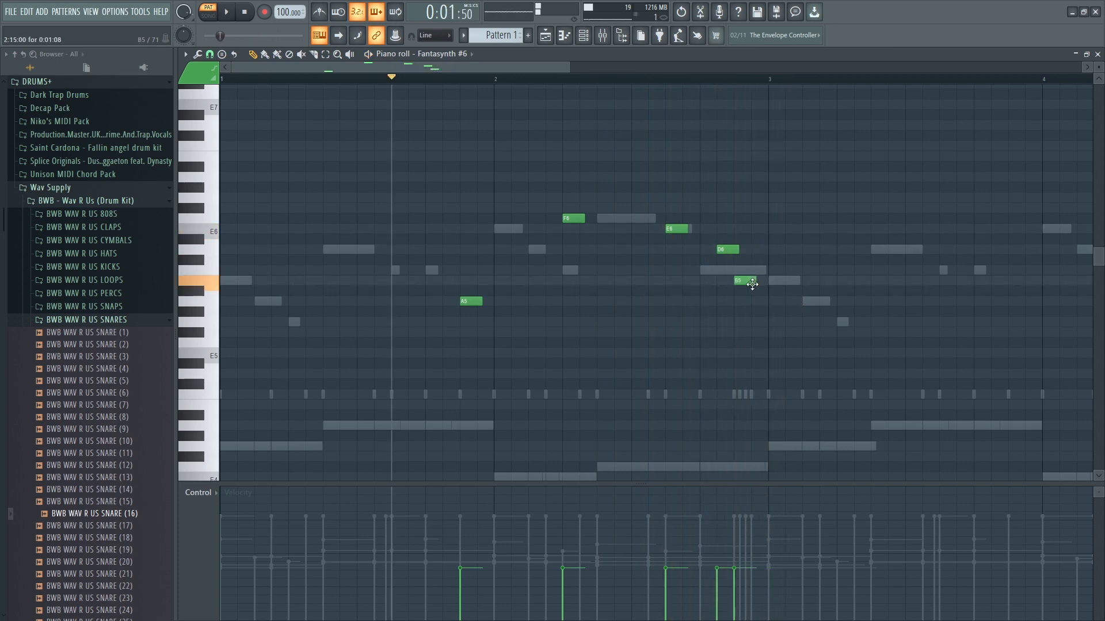
Move the D6 note to step 13 of bar 2, raise the step 15 note to C6, and play it back.
{"action": "key", "text": "space"}
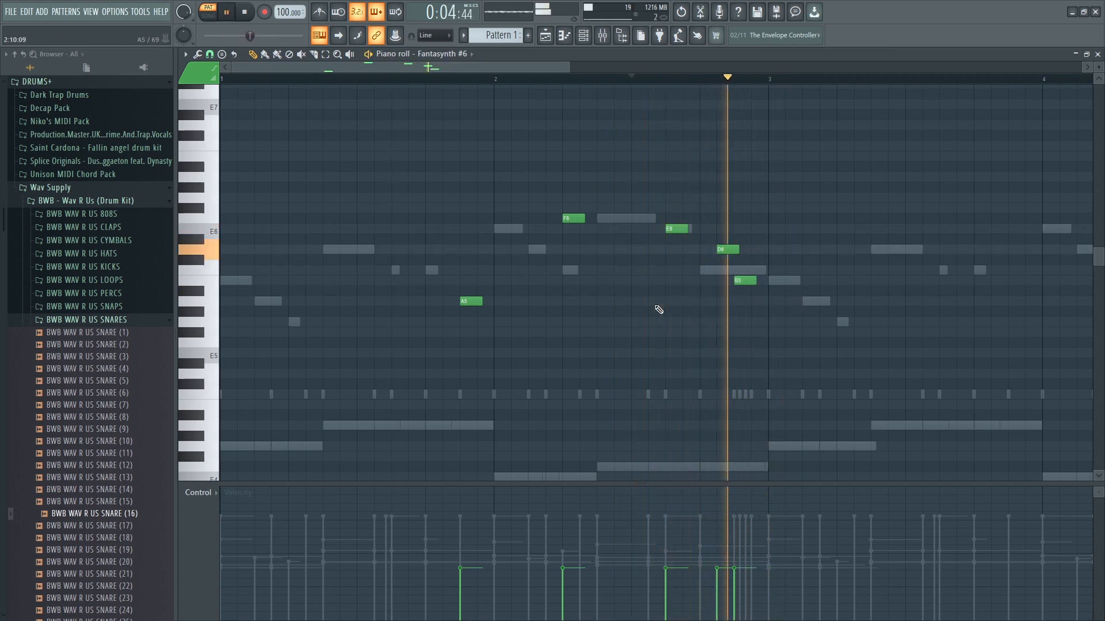
{"action": "key", "text": "space"}
{"action": "key", "text": "space"}
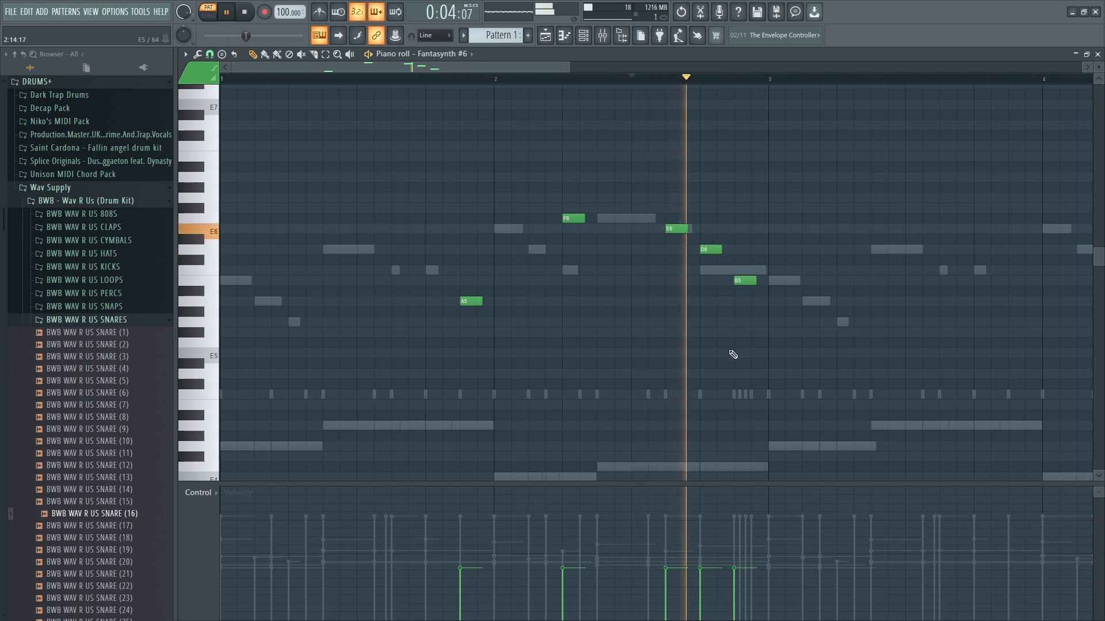
{"action": "key", "text": "space"}
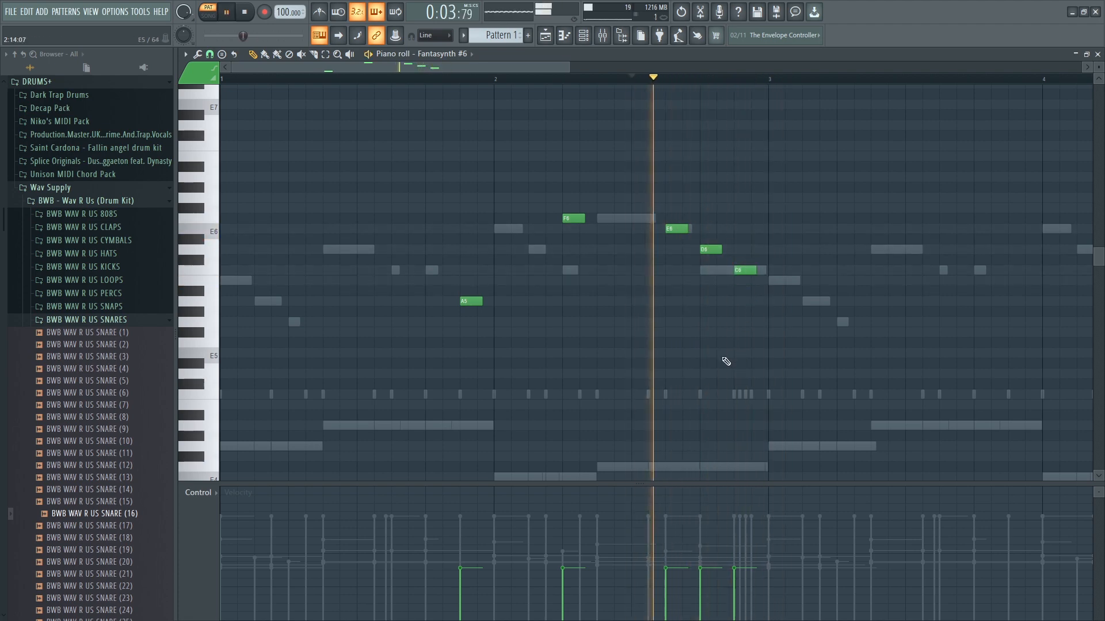
{"action": "key", "text": "space"}
{"action": "key", "text": "space"}
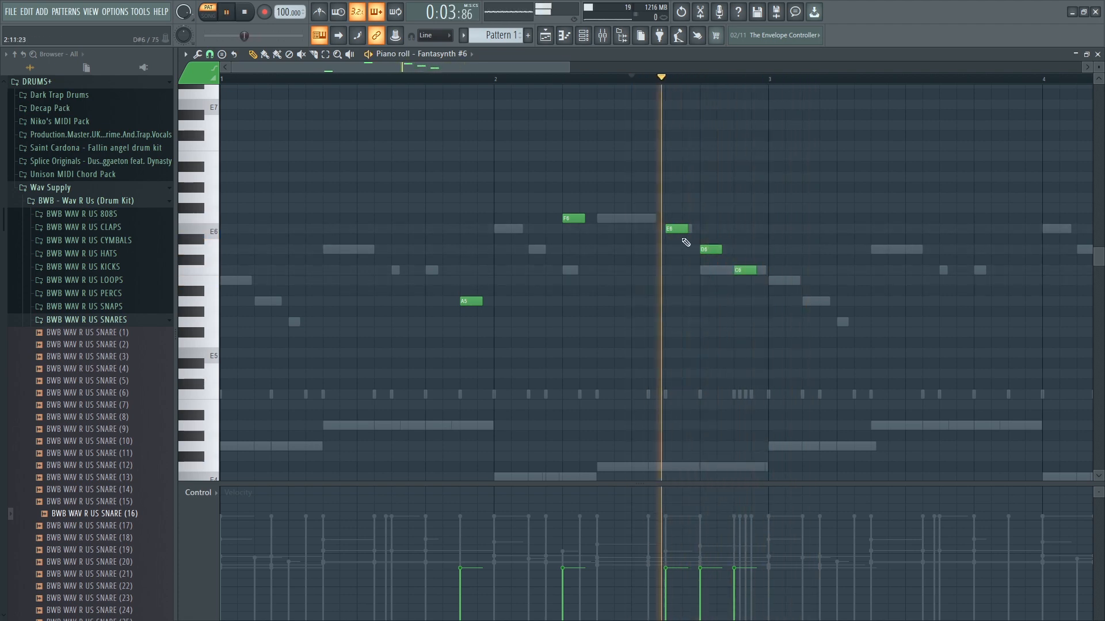
Try lowering the E6 note at step 11 of bar 2 to D6 and audition the phrase.
{"action": "key", "text": "space"}
{"action": "key", "text": "space"}
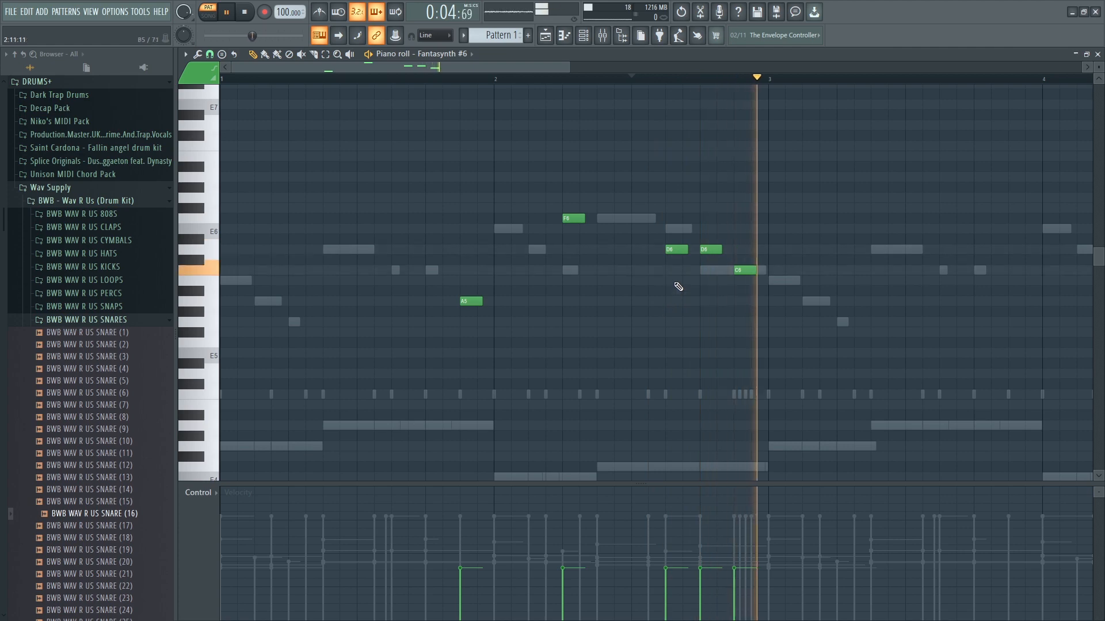
{"action": "key", "text": "space"}
{"action": "key", "text": "space"}
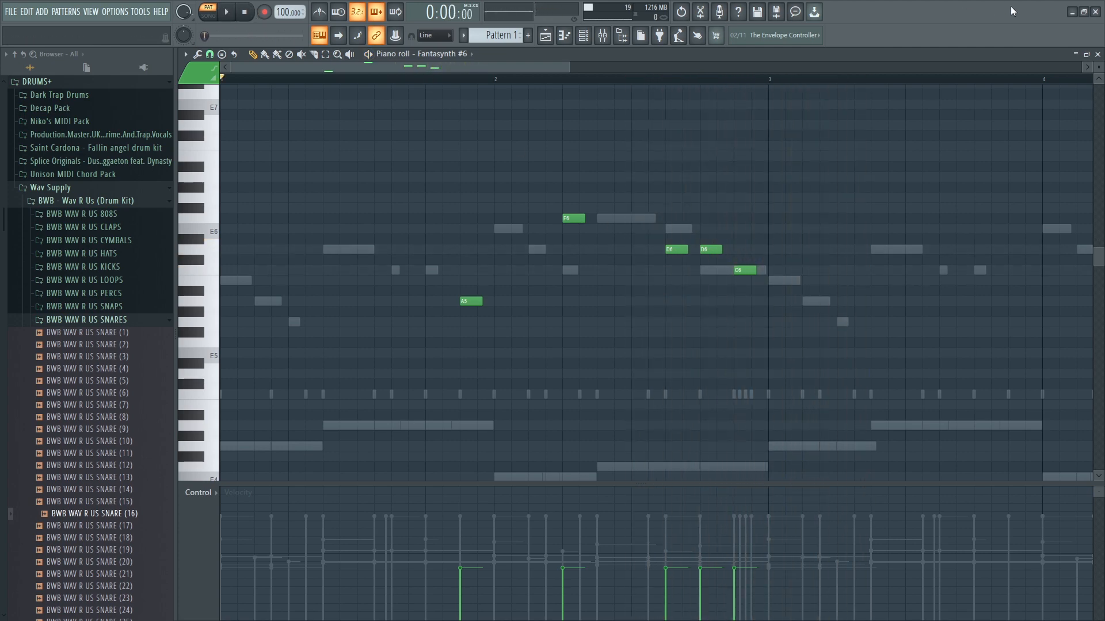
Unsolo Fantasynth #6 so the full beat plays, and reopen its piano roll.
{"action": "key", "text": "space"}
{"action": "key", "text": "F7"}
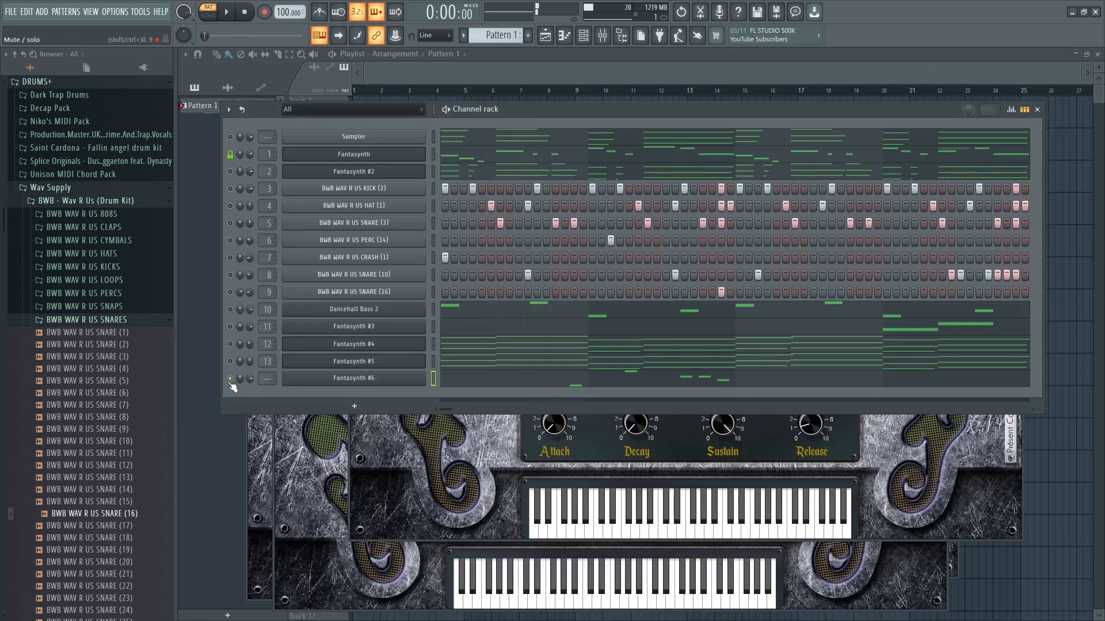
{"action": "right_click", "coordinate": [231, 380]}
{"action": "left_click", "coordinate": [236, 383]}
{"action": "right_click", "coordinate": [429, 373]}
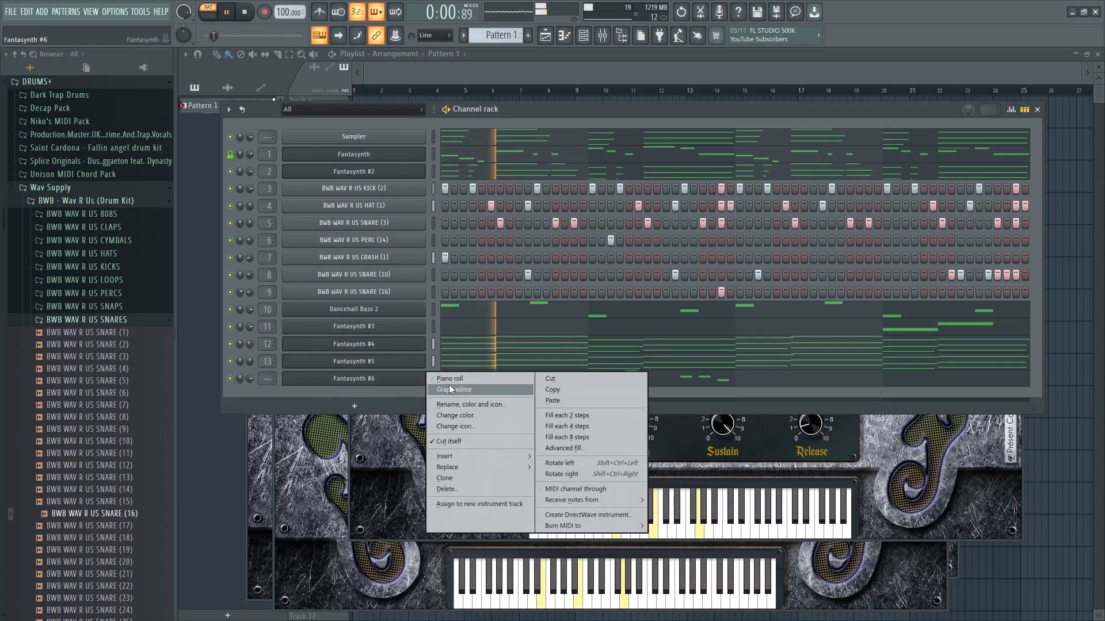
{"action": "left_click", "coordinate": [467, 375]}
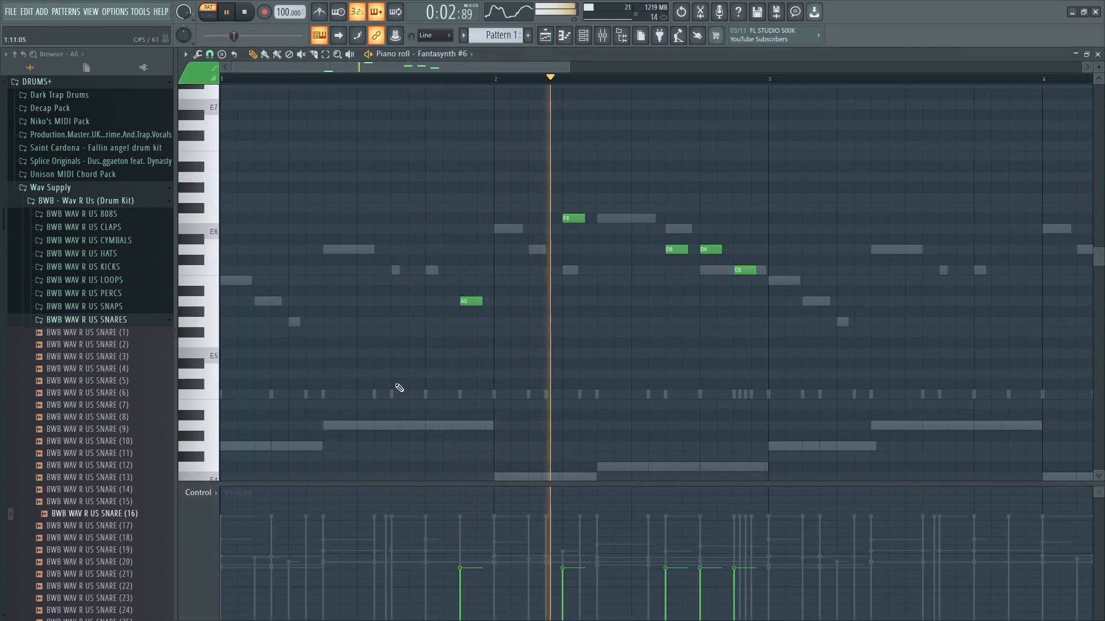
Try the F6 note at step 7 of bar 2 against the beat, and remove it together with the A5 note.
{"action": "key", "text": "space"}
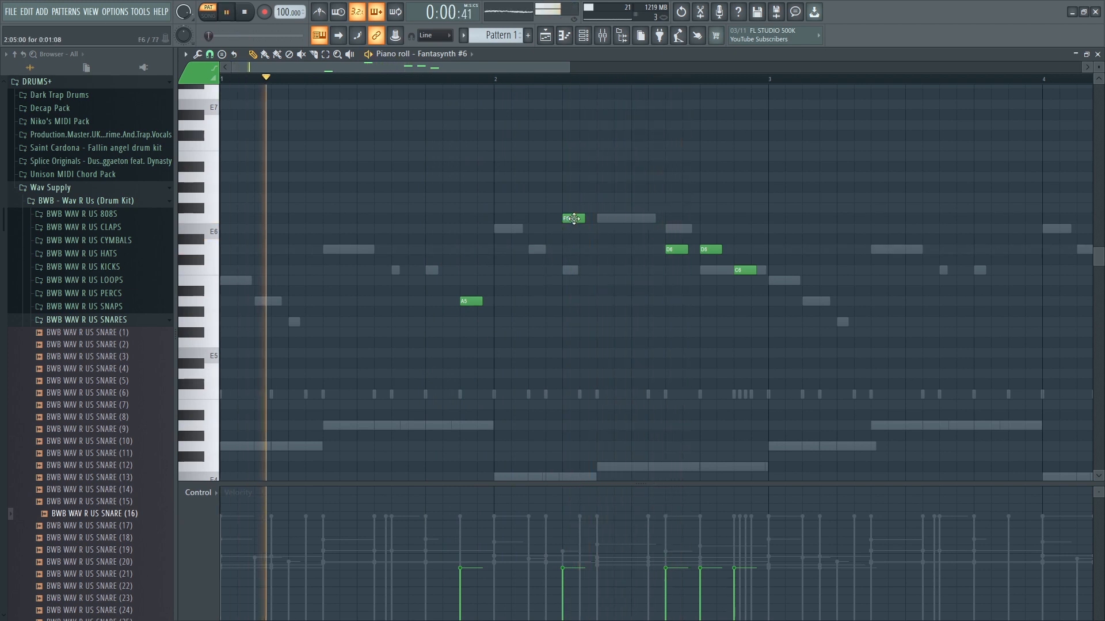
{"action": "left_click_drag", "start_coordinate": [565, 219], "coordinate": [600, 219]}
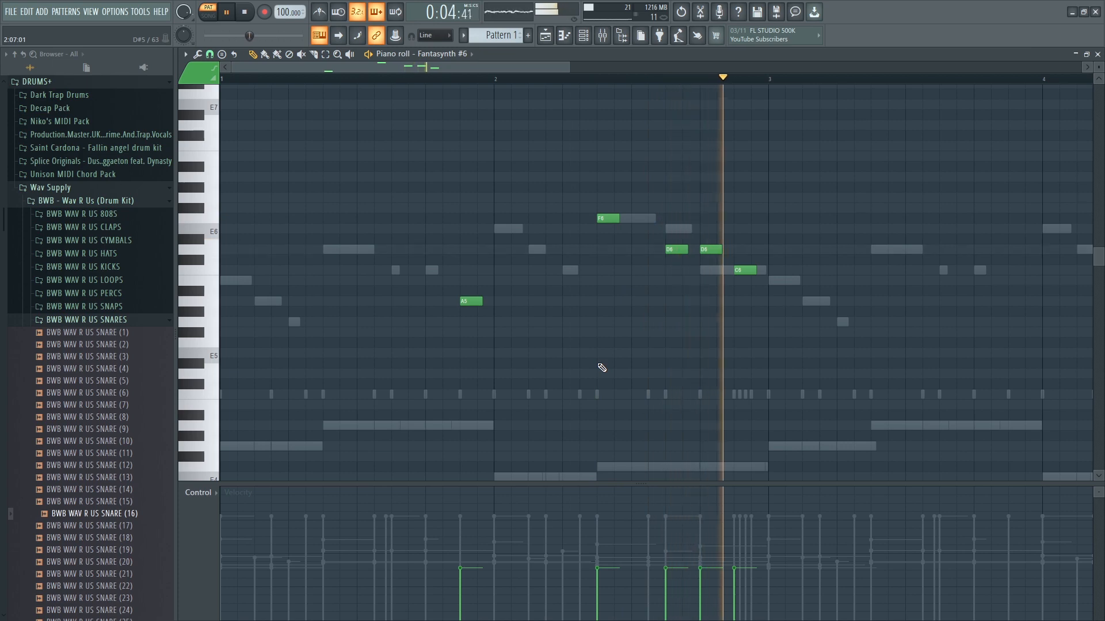
{"action": "key", "text": "space"}
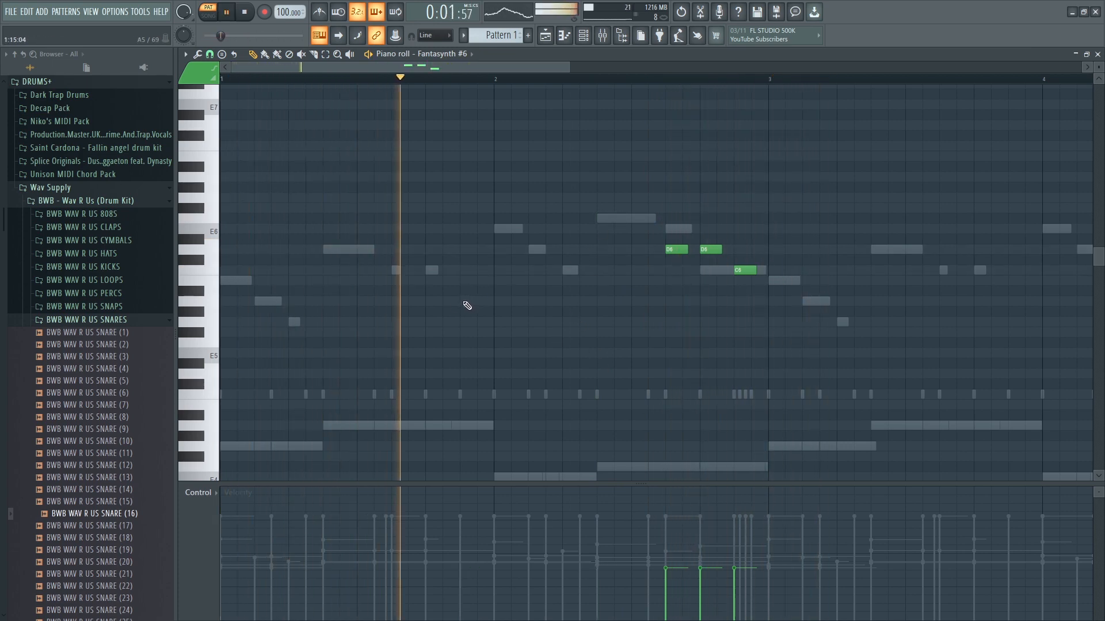
Place a C6 note at step 15 of bar 1 and raise the step 11 note of bar 2 to E6.
{"action": "key", "text": "space"}
{"action": "key", "text": "space"}
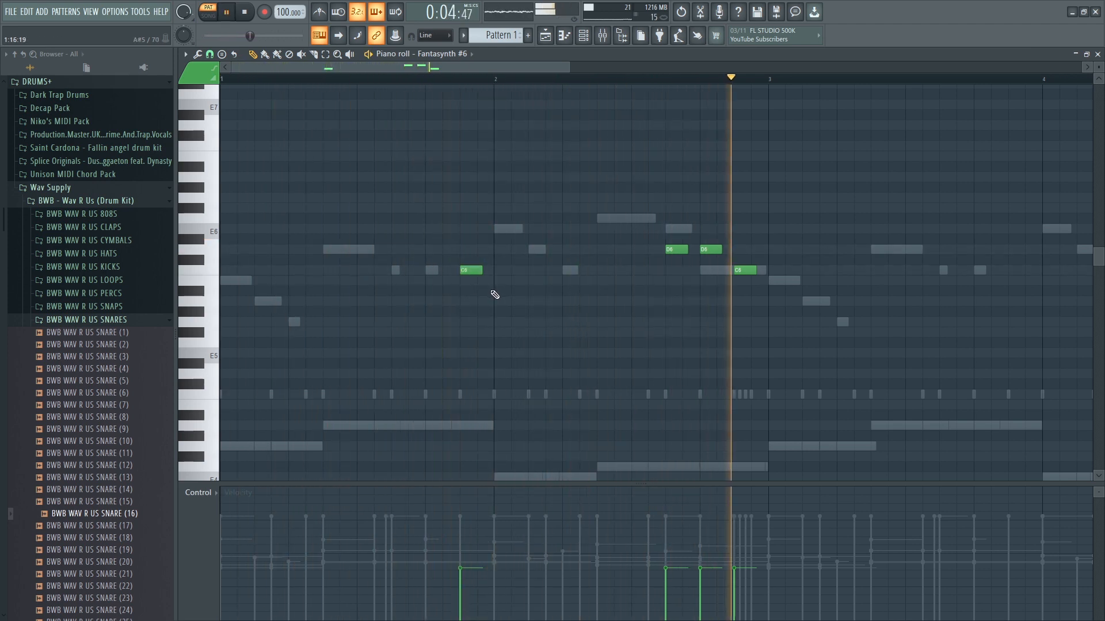
{"action": "key", "text": "space"}
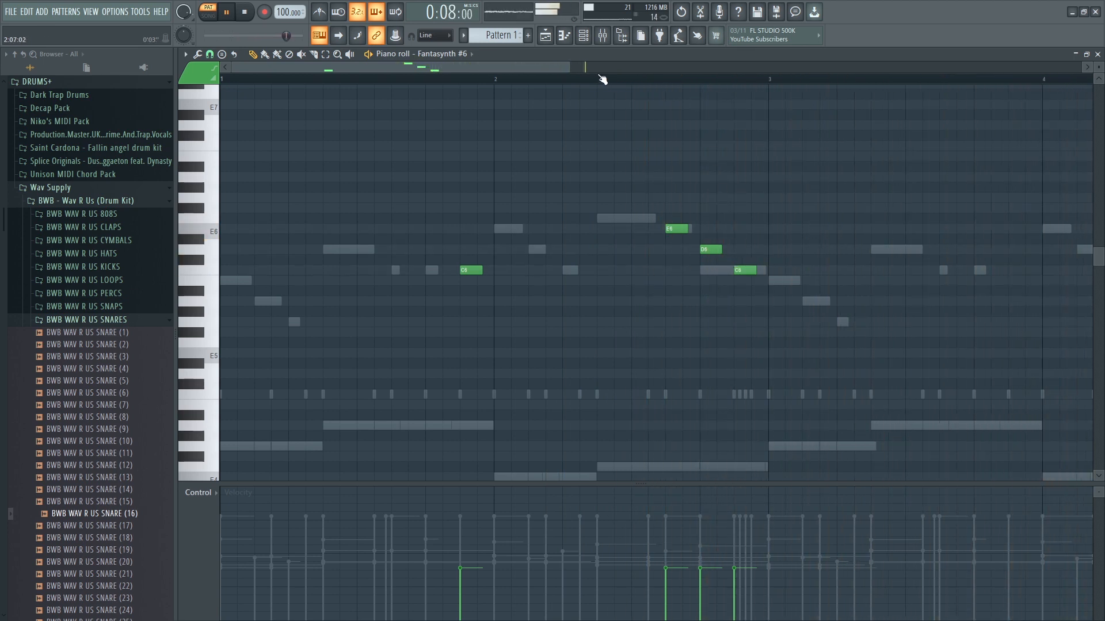
Duplicate the four lead notes of bars 1 and 2 into bars 3 and 4.
{"action": "left_click_drag", "start_coordinate": [569, 66], "coordinate": [757, 68]}
{"action": "left_click_drag", "start_coordinate": [708, 390], "coordinate": [317, 171]}
{"action": "left_click_drag", "start_coordinate": [379, 271], "coordinate": [730, 272]}
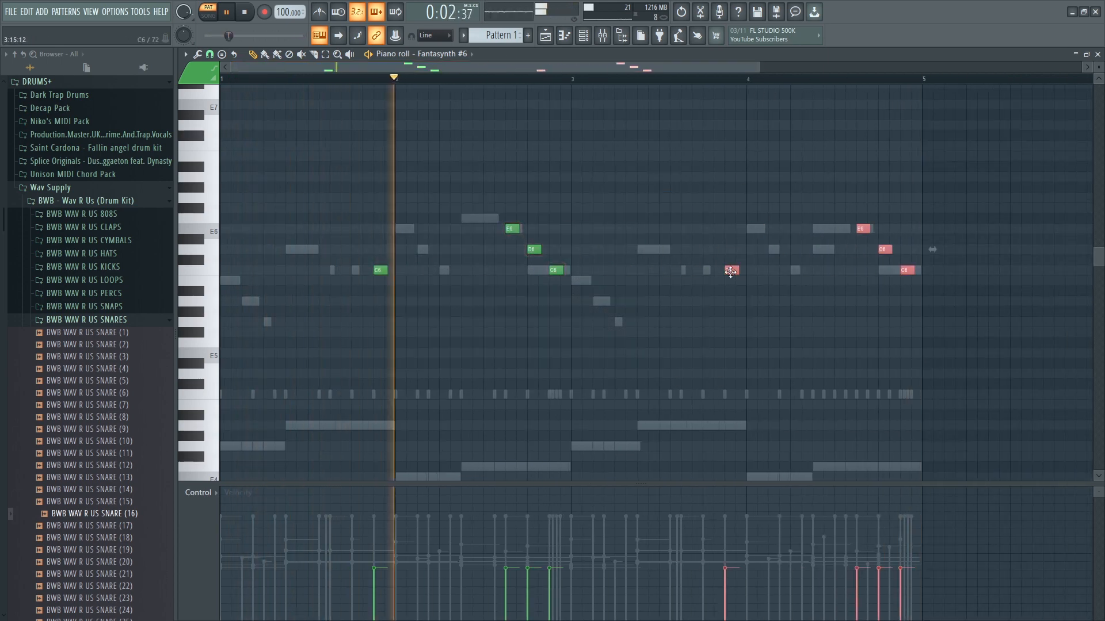
{"action": "left_click", "coordinate": [650, 201], "text": "ctrl"}
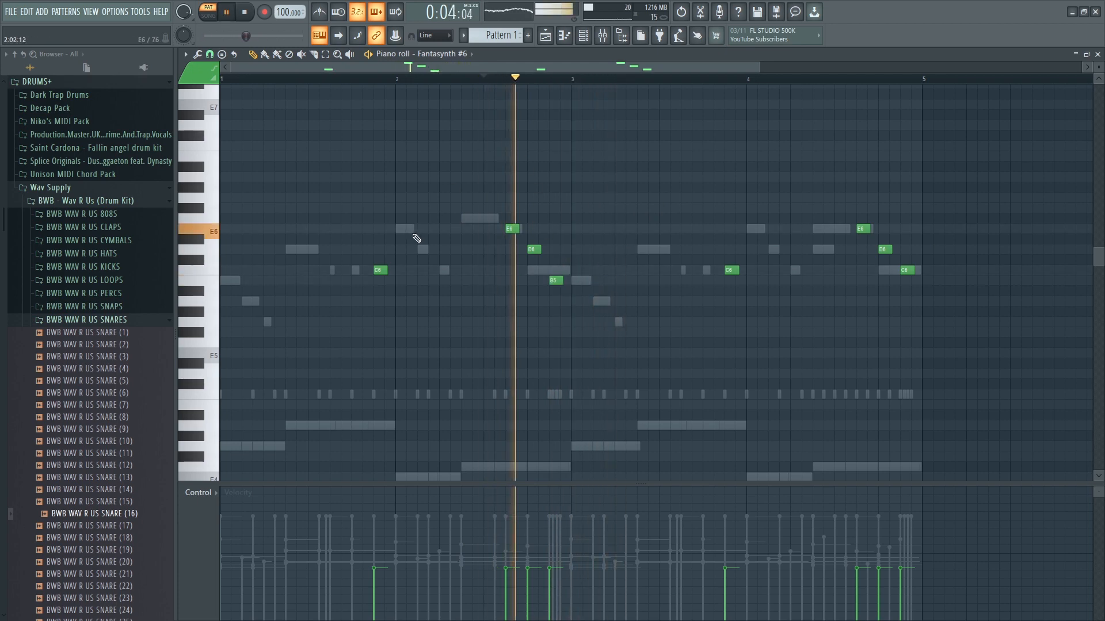
Audition the step 15 note of bar 2 at C6 and C#6, and set it to E6.
{"action": "key", "text": "space"}
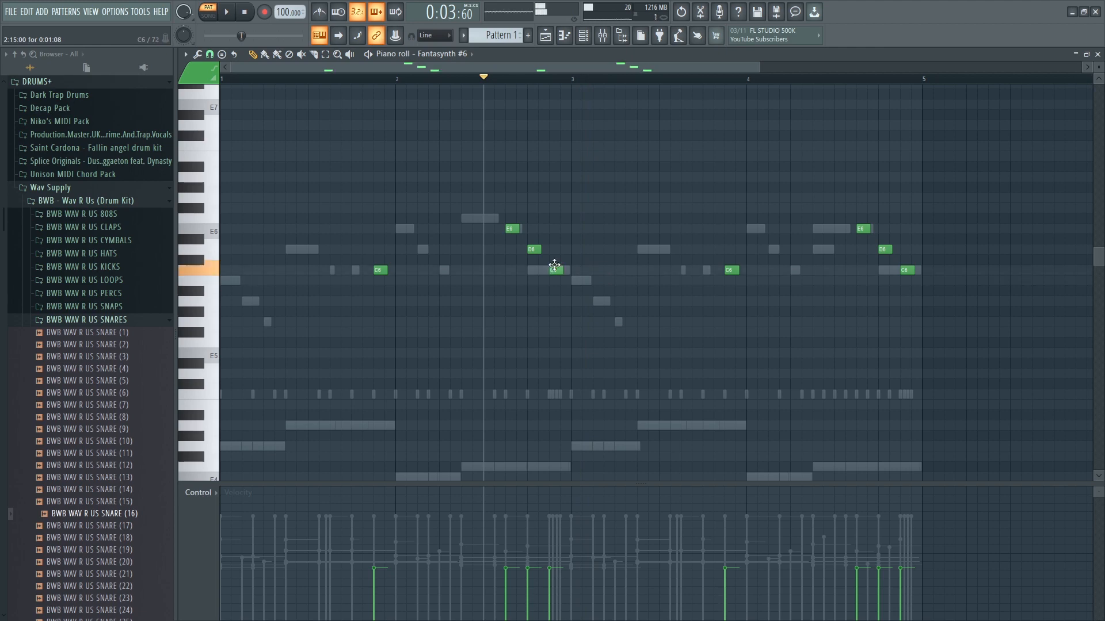
{"action": "key", "text": "space"}
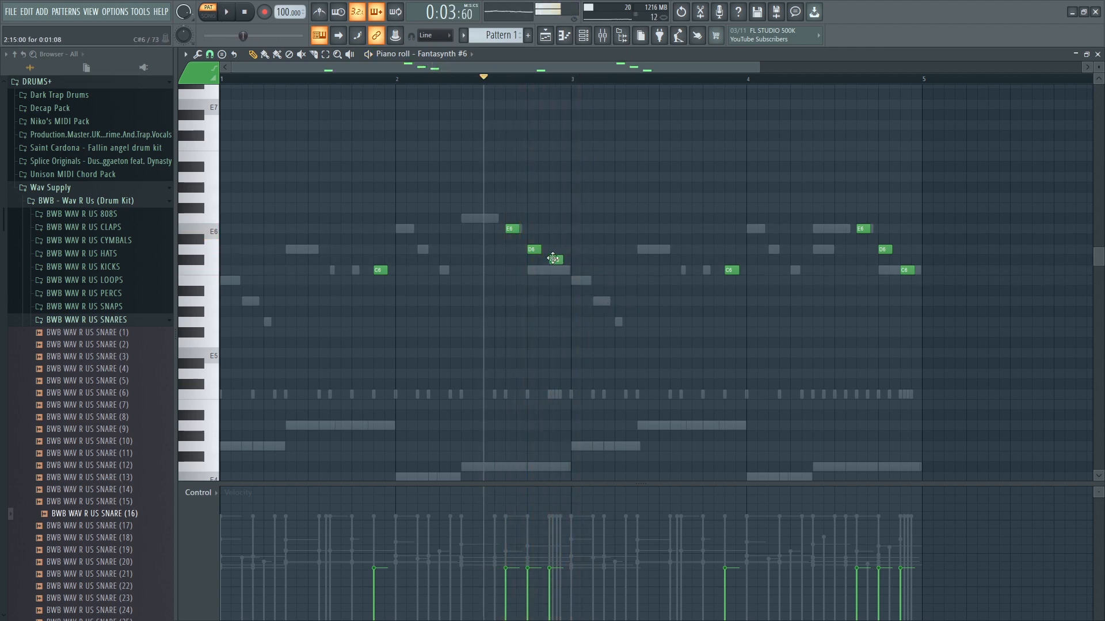
{"action": "key", "text": "space"}
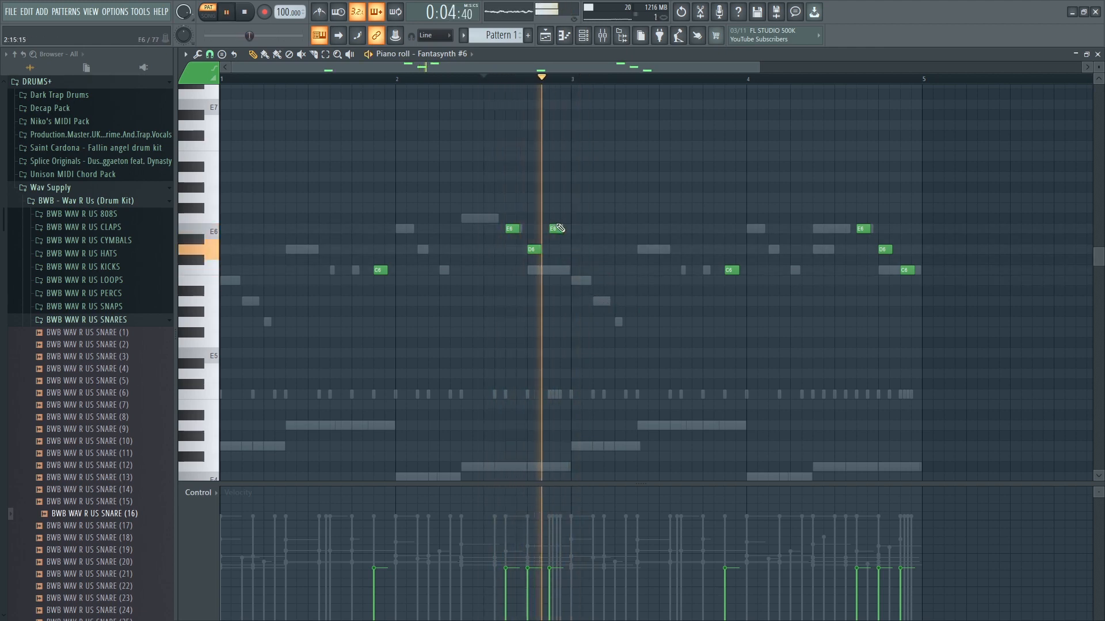
{"action": "key", "text": "space"}
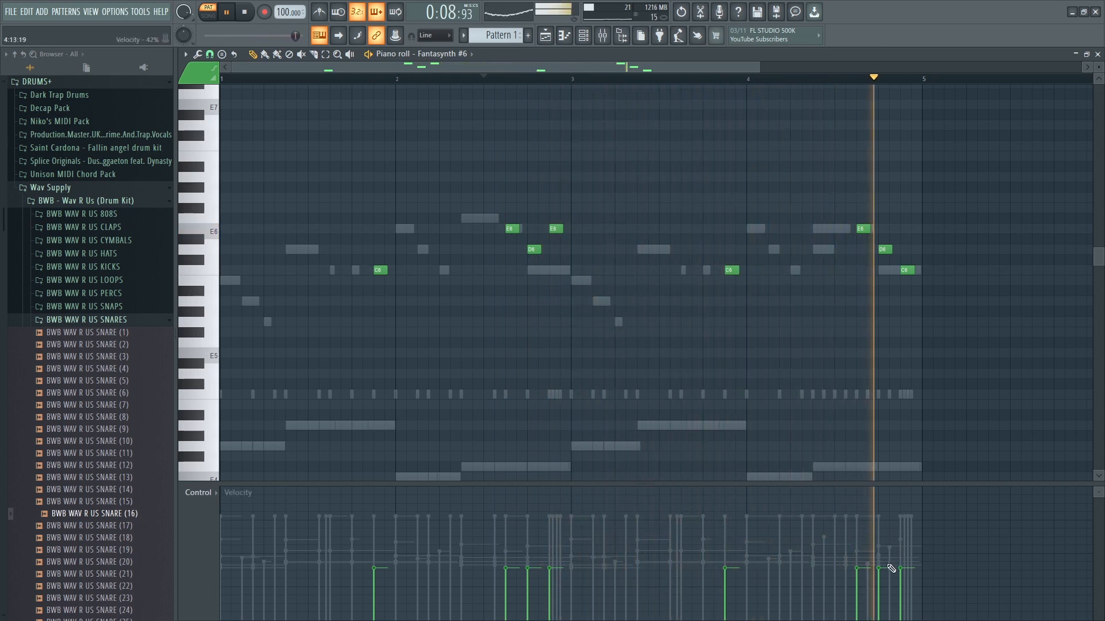
Close the piano roll and route the Fantasynth #6 channel to mixer track 14.
{"action": "left_click", "coordinate": [1097, 55]}
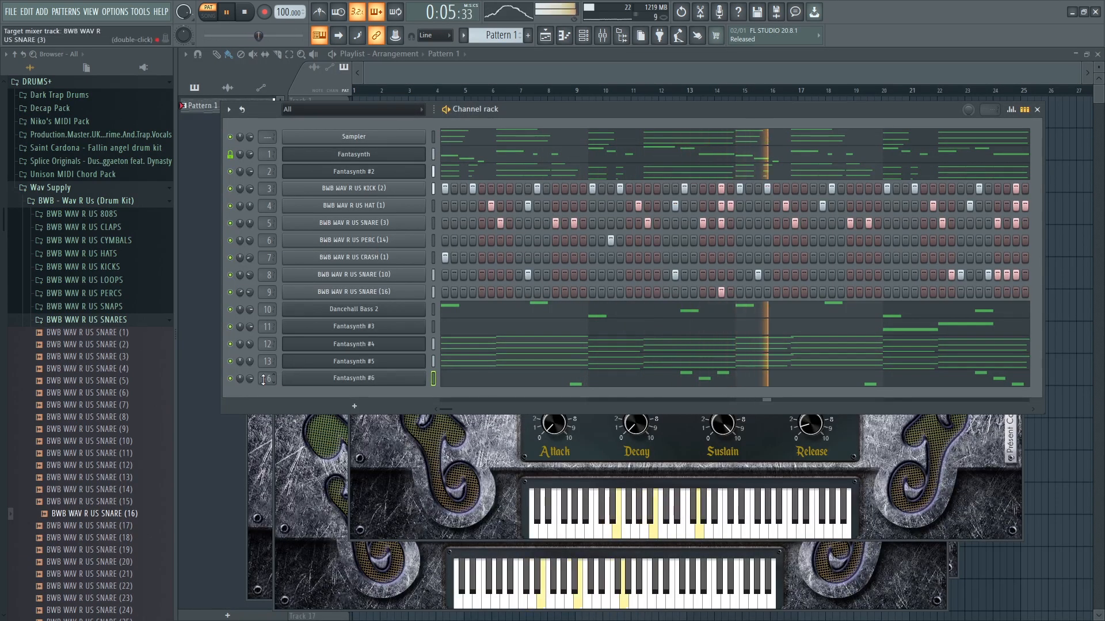
{"action": "scroll", "coordinate": [264, 380], "scroll_direction": "up", "scroll_amount": 3}
{"action": "scroll", "coordinate": [263, 380], "scroll_direction": "up", "scroll_amount": 1}
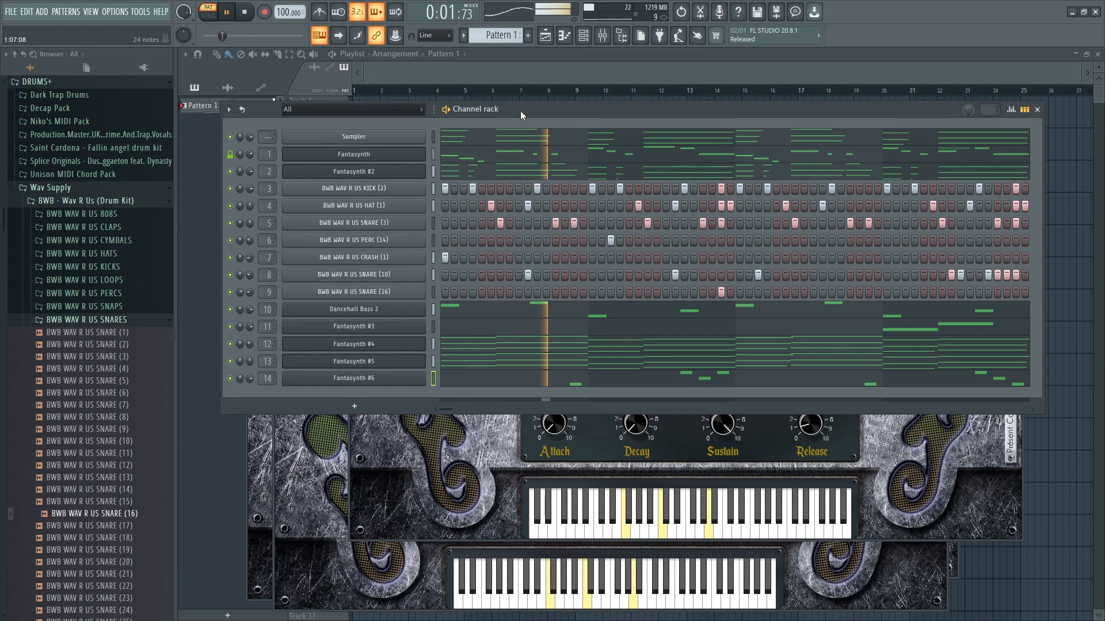
Save the project as loop 17 in the G1 folder.
{"action": "key", "text": "ctrl+s"}
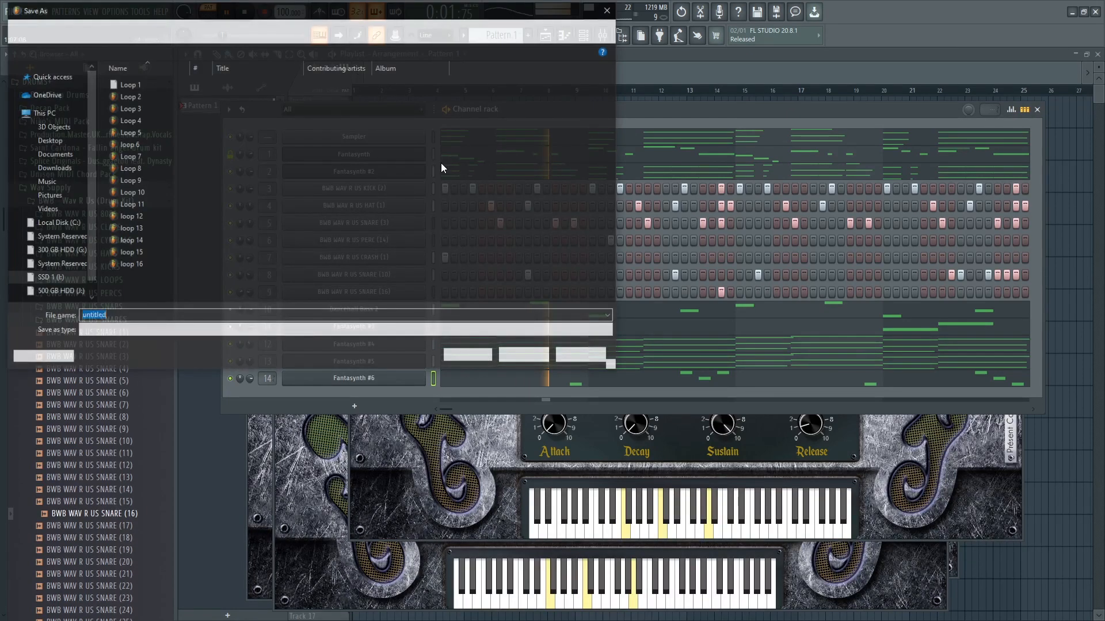
{"action": "left_click", "coordinate": [130, 265]}
{"action": "left_click", "coordinate": [116, 314]}
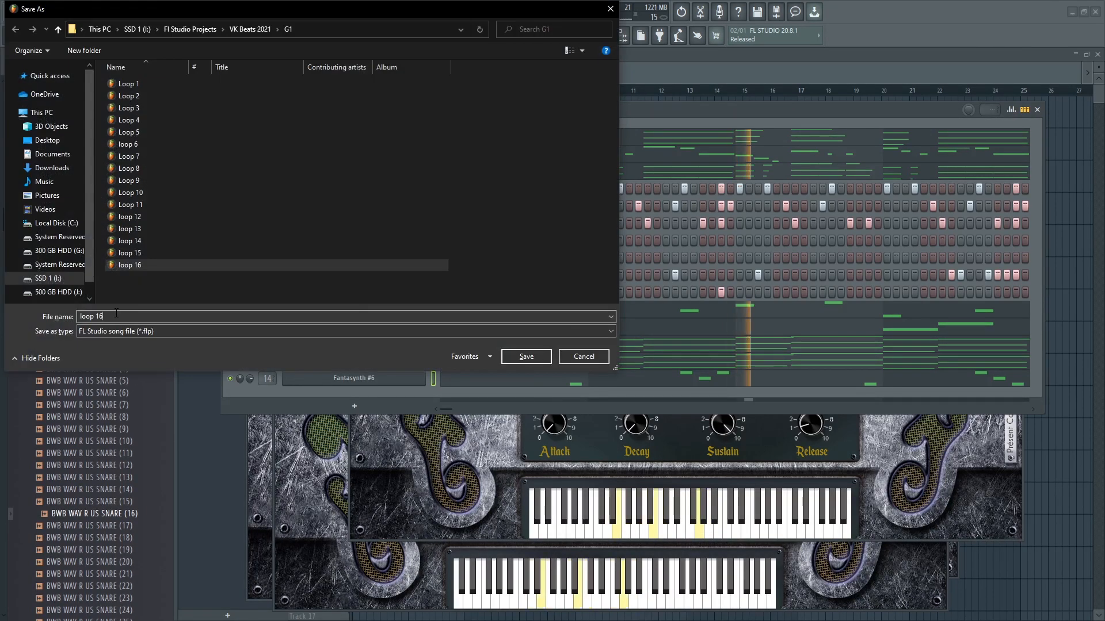
{"action": "key", "text": "BackSpace"}
{"action": "type", "text": "7"}
{"action": "key", "text": "Return"}
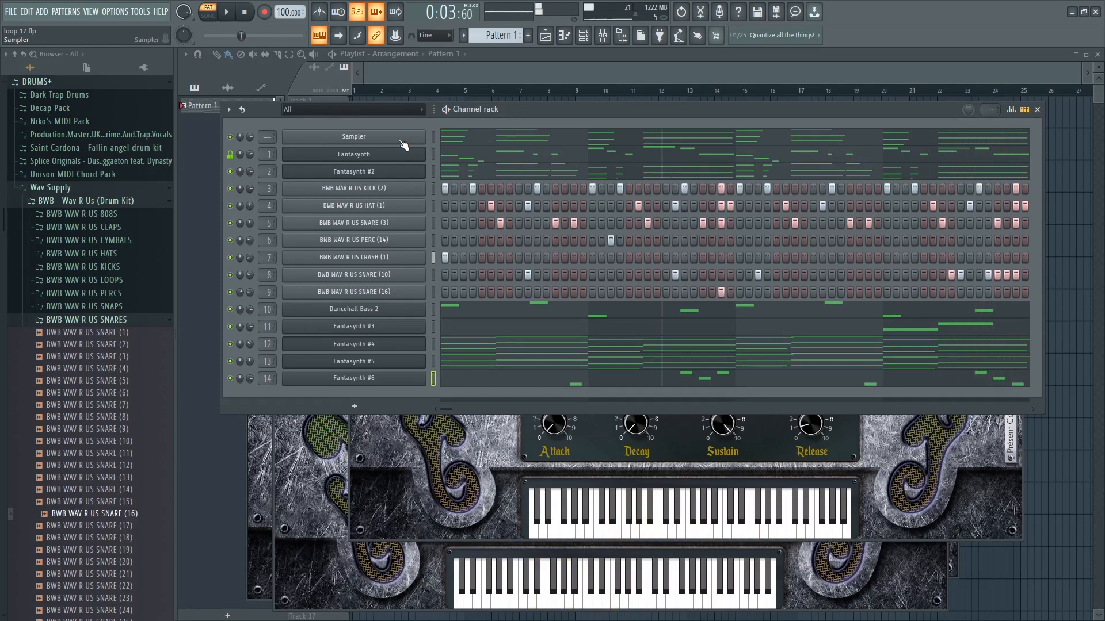
Select the channels from Fantasynth to Fantasynth #6 and split Pattern 1 by channel.
{"action": "left_click_drag", "start_coordinate": [433, 151], "coordinate": [437, 378]}
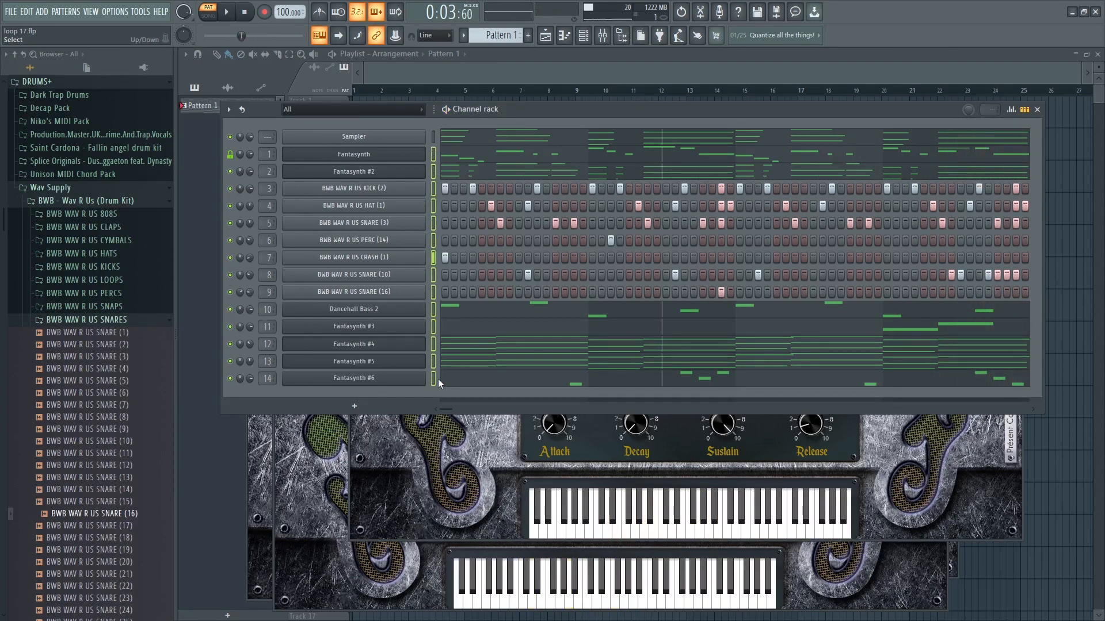
{"action": "left_click", "coordinate": [464, 37]}
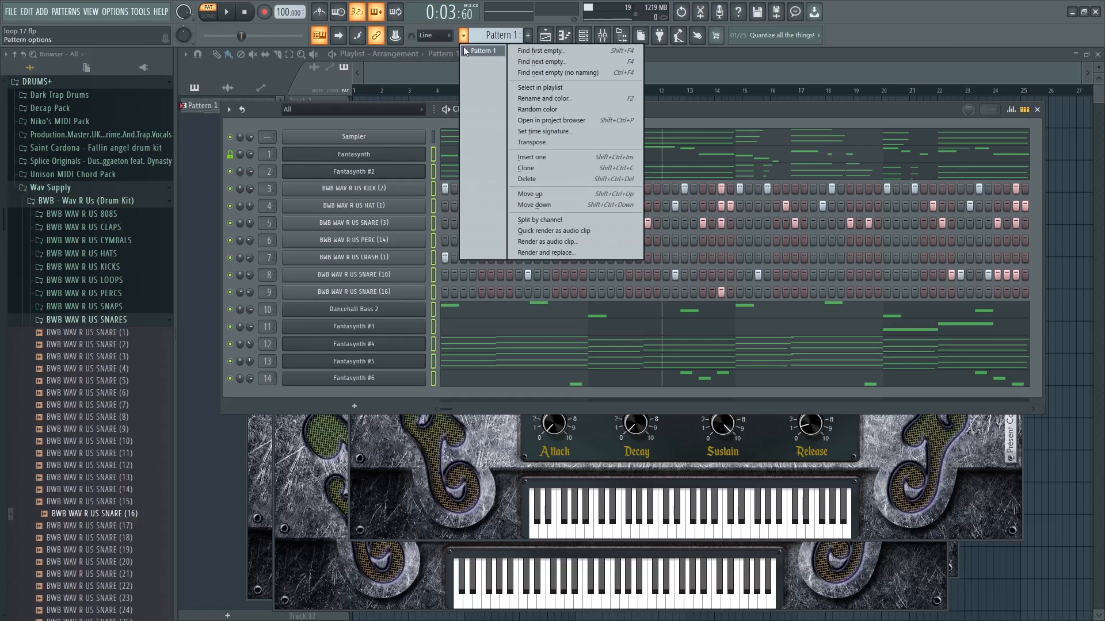
{"action": "left_click", "coordinate": [550, 220]}
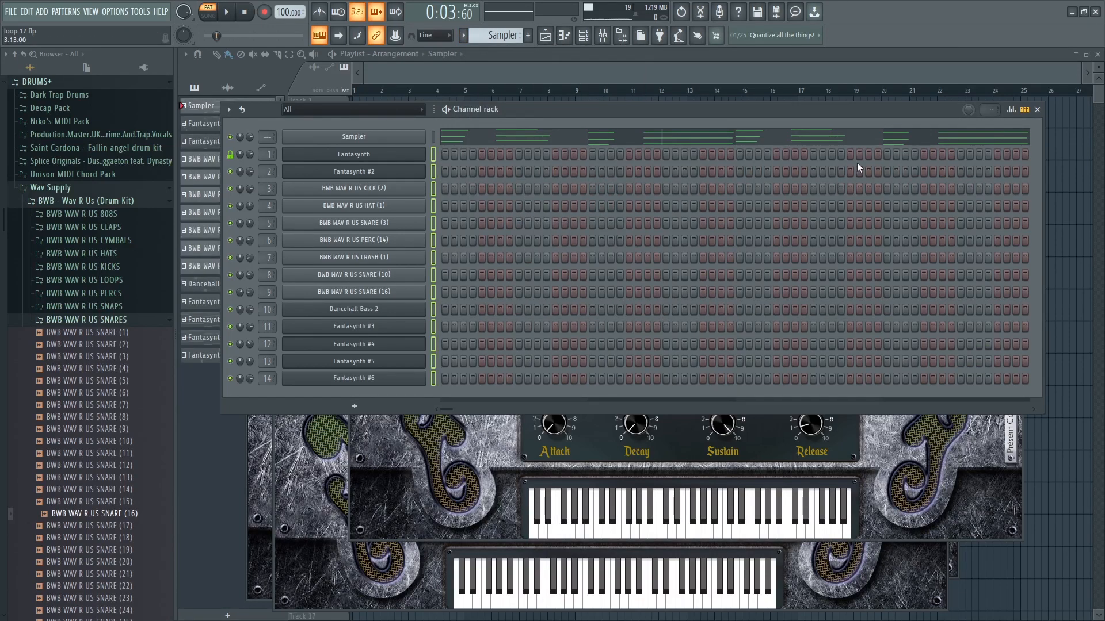
Close the channel rack and place the split patterns from Fantasynth to Fantasynth #6 on separate playlist tracks starting at bar 1.
{"action": "left_click", "coordinate": [1036, 109]}
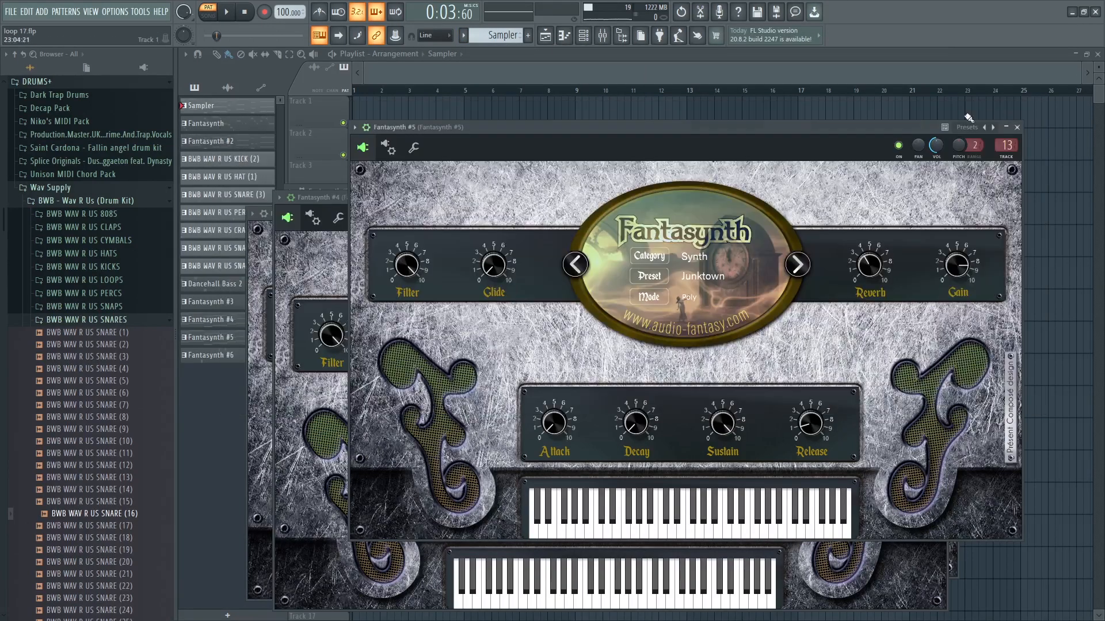
{"action": "left_click", "coordinate": [238, 124]}
{"action": "left_click", "coordinate": [211, 358], "text": "shift"}
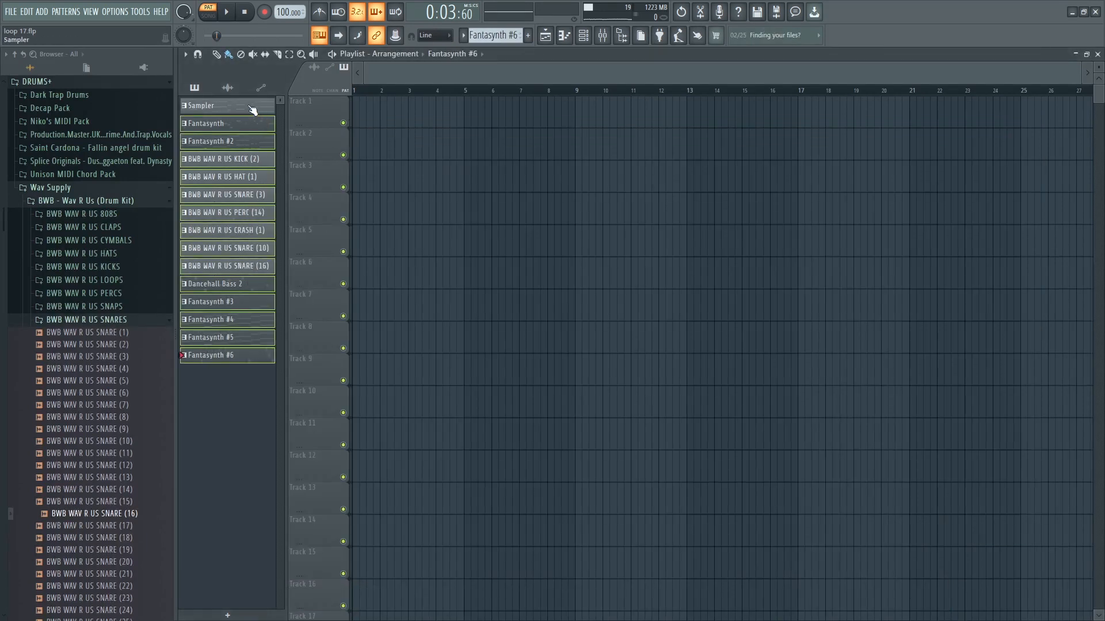
{"action": "left_click_drag", "start_coordinate": [265, 126], "coordinate": [316, 115]}
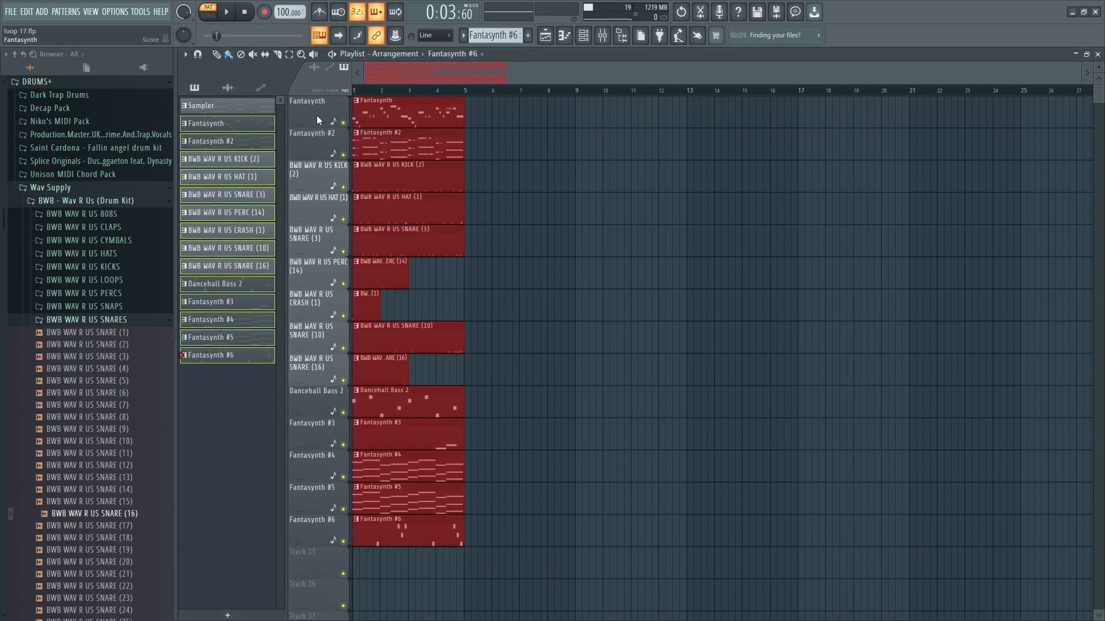
Duplicate the four-bar block of playlist clips six times in a row.
{"action": "key", "text": "ctrl+b"}
{"action": "key", "text": "ctrl+b"}
{"action": "key", "text": "ctrl+b"}
{"action": "key", "text": "ctrl+b"}
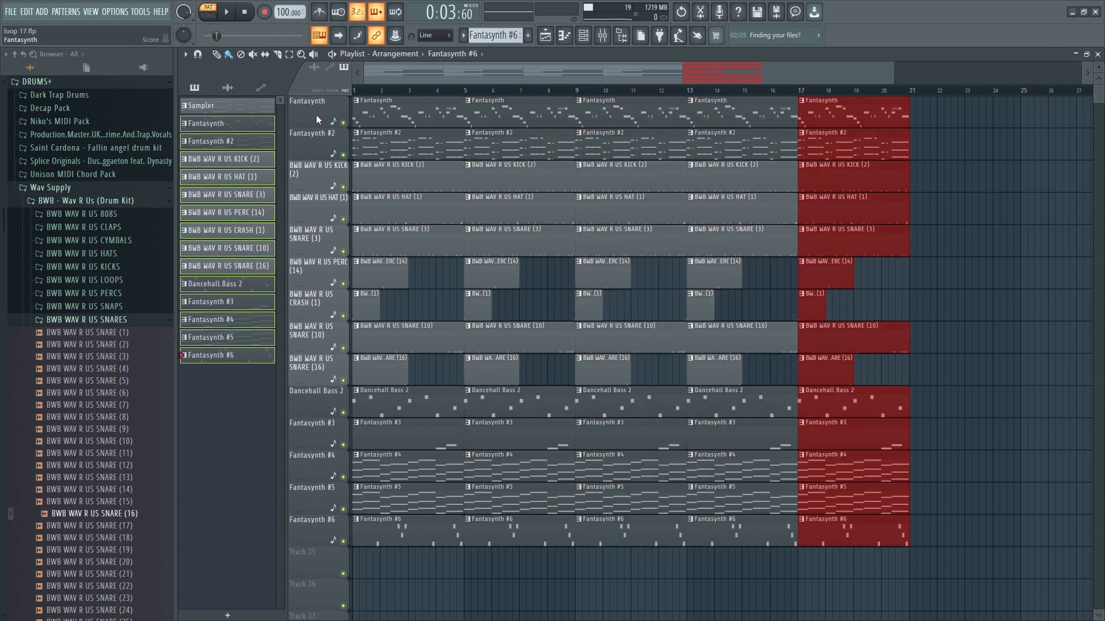
{"action": "key", "text": "ctrl+b"}
{"action": "key", "text": "ctrl+b"}
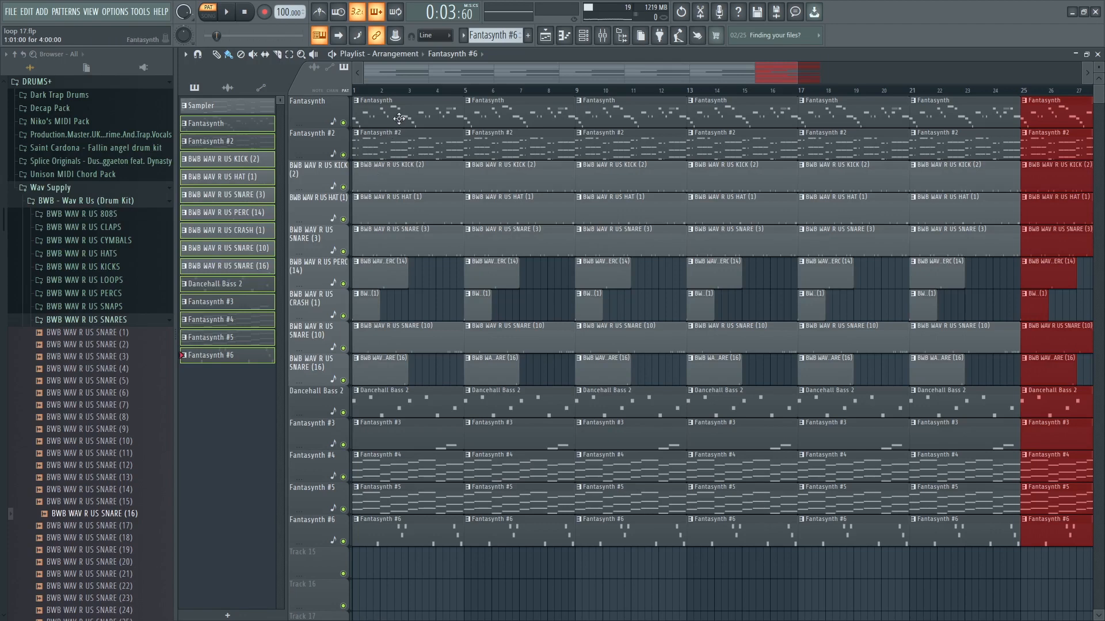
Delete the Fantasynth, drum, Dancehall Bass 2 and Fantasynth #6 clips from bars 1–4, plus the crash and perc clips starting at bar 5.
{"action": "left_click_drag", "start_coordinate": [387, 182], "coordinate": [379, 368]}
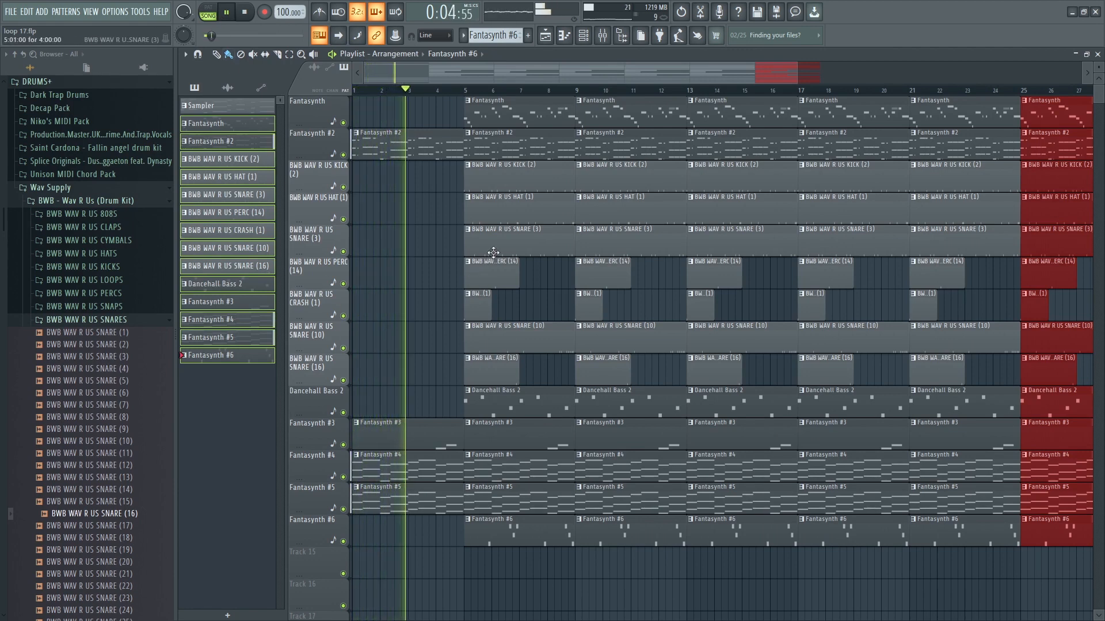
{"action": "right_click", "coordinate": [488, 301]}
{"action": "right_click", "coordinate": [495, 264]}
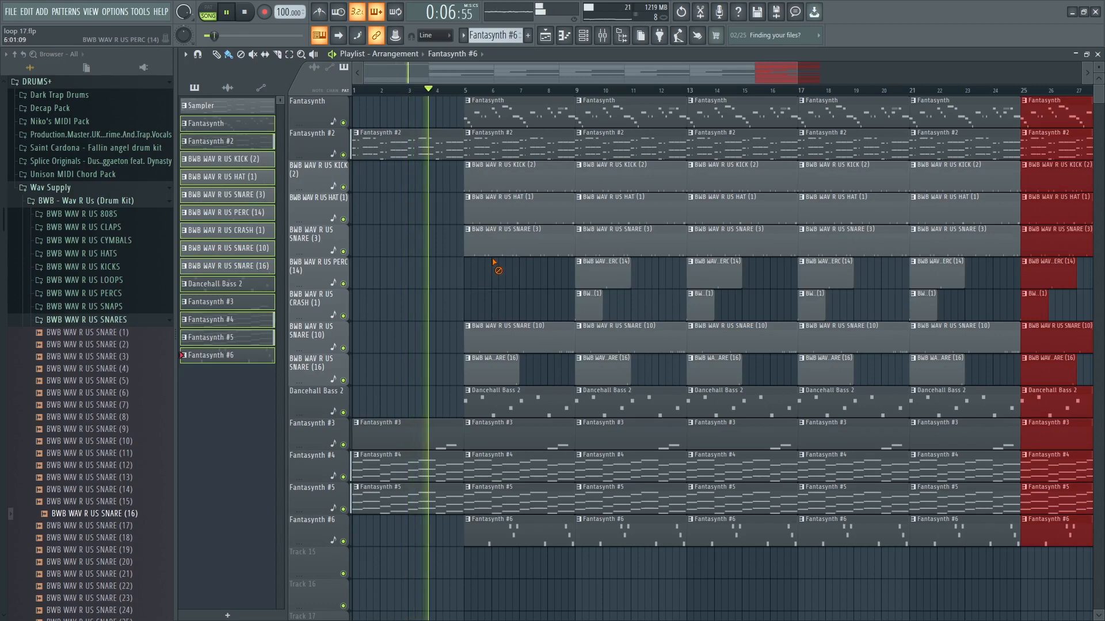
Delete the snare (3) and kick (2) clips from bars 5–8 of the playlist.
{"action": "right_click", "coordinate": [496, 246]}
{"action": "right_click", "coordinate": [499, 176]}
{"action": "right_click", "coordinate": [500, 144]}
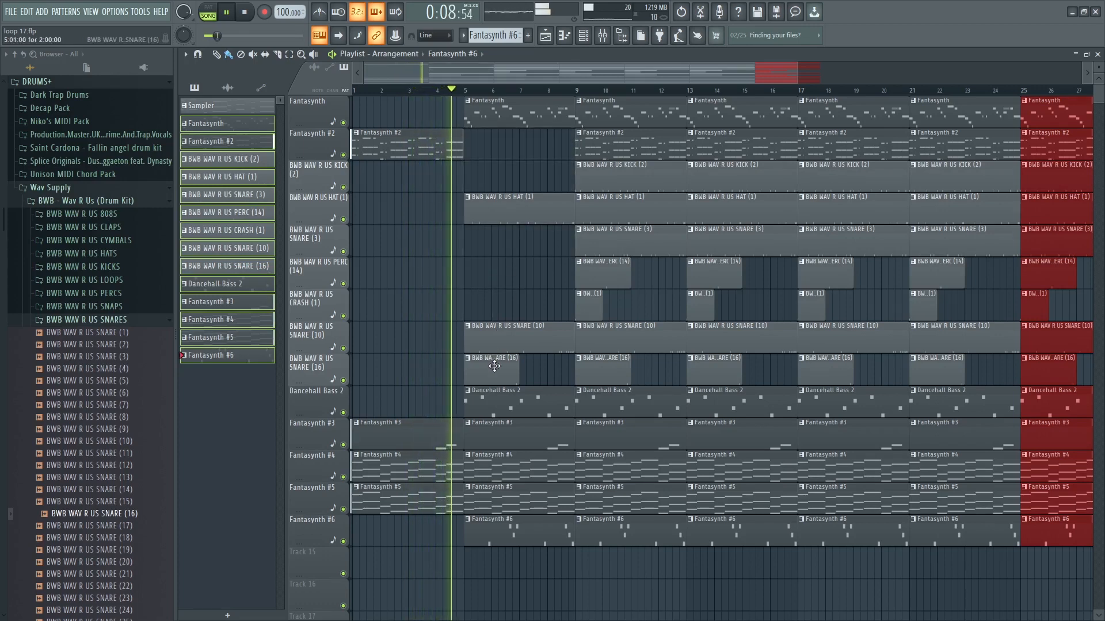
{"action": "right_click", "coordinate": [505, 115]}
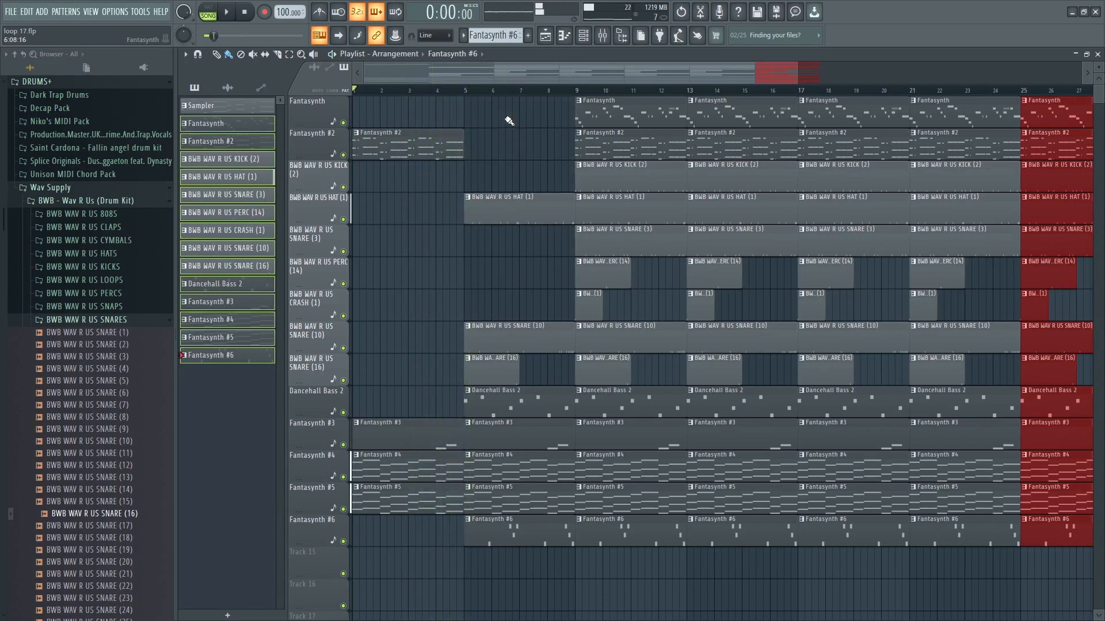
{"action": "key", "text": "ctrl+alt+z"}
{"action": "key", "text": "ctrl+alt+z"}
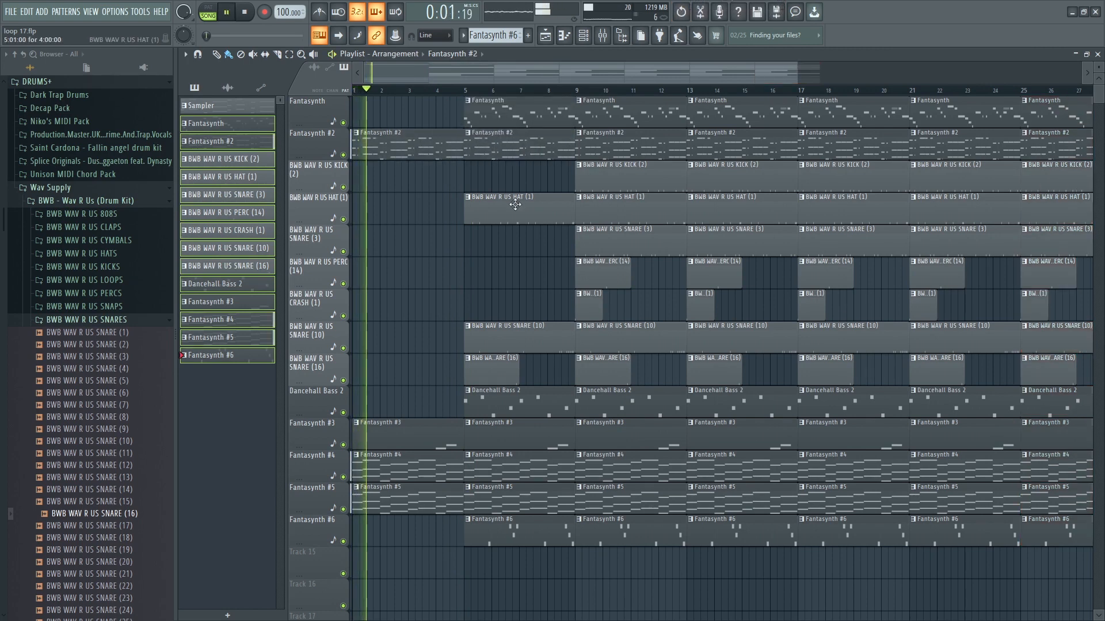
Delete the Dancehall Bass 2 clip from bars 5–8 and audition the section with the Fantasynth track muted and unmuted.
{"action": "right_click", "coordinate": [508, 401]}
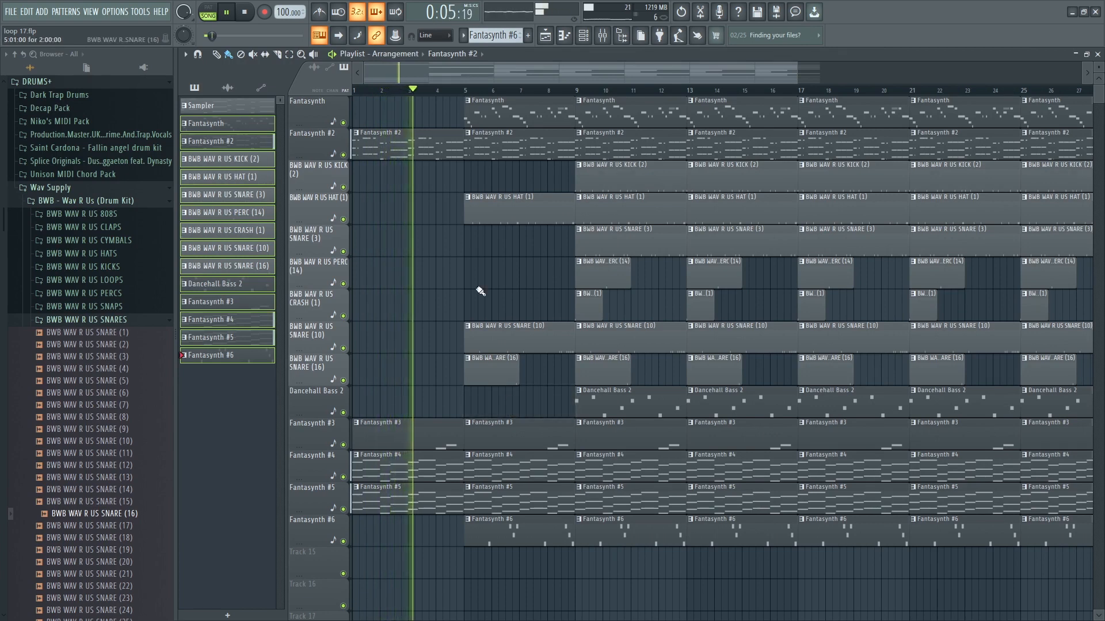
{"action": "left_click", "coordinate": [344, 123]}
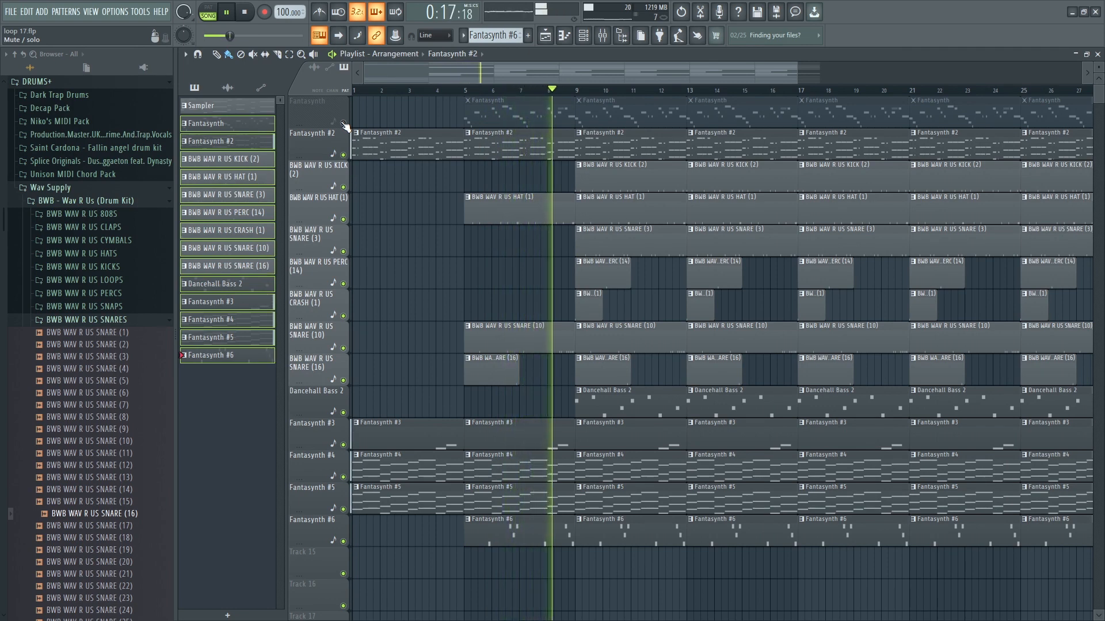
{"action": "left_click", "coordinate": [343, 123]}
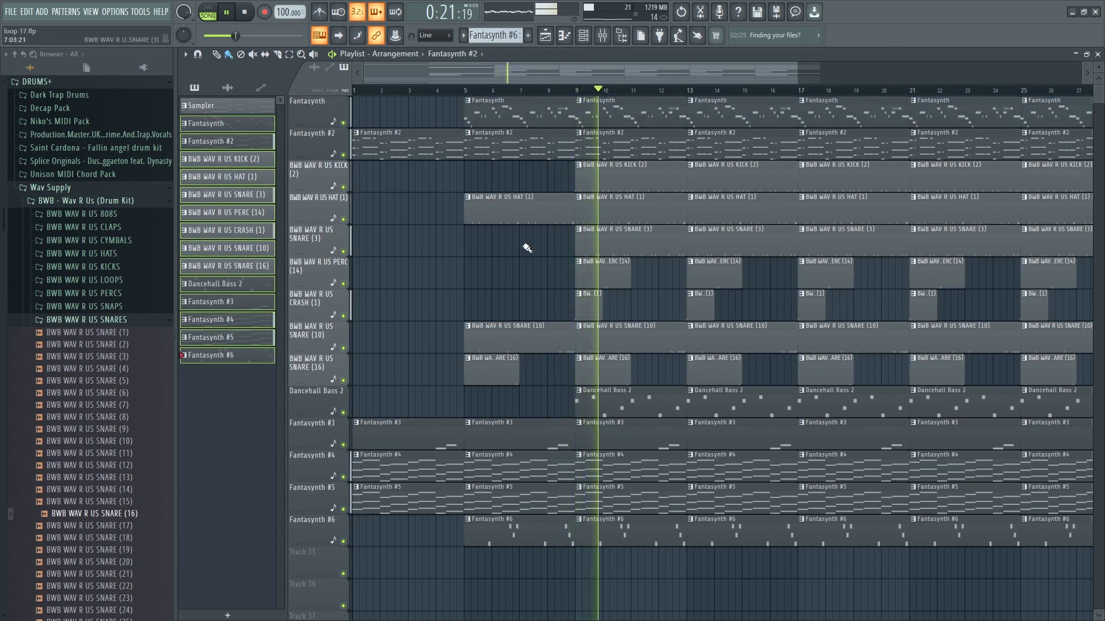
{"action": "key", "text": "space"}
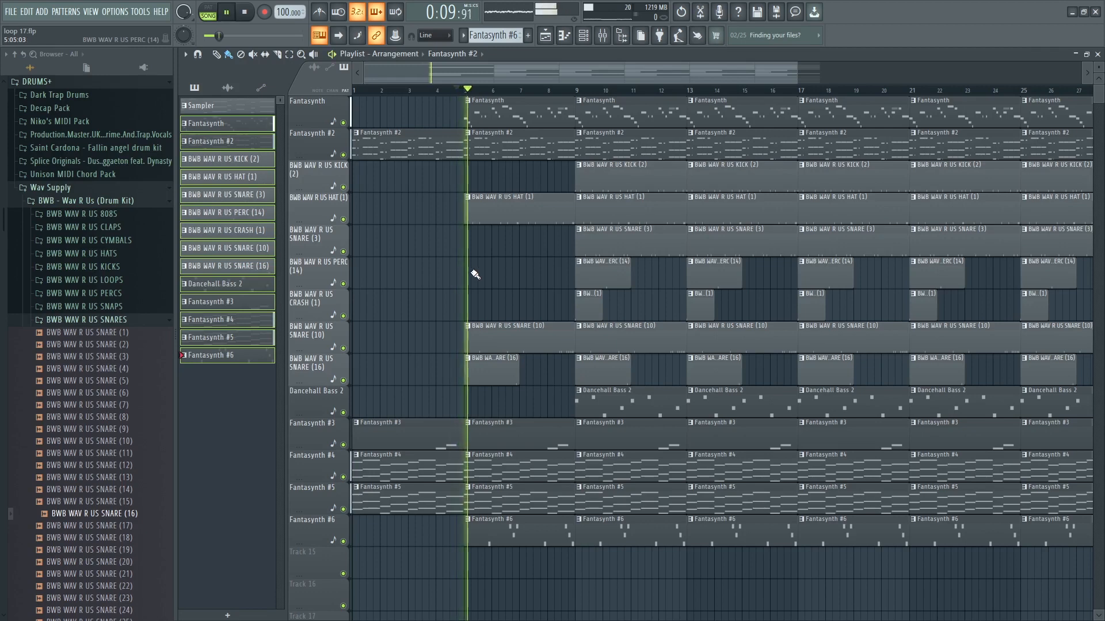
Place a crash (1) clip just ahead of bar 5 and a copy of the snare (3) clip starting at bar 5.
{"action": "key", "text": "space"}
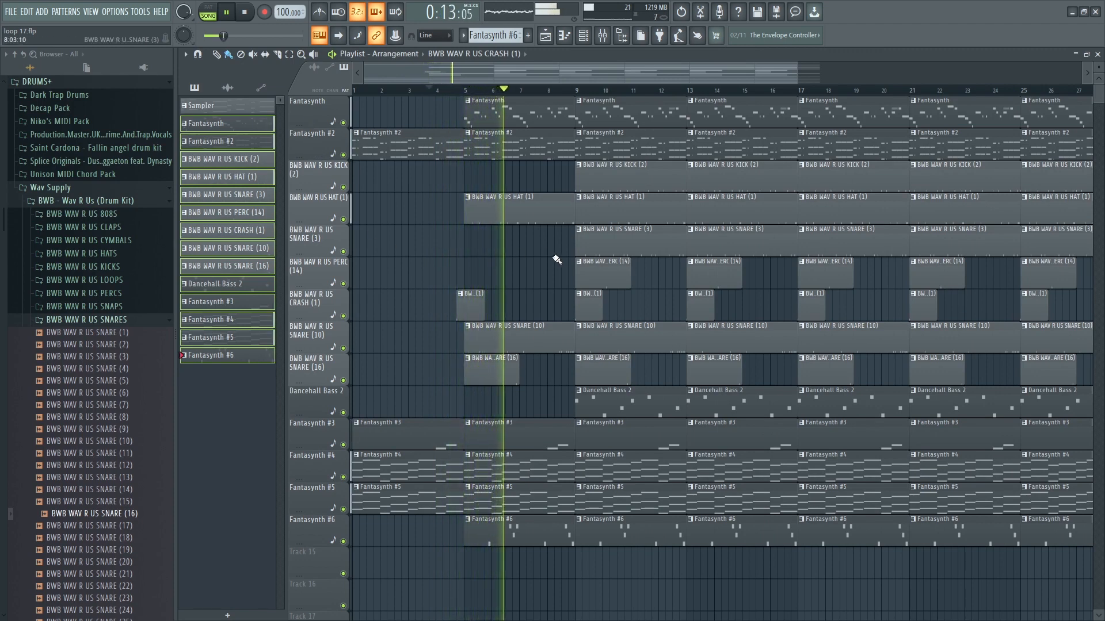
{"action": "key", "text": "space"}
{"action": "left_click_drag", "start_coordinate": [618, 254], "coordinate": [505, 236]}
{"action": "key", "text": "space"}
{"action": "scroll", "coordinate": [535, 94], "scroll_direction": "up", "scroll_amount": 3}
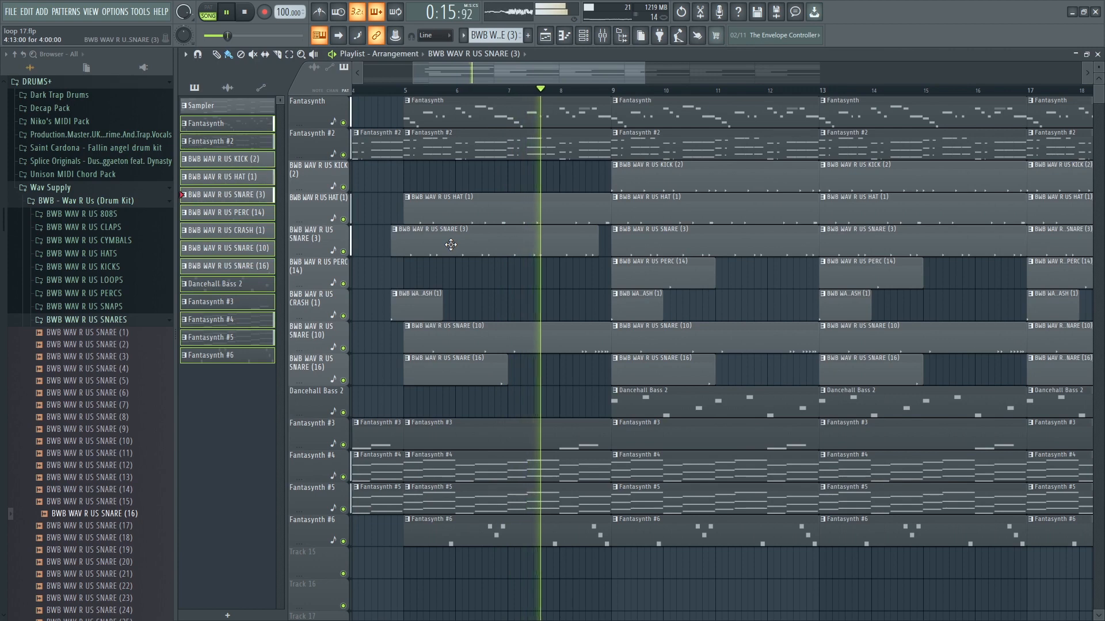
{"action": "left_click_drag", "start_coordinate": [451, 244], "coordinate": [462, 242]}
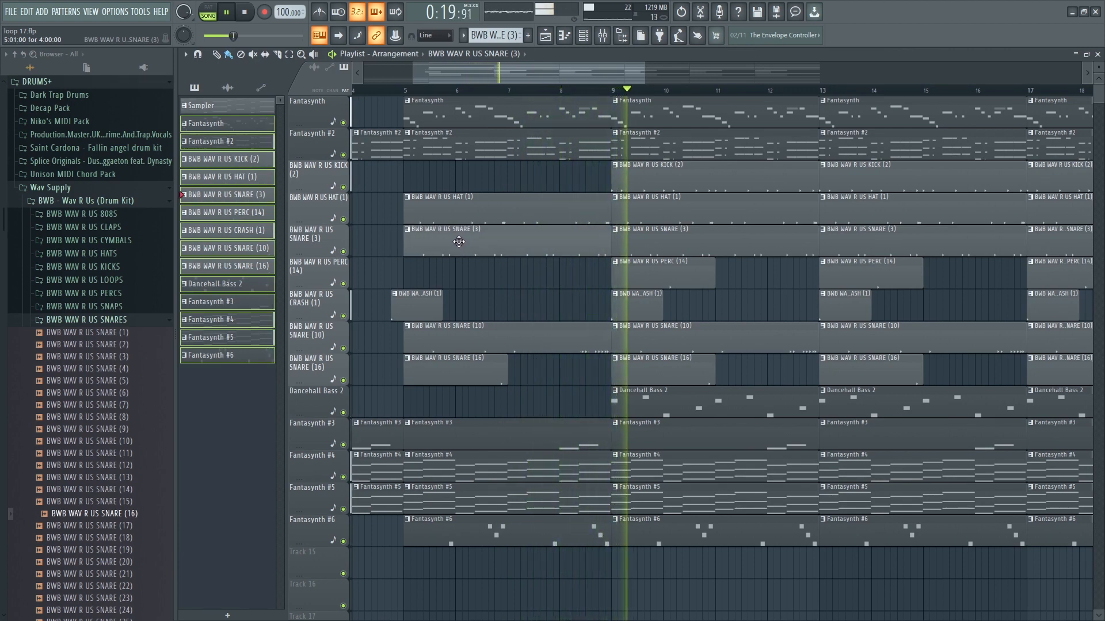
Shorten the snare (3) clip at bar 5 to about 3.5 bars and play back the transition into bar 9.
{"action": "key", "text": "space"}
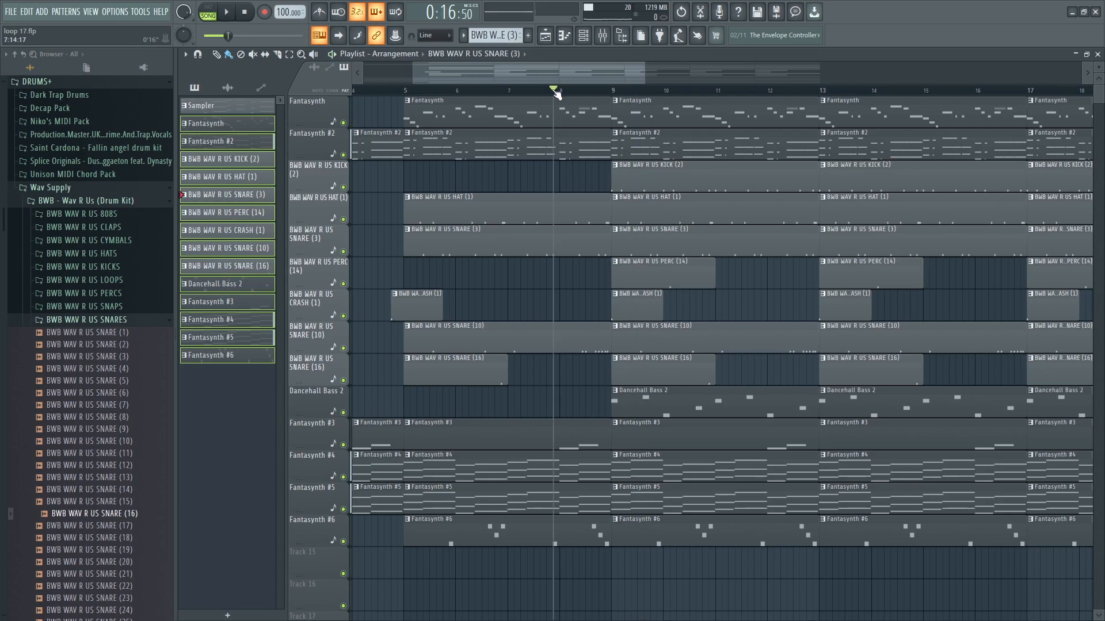
{"action": "key", "text": "space"}
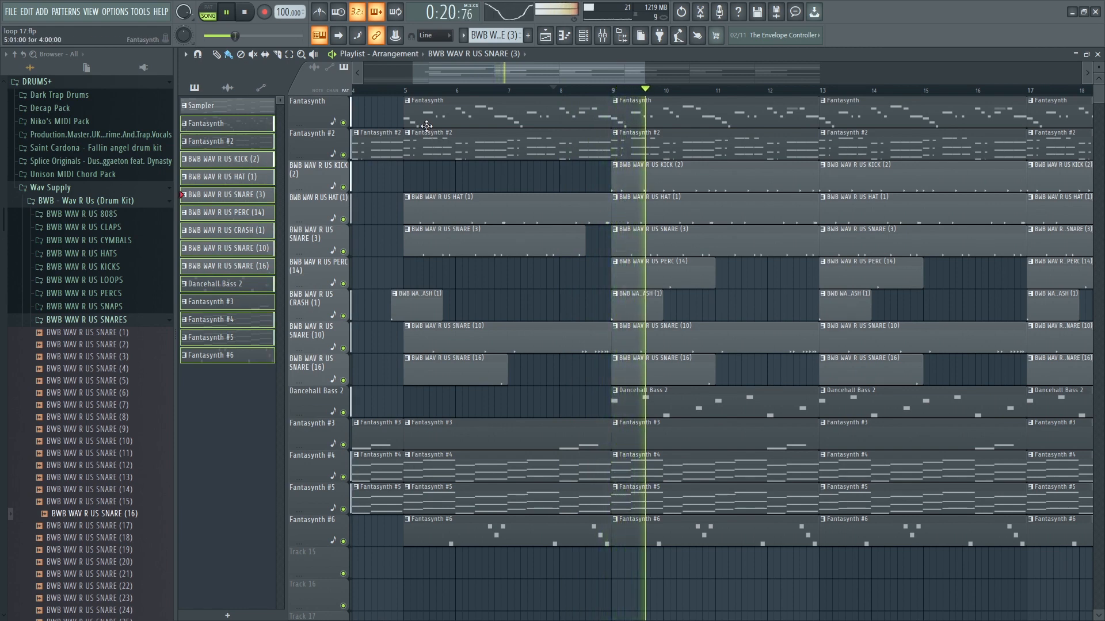
{"action": "key", "text": "space"}
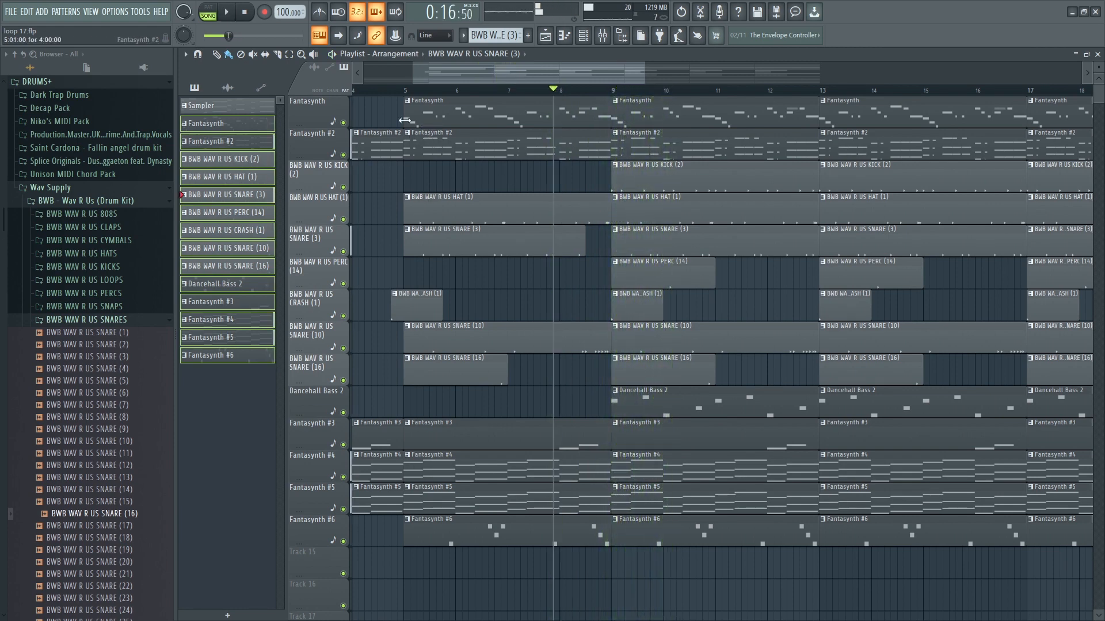
Audition the section with the hat (1) track muted, and delete the hat (1) and Fantasynth #6 clips from bars 5–8.
{"action": "key", "text": "space"}
{"action": "left_click", "coordinate": [344, 219]}
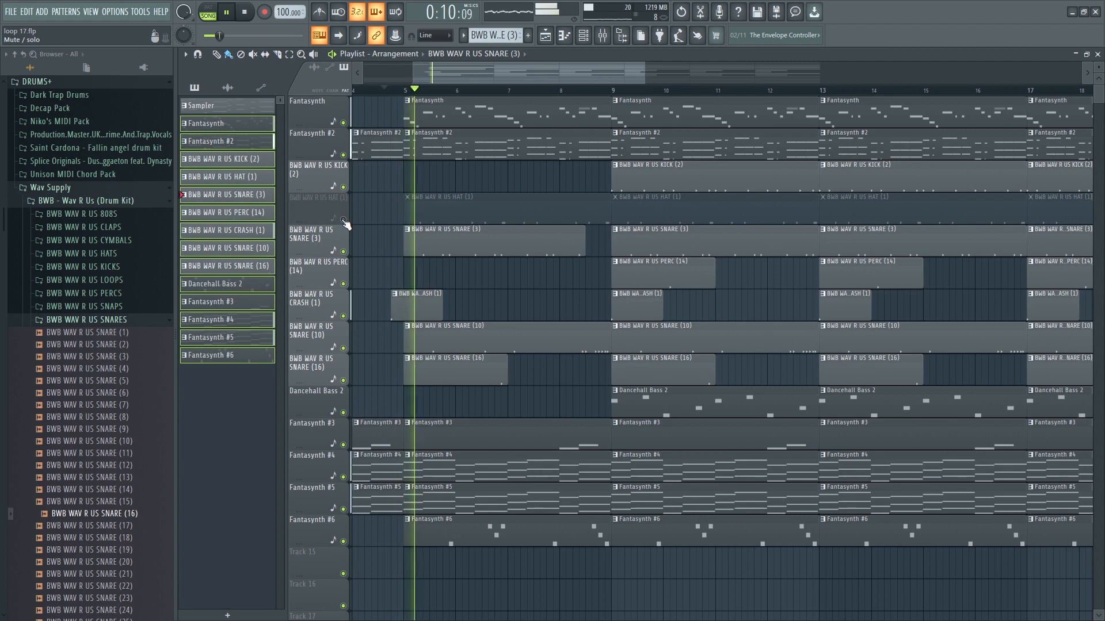
{"action": "left_click", "coordinate": [344, 220]}
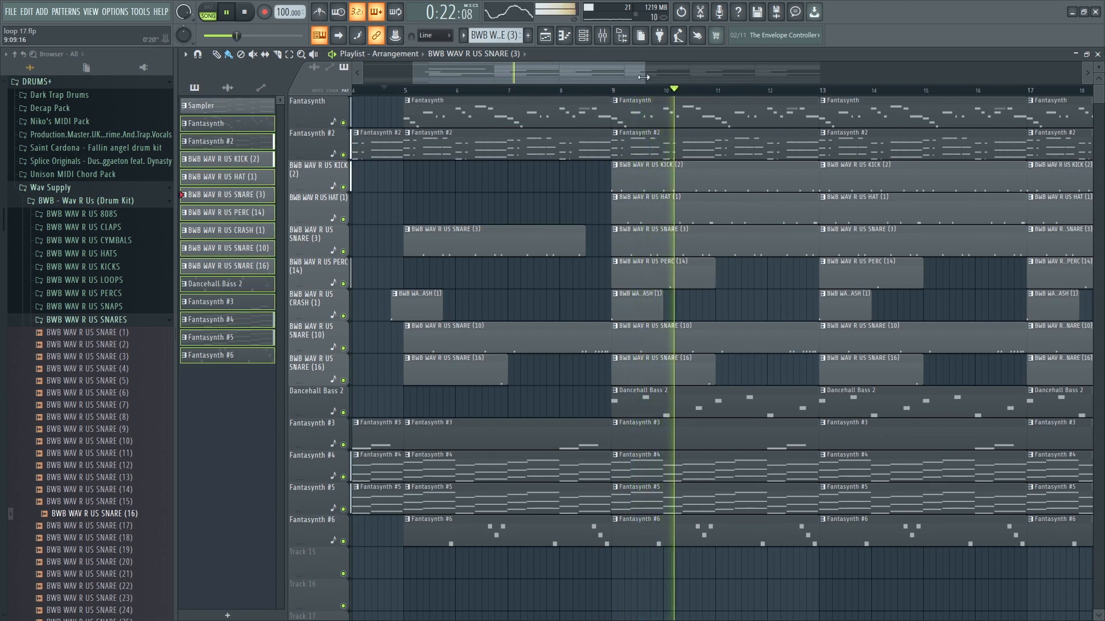
{"action": "left_click_drag", "start_coordinate": [645, 72], "coordinate": [593, 71]}
{"action": "right_click", "coordinate": [469, 538]}
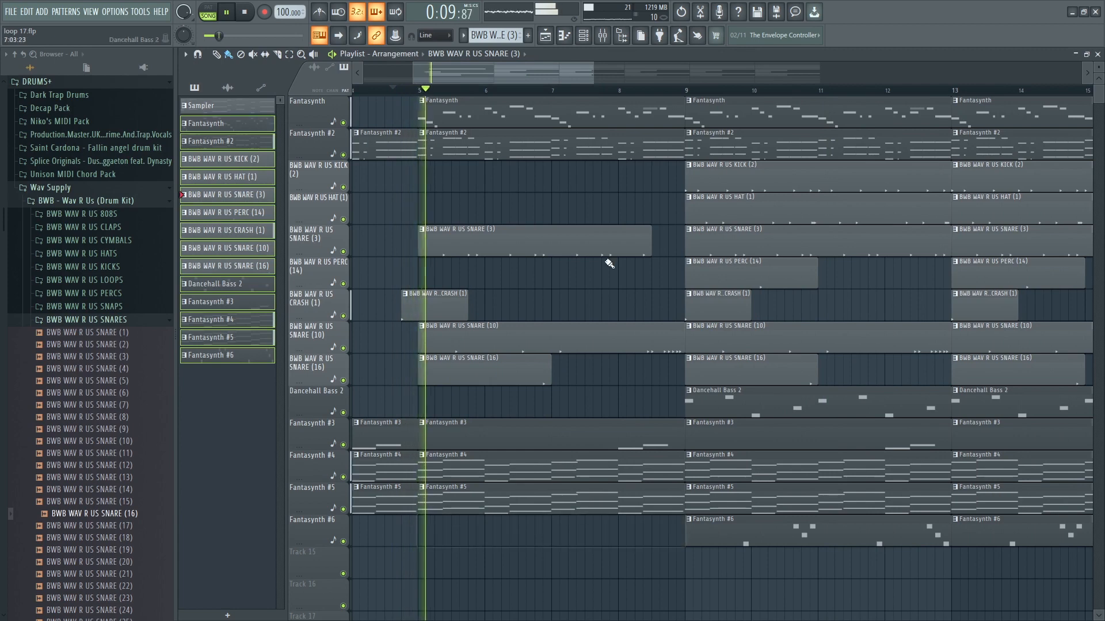
Delete the Fantasynth, Dancehall Bass 2, Fantasynth #3 and hat (1) clips from bars 17–20.
{"action": "left_click_drag", "start_coordinate": [567, 75], "coordinate": [661, 71]}
{"action": "scroll", "coordinate": [614, 94], "scroll_direction": "down", "scroll_amount": 2}
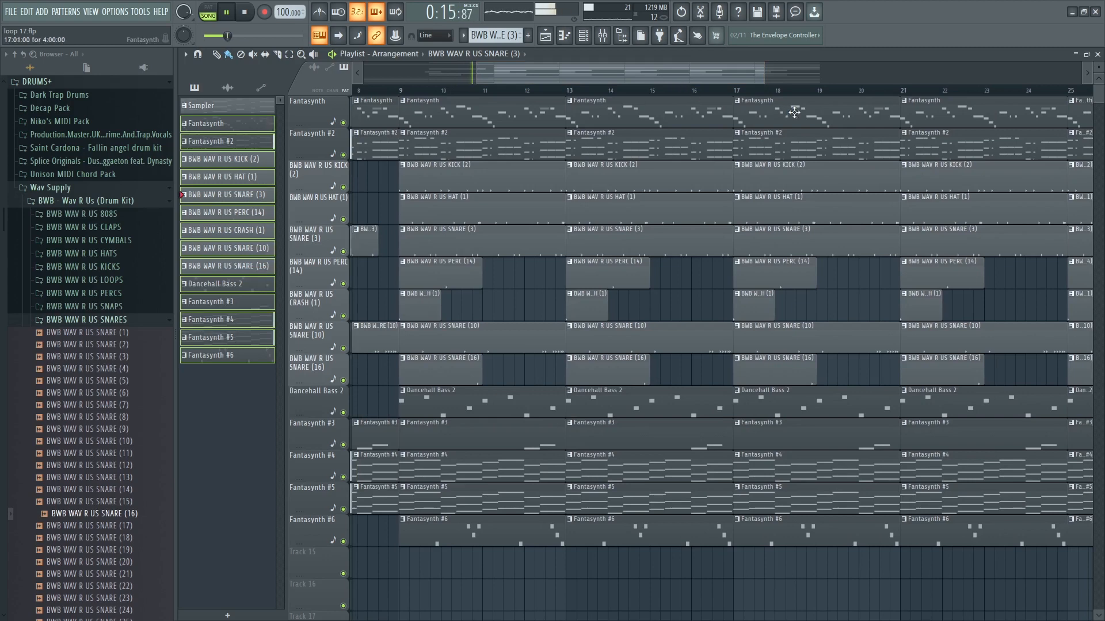
{"action": "right_click", "coordinate": [794, 112]}
{"action": "key", "text": "ctrl+z"}
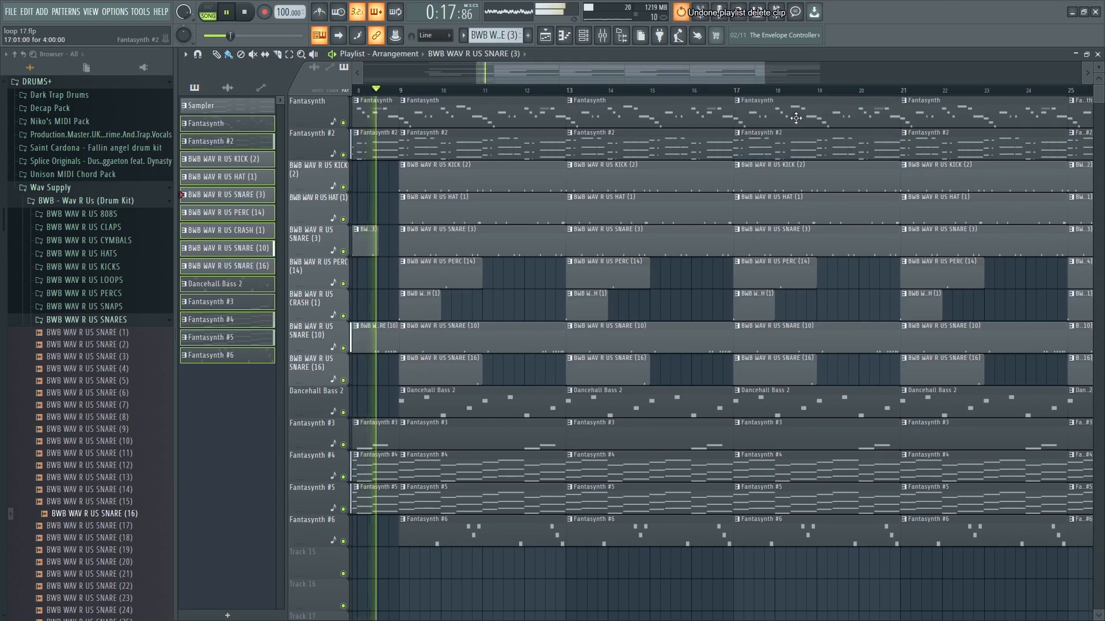
{"action": "right_click", "coordinate": [799, 112]}
{"action": "right_click", "coordinate": [800, 403]}
{"action": "right_click", "coordinate": [800, 437]}
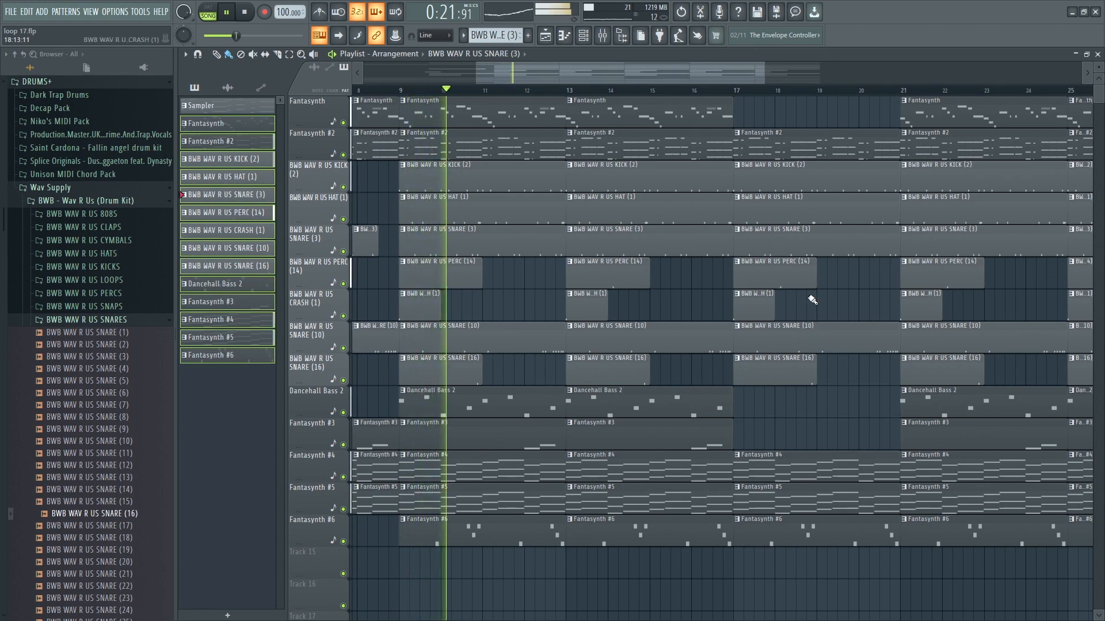
{"action": "right_click", "coordinate": [813, 213]}
Delete the Fantasynth #4, #5 and #6 clips from bars 17–20, plus the Dancehall Bass 2 and Fantasynth clips from bars 21–24.
{"action": "left_click_drag", "start_coordinate": [696, 73], "coordinate": [770, 74]}
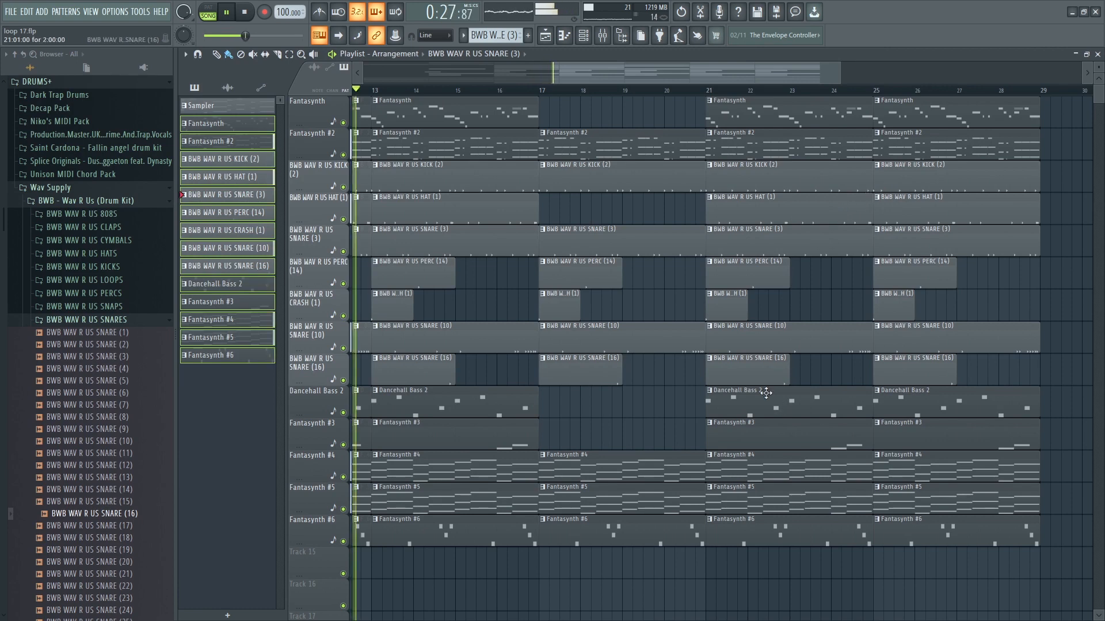
{"action": "right_click", "coordinate": [651, 463]}
{"action": "right_click", "coordinate": [641, 493]}
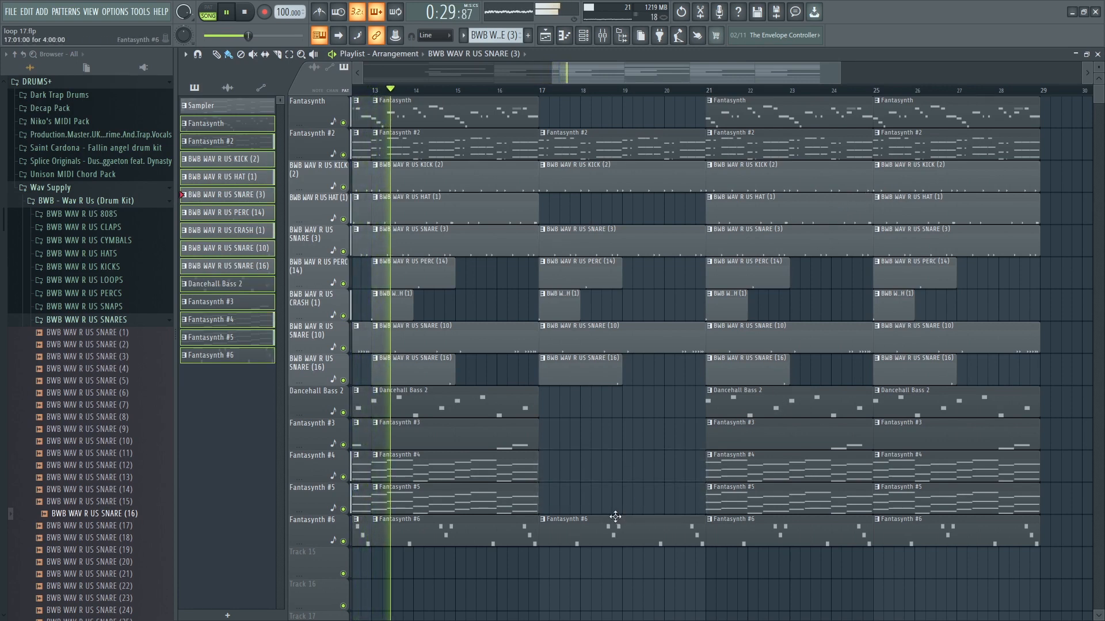
{"action": "right_click", "coordinate": [603, 534]}
{"action": "right_click", "coordinate": [748, 405]}
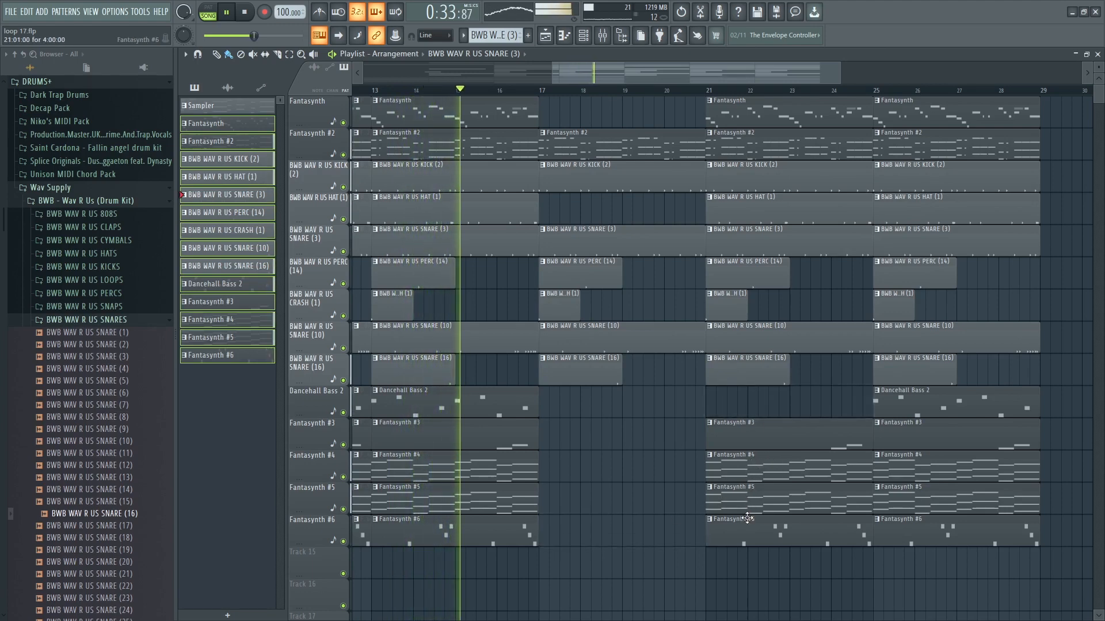
{"action": "right_click", "coordinate": [771, 109]}
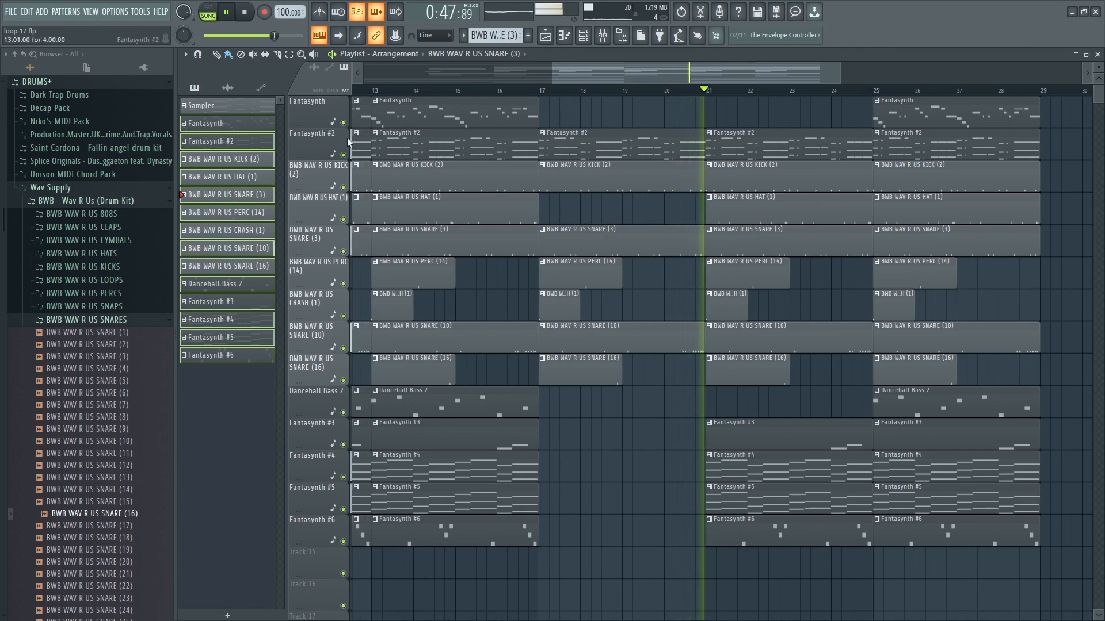
Copy the Sampler channel's notes from the Sampler pattern in the channel rack.
{"action": "left_click", "coordinate": [582, 36]}
{"action": "right_click", "coordinate": [425, 133]}
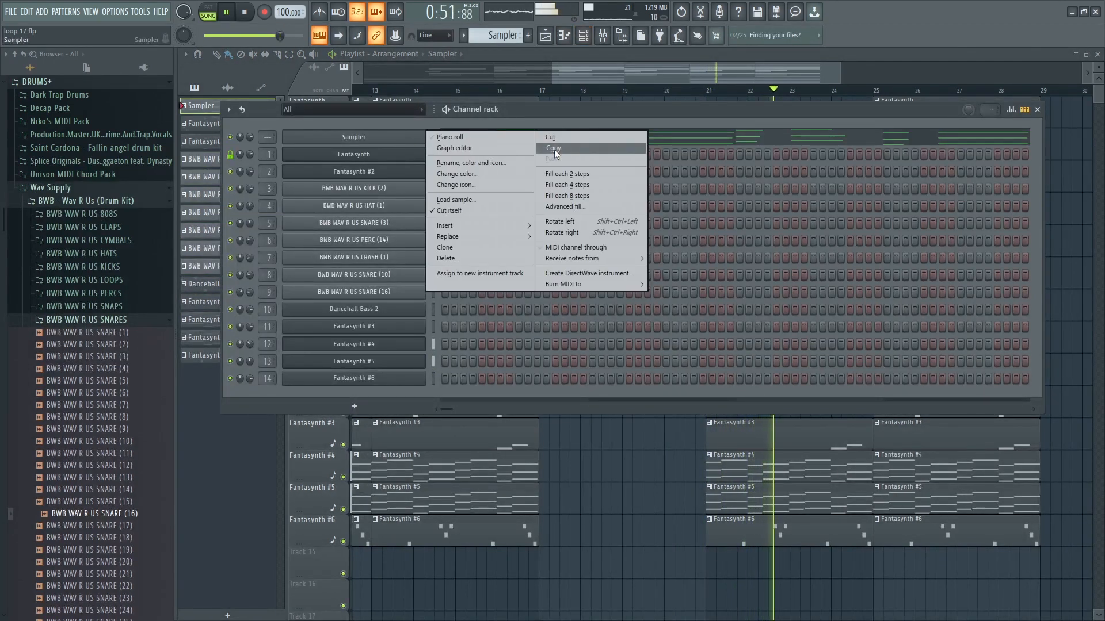
{"action": "left_click", "coordinate": [554, 150]}
{"action": "left_click", "coordinate": [1037, 109]}
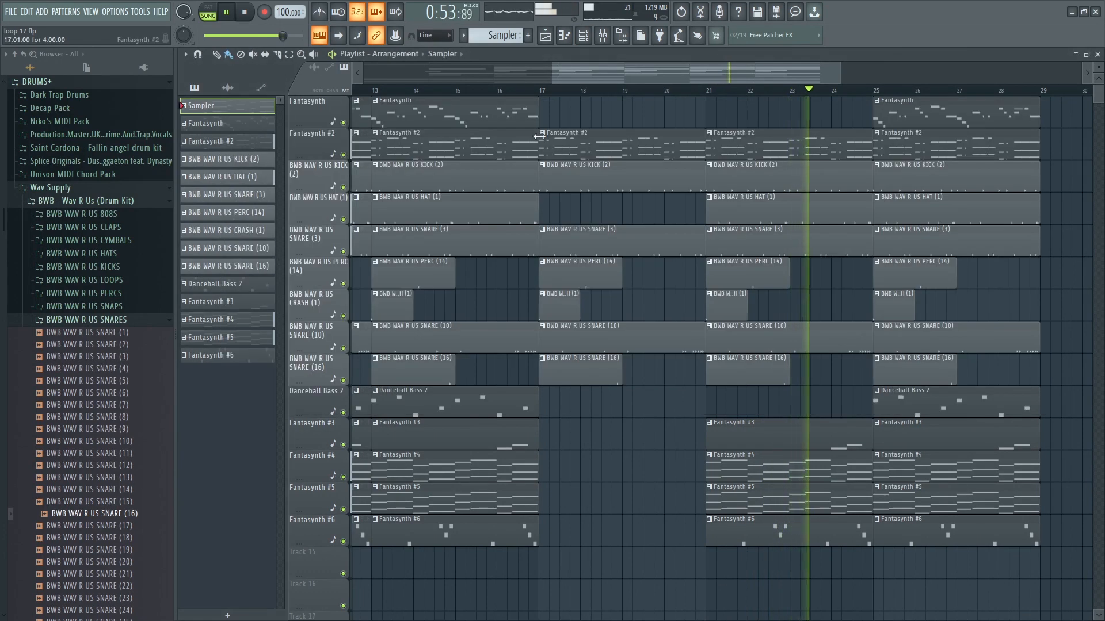
Make the Fantasynth #2 clip at bar 17 unique and paste the copied notes into its Fantasynth #2 channel.
{"action": "left_click", "coordinate": [542, 135]}
{"action": "left_click", "coordinate": [570, 207]}
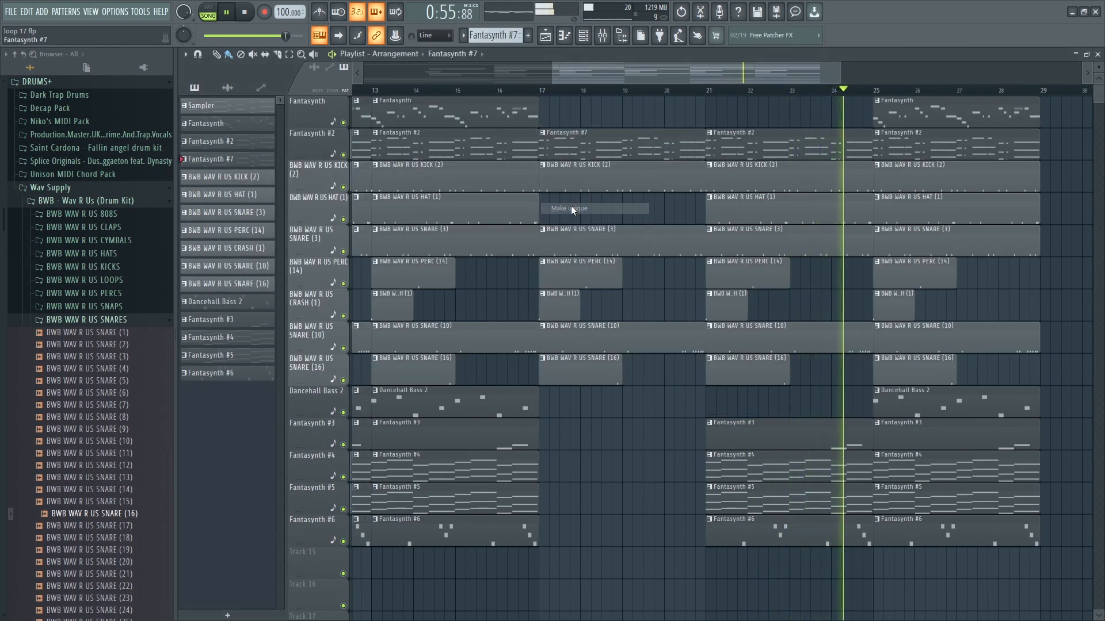
{"action": "left_click", "coordinate": [583, 36]}
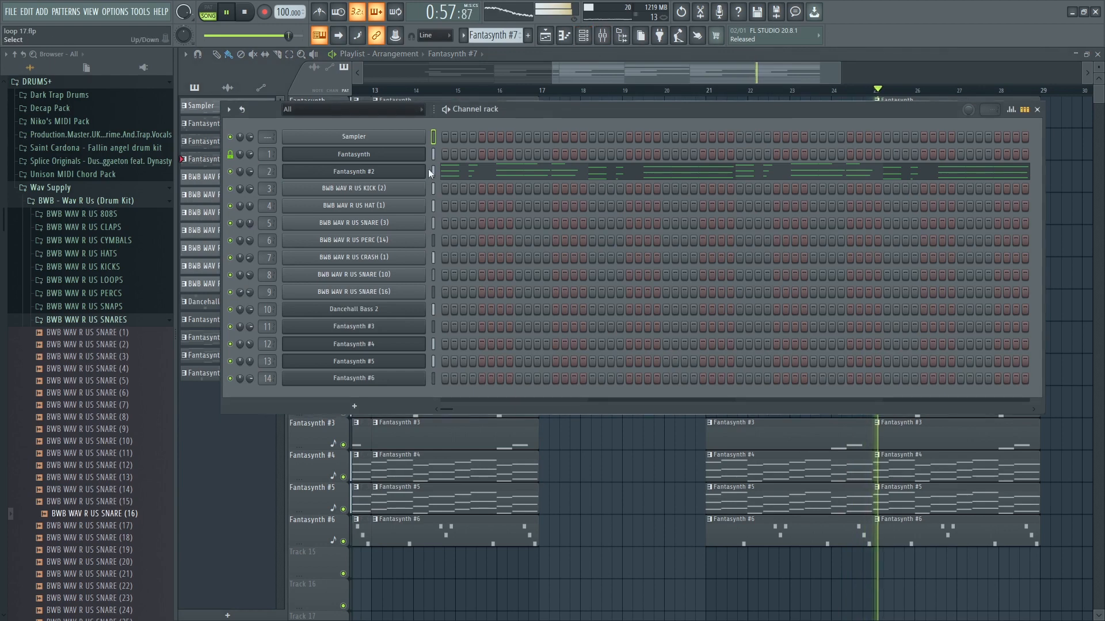
{"action": "right_click", "coordinate": [383, 176]}
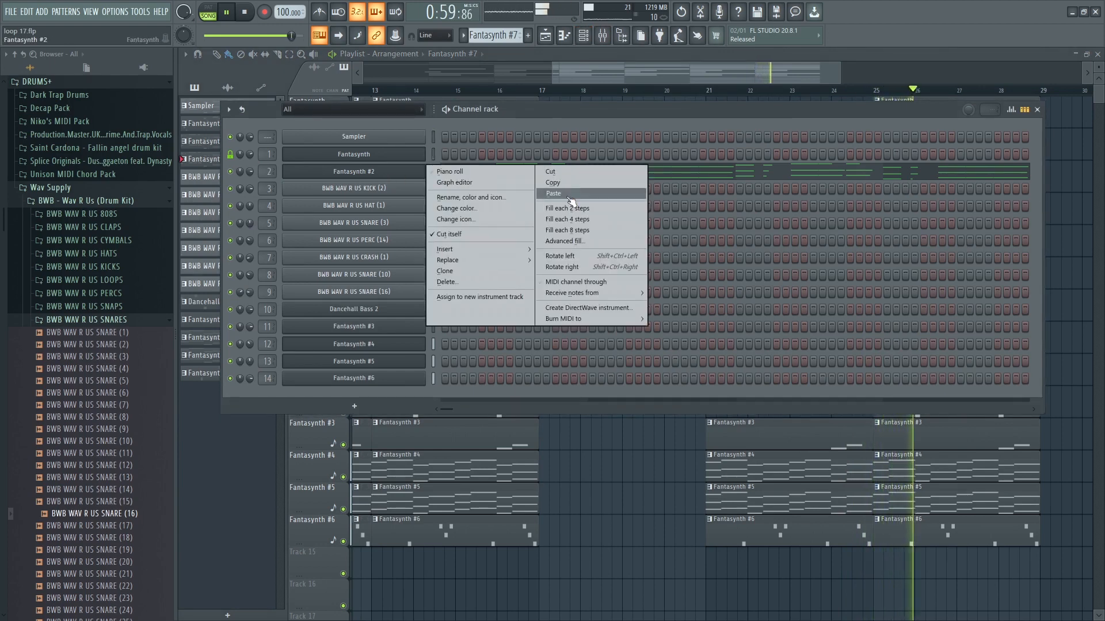
{"action": "left_click", "coordinate": [566, 194]}
{"action": "left_click", "coordinate": [1037, 109]}
Play back the section around bar 17 and copy the Fantasynth #6 clip from bar 21 to bar 17.
{"action": "key", "text": "space"}
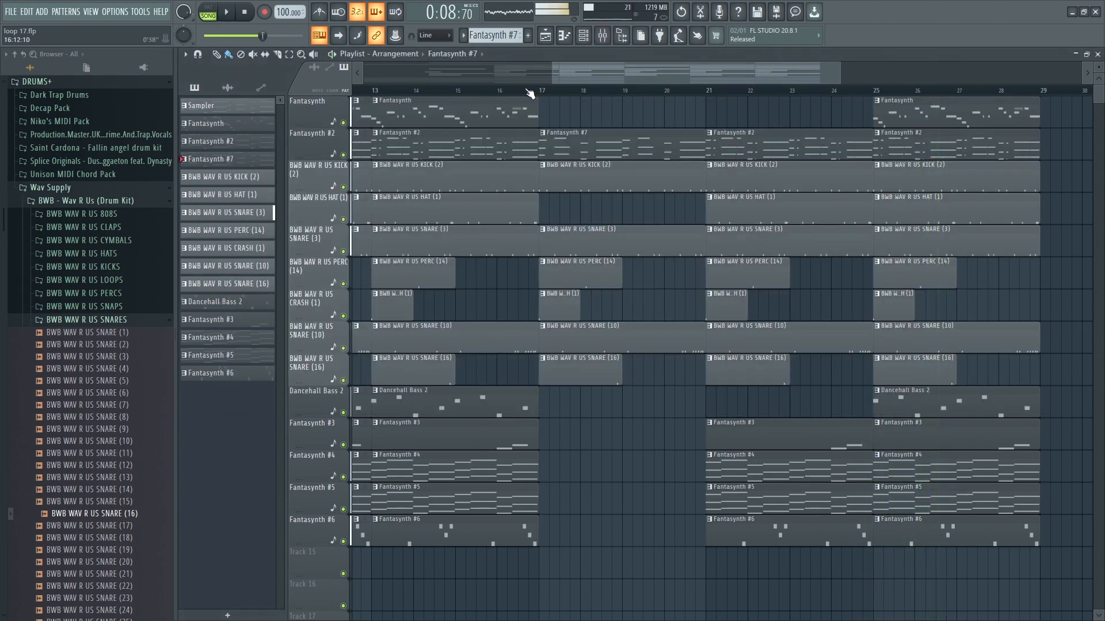
{"action": "key", "text": "space"}
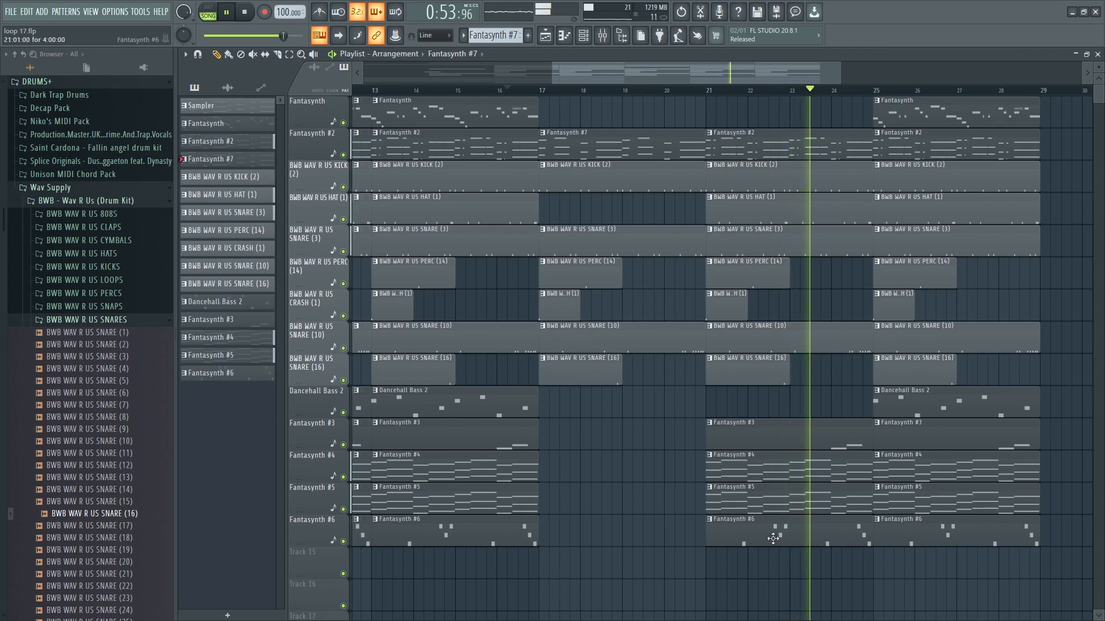
{"action": "left_click_drag", "start_coordinate": [781, 536], "coordinate": [621, 537]}
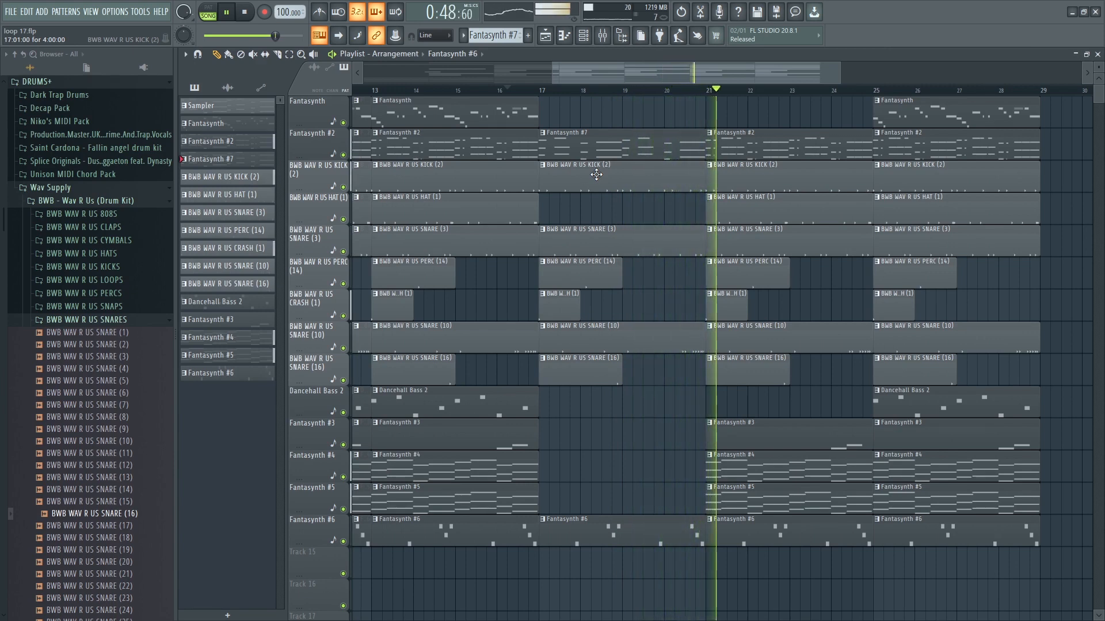
Select all clips in bars 25–28 and duplicate them into bars 29–32.
{"action": "scroll", "coordinate": [882, 101], "scroll_direction": "down", "scroll_amount": 2}
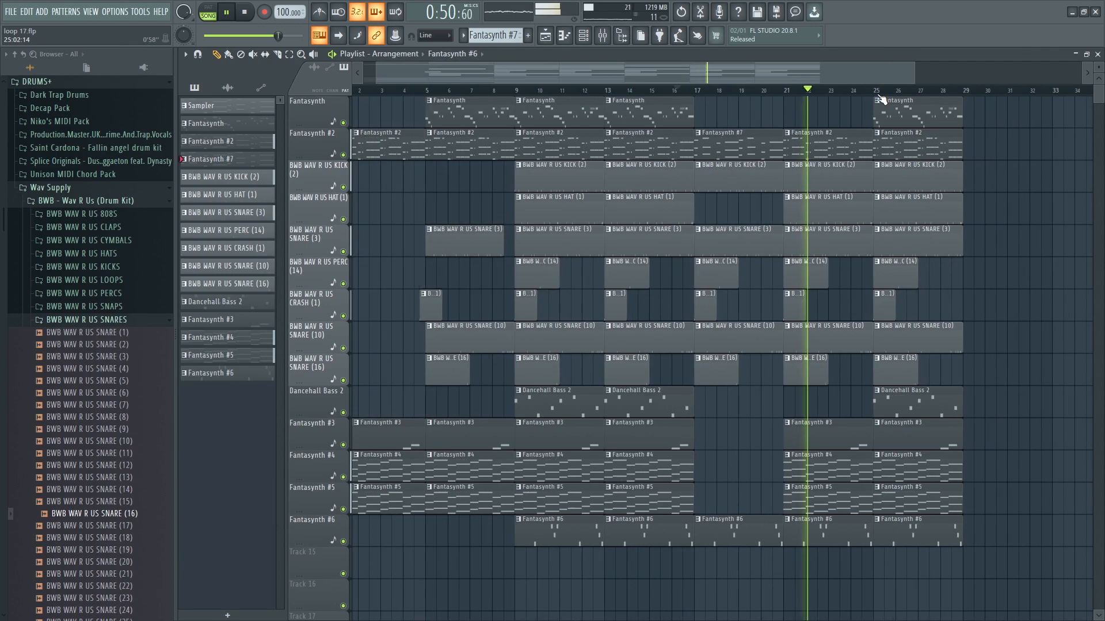
{"action": "left_click_drag", "start_coordinate": [972, 119], "coordinate": [884, 111]}
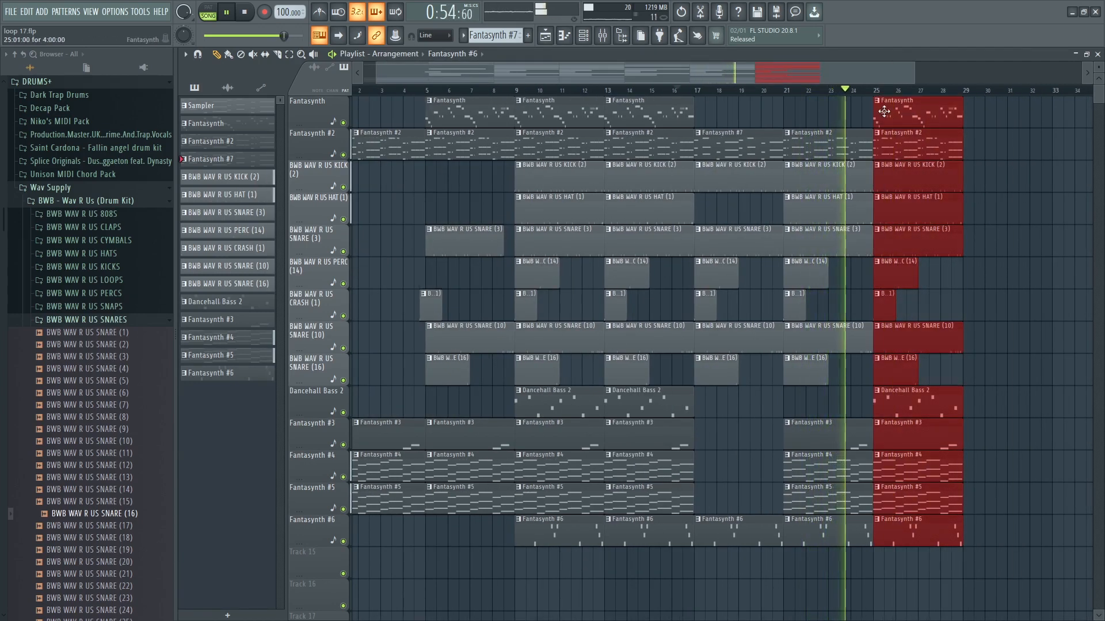
{"action": "key", "text": "ctrl+b"}
{"action": "scroll", "coordinate": [951, 99], "scroll_direction": "down", "scroll_amount": 2}
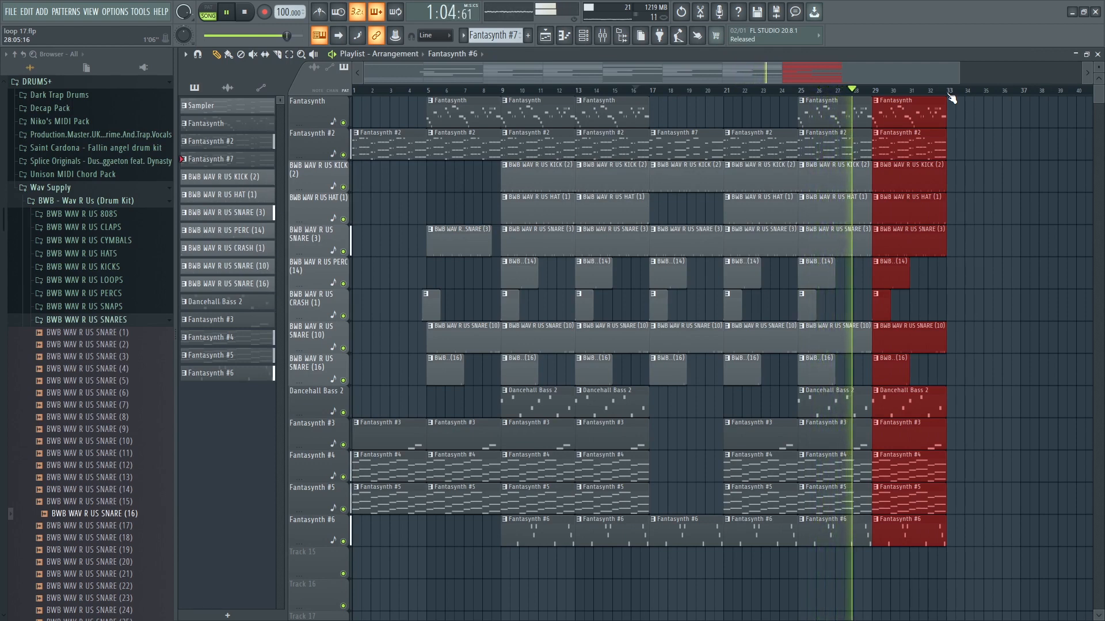
Select all clips in bars 17–32 and duplicate them twice, filling bars 33–64.
{"action": "left_click_drag", "start_coordinate": [975, 577], "coordinate": [661, 95]}
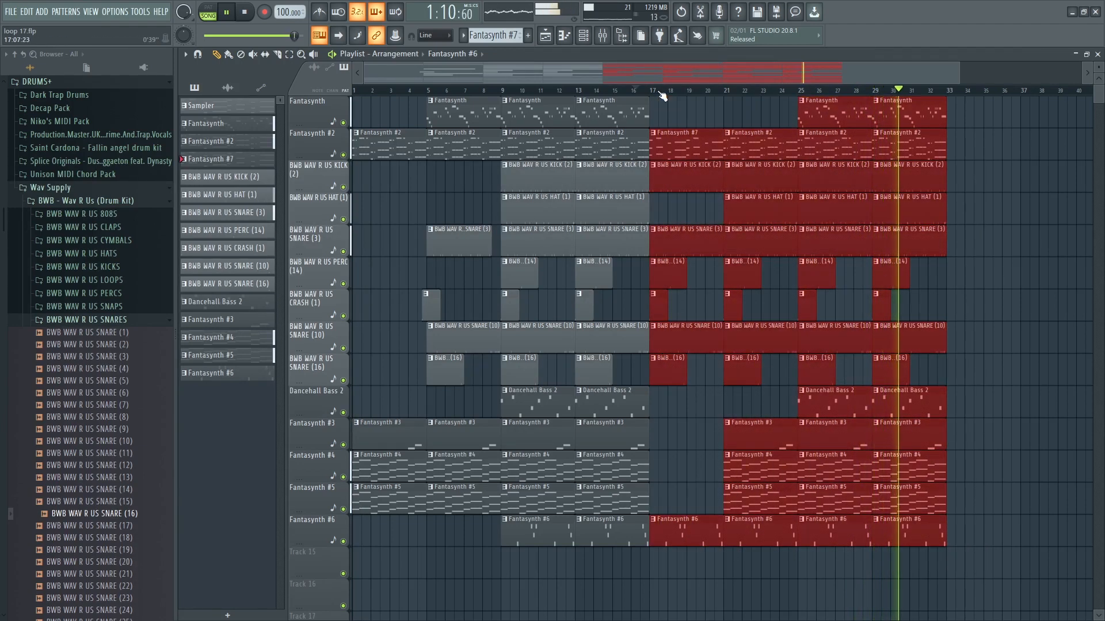
{"action": "key", "text": "ctrl+b"}
{"action": "key", "text": "ctrl+b"}
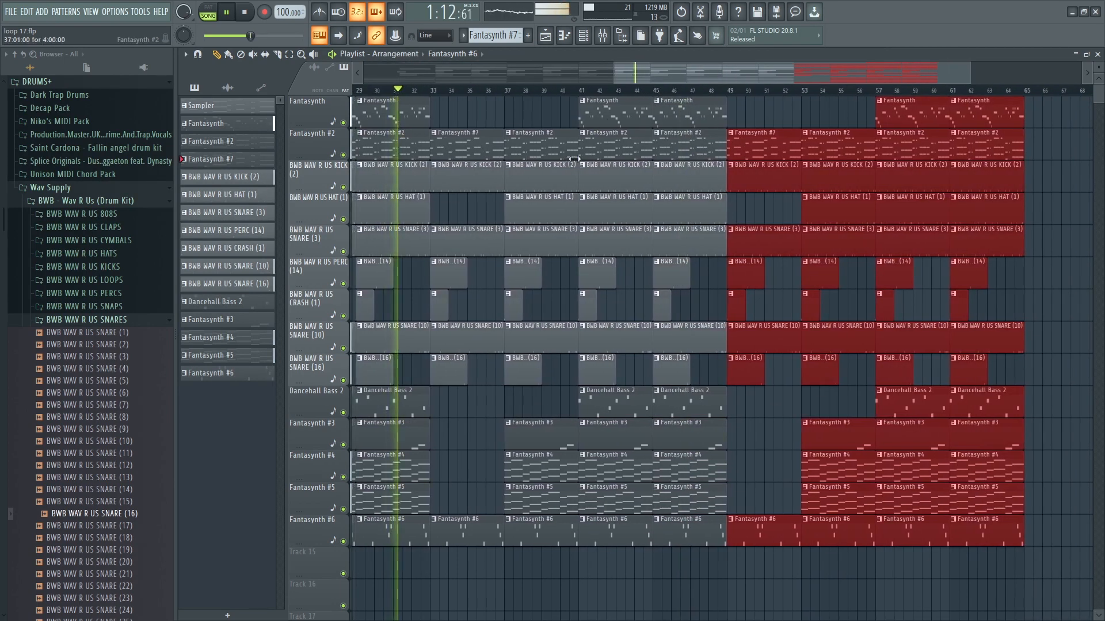
Remove the kick clips from bars 33–40 and copy the Fantasynth #4 and #5 clips to bar 33.
{"action": "right_click", "coordinate": [496, 179]}
{"action": "right_click", "coordinate": [513, 179]}
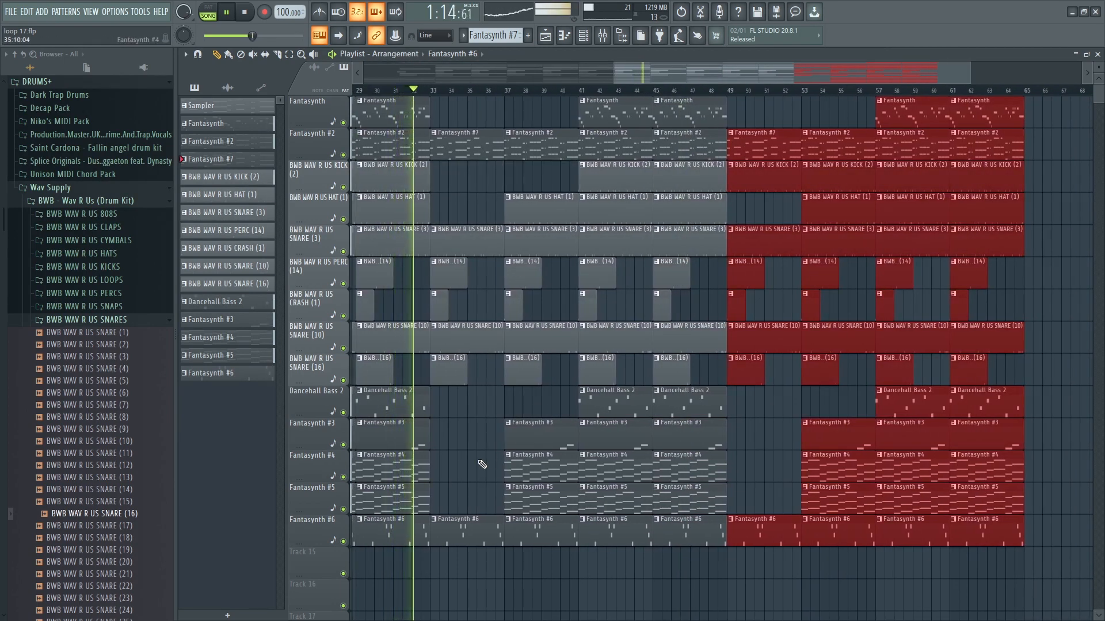
{"action": "mouse_move", "coordinate": [480, 463]}
{"action": "left_mouse_down"}
{"action": "mouse_move", "coordinate": [539, 492]}
{"action": "mouse_move", "coordinate": [469, 476]}
{"action": "left_mouse_up"}
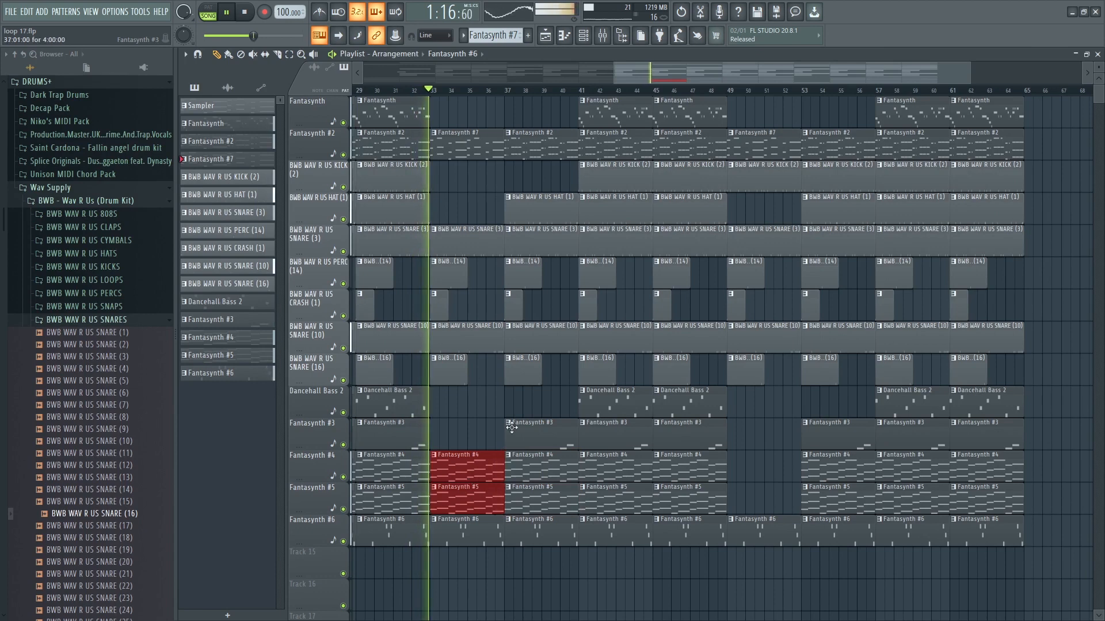
Copy a Fantasynth clip to bar 37 on the Fantasynth track, keeping the clips at bars 41 and 45.
{"action": "left_click_drag", "start_coordinate": [767, 113], "coordinate": [614, 115]}
{"action": "left_click_drag", "start_coordinate": [614, 115], "coordinate": [541, 115]}
{"action": "left_click", "coordinate": [752, 112], "text": "ctrl"}
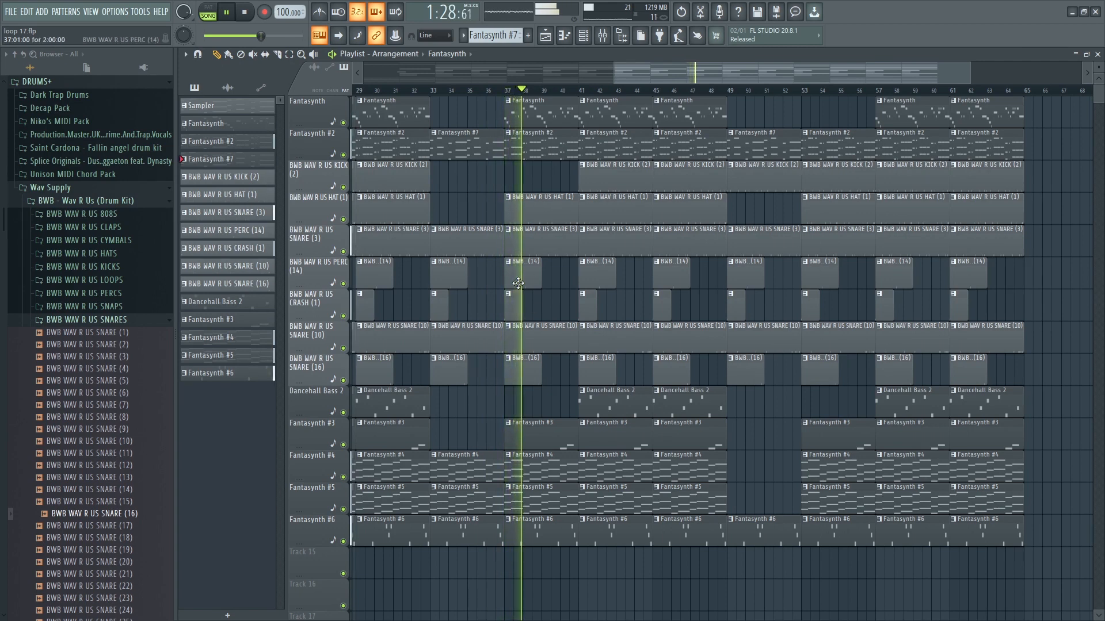
{"action": "right_click", "coordinate": [636, 117]}
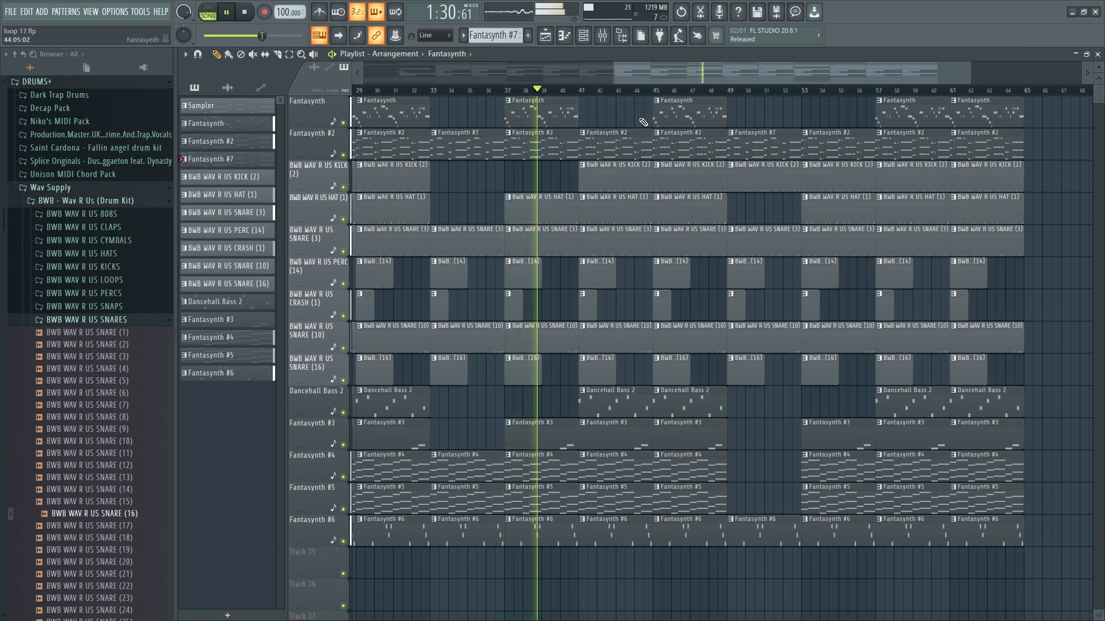
{"action": "key", "text": "ctrl+z"}
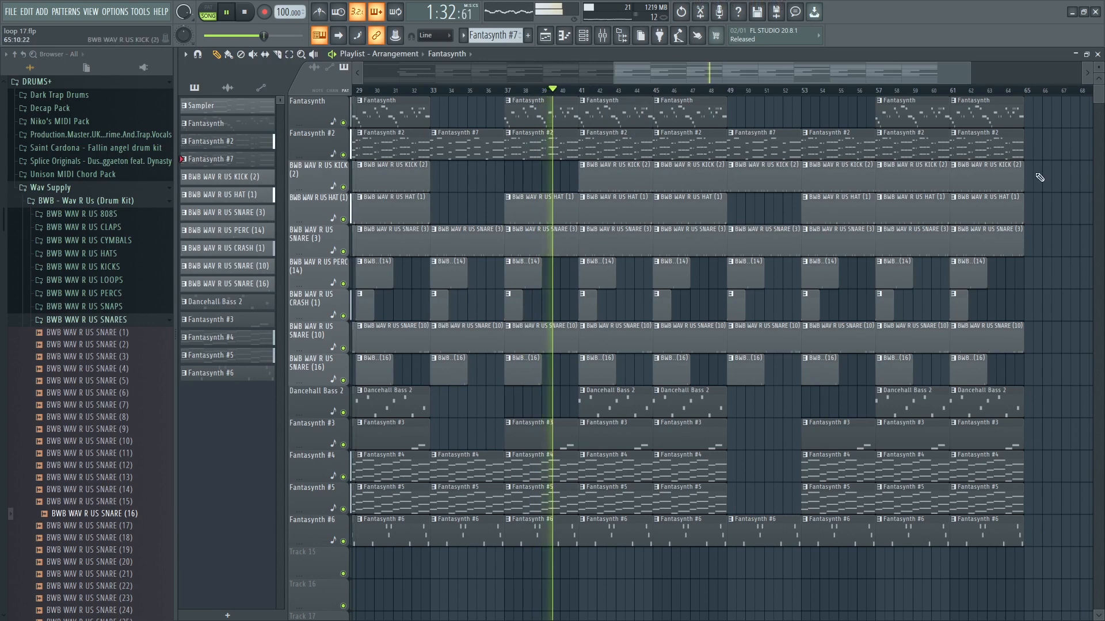
Duplicate the bar 61 clips of Fantasynth, Fantasynth #2, Dancehall Bass 2 and Fantasynth #3 to #6 into bars 65–68.
{"action": "mouse_move", "coordinate": [1044, 153]}
{"action": "left_mouse_down"}
{"action": "mouse_move", "coordinate": [977, 116]}
{"action": "mouse_move", "coordinate": [1043, 118]}
{"action": "left_mouse_up"}
{"action": "left_click_drag", "start_coordinate": [839, 75], "coordinate": [949, 81]}
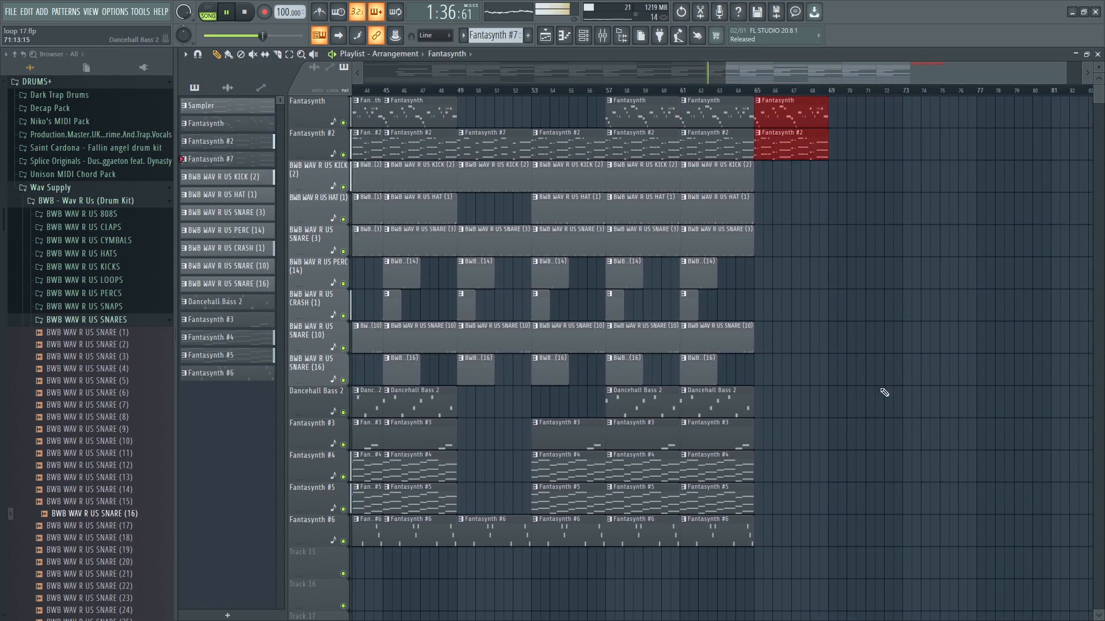
{"action": "mouse_move", "coordinate": [808, 582]}
{"action": "left_mouse_down"}
{"action": "mouse_move", "coordinate": [708, 388]}
{"action": "mouse_move", "coordinate": [771, 396]}
{"action": "left_mouse_up"}
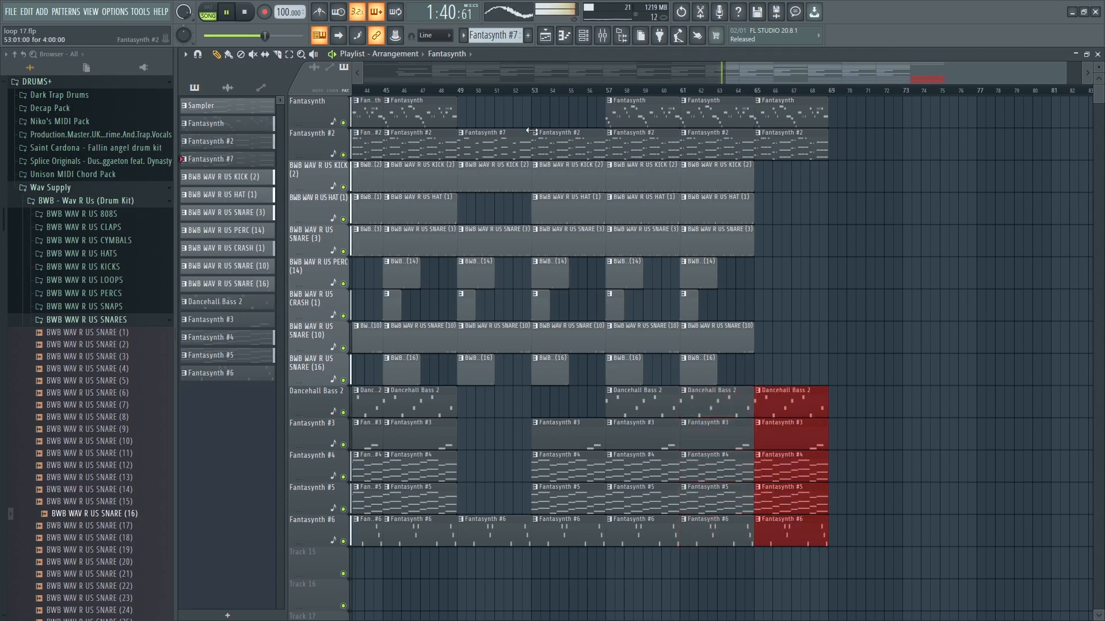
Create an empty pattern named End, color it red, and place it at bar 69 on the SNARE (3) track.
{"action": "left_click", "coordinate": [464, 35]}
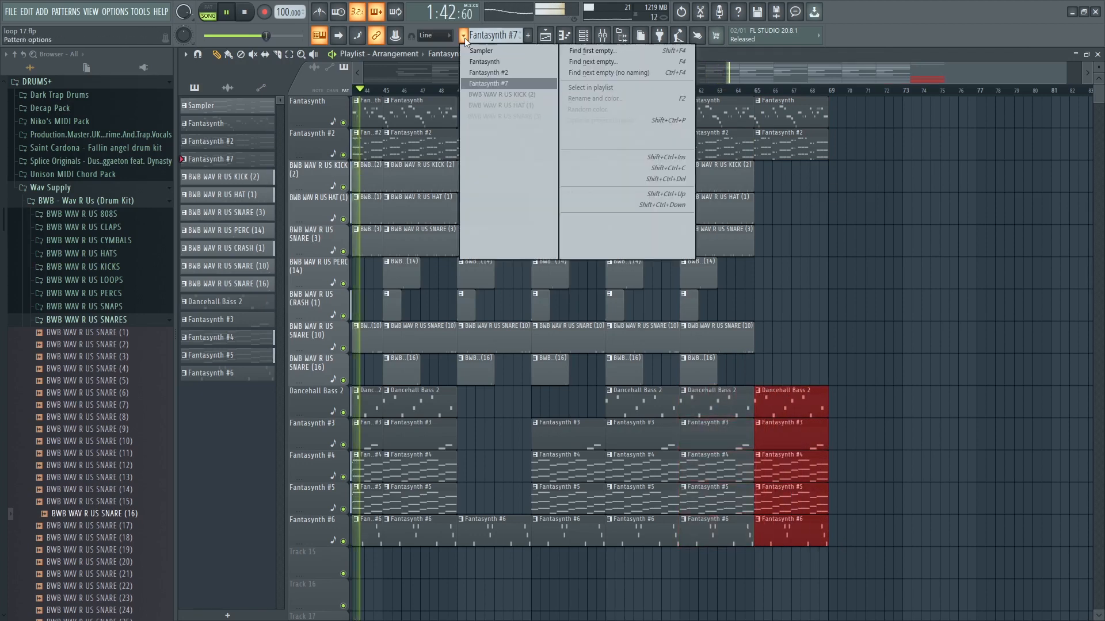
{"action": "left_click", "coordinate": [596, 63]}
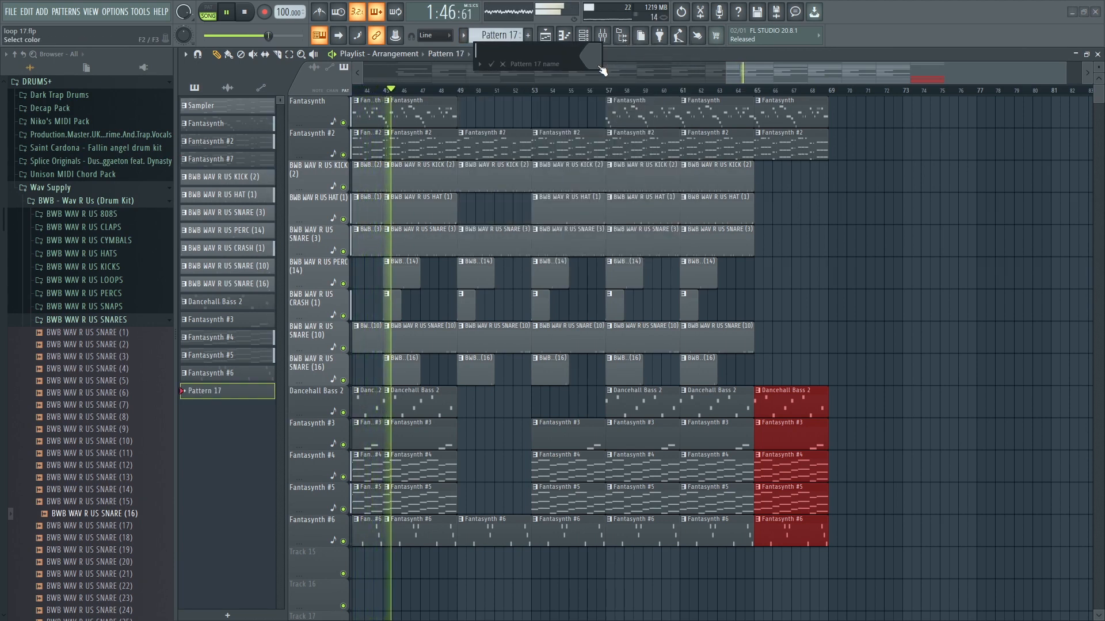
{"action": "type", "text": "End"}
{"action": "left_click", "coordinate": [599, 69]}
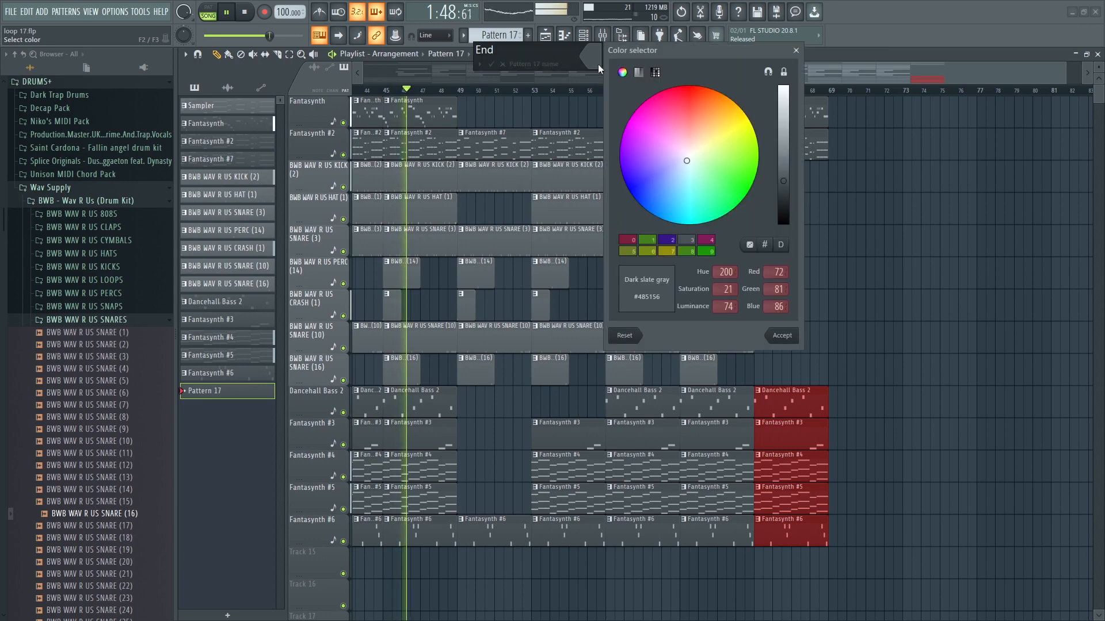
{"action": "left_click", "coordinate": [781, 336]}
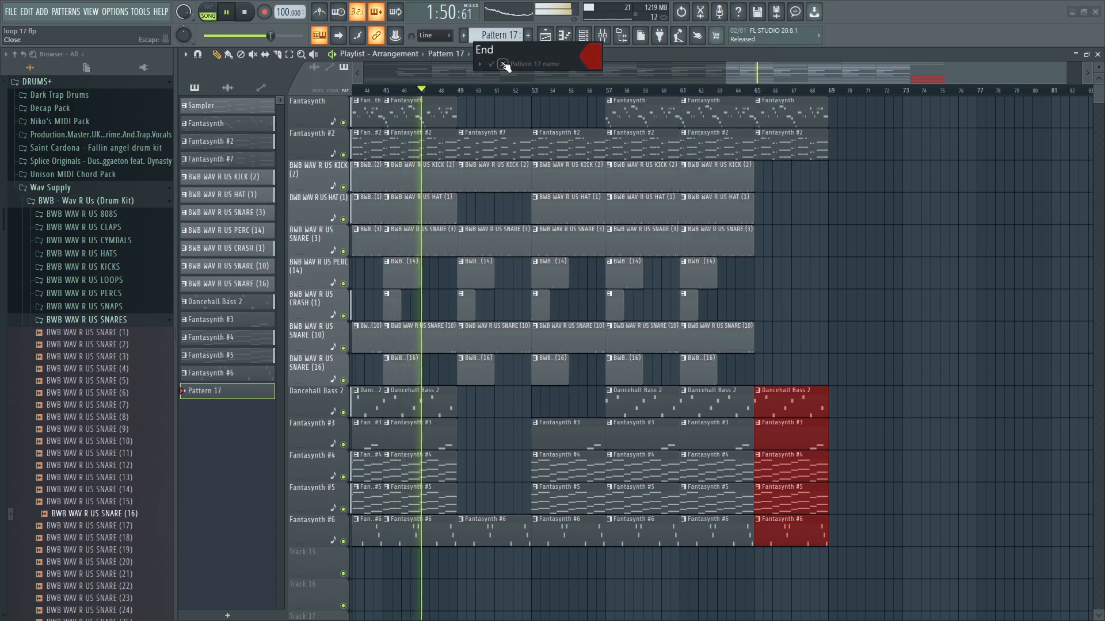
{"action": "left_click", "coordinate": [502, 65]}
{"action": "left_click", "coordinate": [833, 243]}
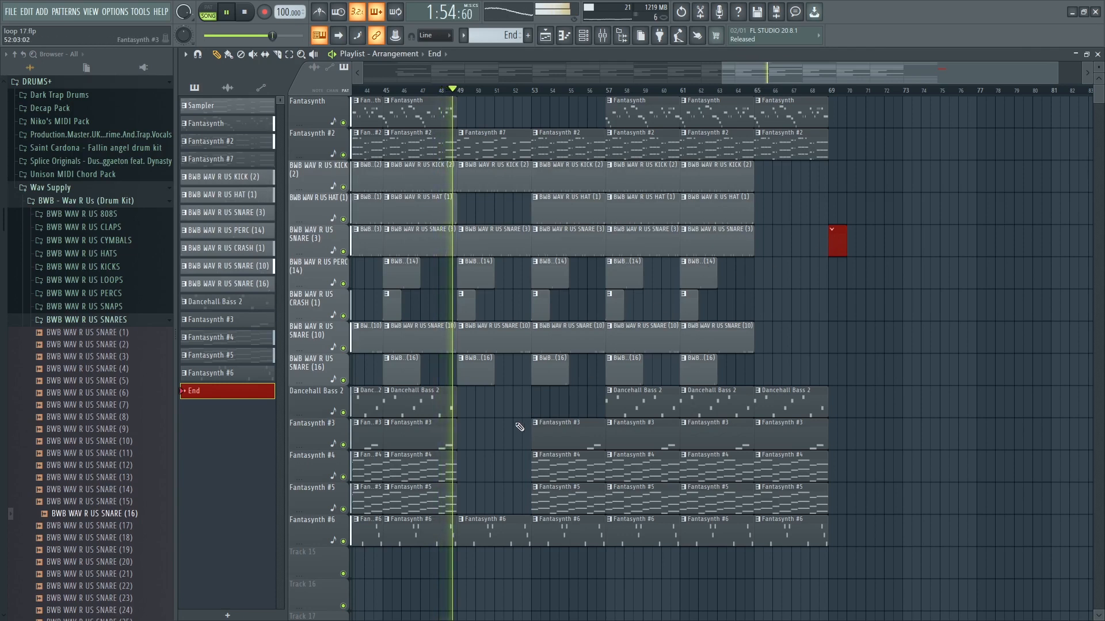
Copy the Fantasynth #4 and Fantasynth #5 clips from bar 53 to bar 49.
{"action": "left_click_drag", "start_coordinate": [576, 478], "coordinate": [503, 478]}
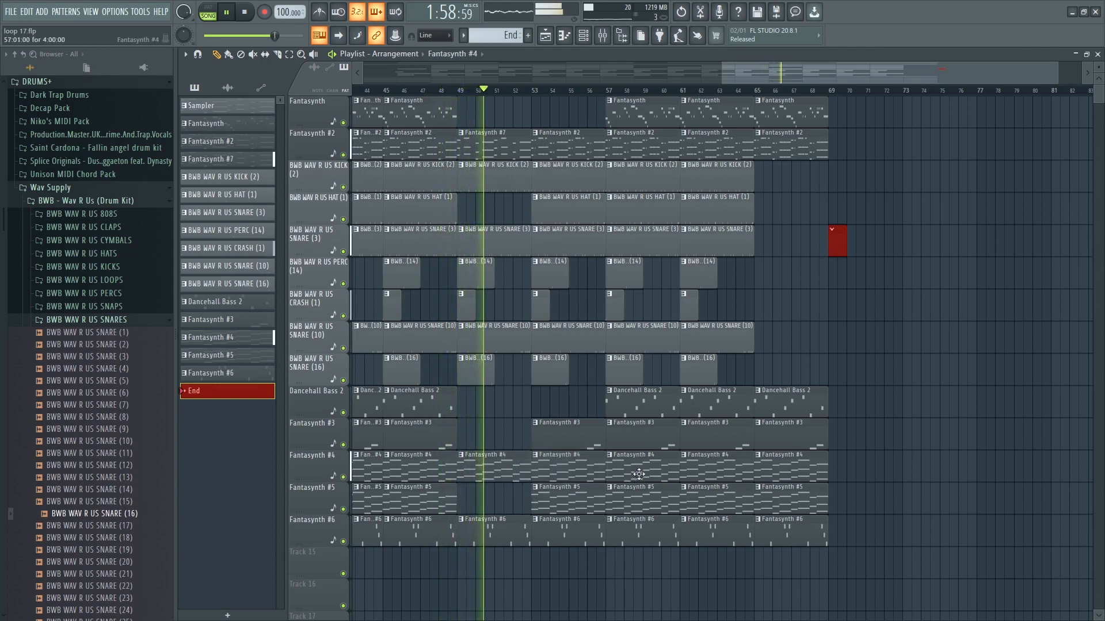
{"action": "left_click_drag", "start_coordinate": [552, 493], "coordinate": [482, 505]}
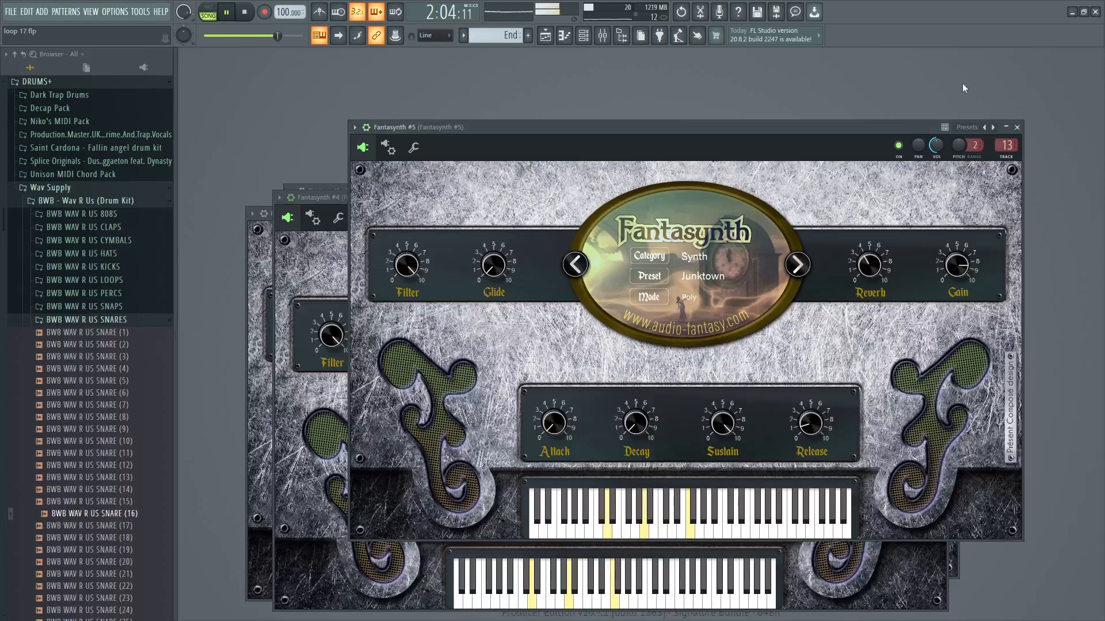
Close all open Fantasynth plugin windows and the channel rack, leaving only the playlist open.
{"action": "left_click", "coordinate": [1097, 53]}
{"action": "left_click", "coordinate": [1016, 127]}
{"action": "left_click", "coordinate": [941, 198]}
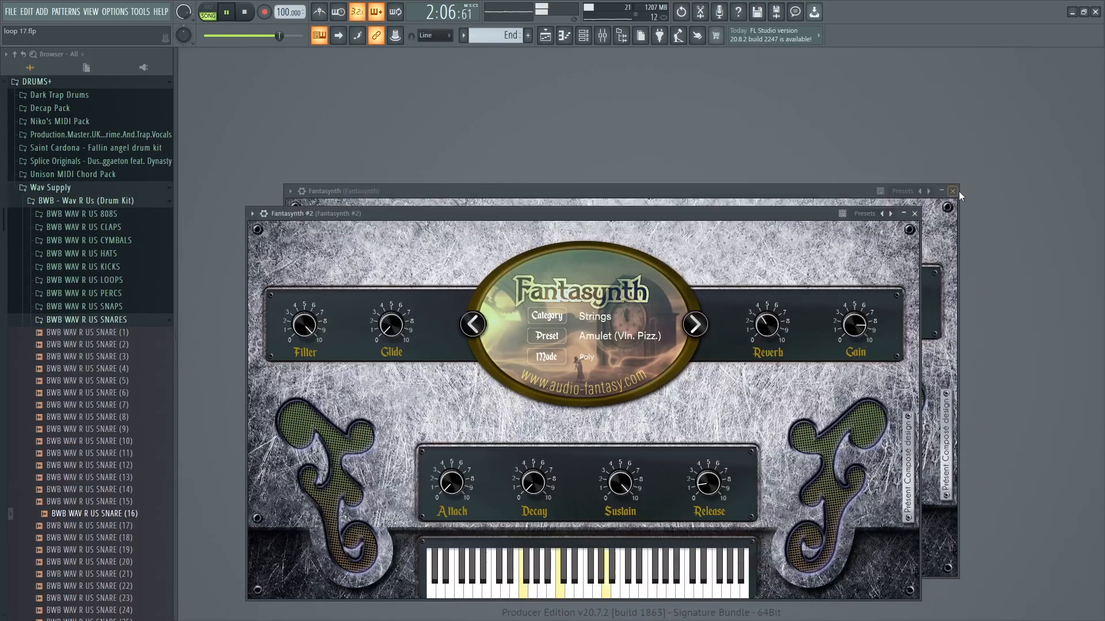
{"action": "left_click", "coordinate": [953, 191]}
{"action": "left_click", "coordinate": [952, 194]}
{"action": "left_click", "coordinate": [915, 214]}
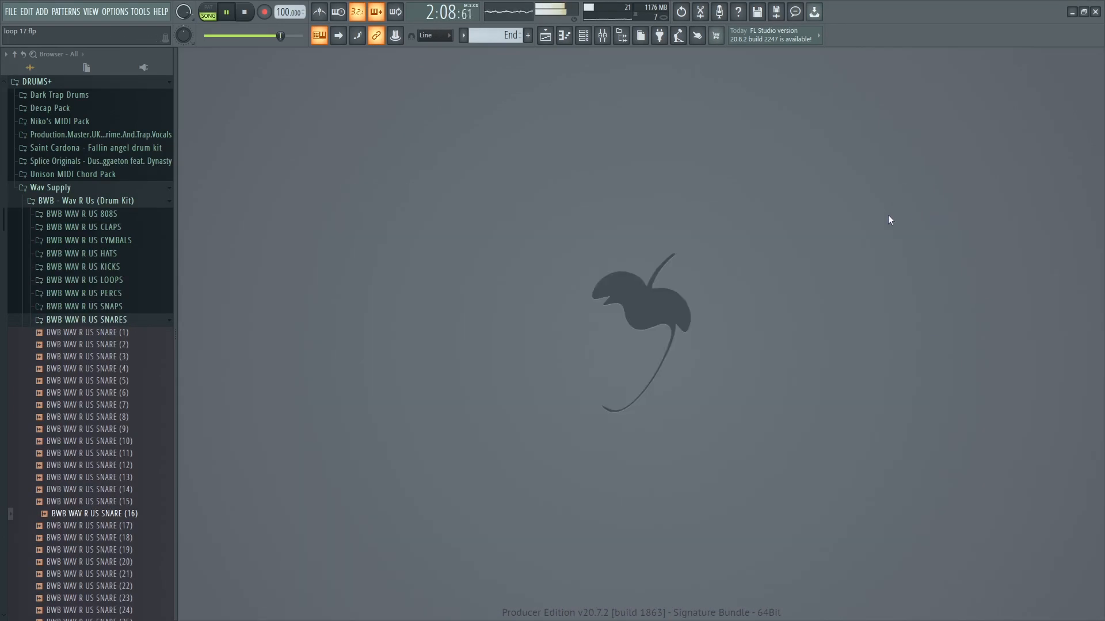
{"action": "left_click", "coordinate": [581, 36]}
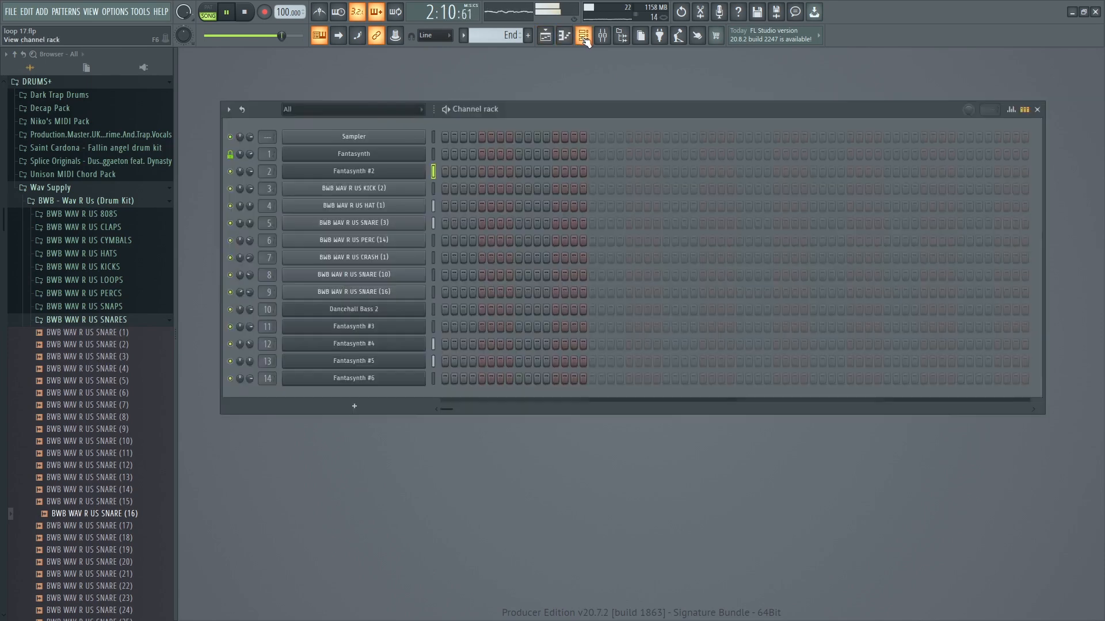
{"action": "left_click", "coordinate": [1038, 109]}
{"action": "left_click", "coordinate": [545, 36]}
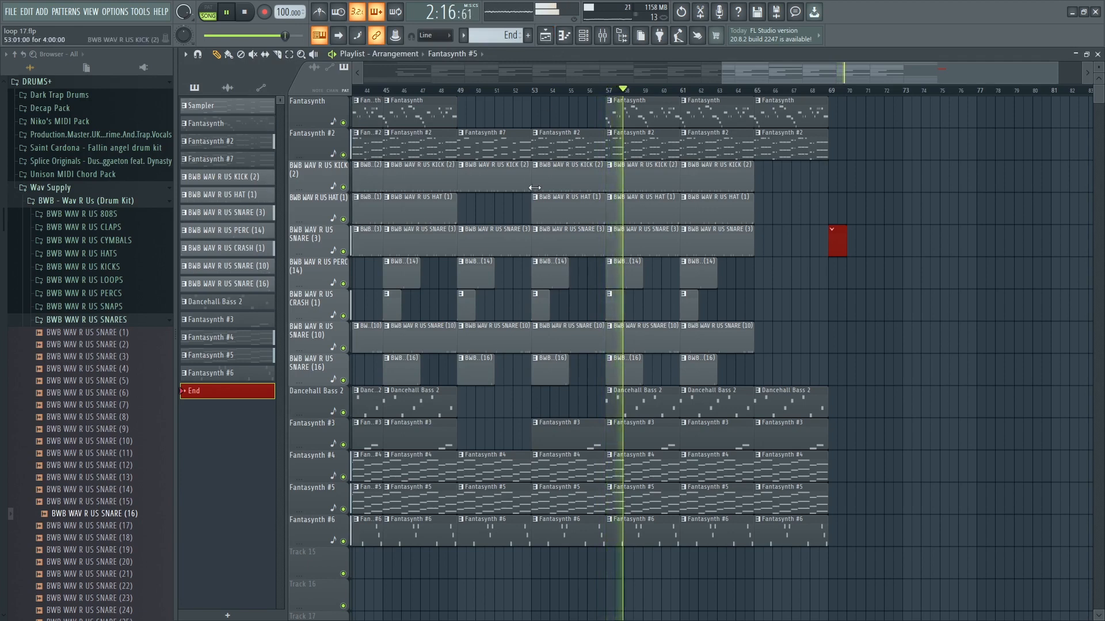
Examine the track levels and the Master track's effects in the mixer during playback.
{"action": "left_click", "coordinate": [602, 35]}
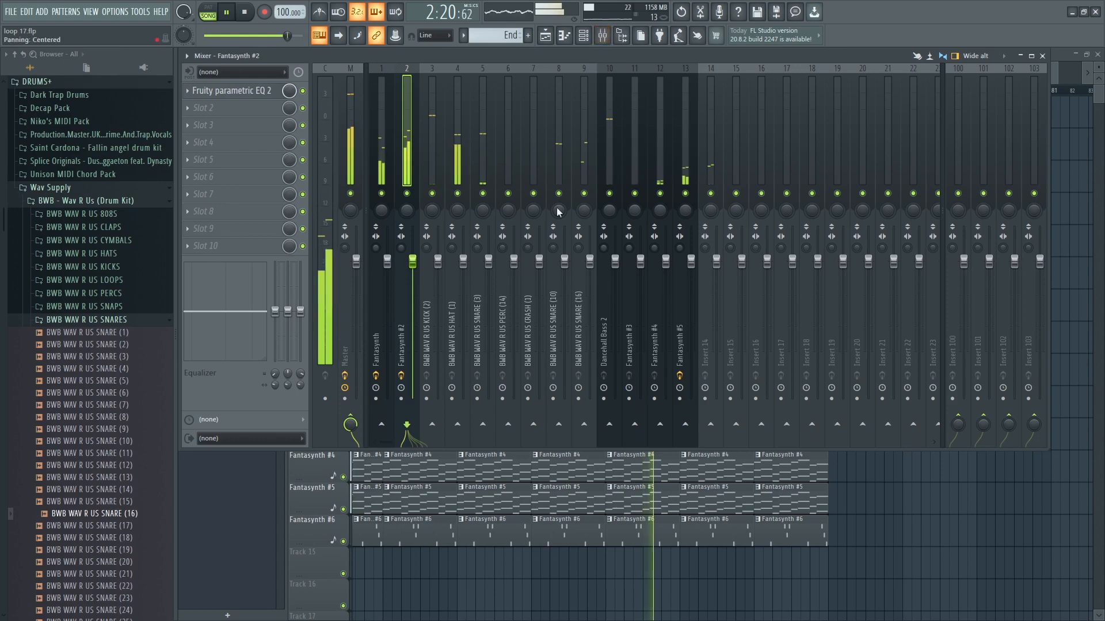
{"action": "left_click", "coordinate": [352, 142]}
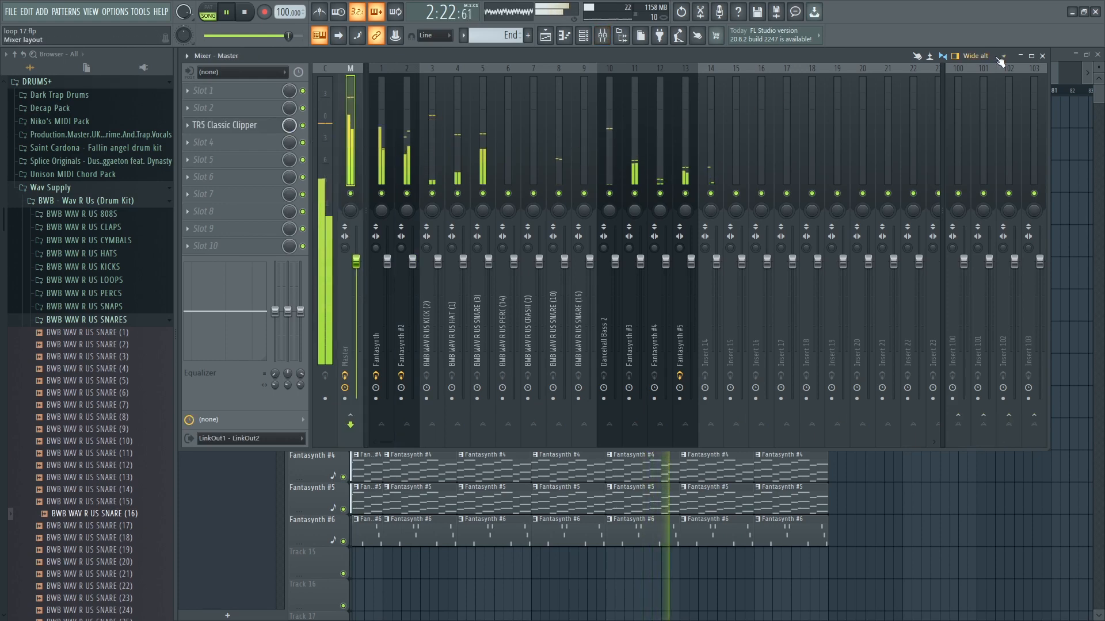
{"action": "left_click", "coordinate": [1042, 56]}
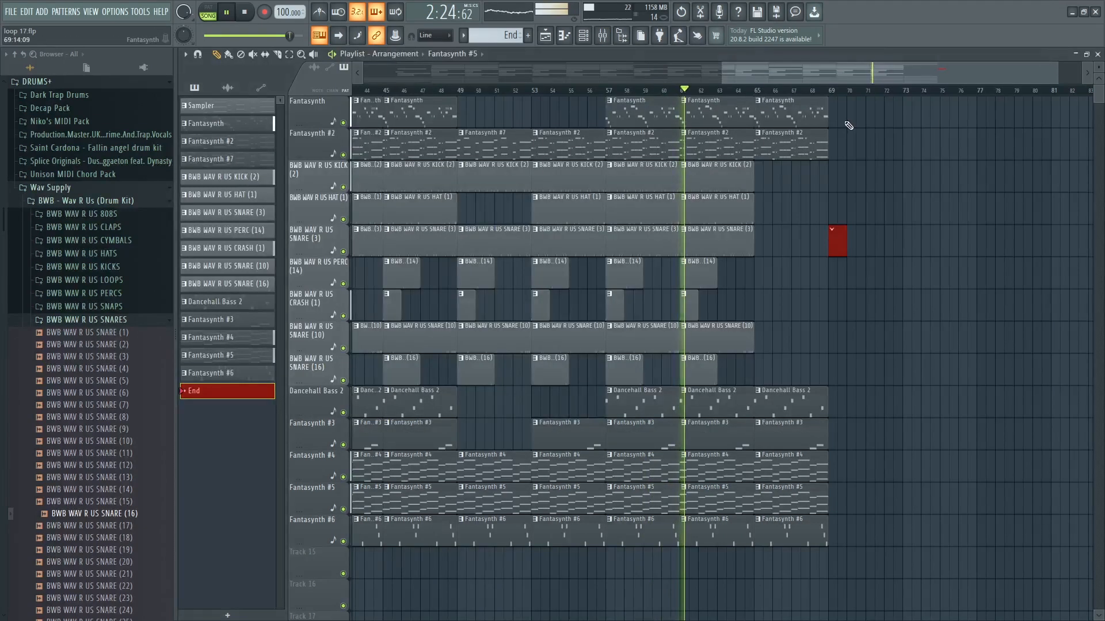
Save the project and bring the whole arrangement from bar 1 to the End clip into view.
{"action": "key", "text": "ctrl+s"}
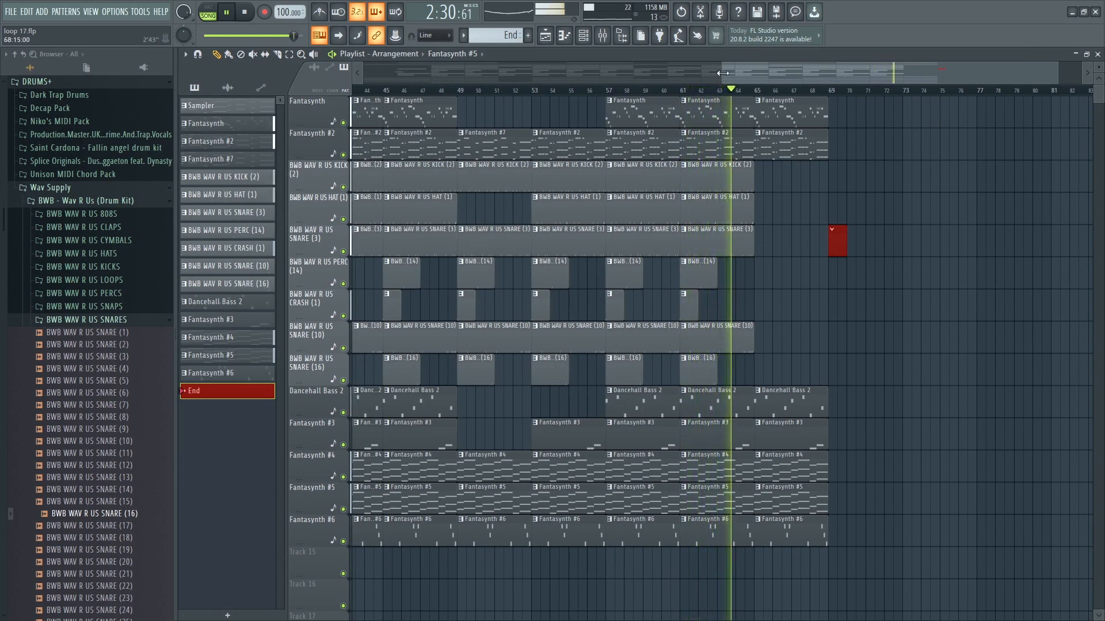
{"action": "left_click_drag", "start_coordinate": [722, 73], "coordinate": [386, 87]}
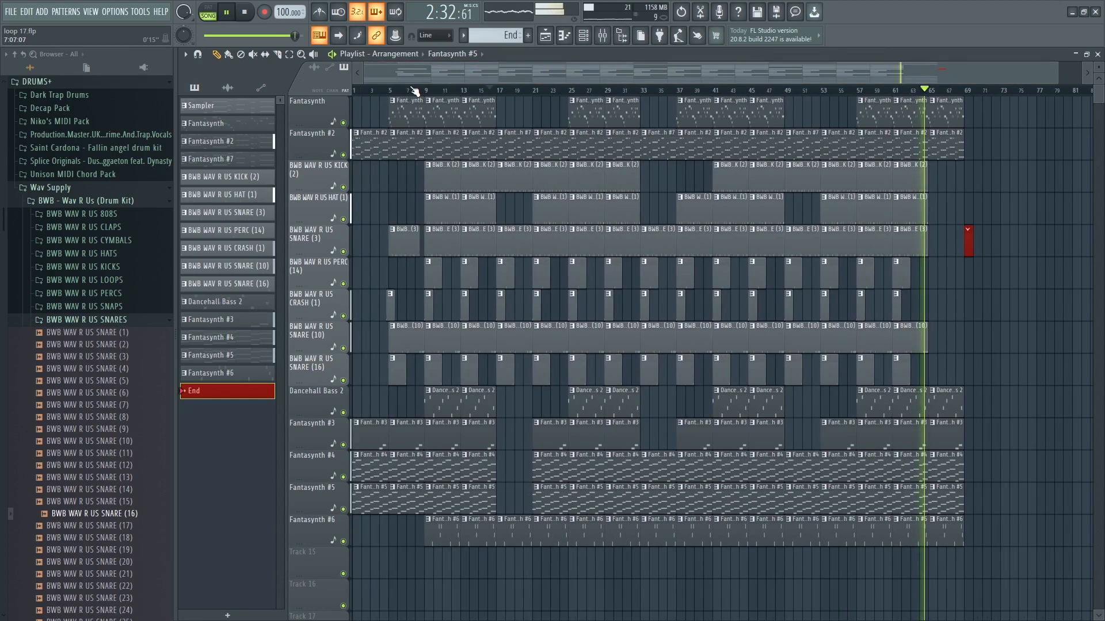